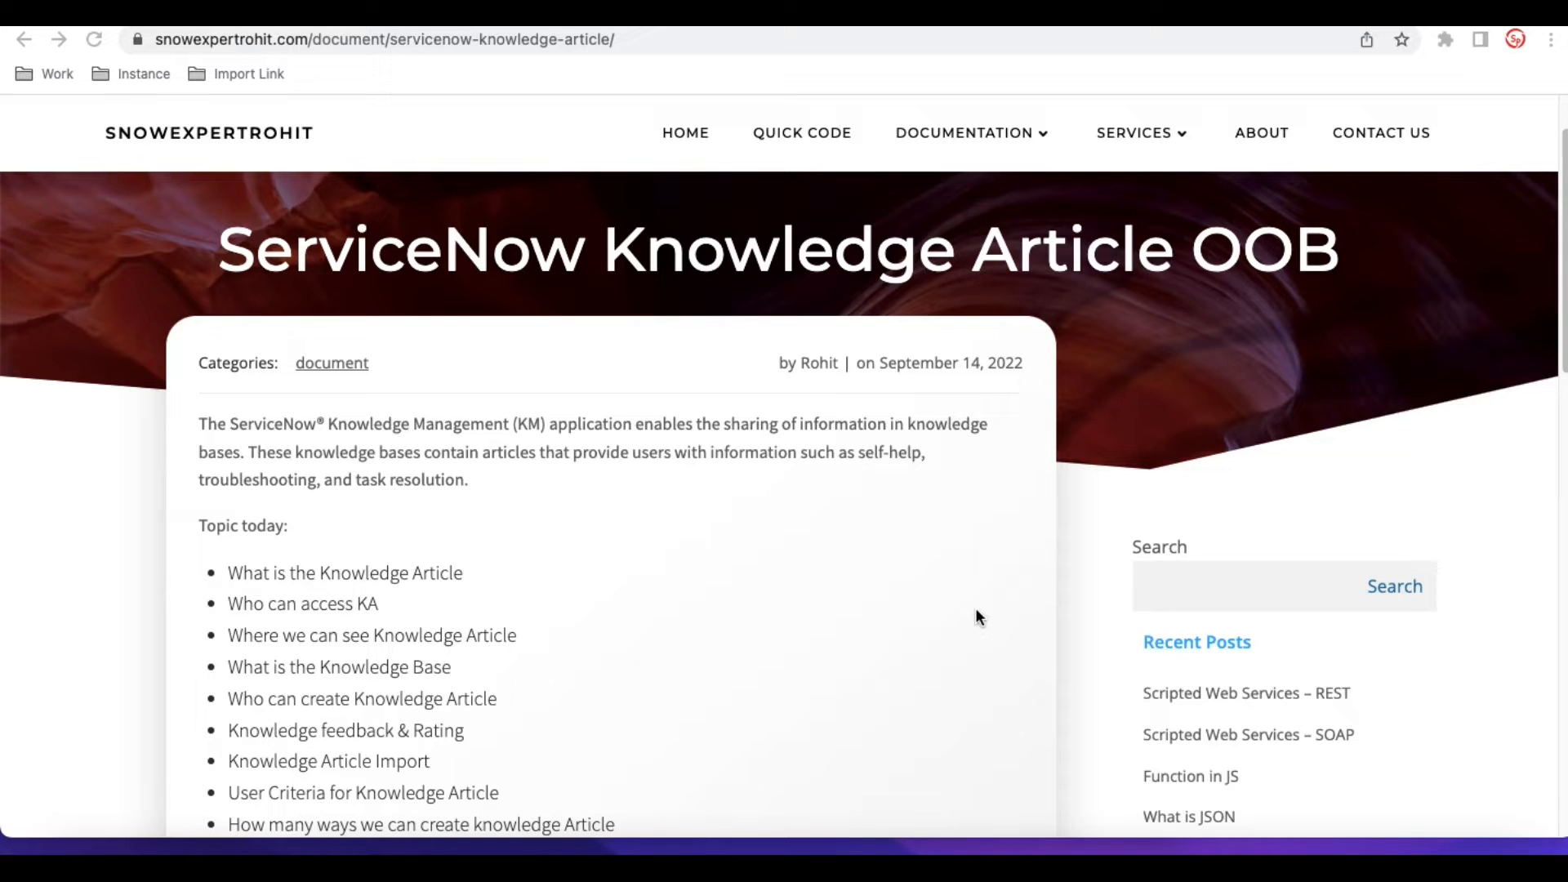
{"action": "scroll", "coordinate": [975, 608], "scroll_direction": "down", "scroll_amount": 2}
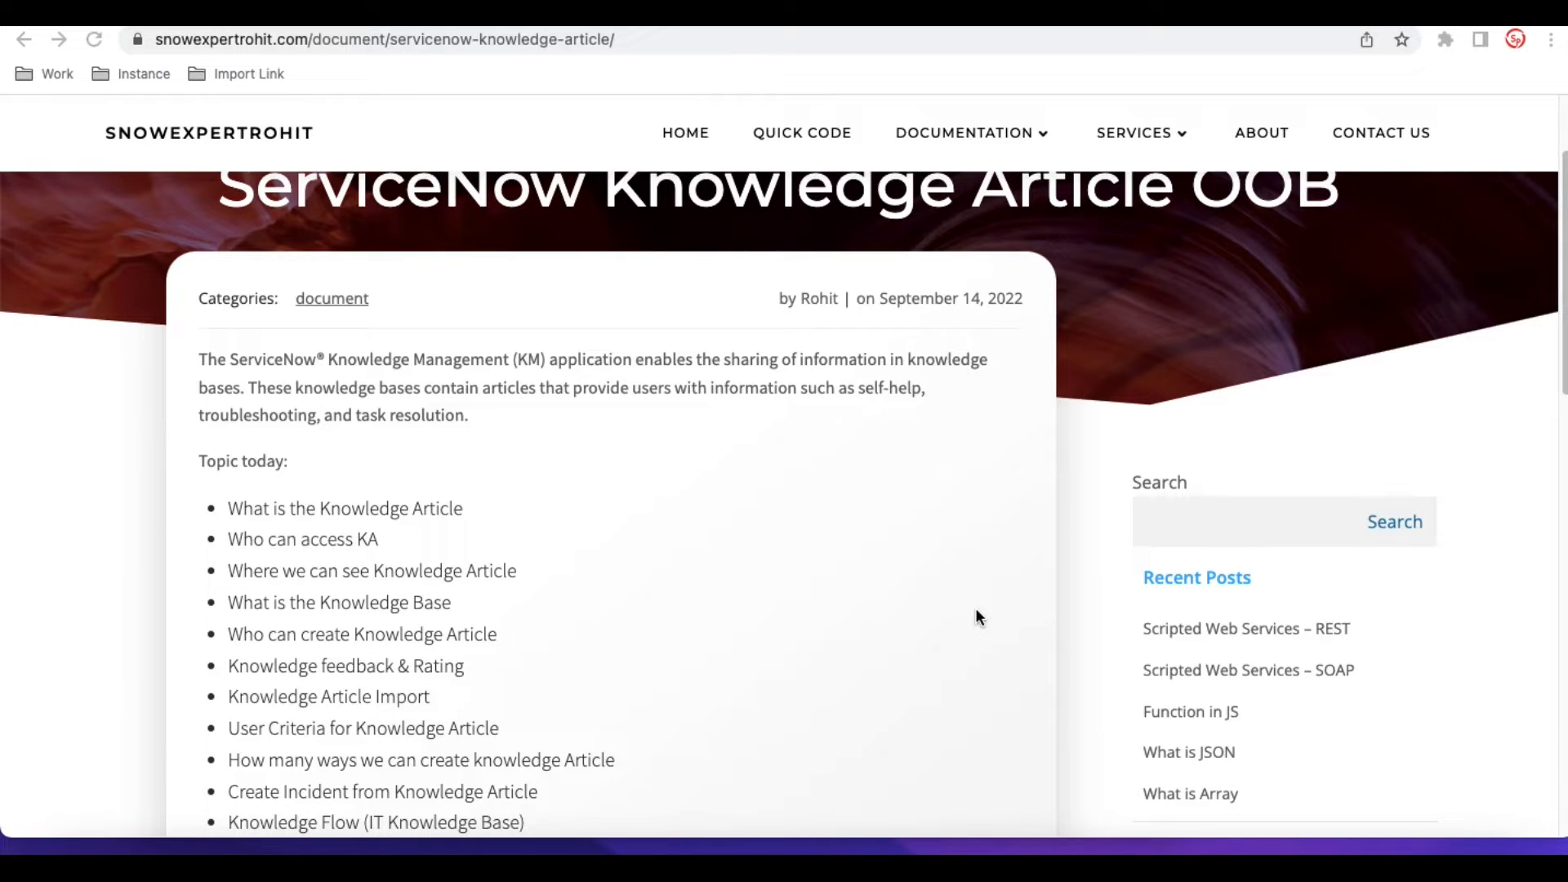
{"action": "scroll", "coordinate": [975, 608], "scroll_direction": "up", "scroll_amount": 2}
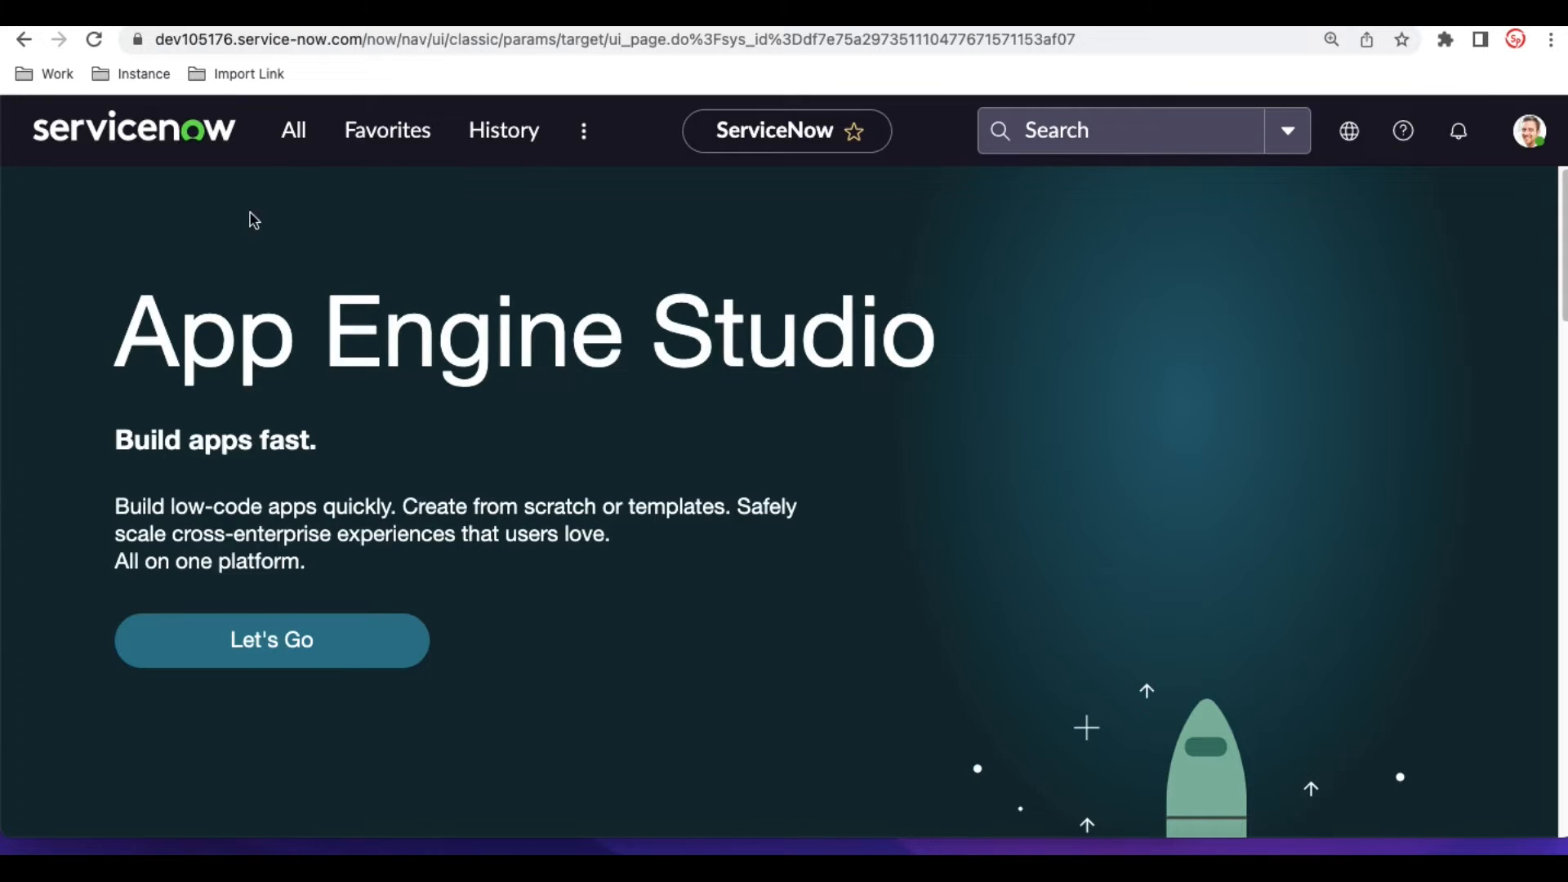
- Open the Self-Service Knowledge homepage and look over its knowledge bases and article lists
{"action": "left_click", "coordinate": [299, 138]}
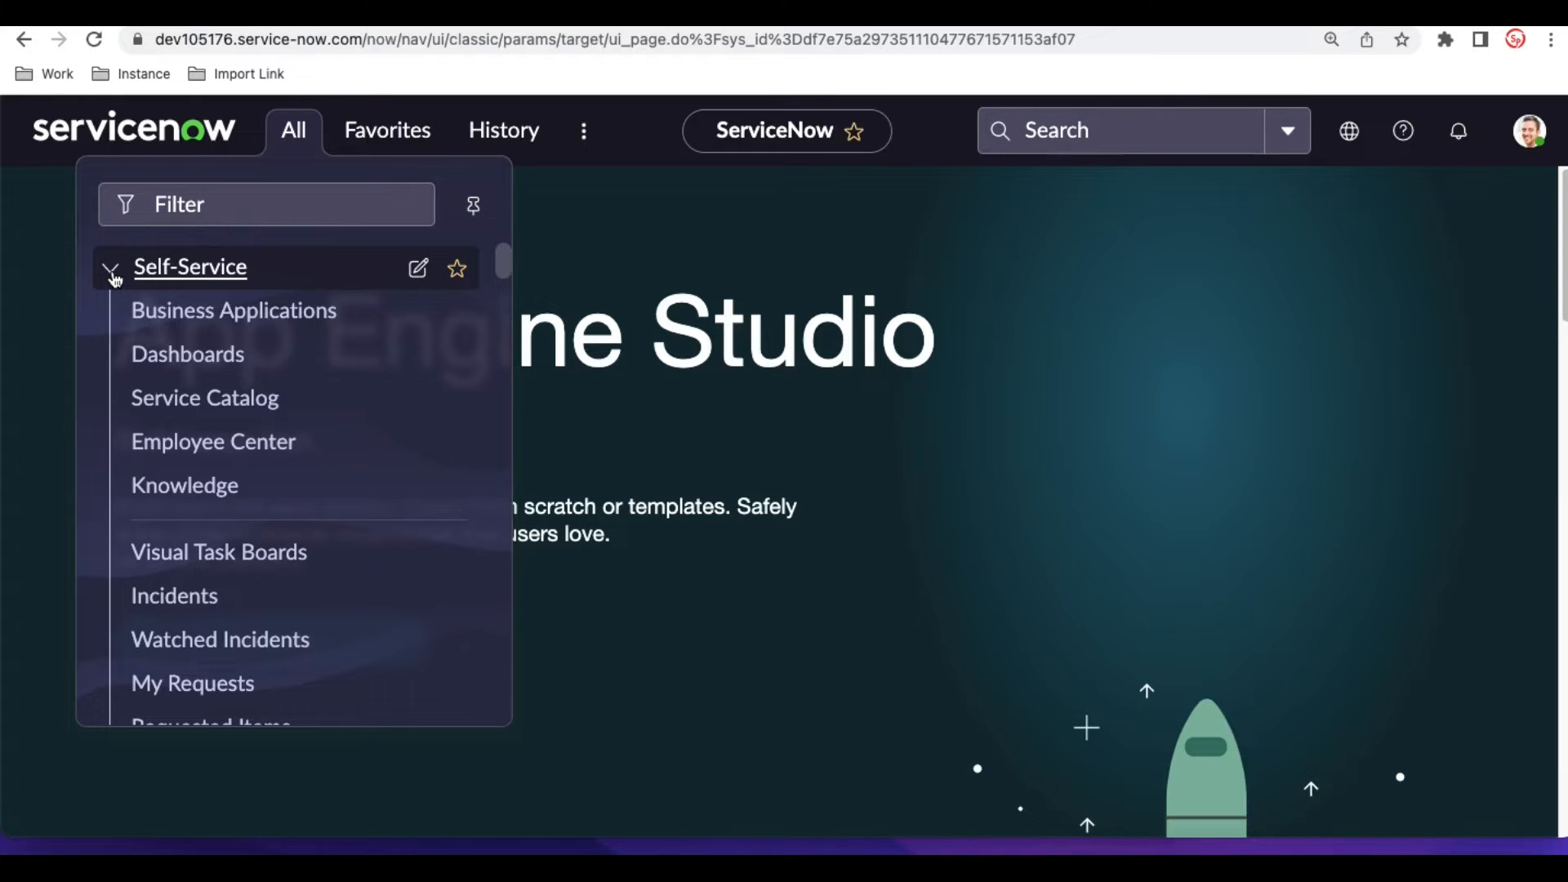
{"action": "left_click", "coordinate": [174, 507]}
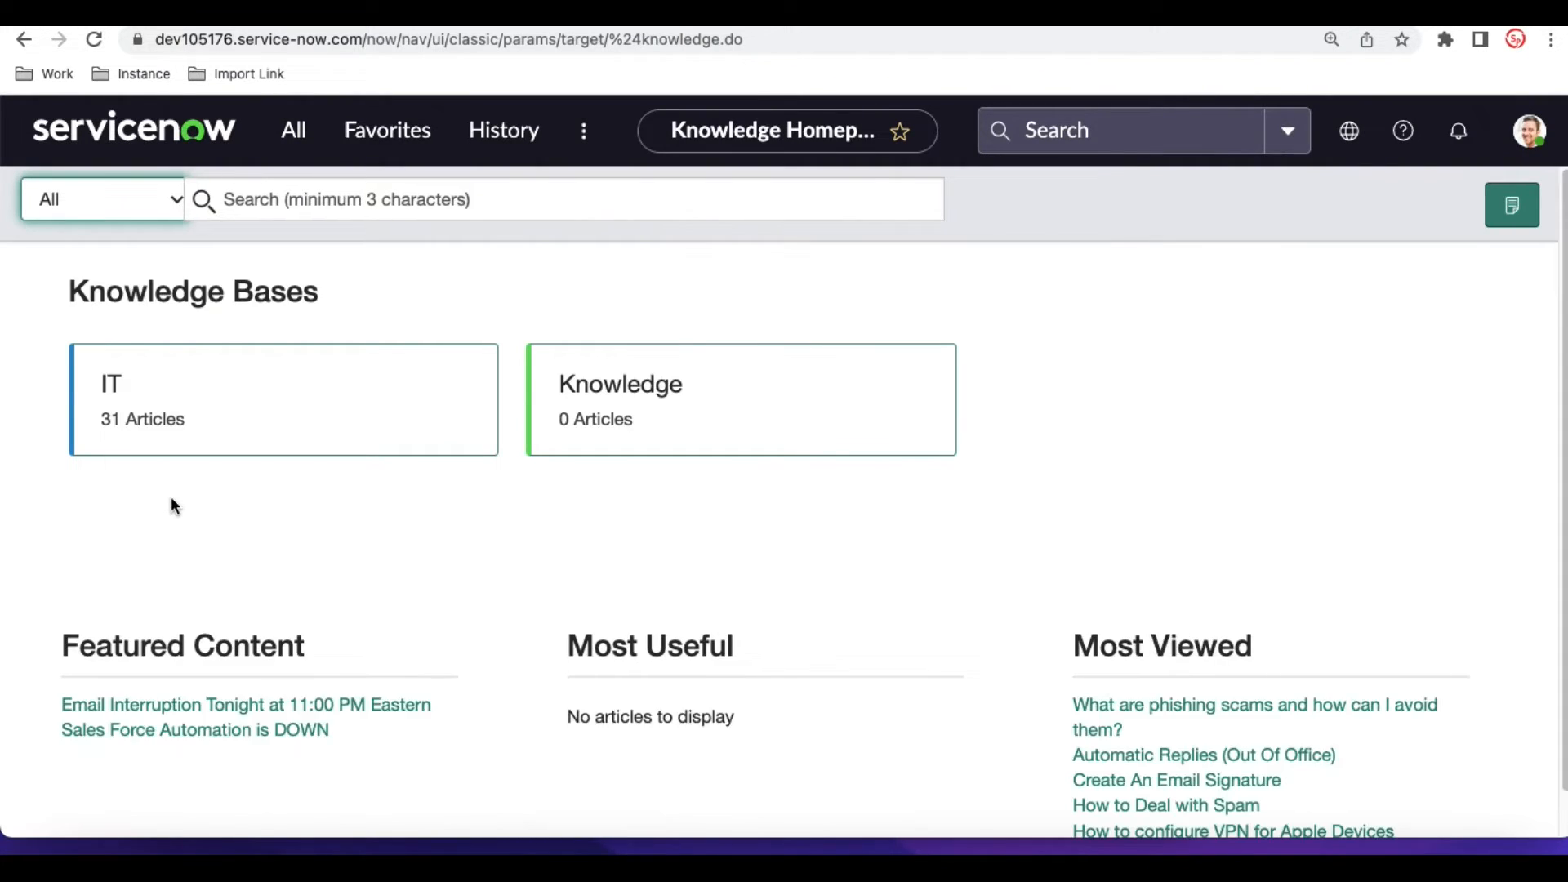
{"action": "scroll", "coordinate": [318, 575], "scroll_direction": "down", "scroll_amount": 1}
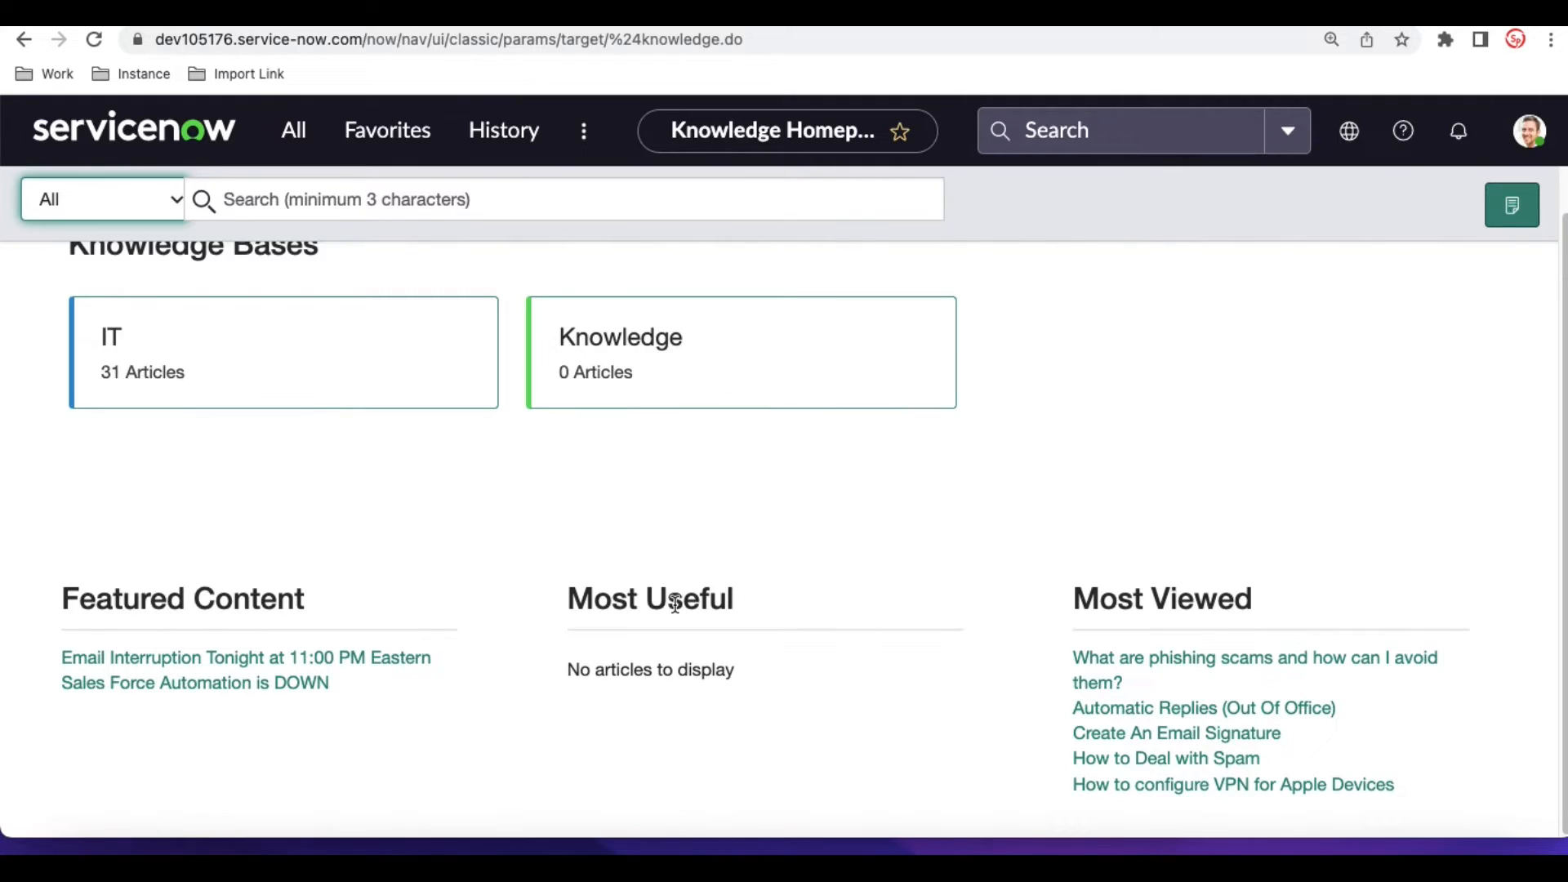
- Open the most-viewed article Automatic Replies (Out Of Office) and examine its content, helpfulness rating and comment options
{"action": "left_click", "coordinate": [1167, 712]}
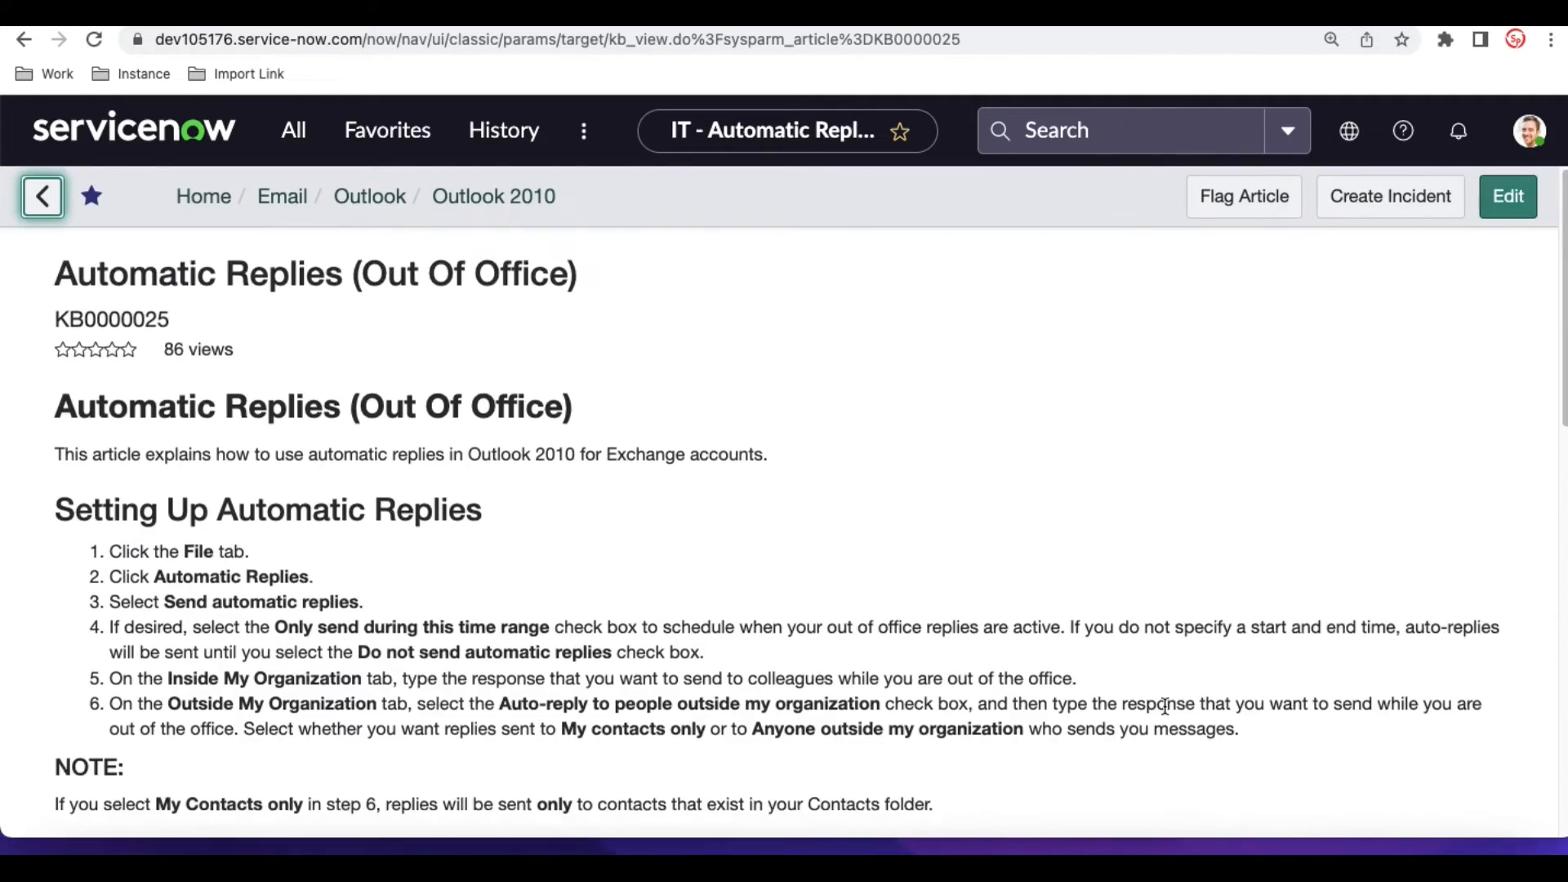
{"action": "scroll", "coordinate": [1165, 712], "scroll_direction": "down", "scroll_amount": 15}
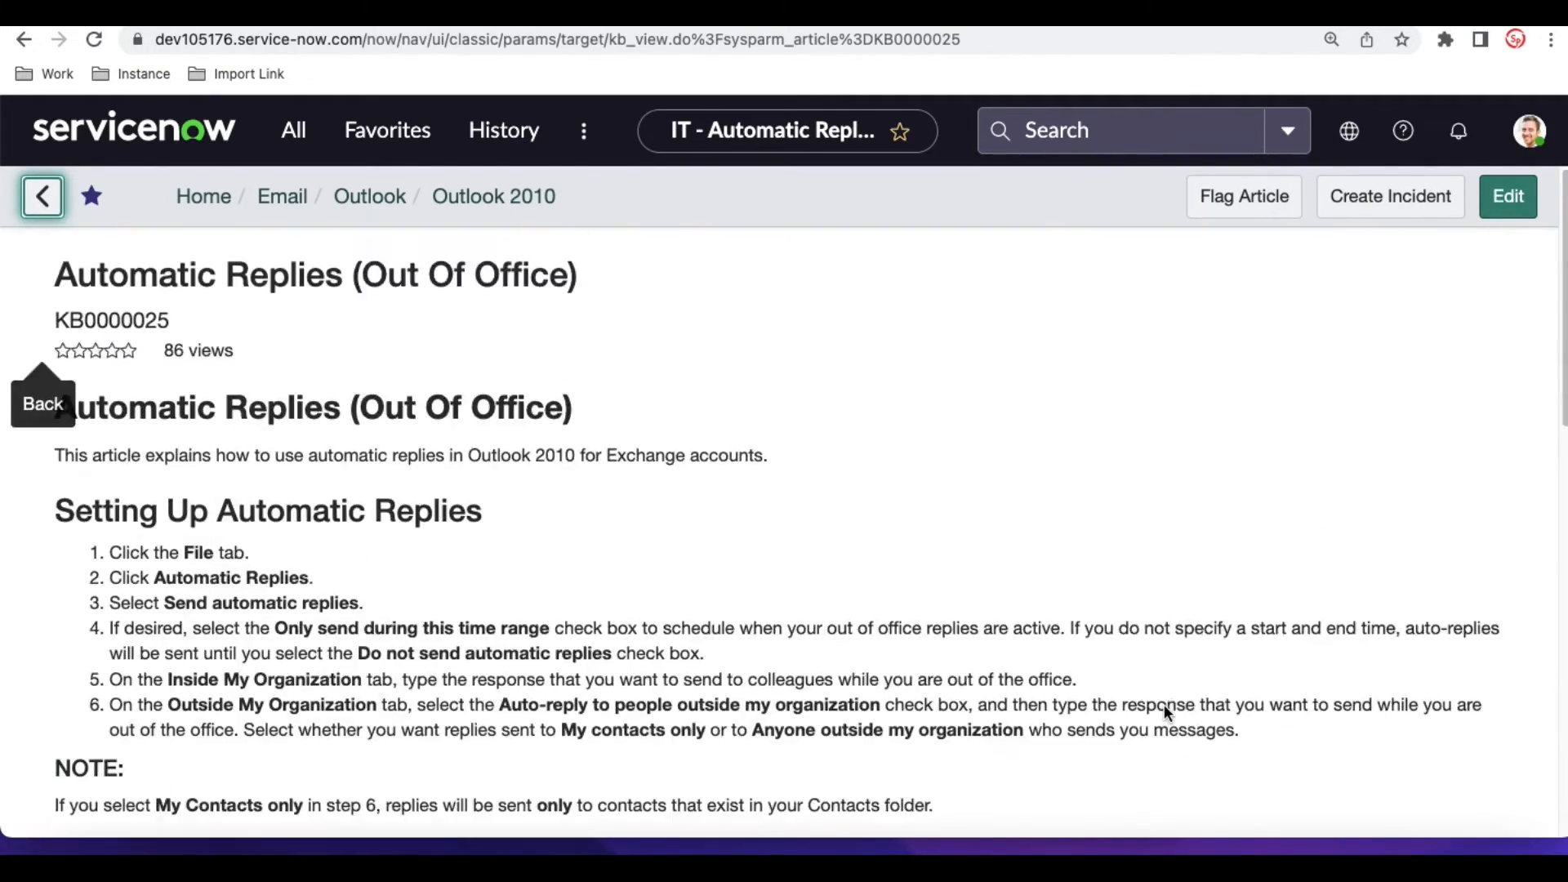
{"action": "scroll", "coordinate": [1165, 707], "scroll_direction": "down", "scroll_amount": 15}
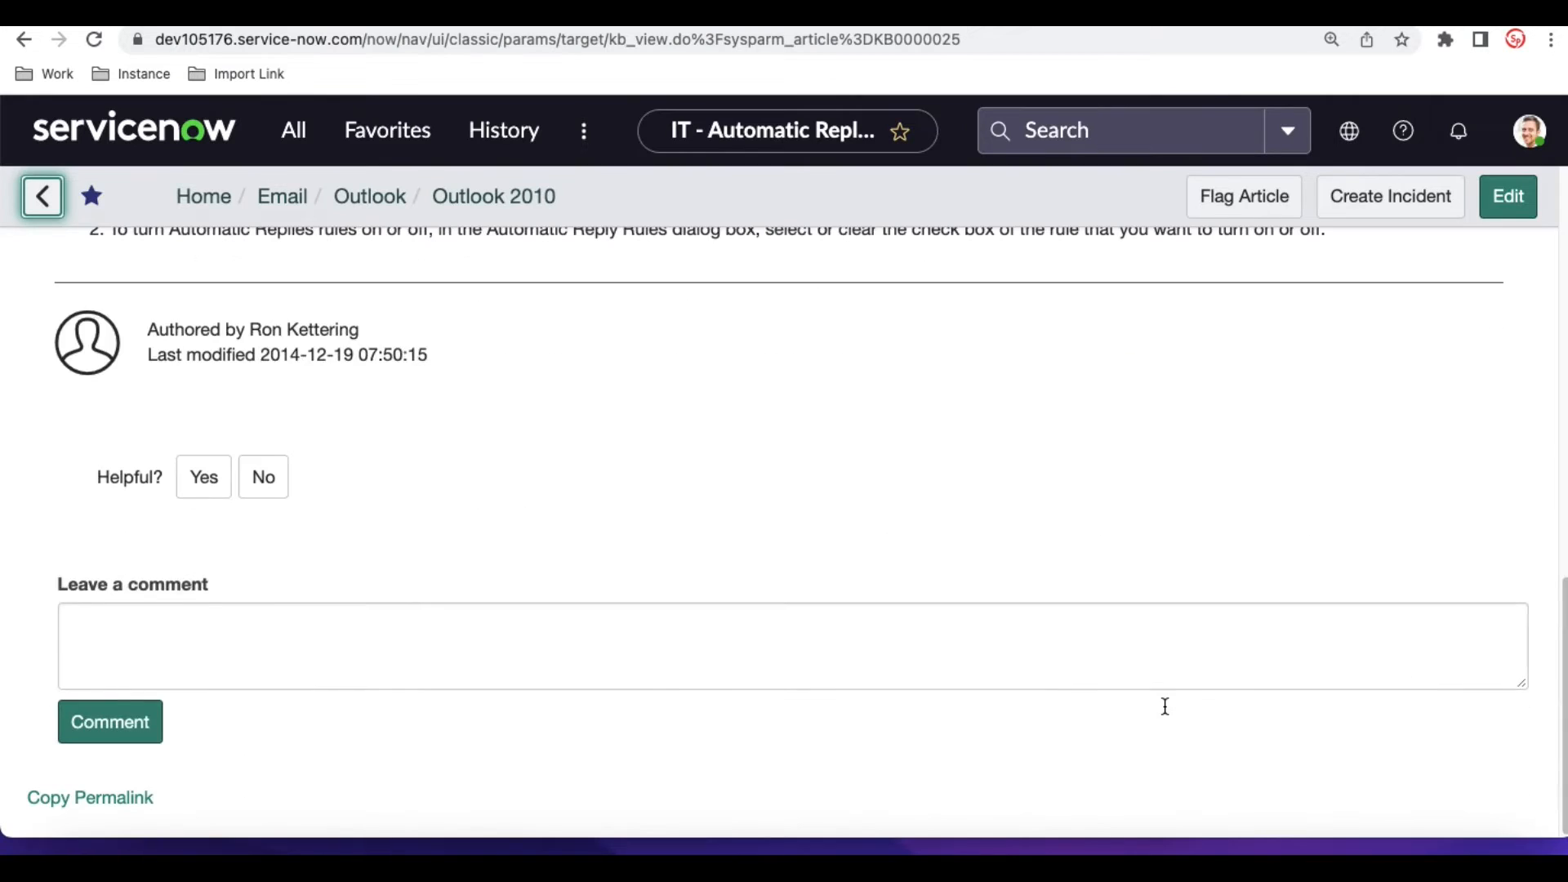
{"action": "left_click", "coordinate": [278, 474]}
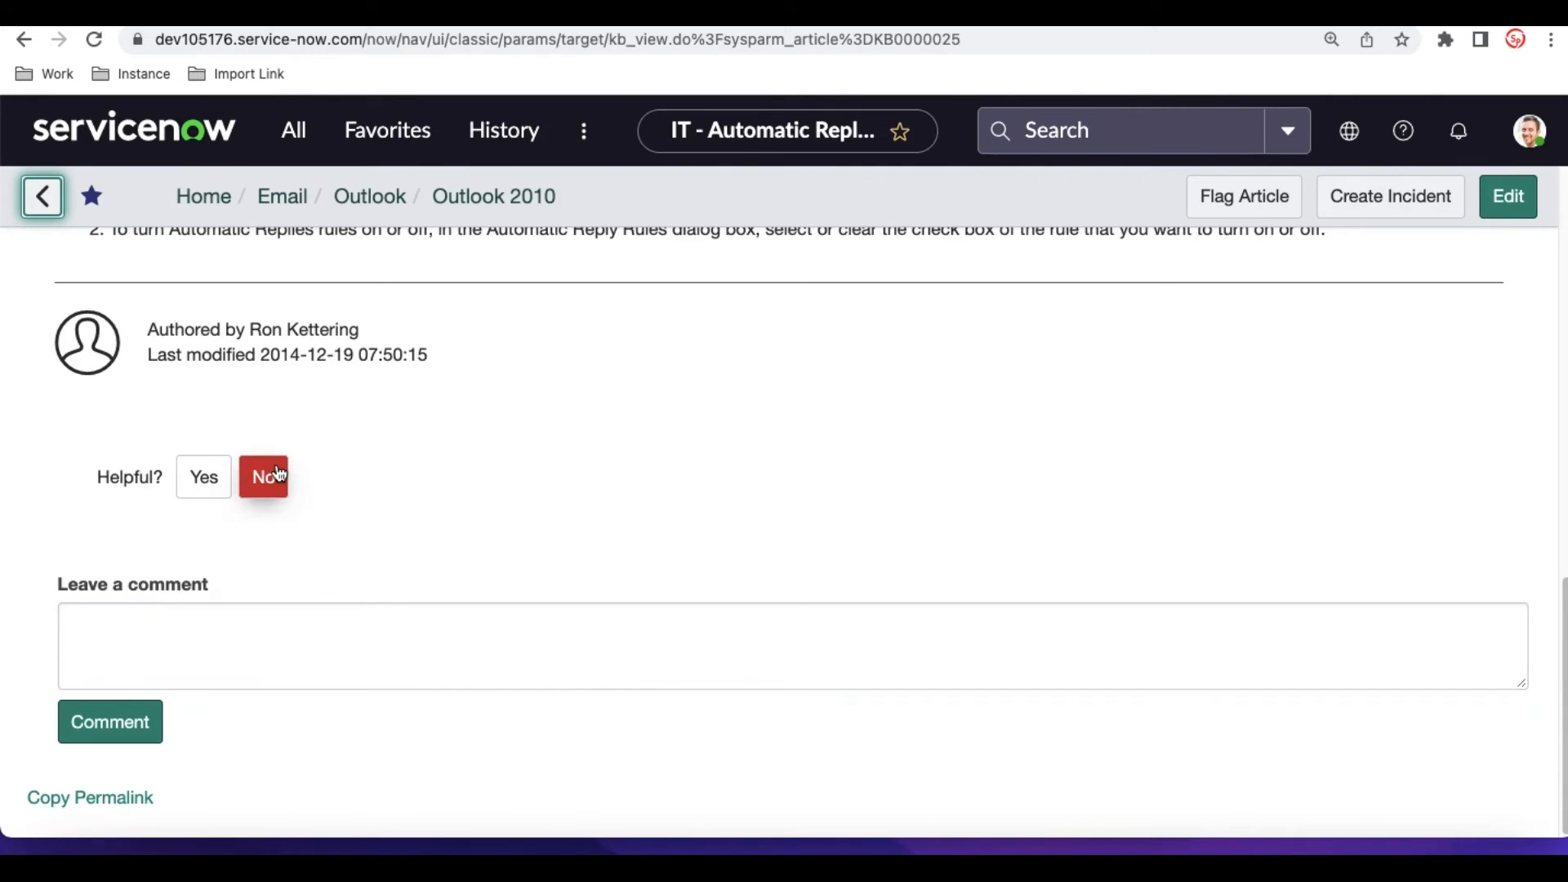
{"action": "left_click", "coordinate": [166, 619]}
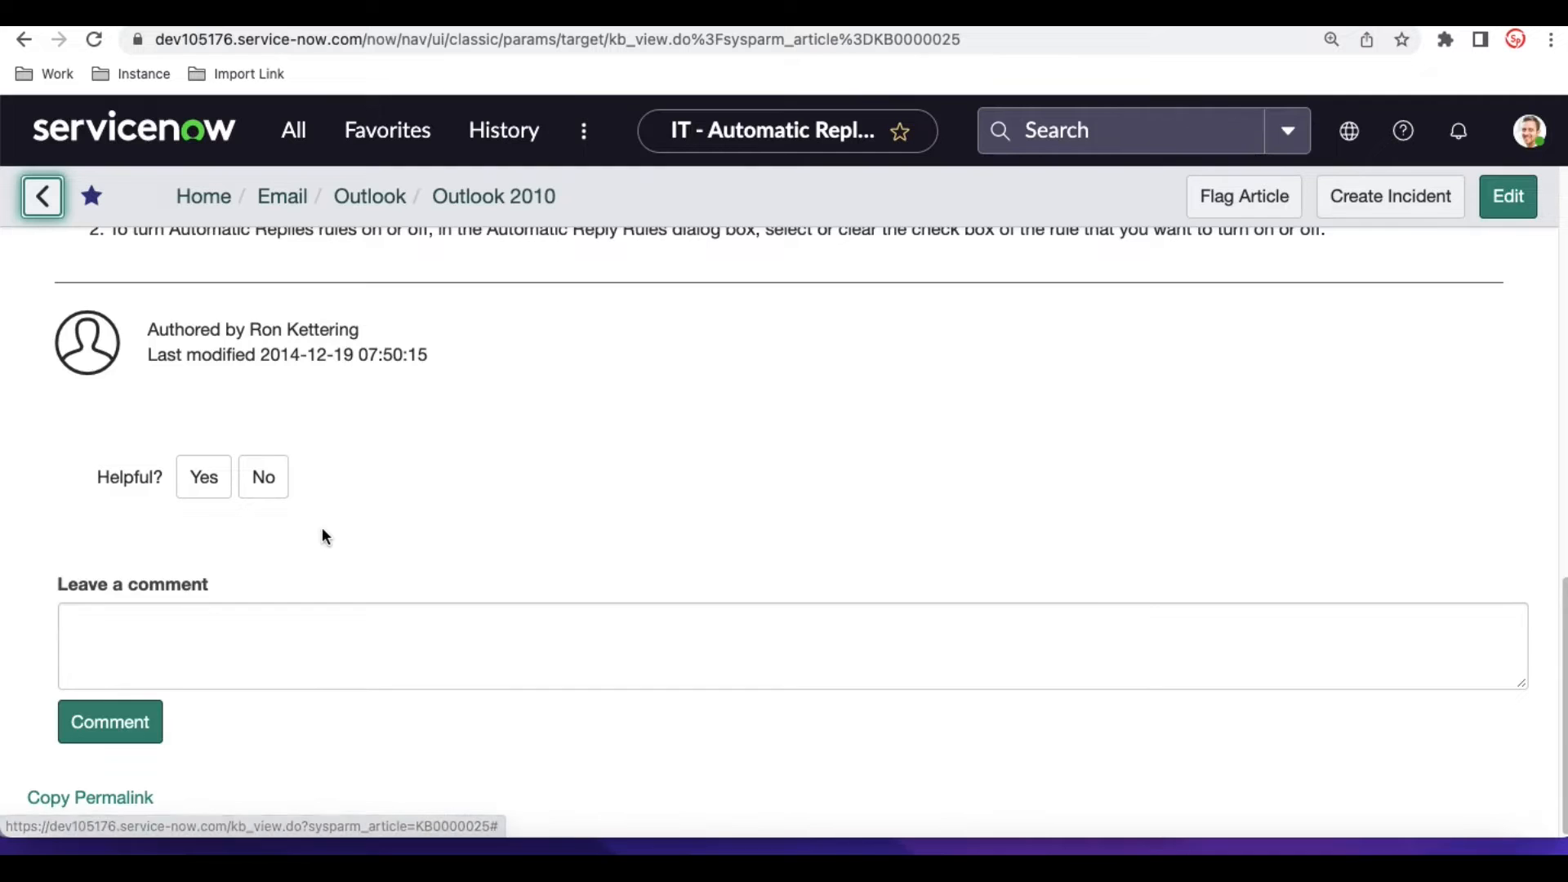
{"action": "scroll", "coordinate": [324, 533], "scroll_direction": "up", "scroll_amount": 10}
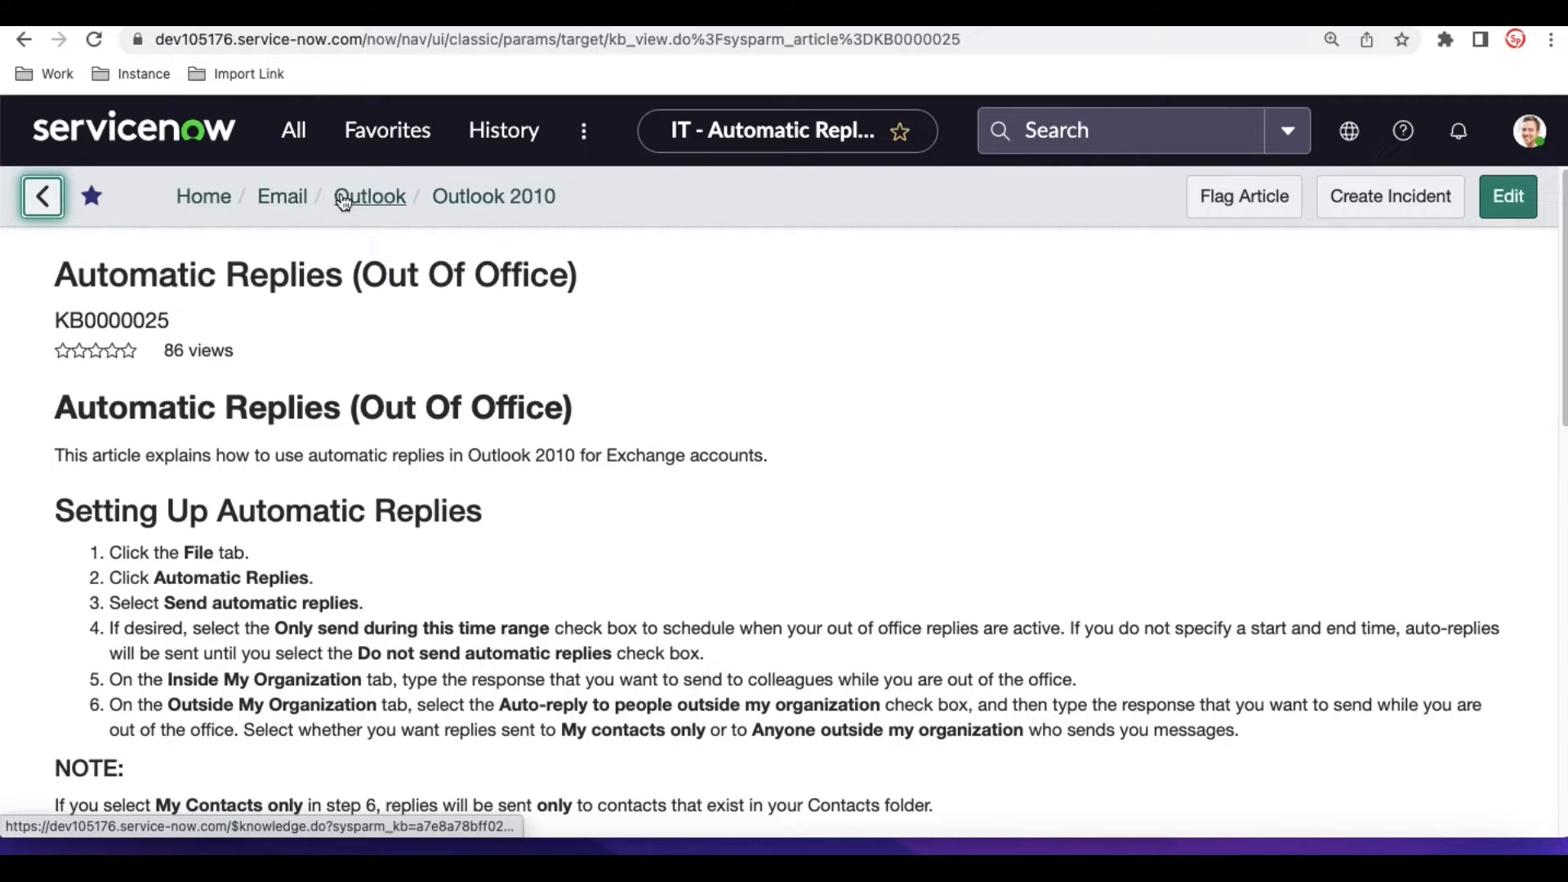
- Open the article's Outlook category in the IT knowledge base and look through its articles
{"action": "left_click", "coordinate": [344, 199]}
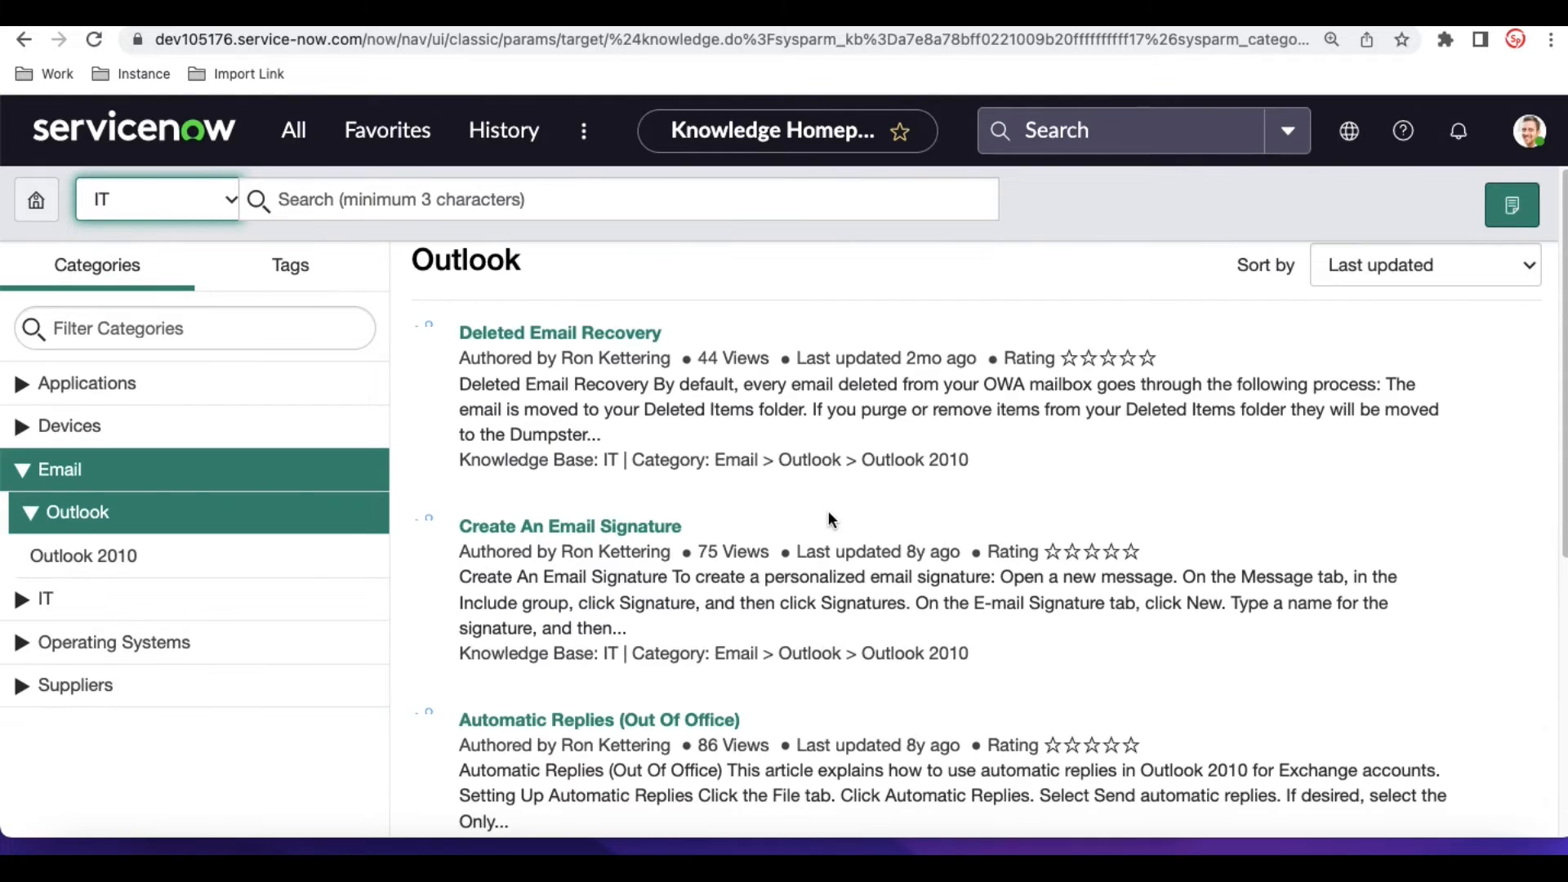
{"action": "scroll", "coordinate": [828, 511], "scroll_direction": "down", "scroll_amount": 6}
{"action": "scroll", "coordinate": [828, 511], "scroll_direction": "up", "scroll_amount": 6}
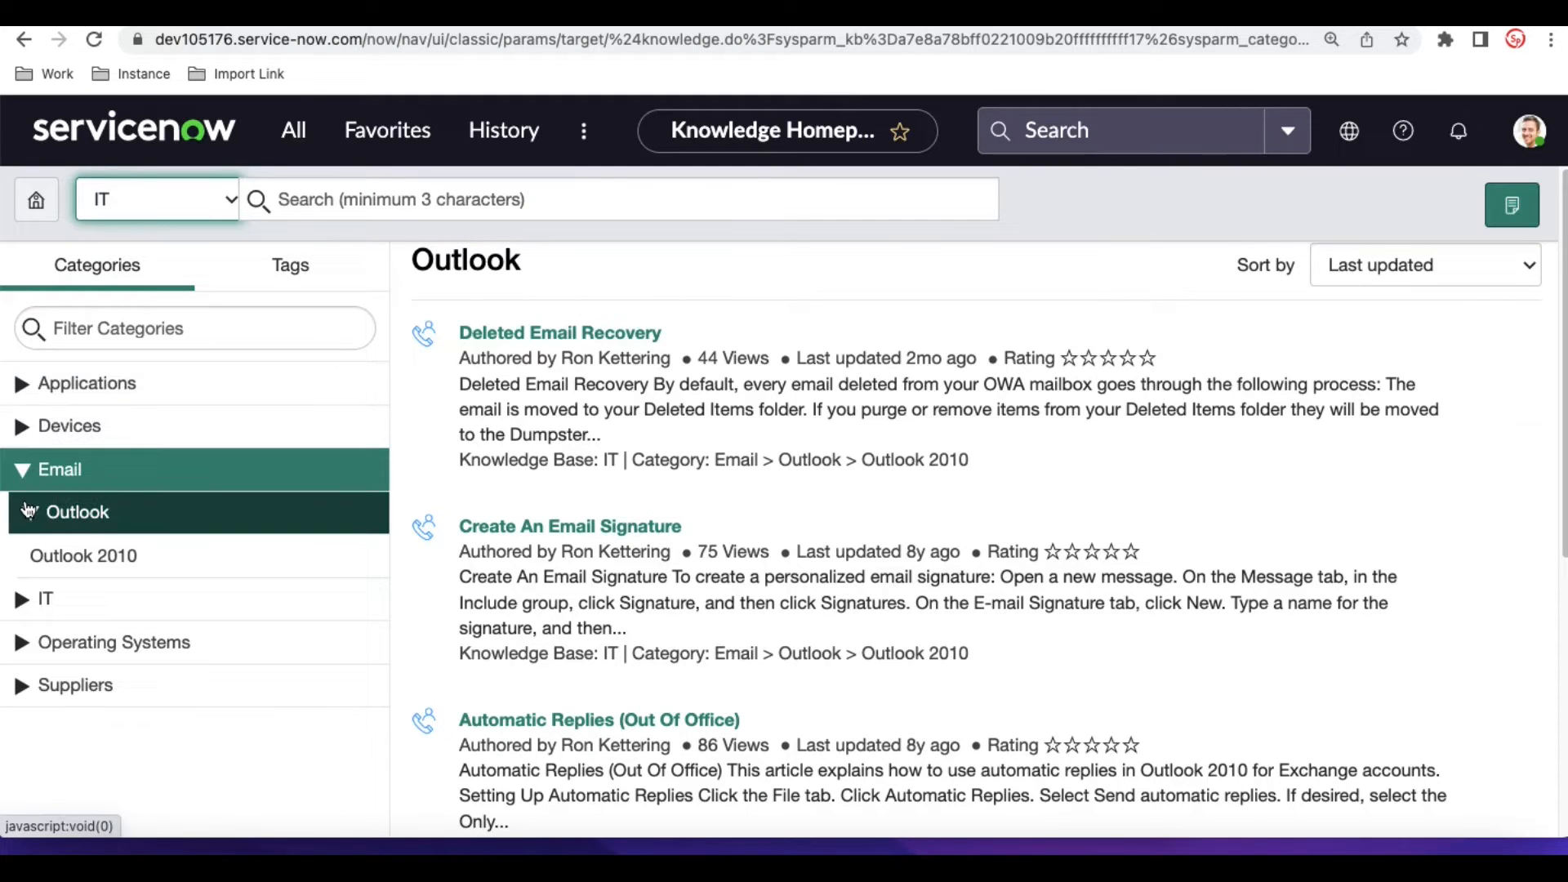
- Open the instance's Service Portal at /sp and go to its Knowledge Base page to view the most viewed articles
{"action": "left_click", "coordinate": [1089, 144]}
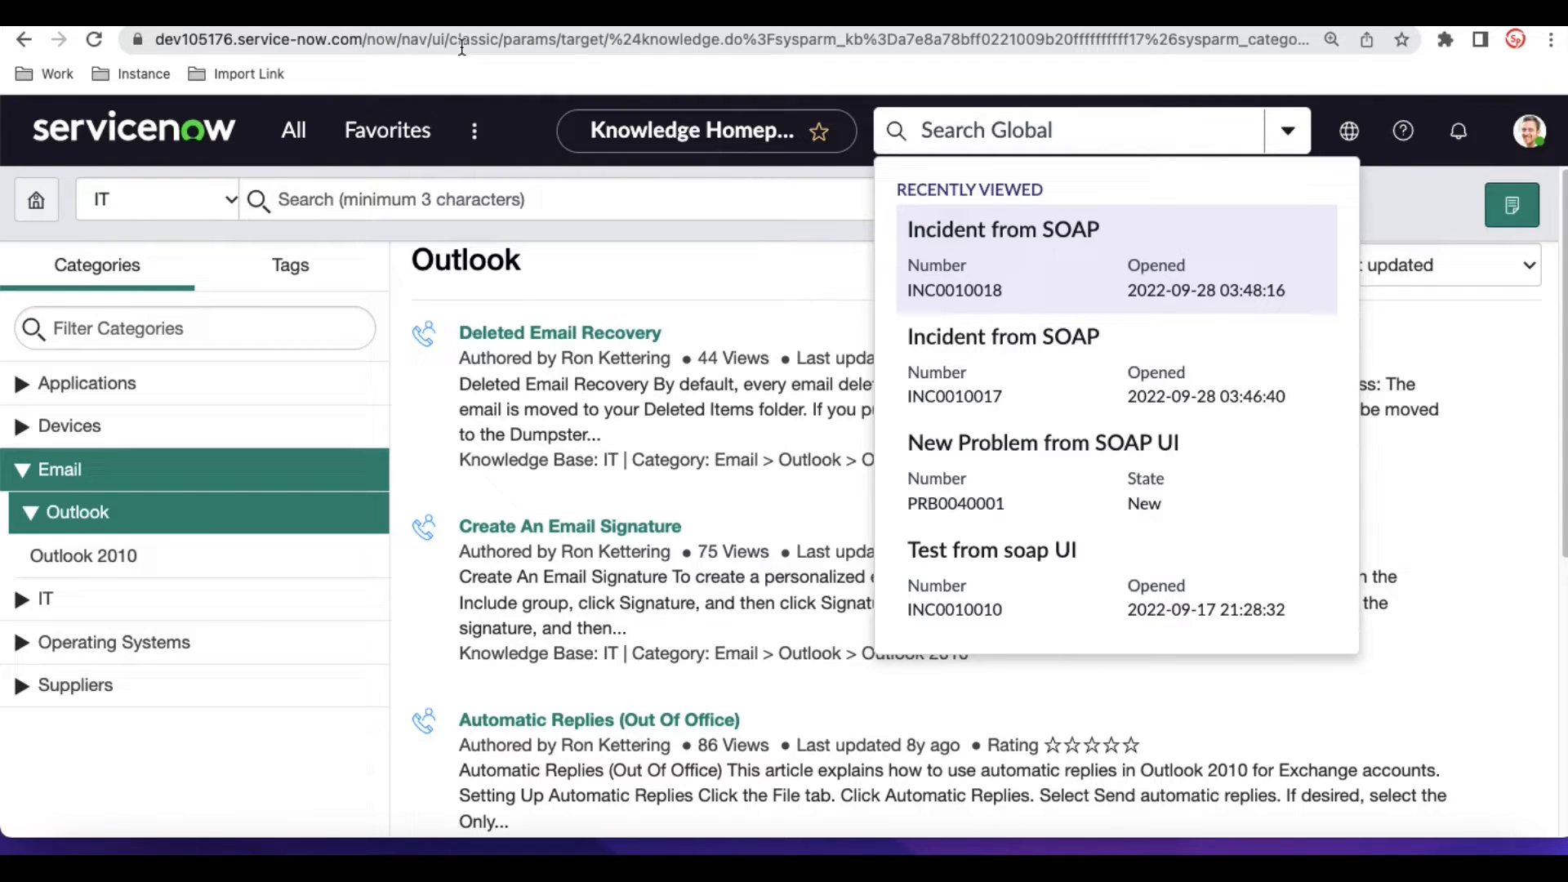
{"action": "left_click_drag", "start_coordinate": [364, 39], "coordinate": [116, 48]}
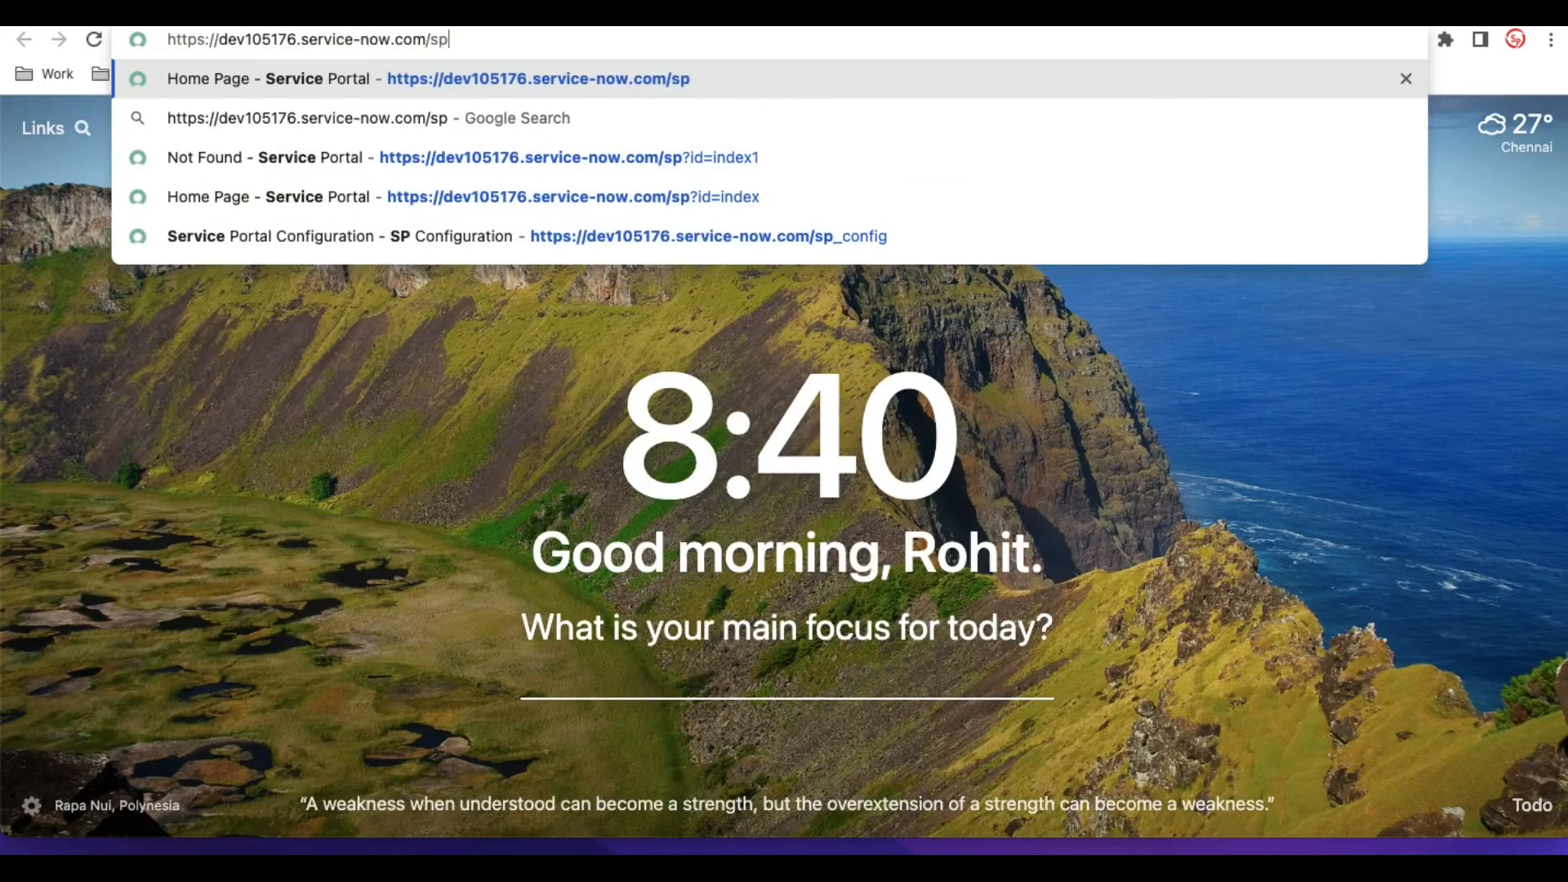
{"action": "key", "text": "Return"}
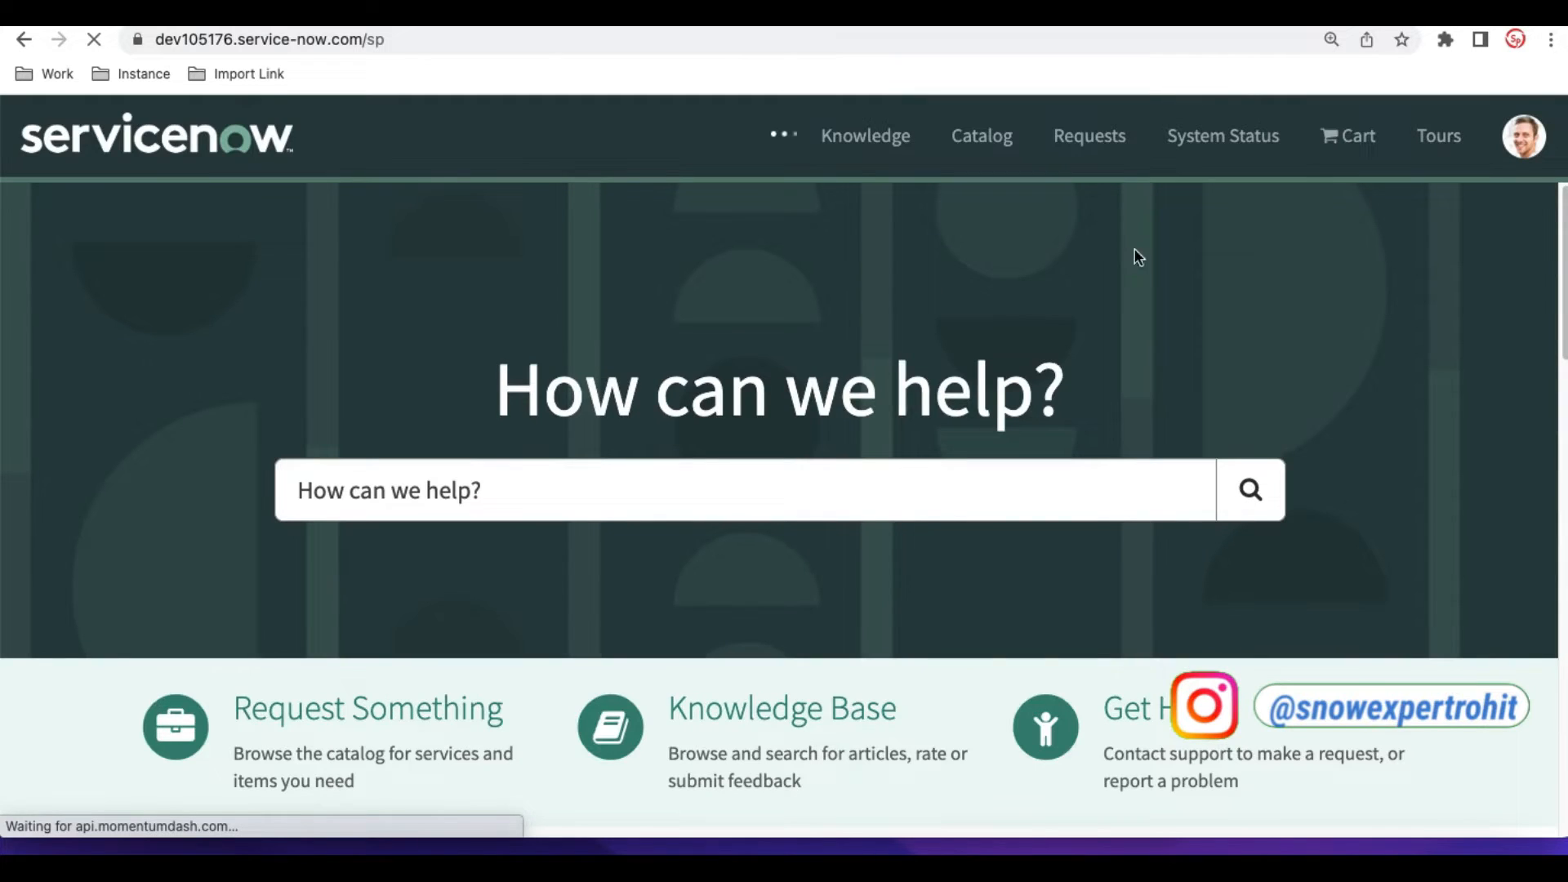
{"action": "scroll", "coordinate": [497, 614], "scroll_direction": "down", "scroll_amount": 2}
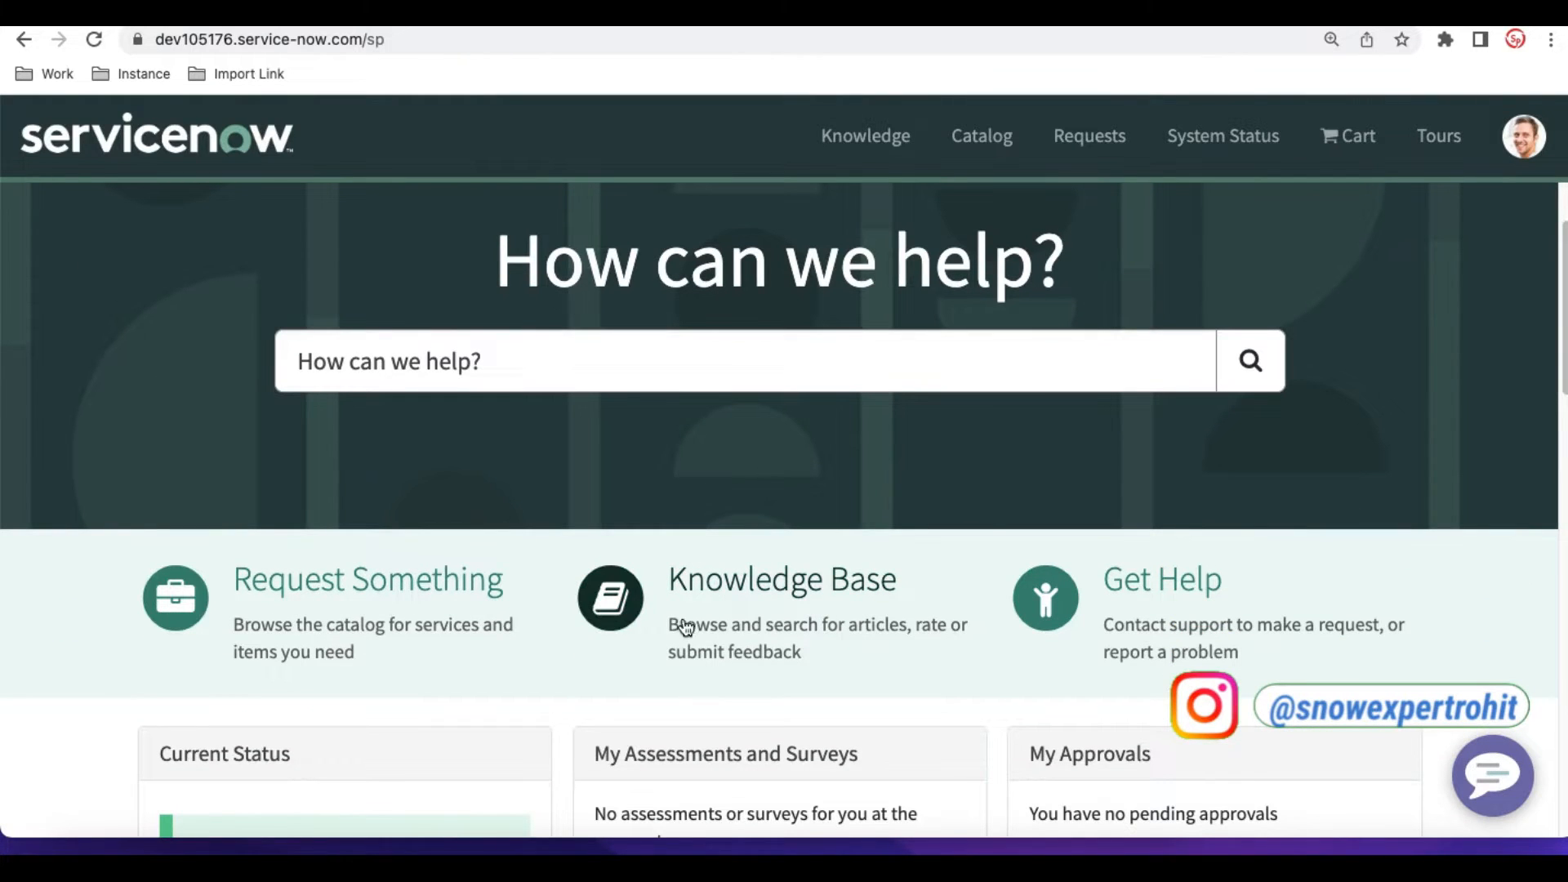
{"action": "left_click", "coordinate": [743, 627]}
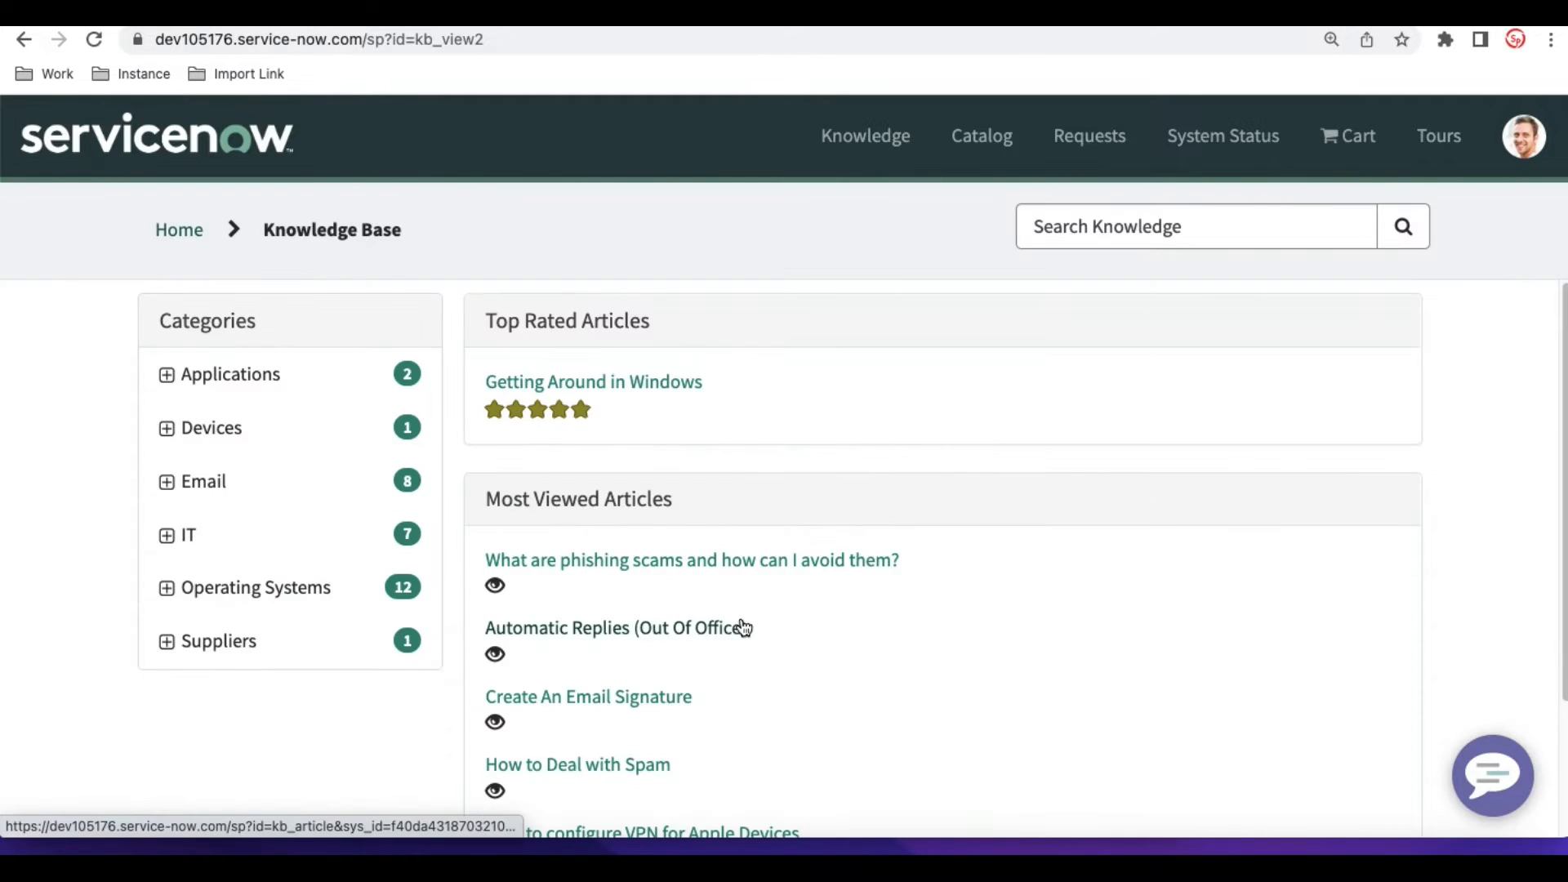
{"action": "scroll", "coordinate": [742, 626], "scroll_direction": "down", "scroll_amount": 2}
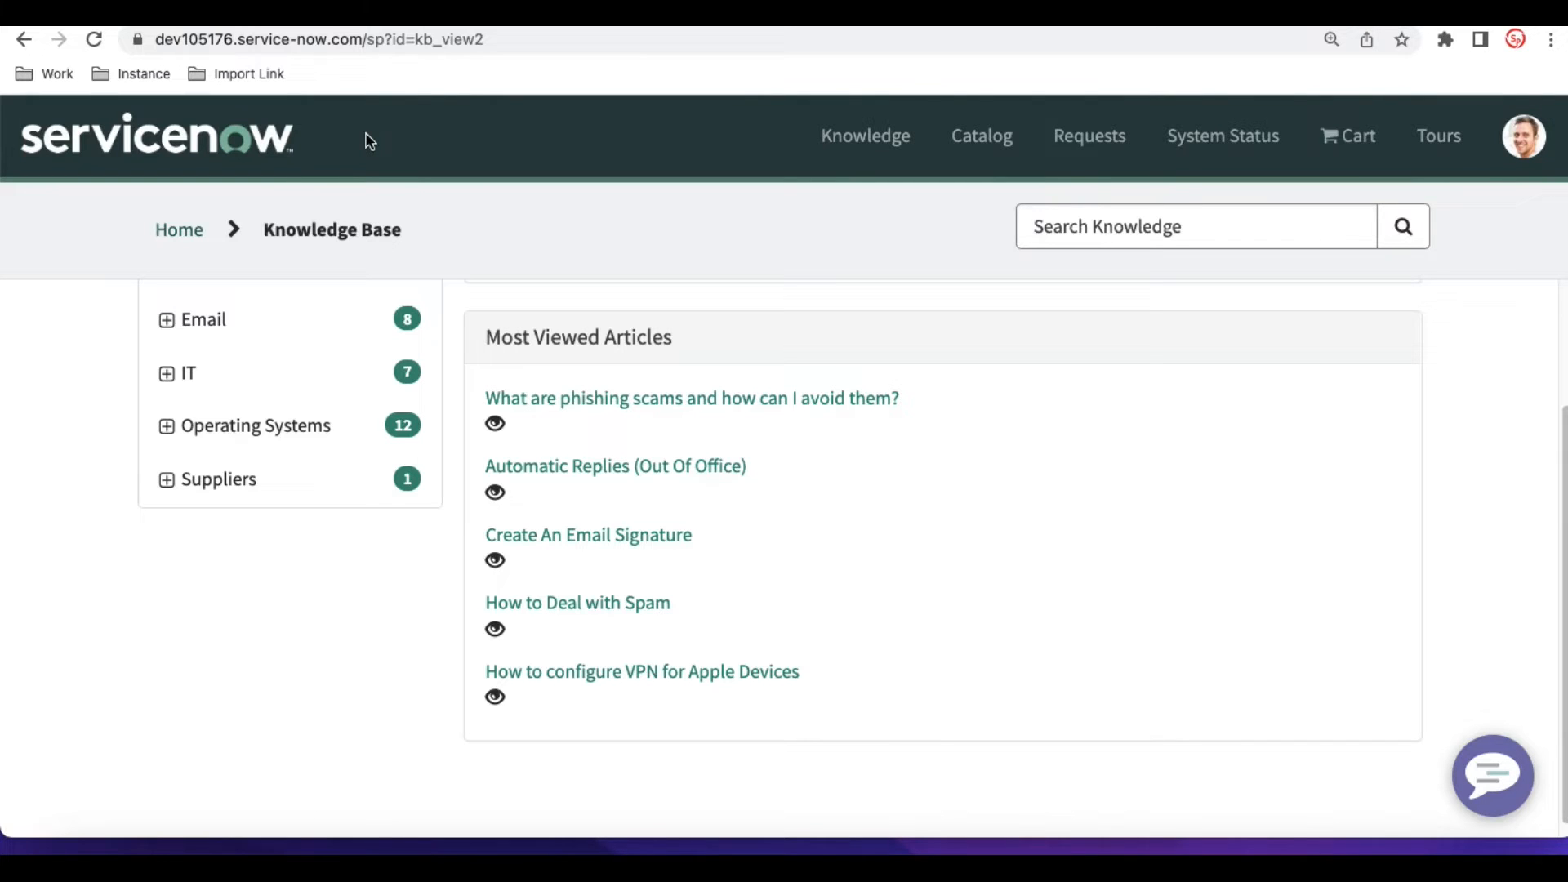
- Open the Automatic Replies (Out Of Office) article in the portal and examine its helpfulness, star rating and comment options
{"action": "left_click", "coordinate": [570, 469]}
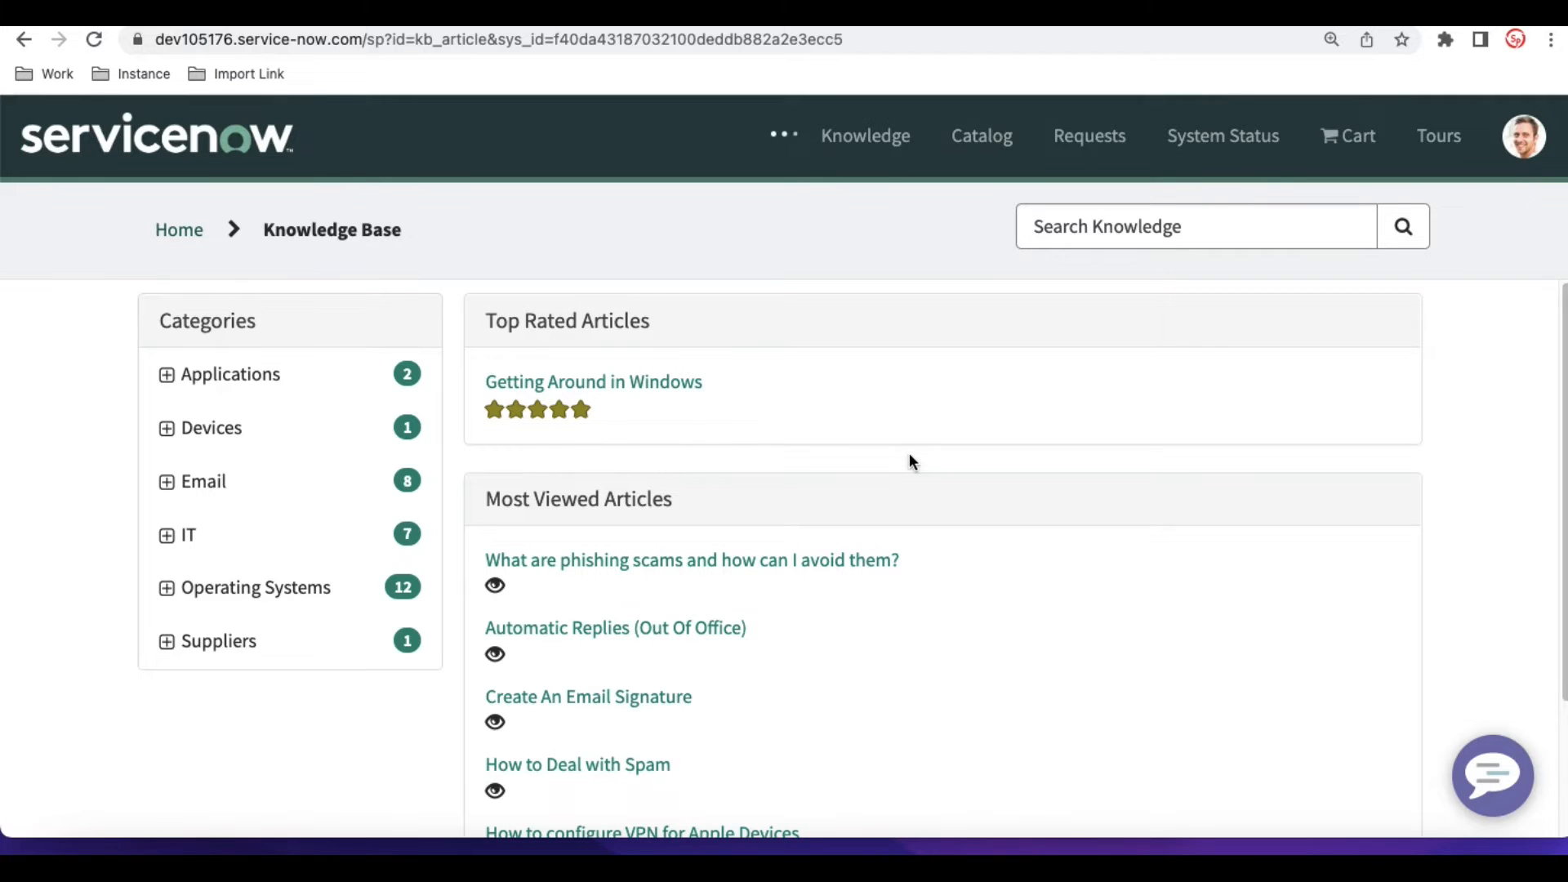
{"action": "scroll", "coordinate": [909, 456], "scroll_direction": "down", "scroll_amount": 8}
{"action": "scroll", "coordinate": [909, 461], "scroll_direction": "down", "scroll_amount": 10}
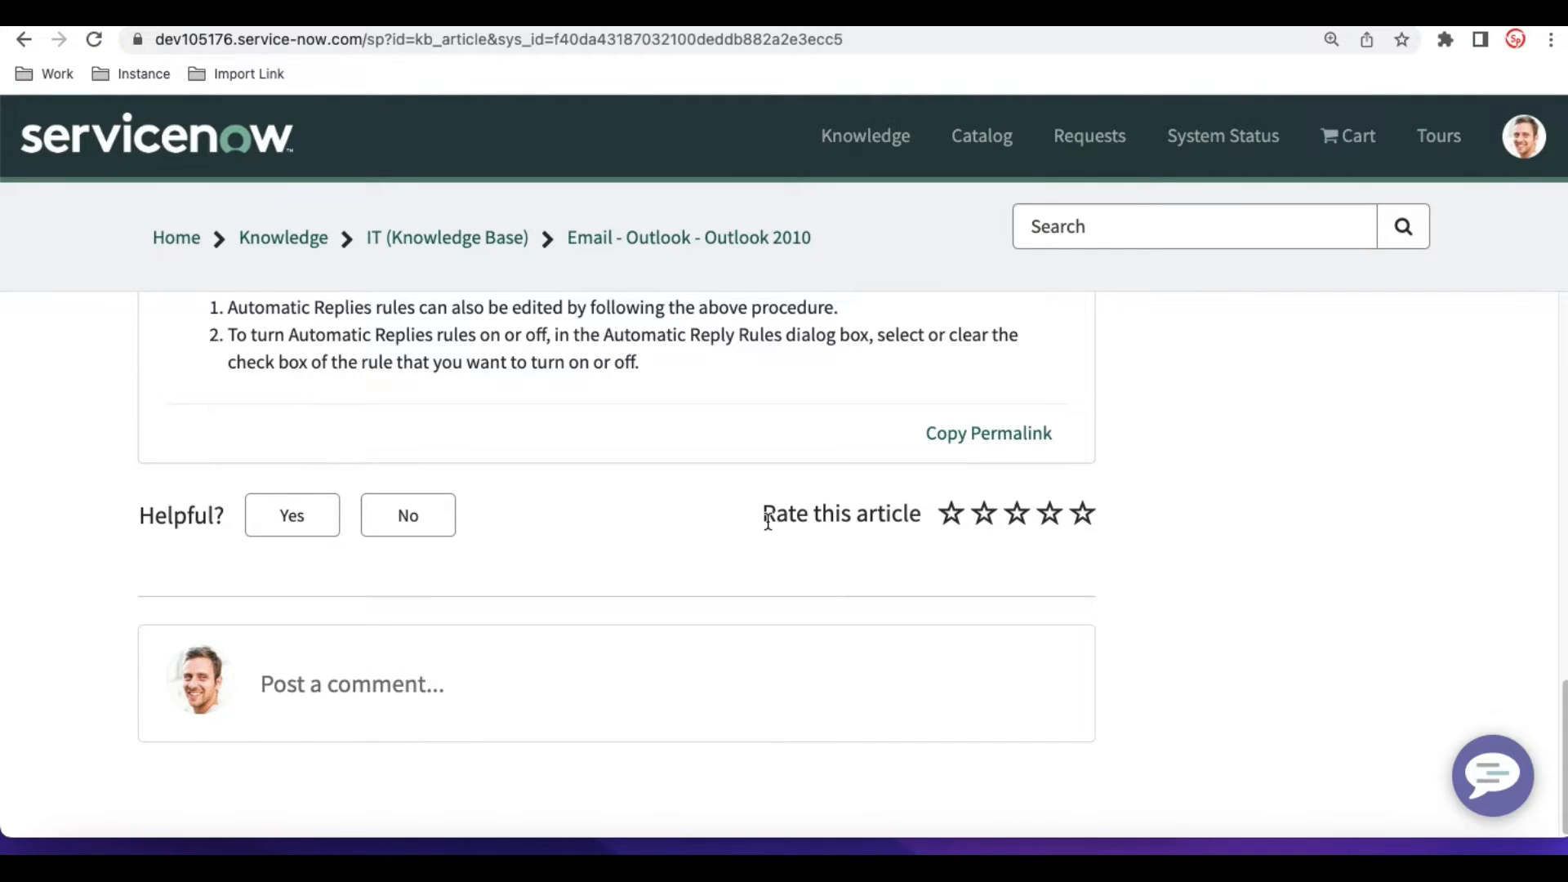
{"action": "left_click", "coordinate": [357, 694]}
{"action": "scroll", "coordinate": [1290, 597], "scroll_direction": "up", "scroll_amount": 15}
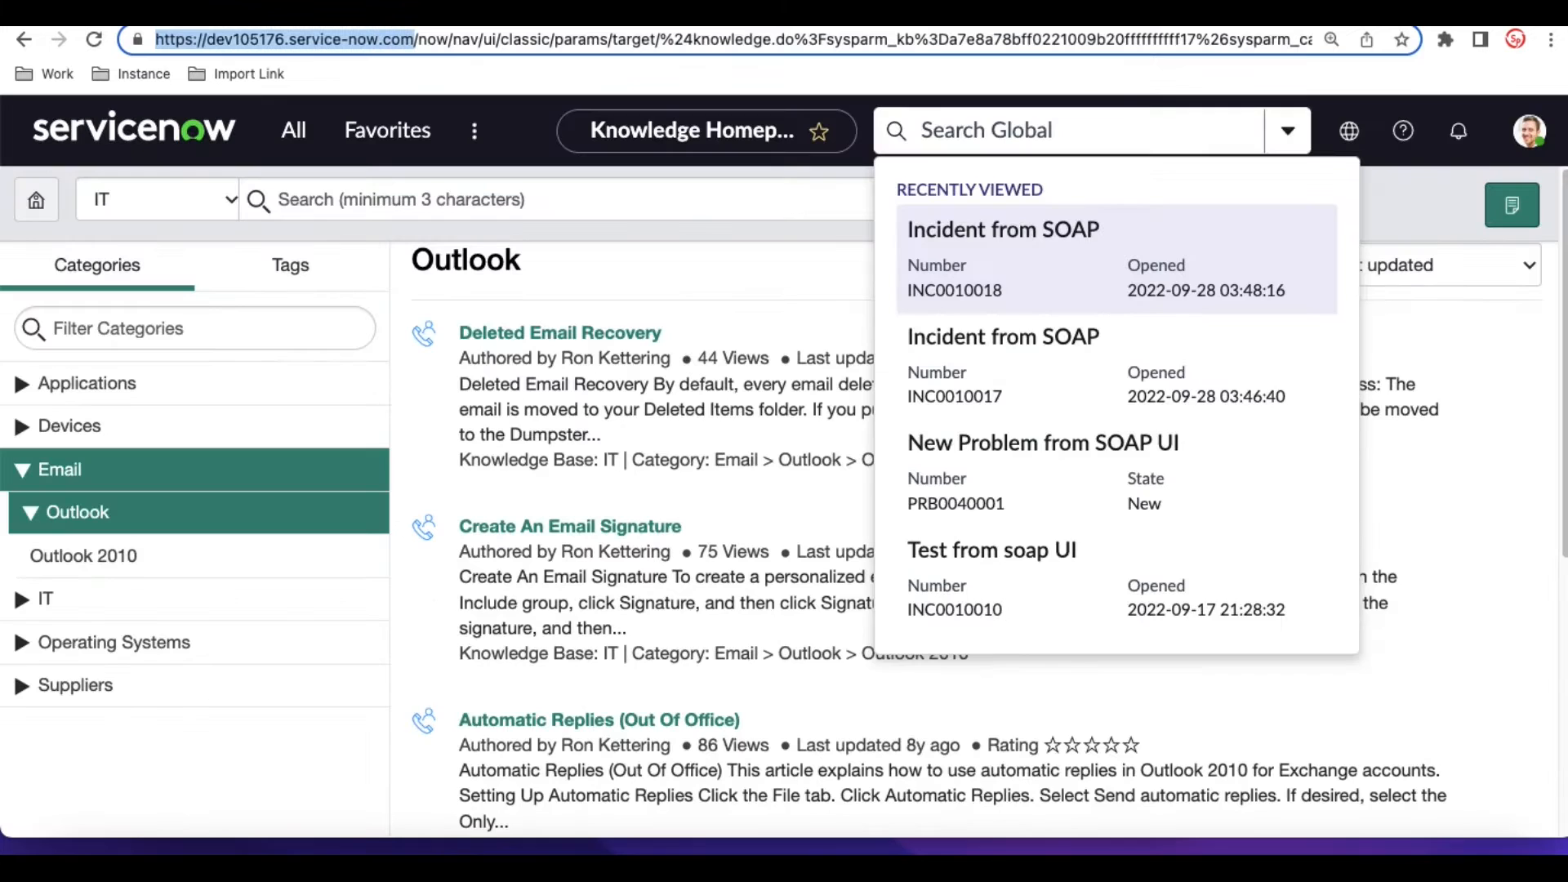
- Return to the classic ServiceNow interface, open the incident table with incident.list and start a new incident record
{"action": "left_click", "coordinate": [284, 133]}
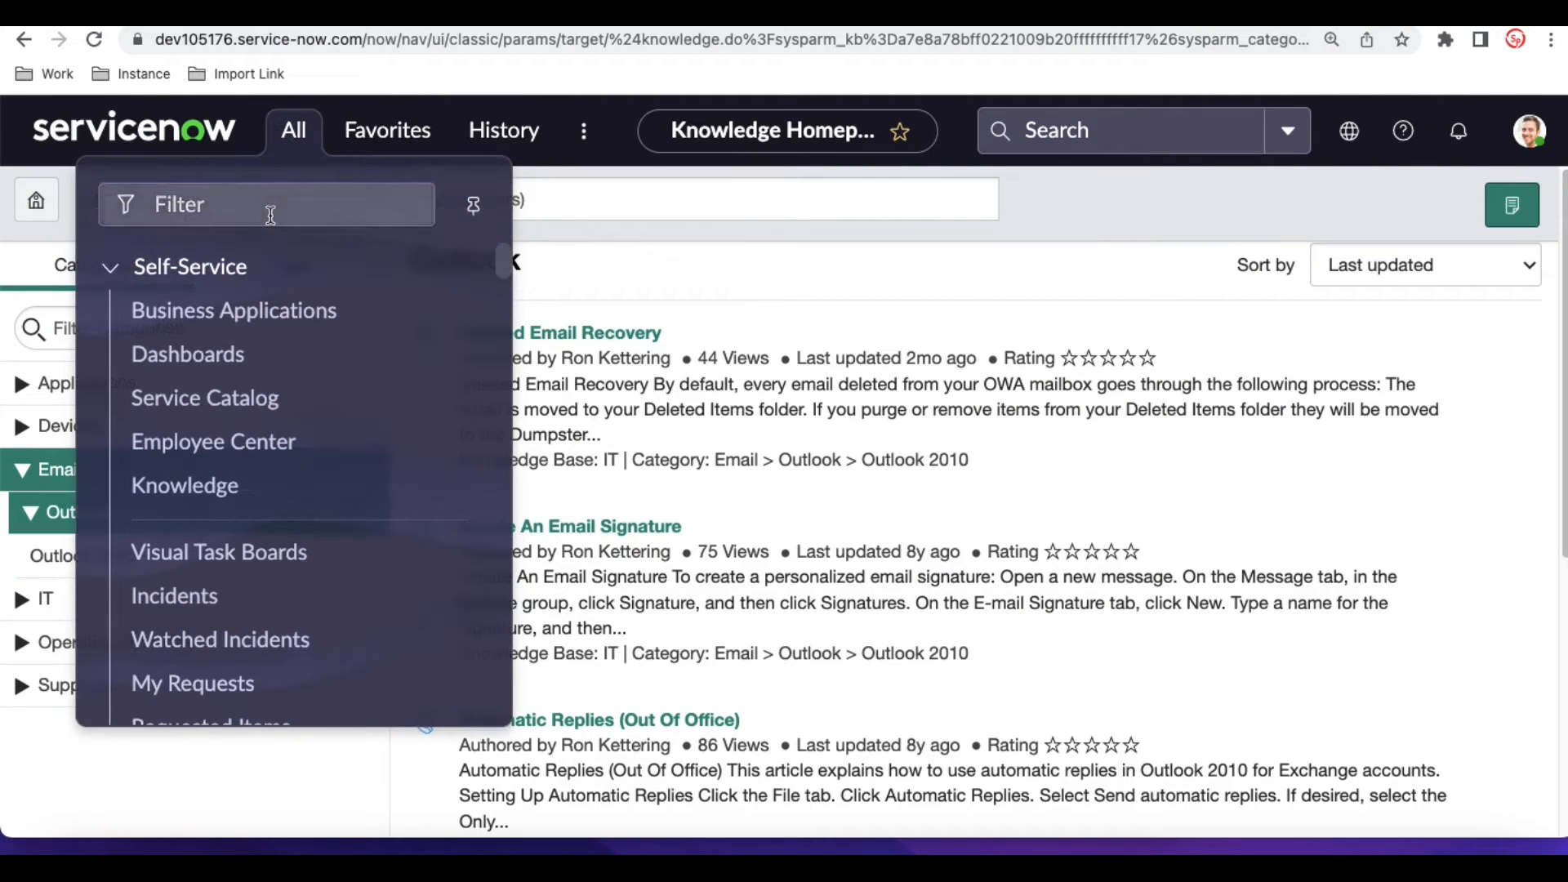
{"action": "type", "text": "incident.list"}
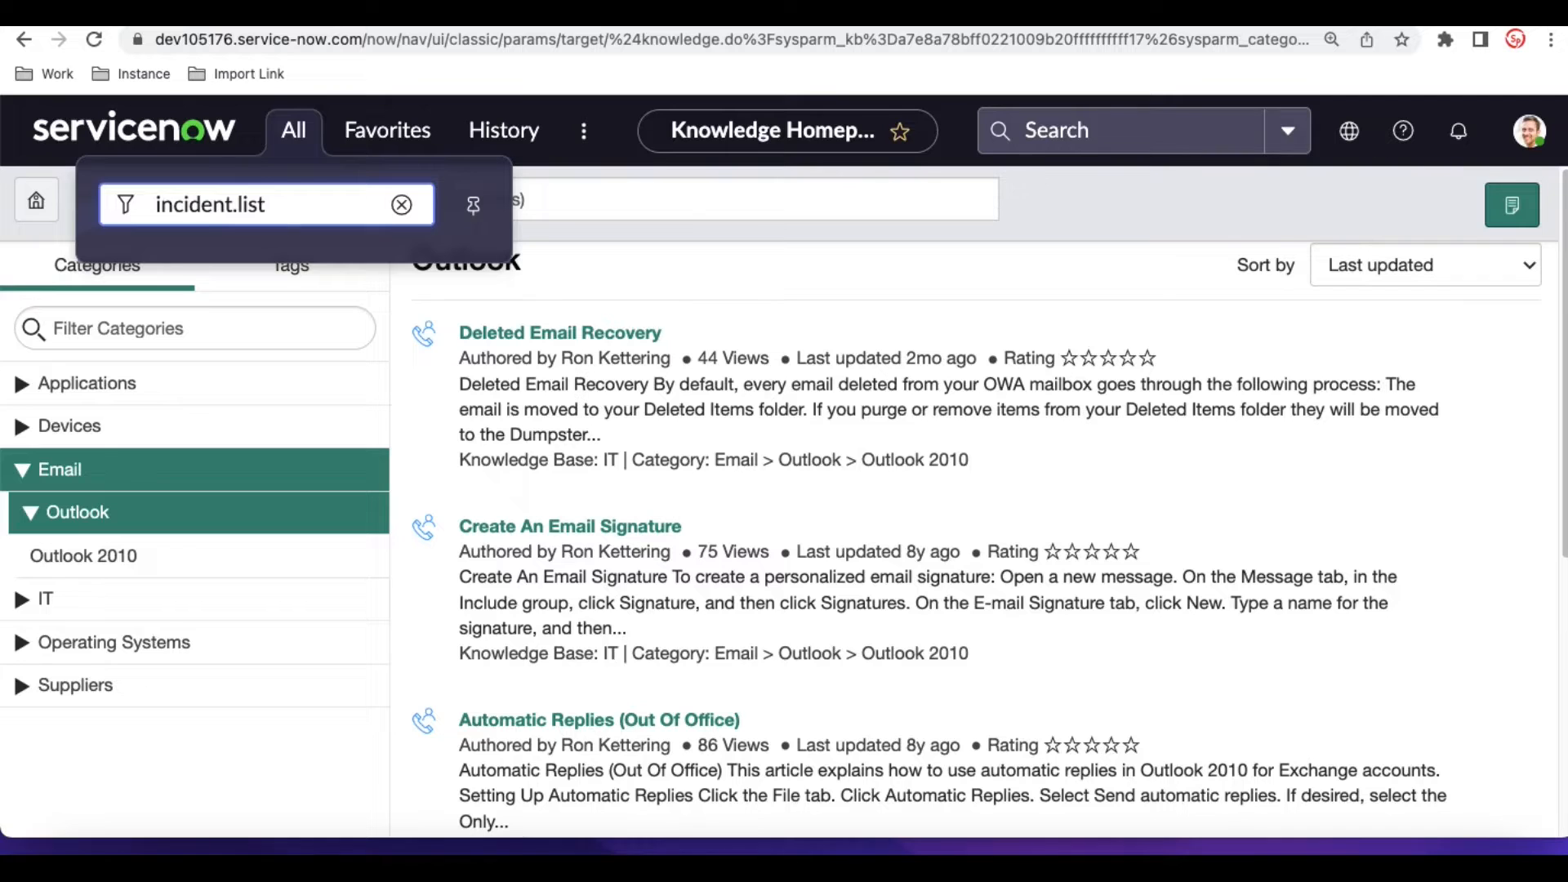
{"action": "key", "text": "Return"}
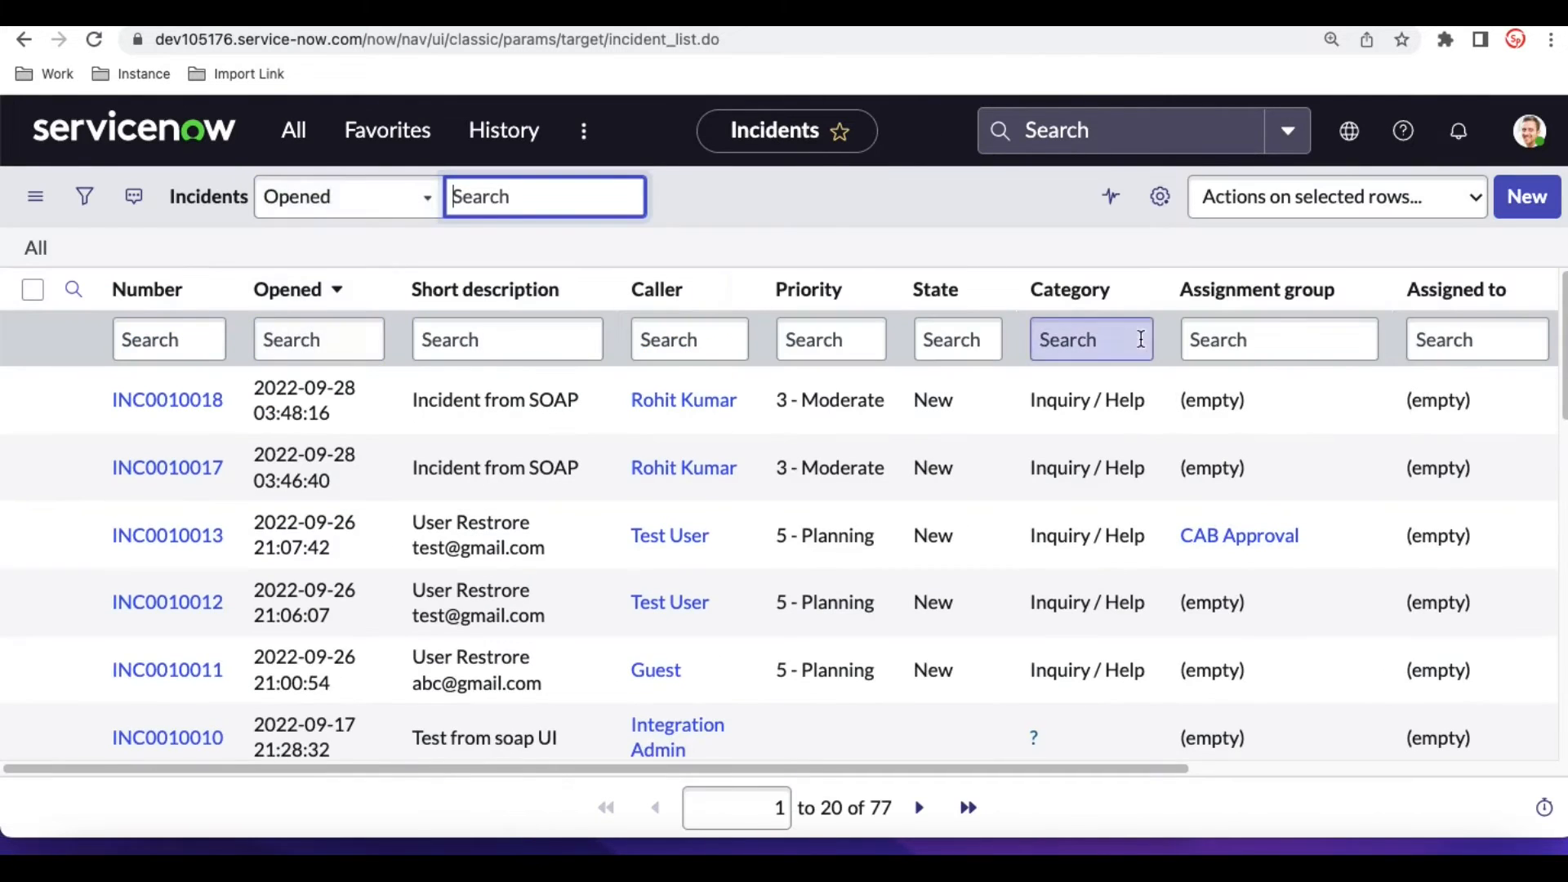
{"action": "left_click", "coordinate": [1534, 211]}
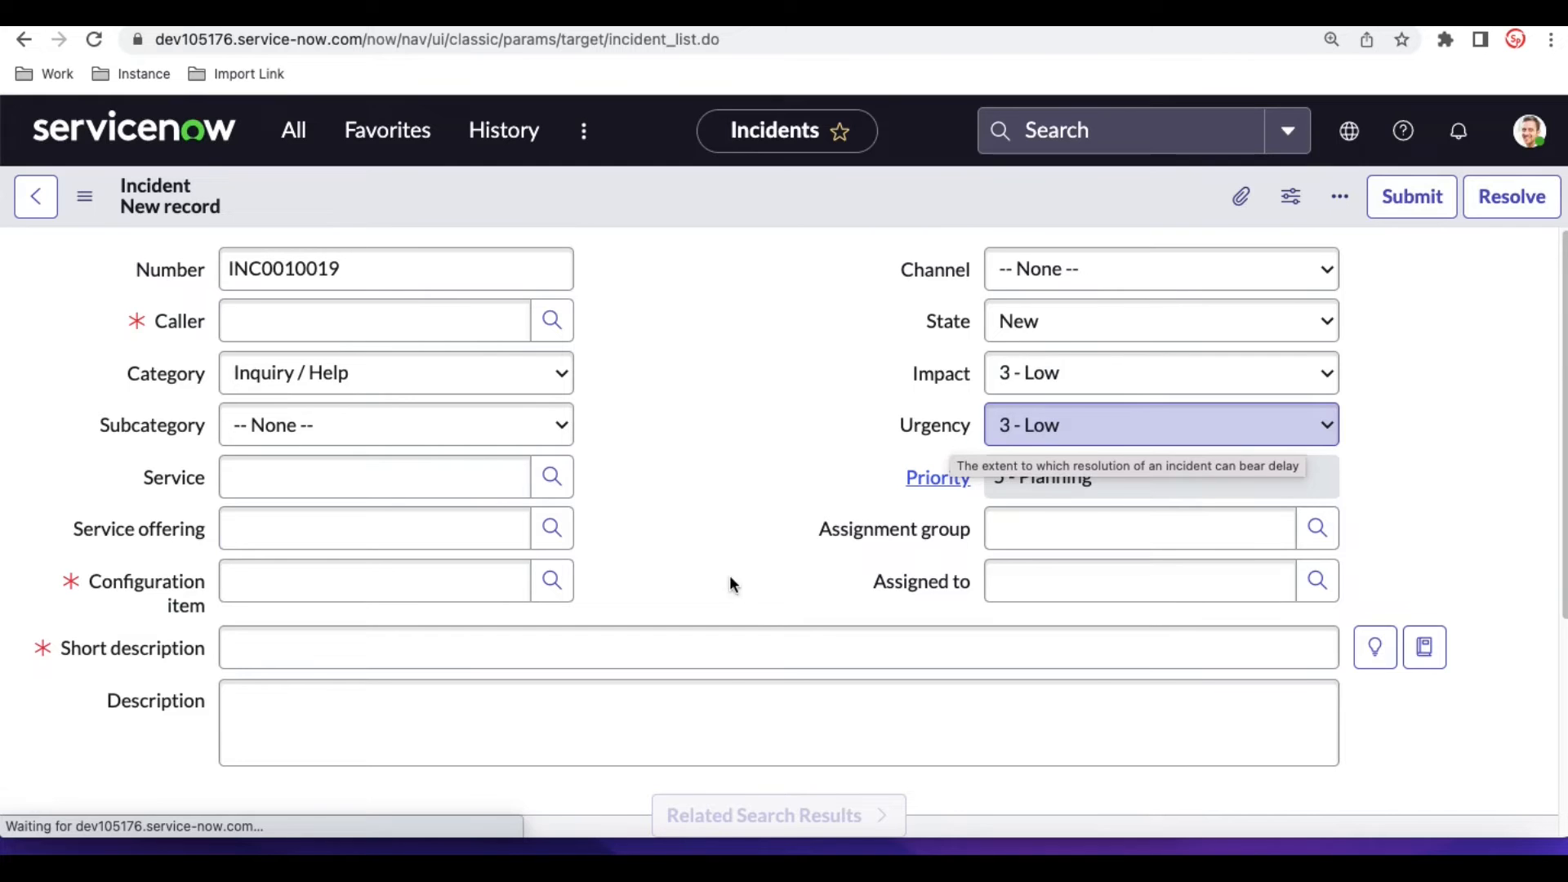
- Enter Outlook as the incident's short description and display the Related Search Results for it
{"action": "scroll", "coordinate": [712, 609], "scroll_direction": "down", "scroll_amount": 1}
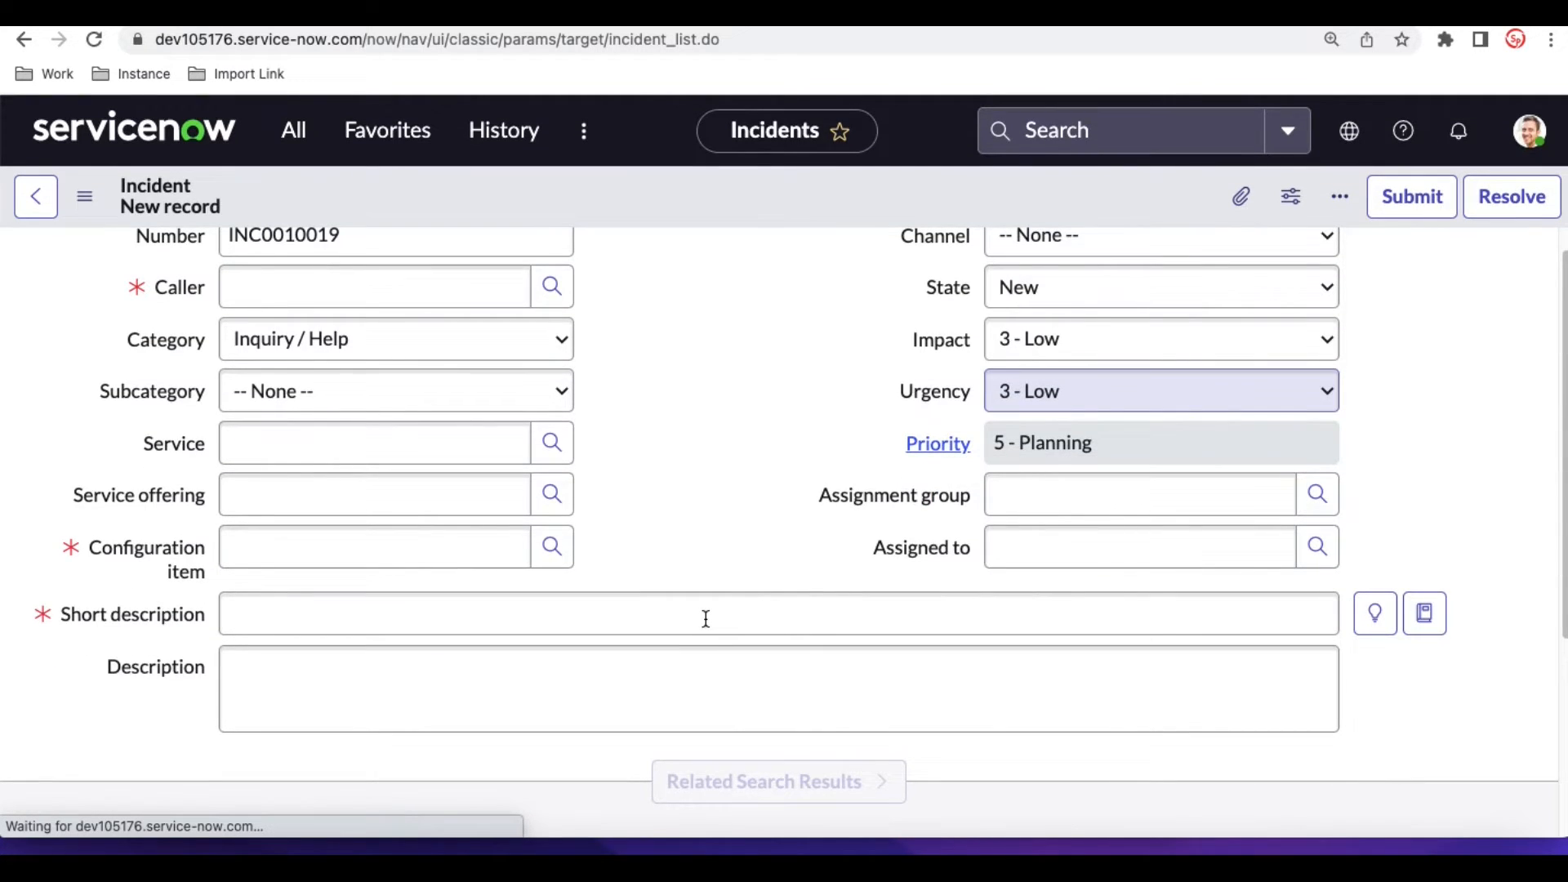
{"action": "left_click", "coordinate": [705, 618]}
{"action": "type", "text": "Outlook"}
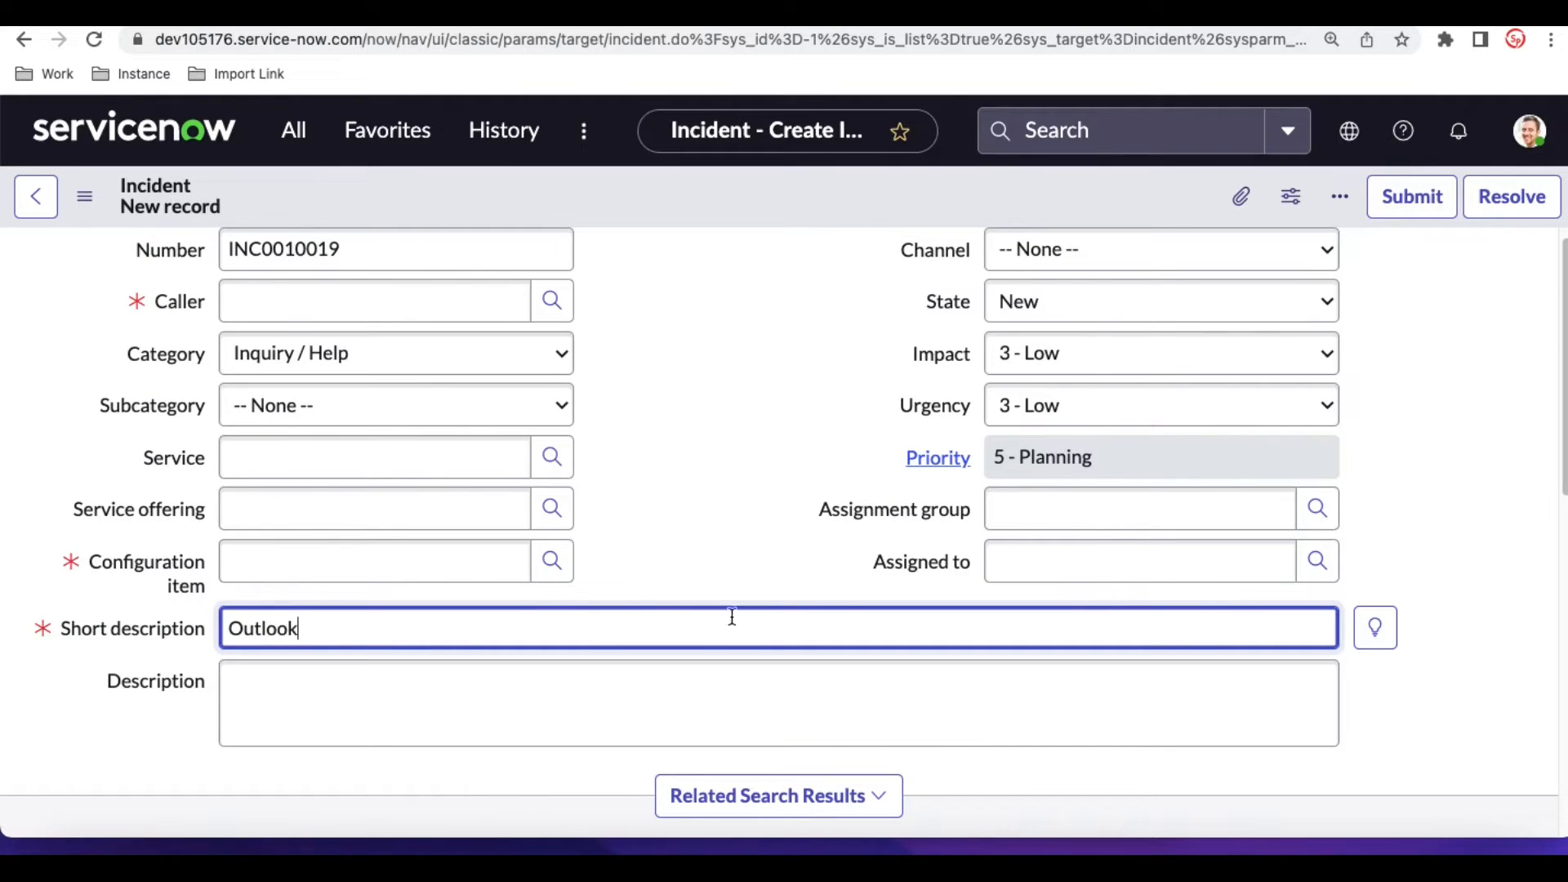
{"action": "scroll", "coordinate": [843, 609], "scroll_direction": "down", "scroll_amount": 3}
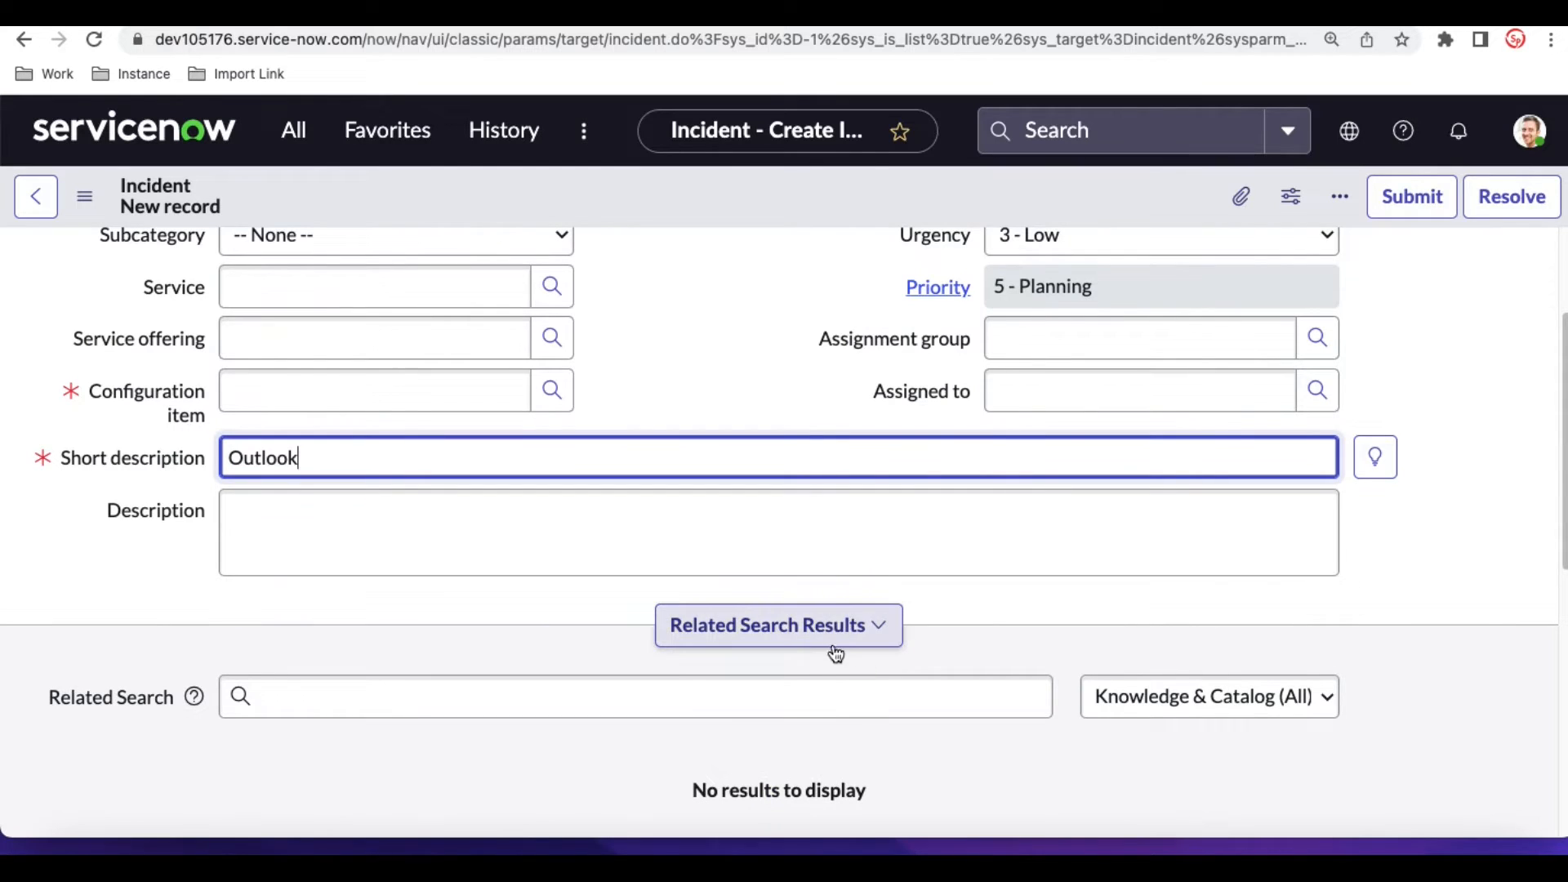
{"action": "left_click", "coordinate": [829, 641]}
{"action": "left_click", "coordinate": [829, 641]}
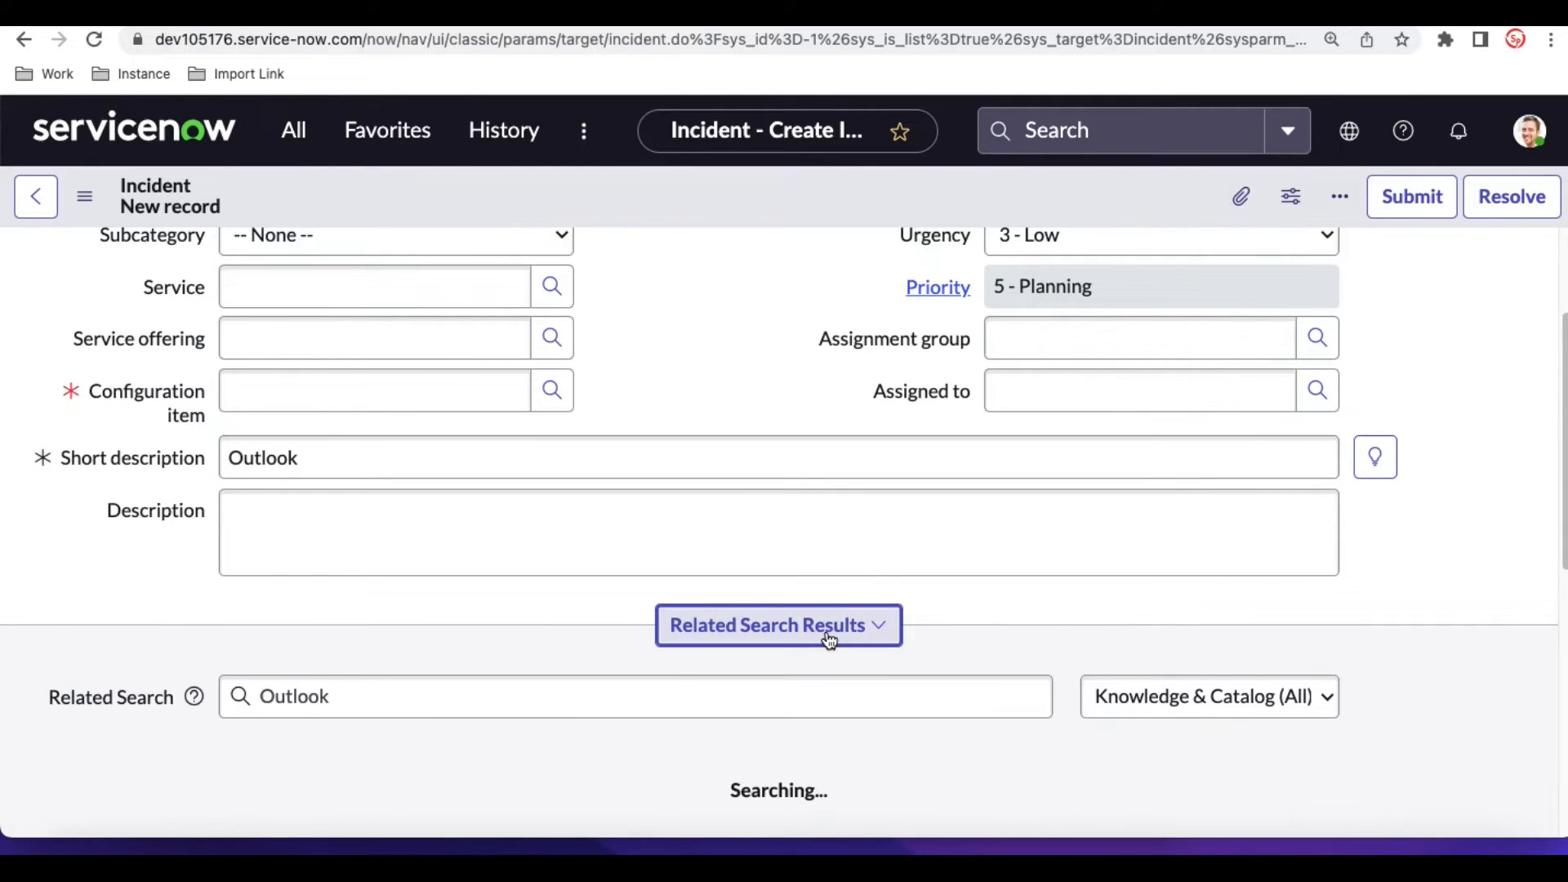
- Examine the knowledge articles suggested for Outlook in the new incident's related search results
{"action": "scroll", "coordinate": [1035, 634], "scroll_direction": "down", "scroll_amount": 1}
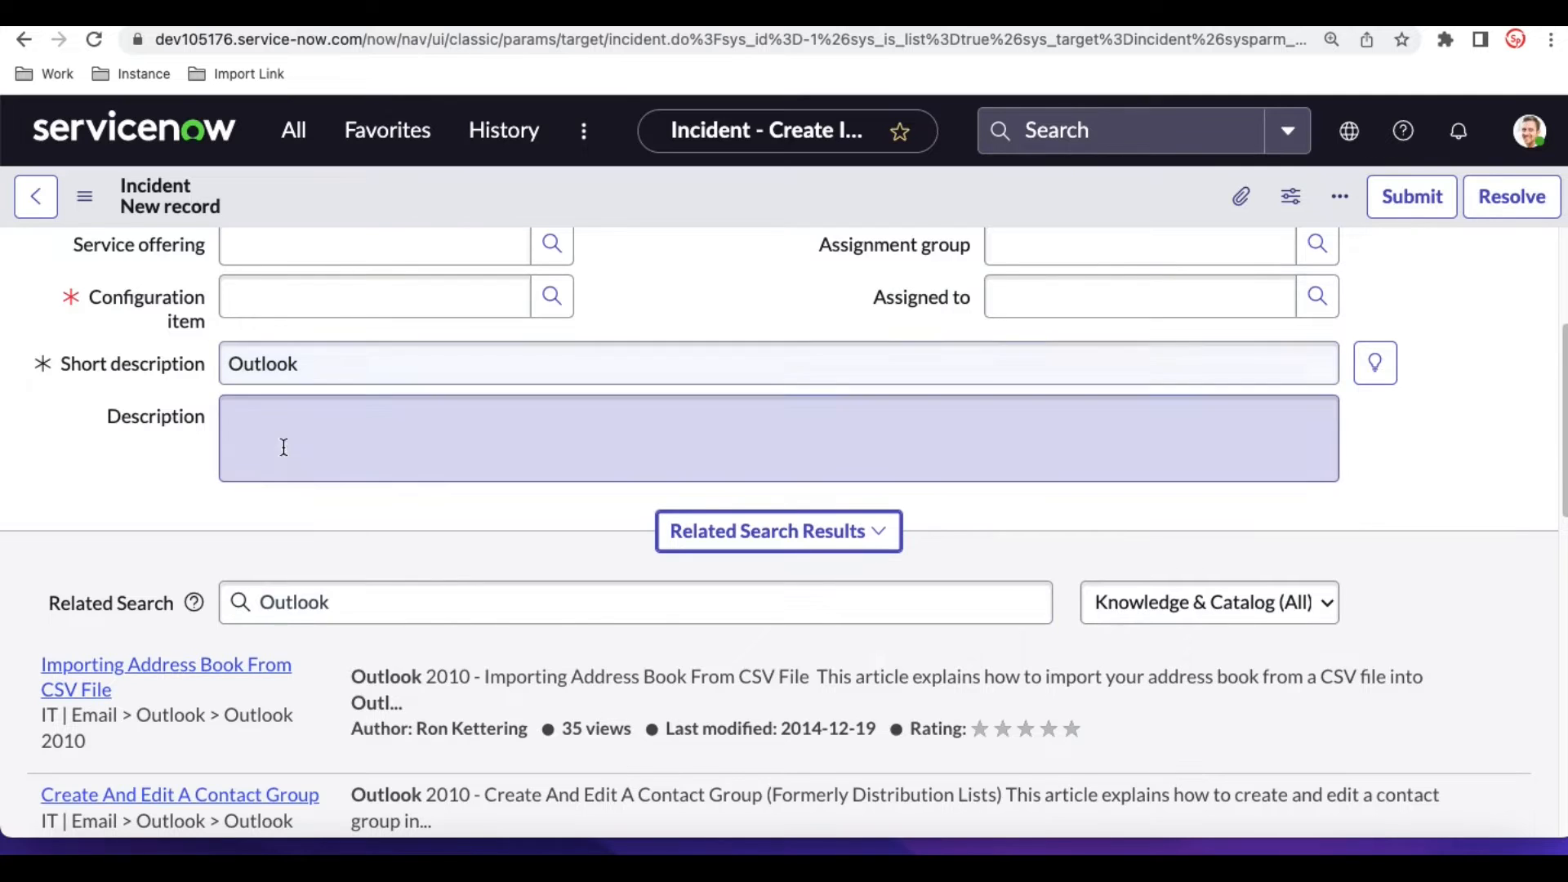
{"action": "scroll", "coordinate": [247, 802], "scroll_direction": "down", "scroll_amount": 3}
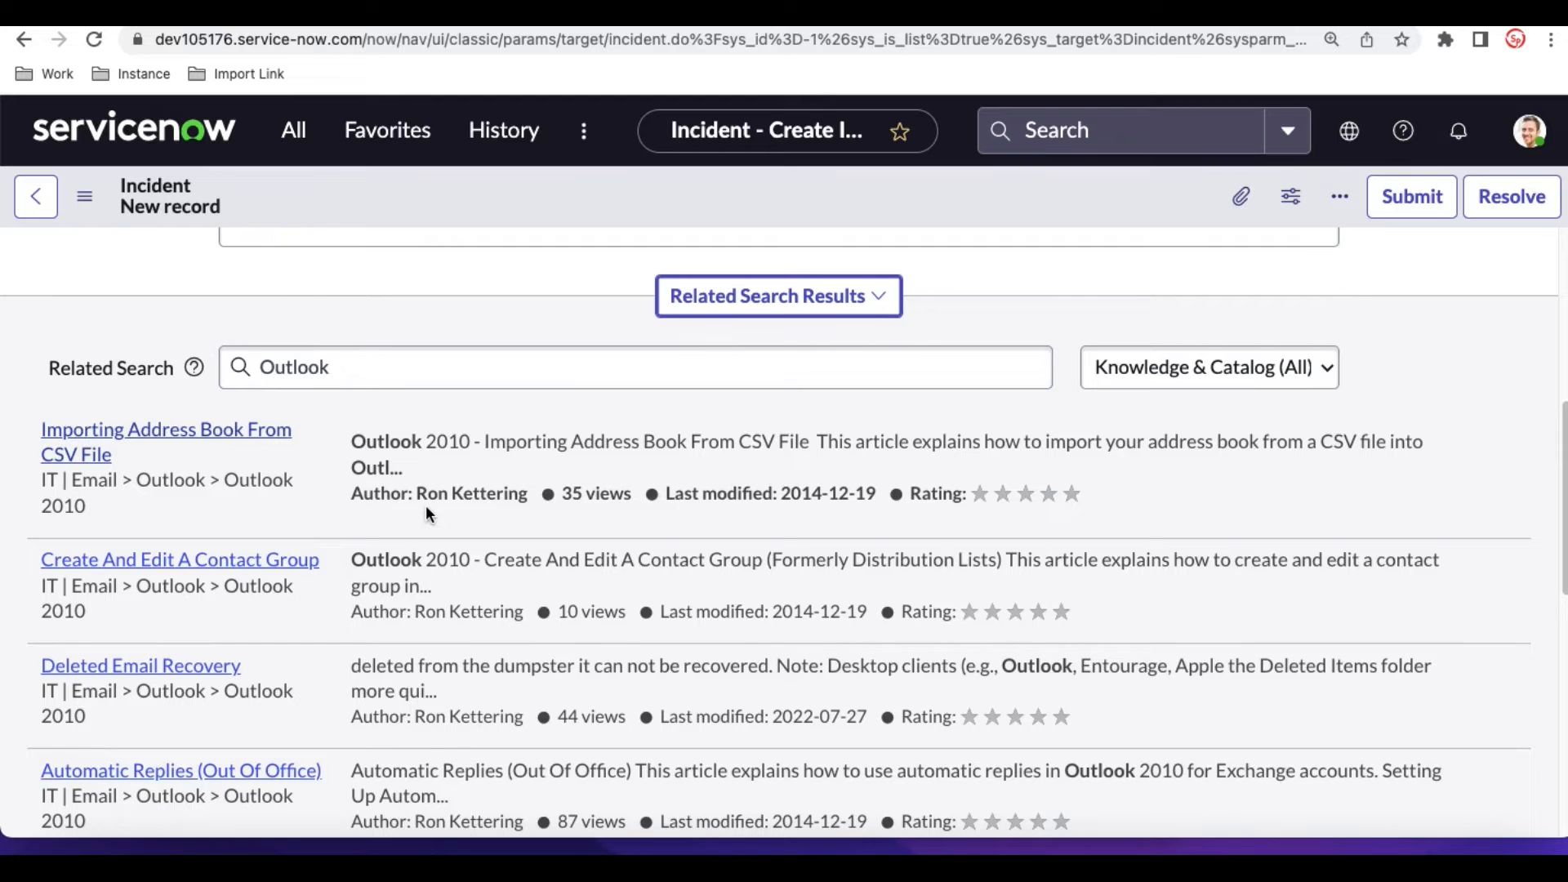
{"action": "scroll", "coordinate": [425, 505], "scroll_direction": "down", "scroll_amount": 5}
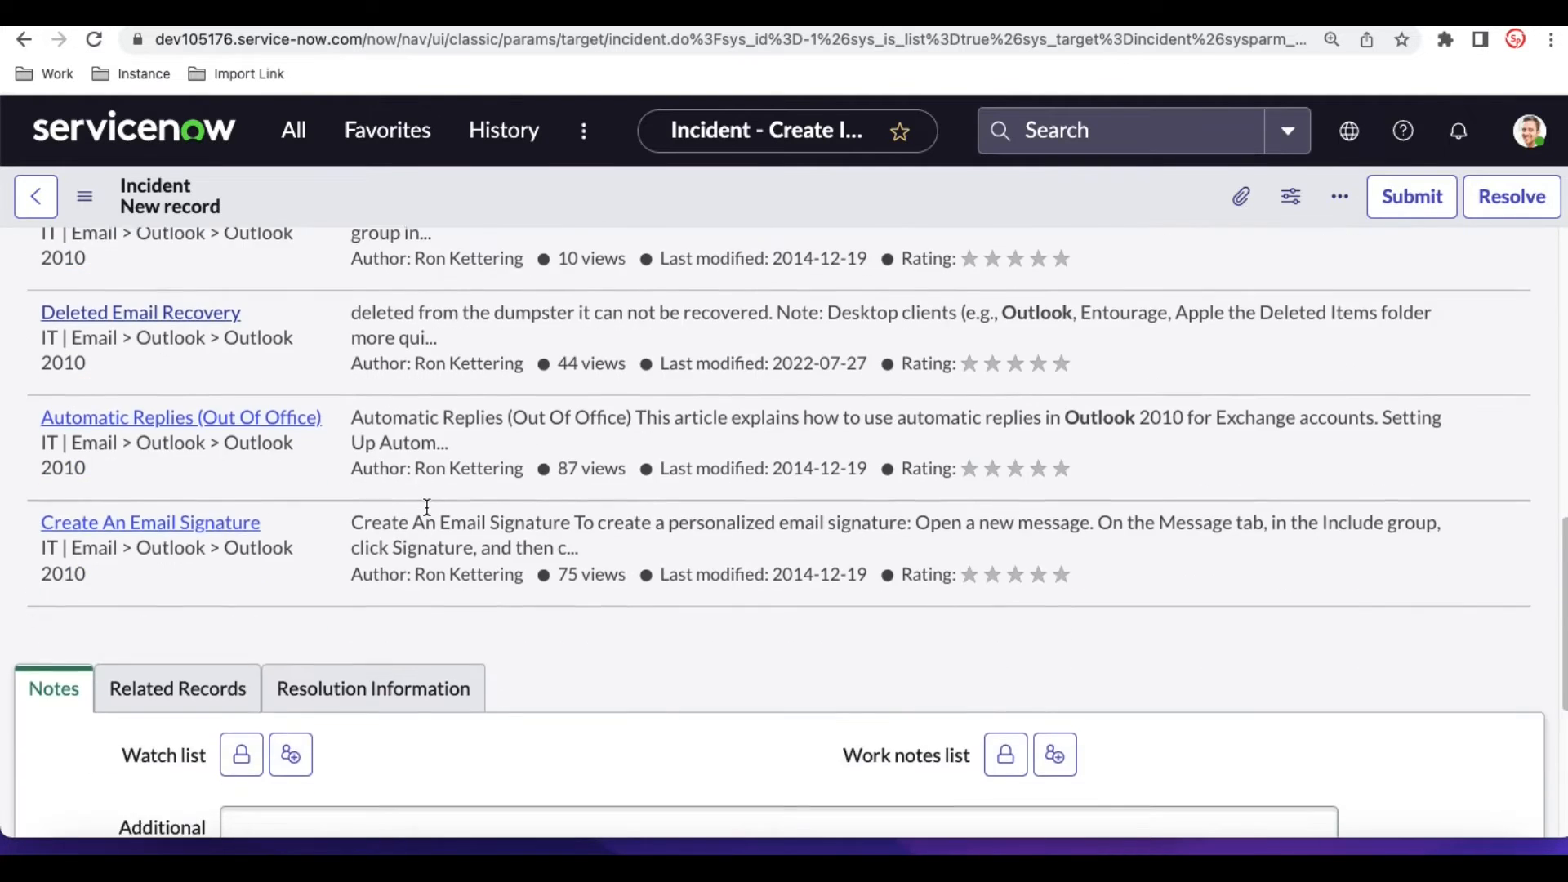
{"action": "scroll", "coordinate": [426, 507], "scroll_direction": "up", "scroll_amount": 2}
{"action": "scroll", "coordinate": [426, 506], "scroll_direction": "up", "scroll_amount": 6}
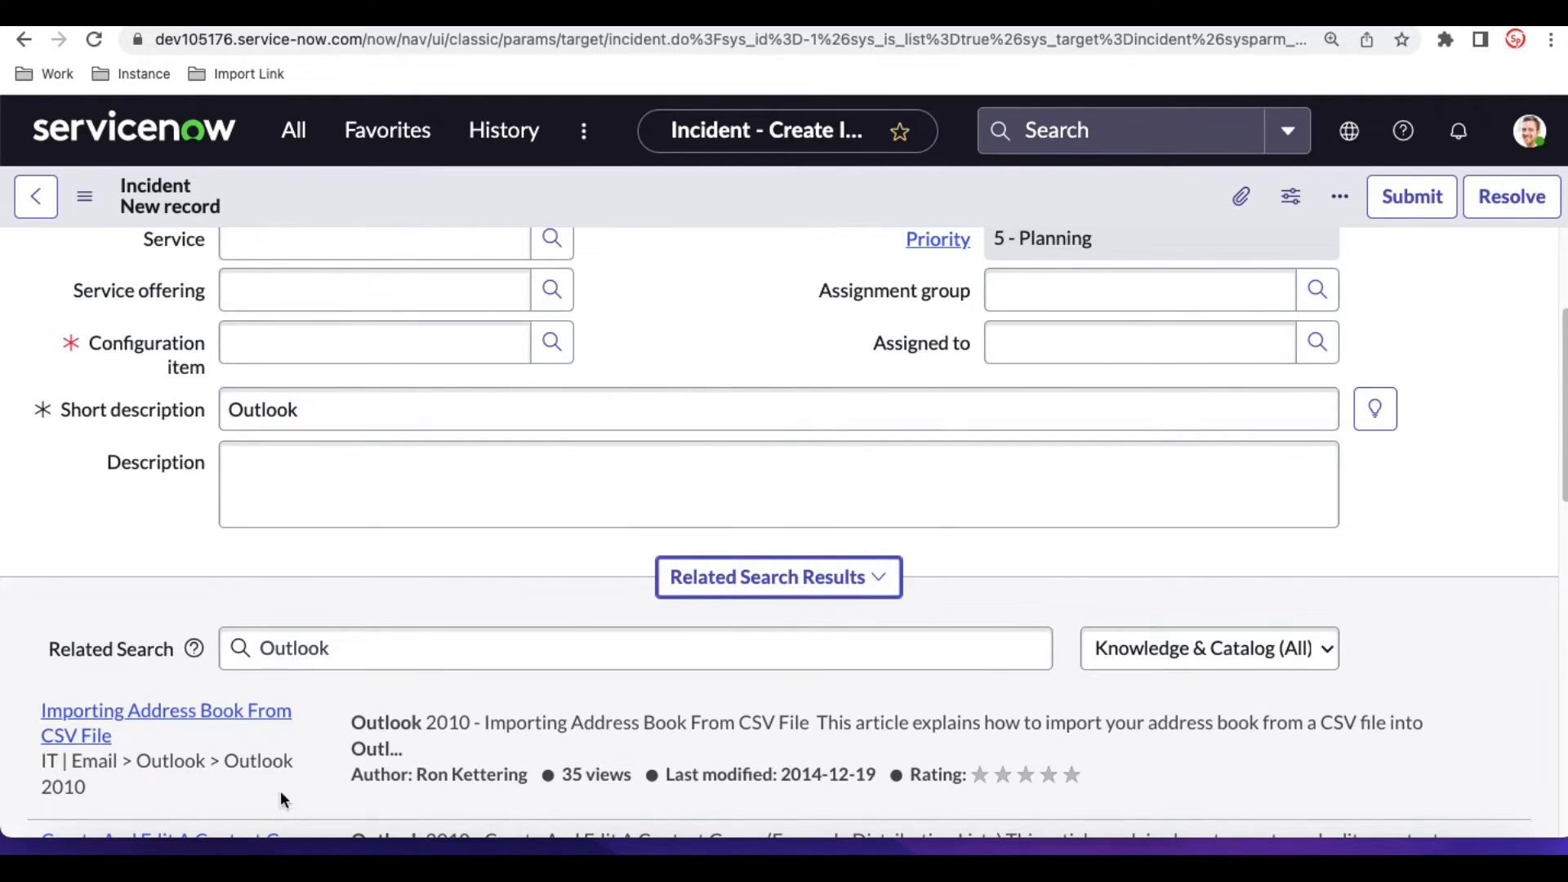
{"action": "scroll", "coordinate": [317, 731], "scroll_direction": "down", "scroll_amount": 1}
{"action": "scroll", "coordinate": [317, 731], "scroll_direction": "down", "scroll_amount": 3}
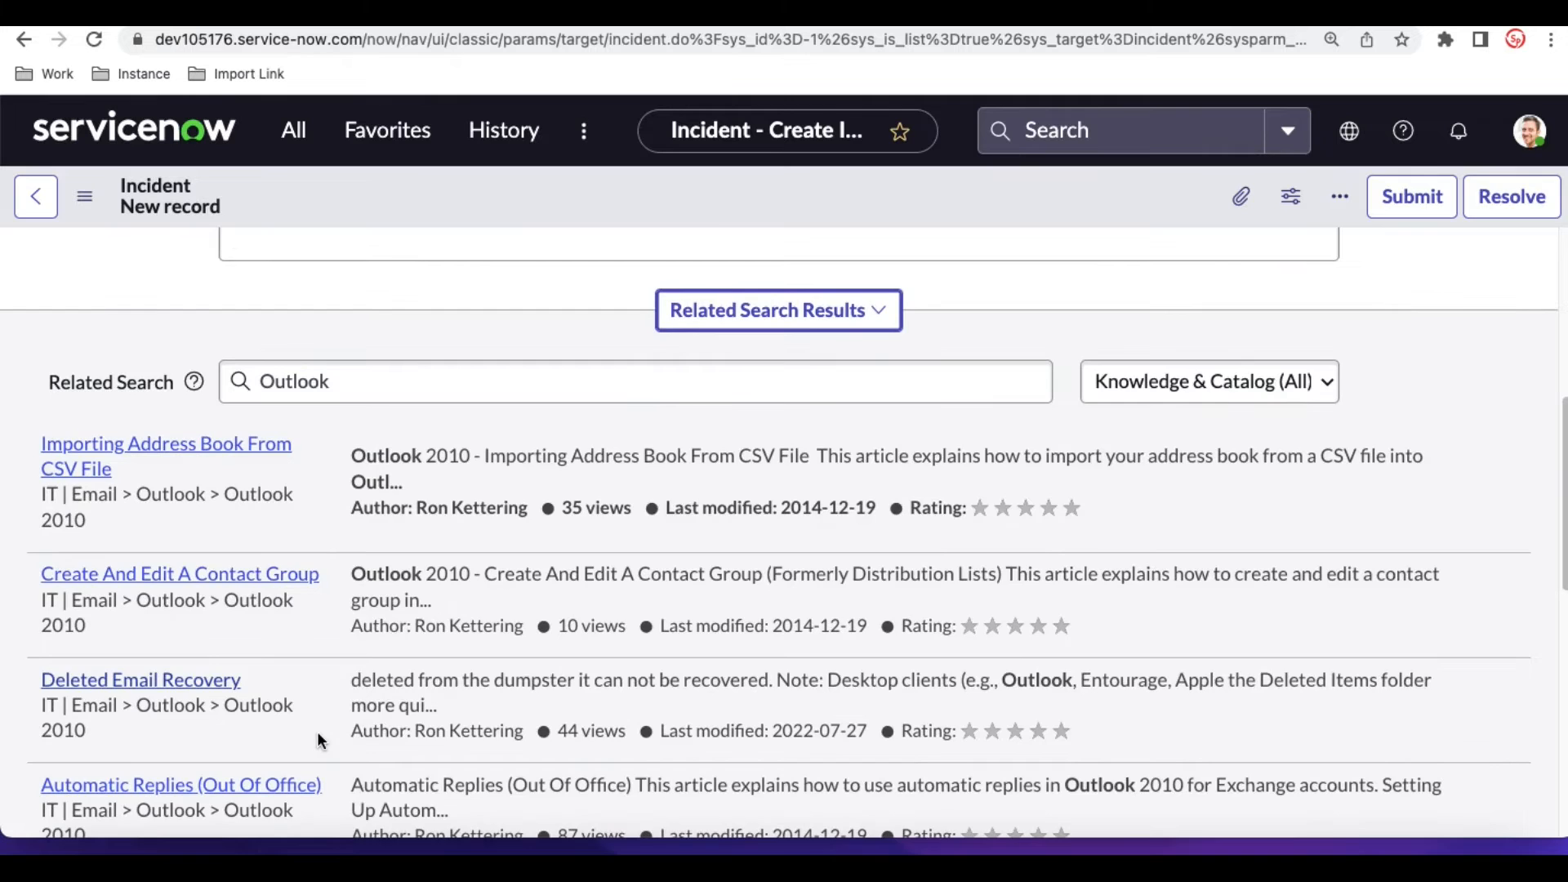
{"action": "scroll", "coordinate": [317, 731], "scroll_direction": "up", "scroll_amount": 6}
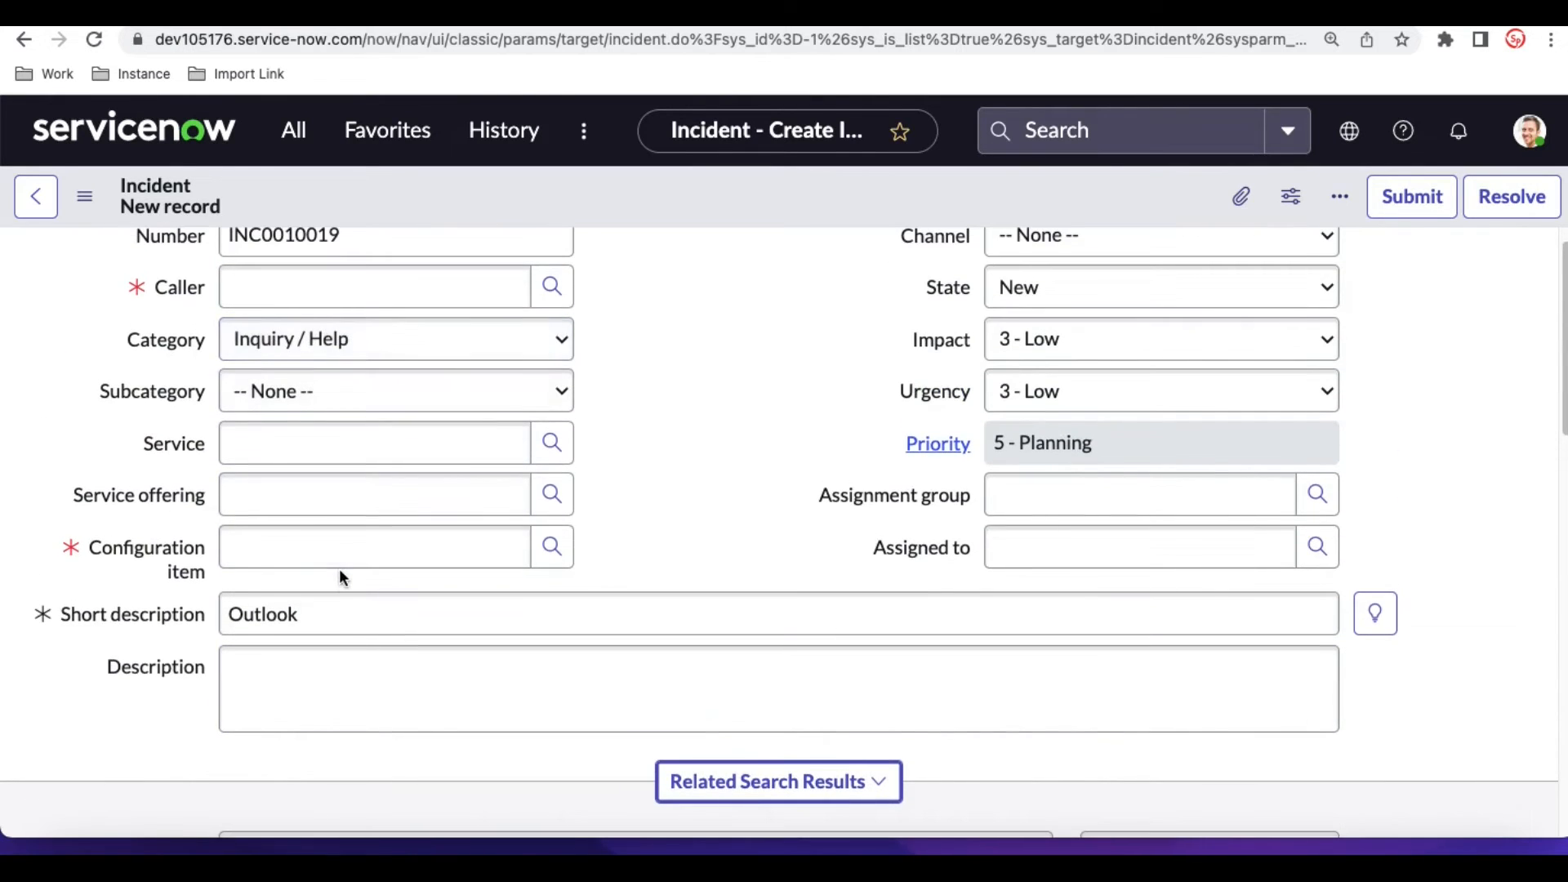
{"action": "scroll", "coordinate": [340, 568], "scroll_direction": "down", "scroll_amount": 7}
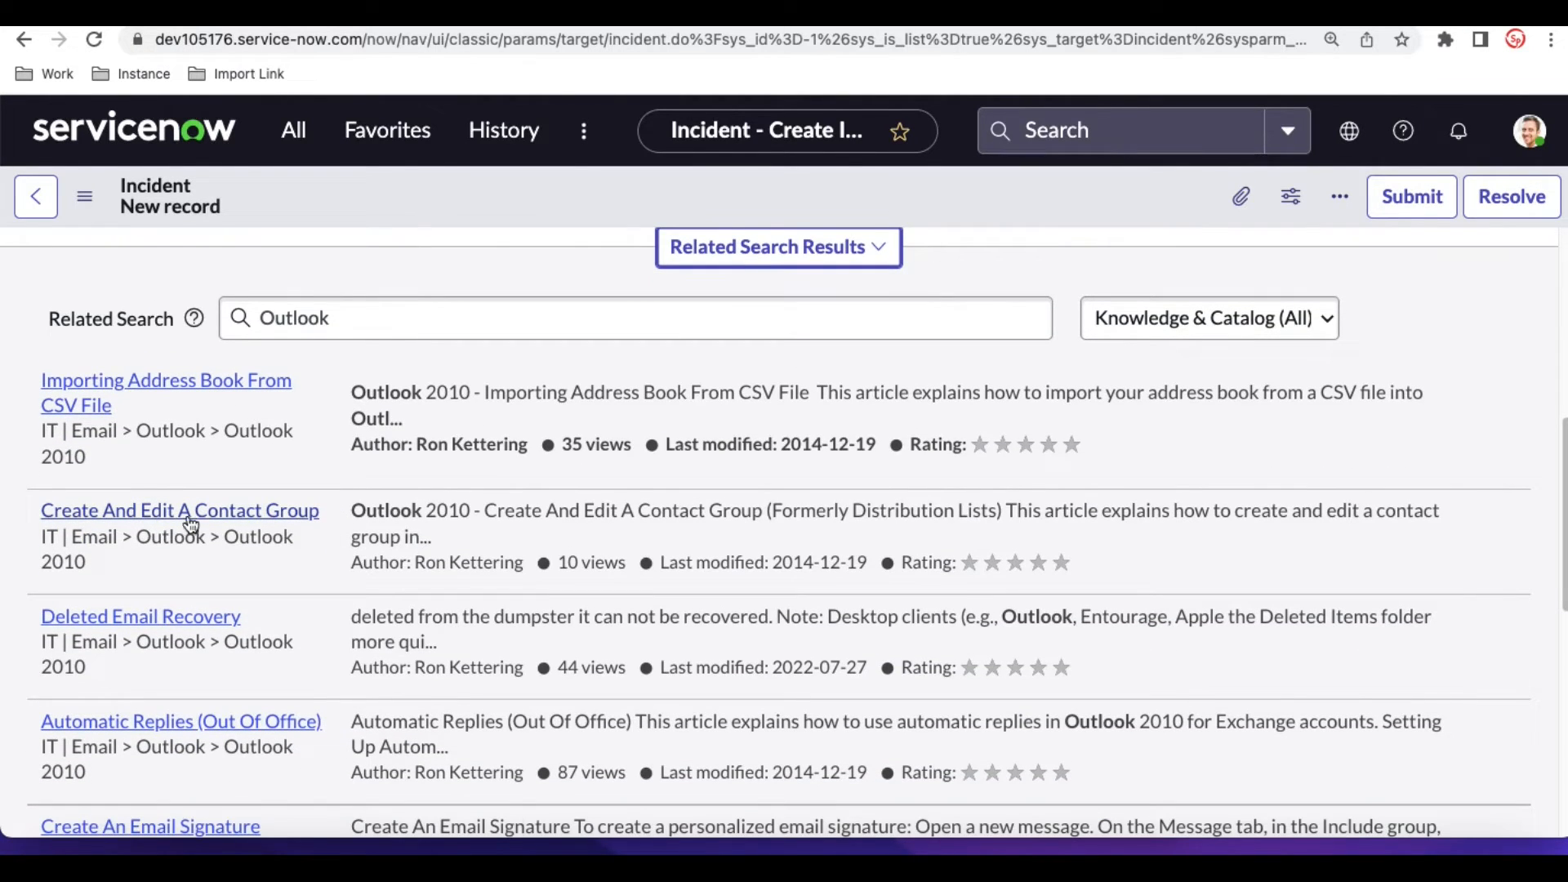
- Open the Importing Address Book From CSV File article from the related search results, read through it and close it
{"action": "left_click", "coordinate": [179, 389]}
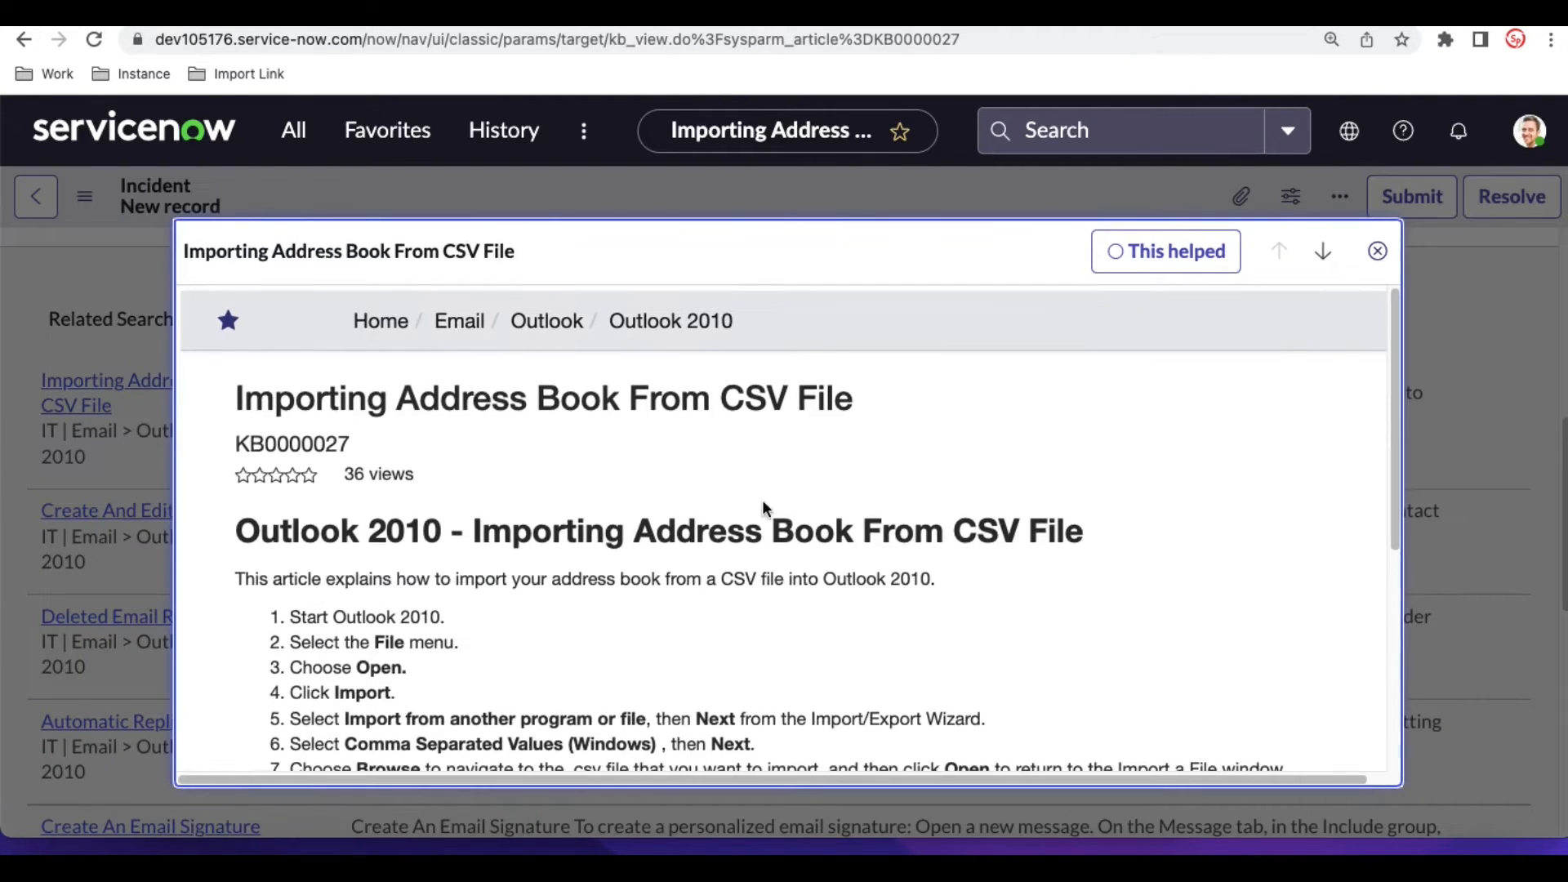
{"action": "scroll", "coordinate": [762, 498], "scroll_direction": "down", "scroll_amount": 3}
{"action": "scroll", "coordinate": [762, 498], "scroll_direction": "down", "scroll_amount": 2}
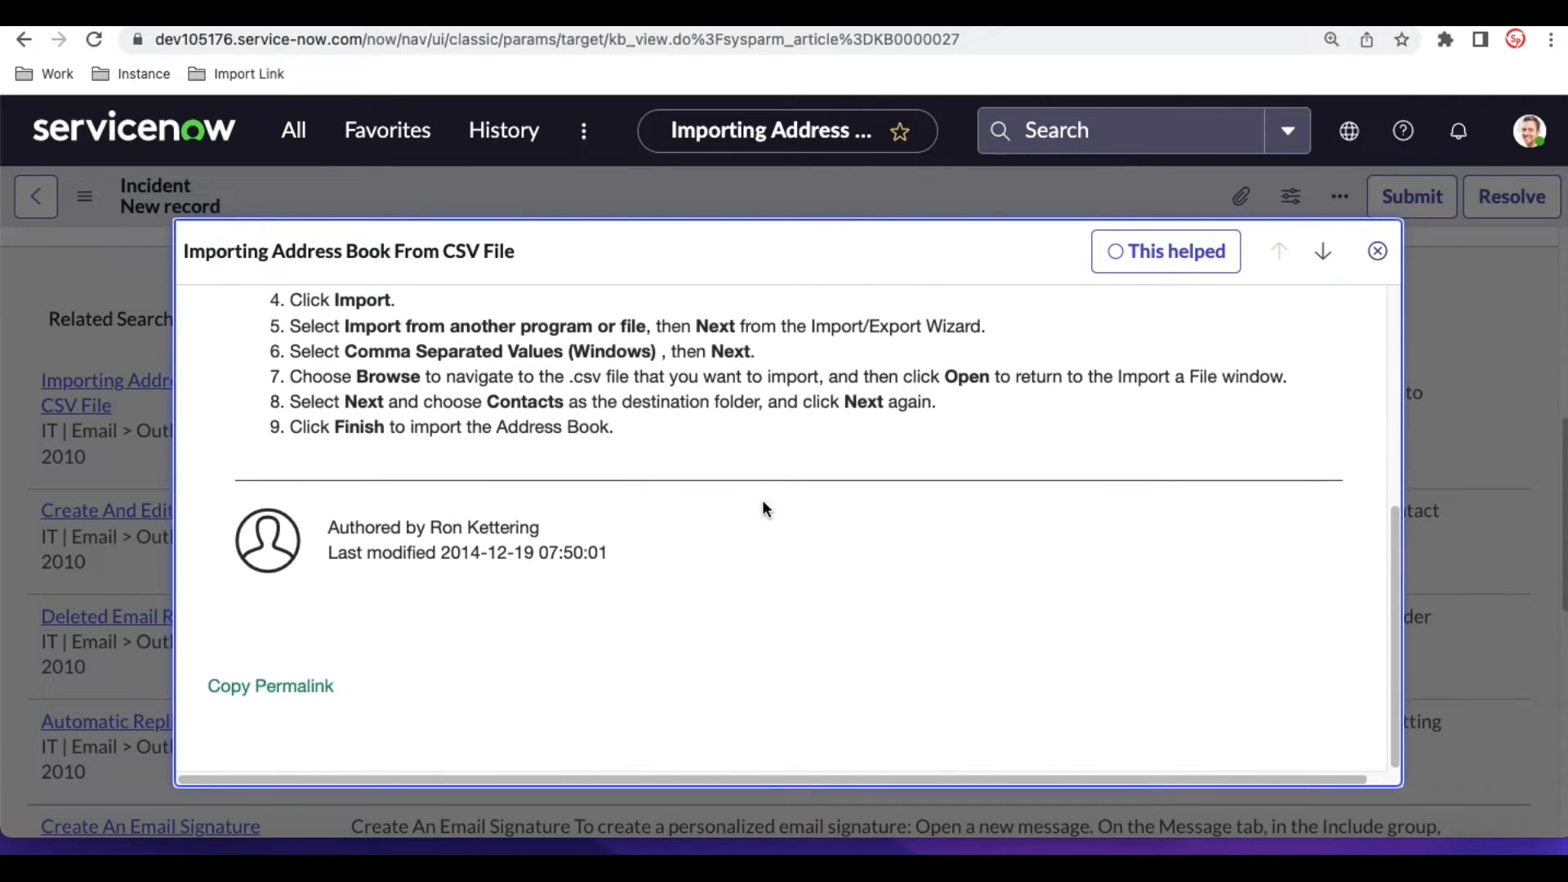
{"action": "scroll", "coordinate": [762, 498], "scroll_direction": "up", "scroll_amount": 5}
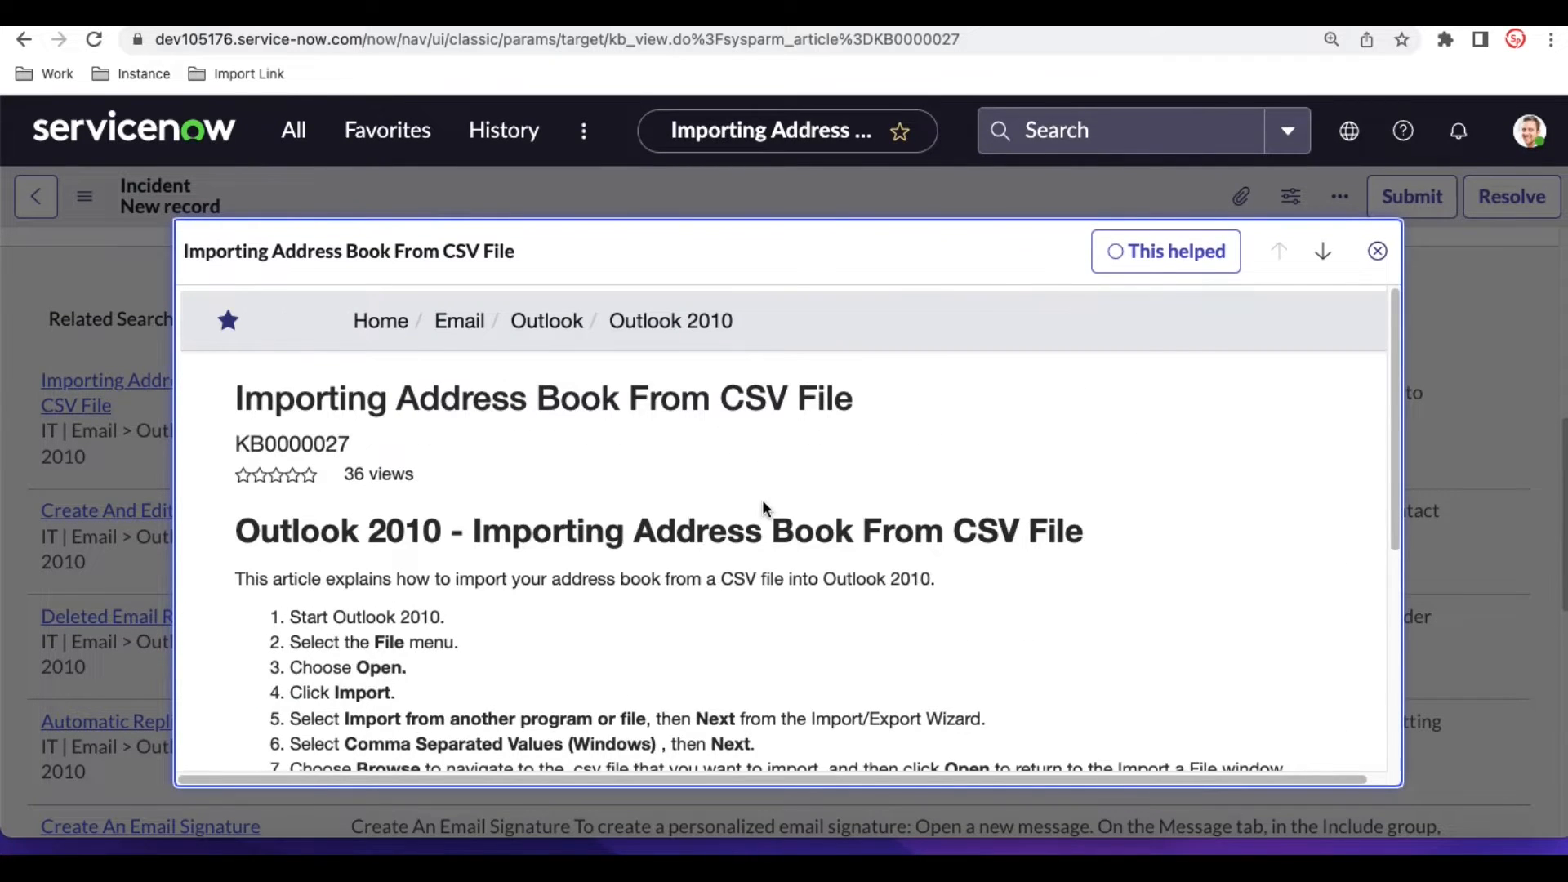
{"action": "scroll", "coordinate": [651, 583], "scroll_direction": "down", "scroll_amount": 3}
{"action": "scroll", "coordinate": [651, 581], "scroll_direction": "down", "scroll_amount": 1}
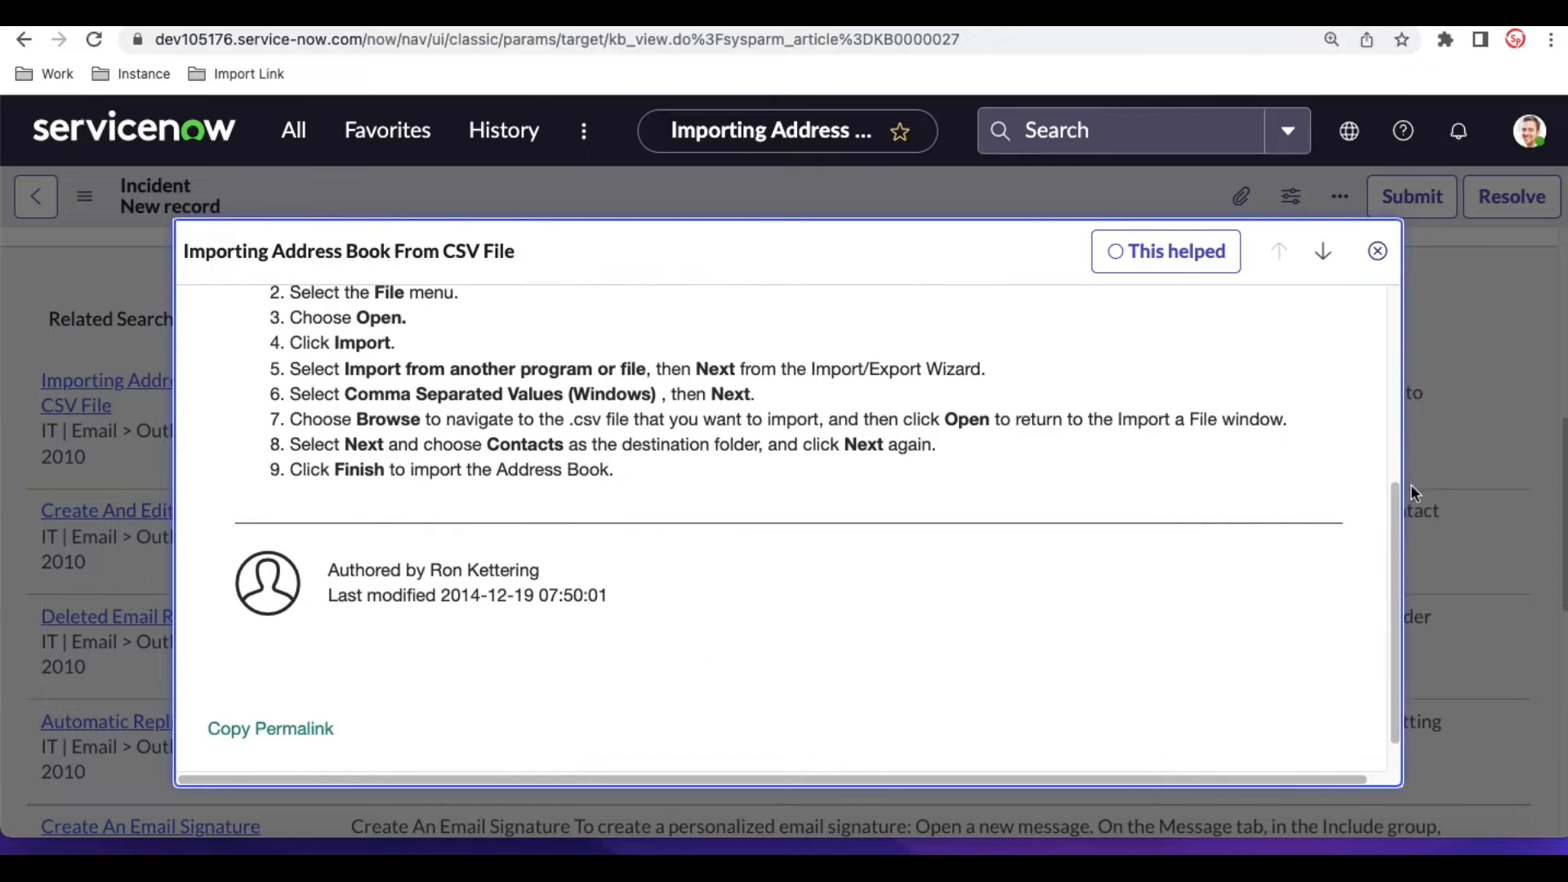
{"action": "scroll", "coordinate": [793, 413], "scroll_direction": "up", "scroll_amount": 5}
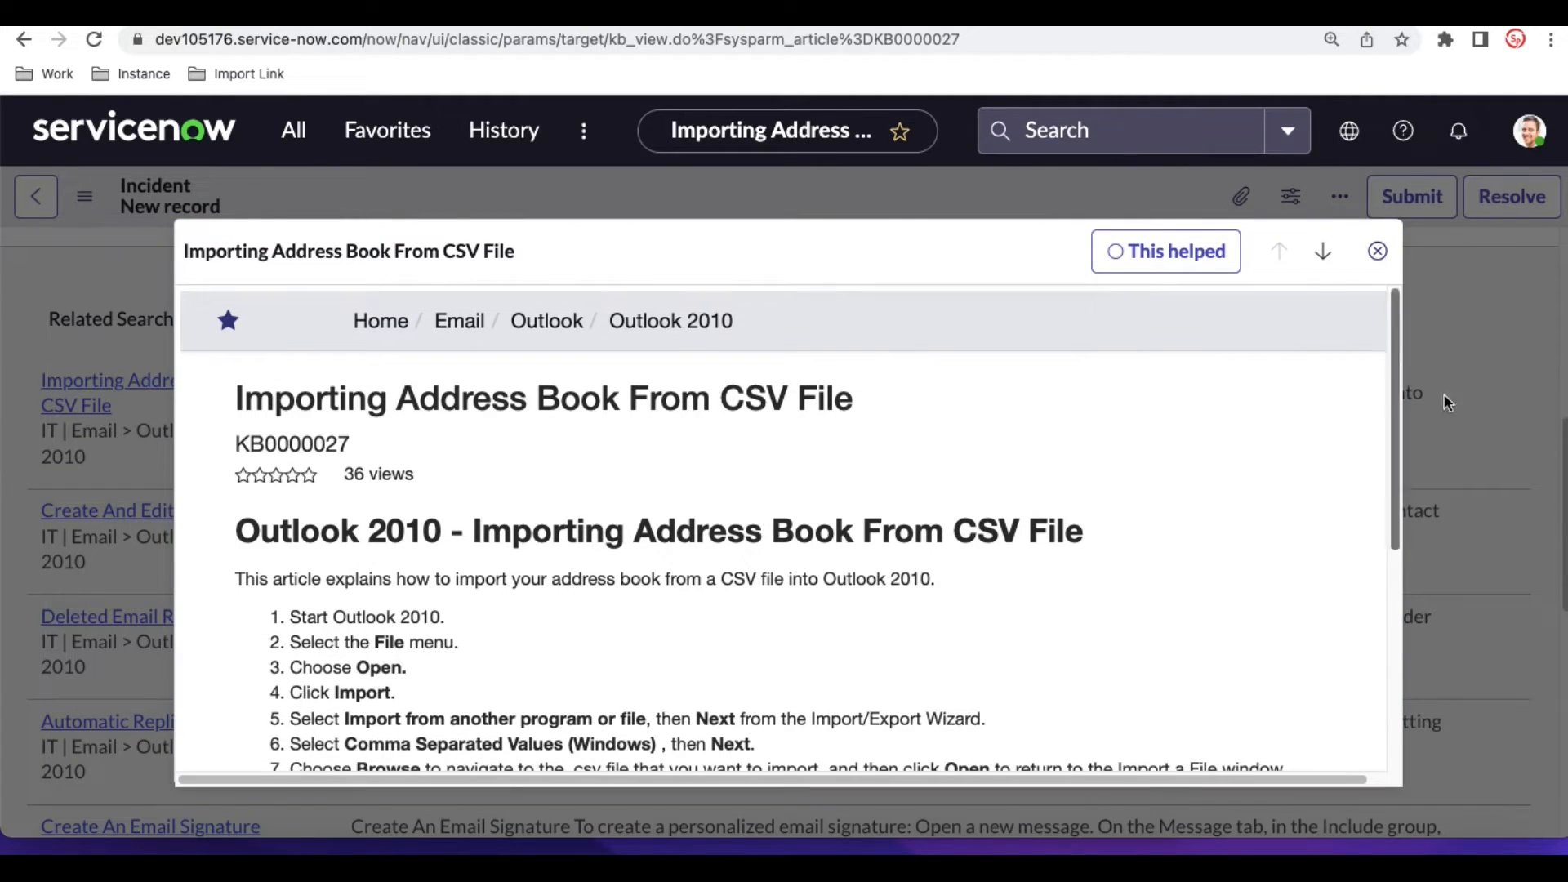
{"action": "left_click", "coordinate": [1379, 252]}
{"action": "scroll", "coordinate": [1238, 532], "scroll_direction": "up", "scroll_amount": 6}
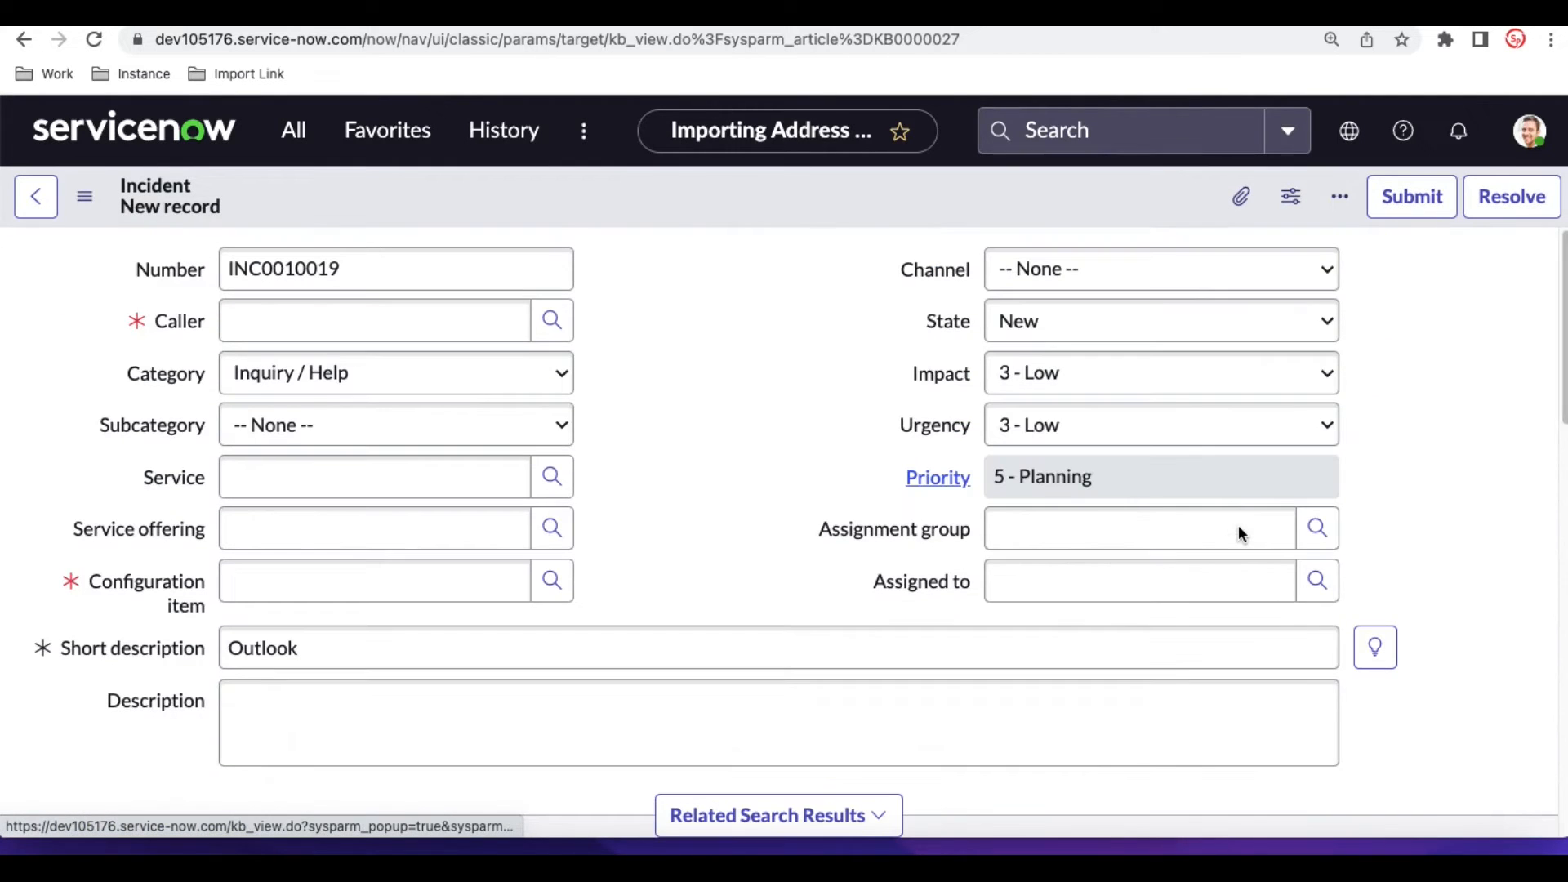
{"action": "left_click", "coordinate": [1239, 528]}
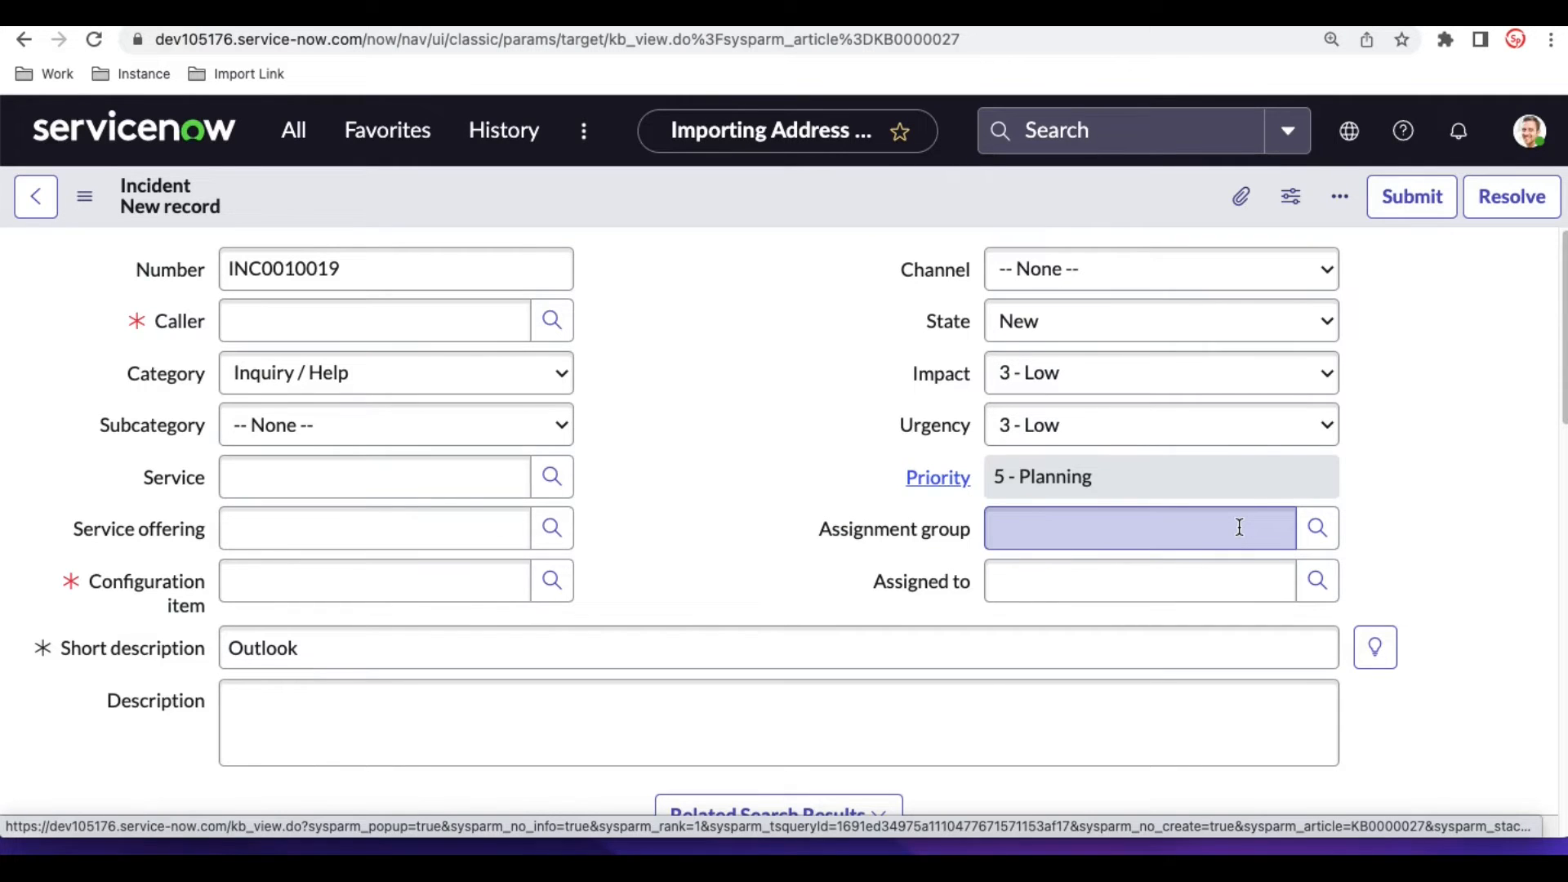
{"action": "scroll", "coordinate": [1239, 527], "scroll_direction": "down", "scroll_amount": 4}
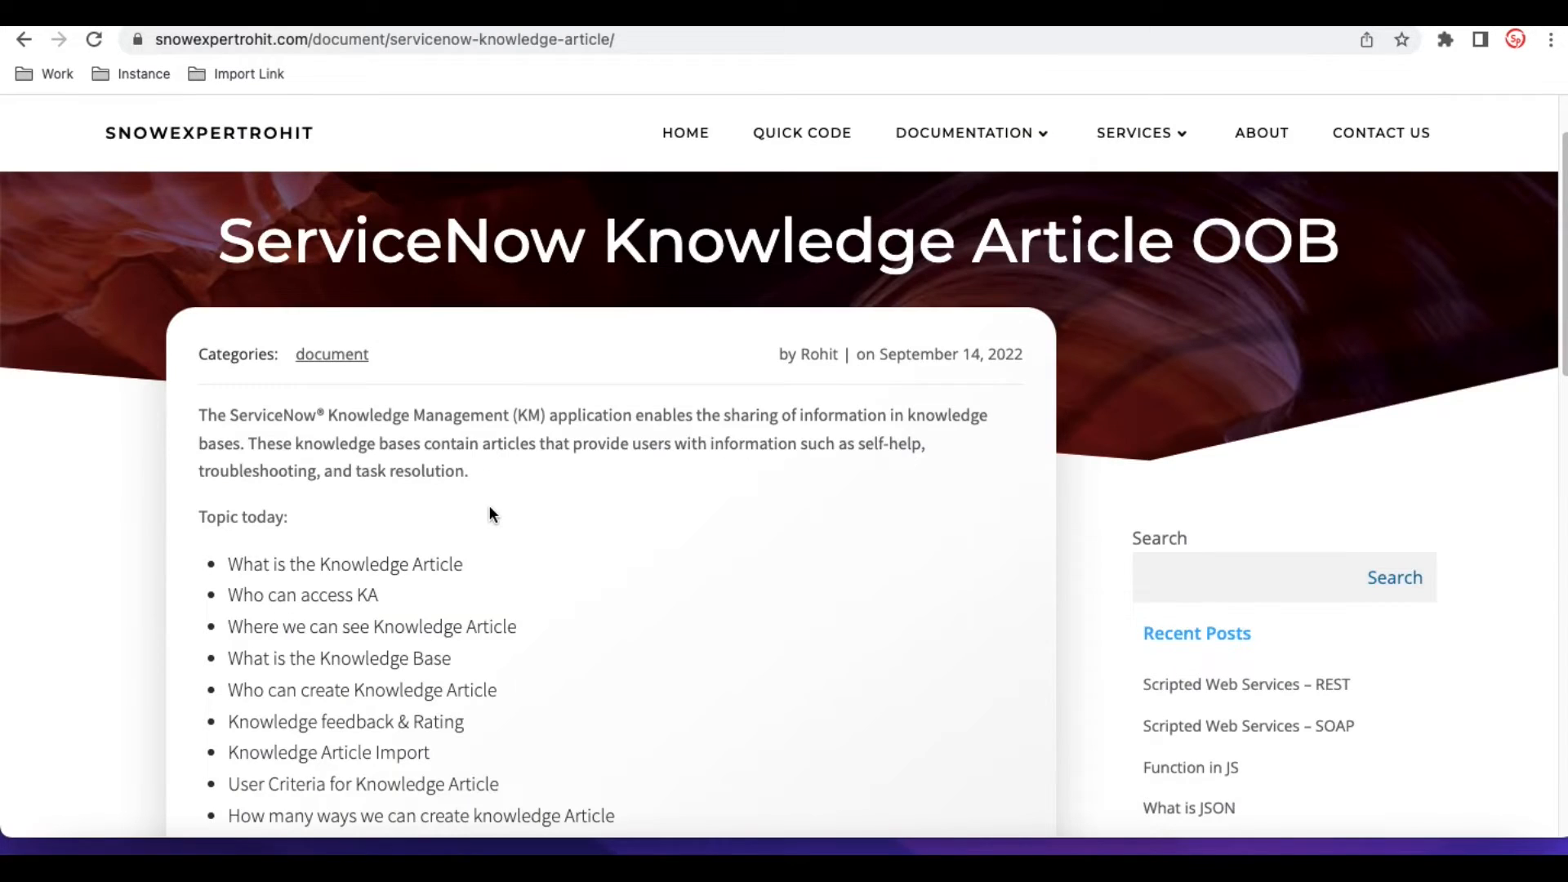
{"action": "scroll", "coordinate": [489, 508], "scroll_direction": "down", "scroll_amount": 1}
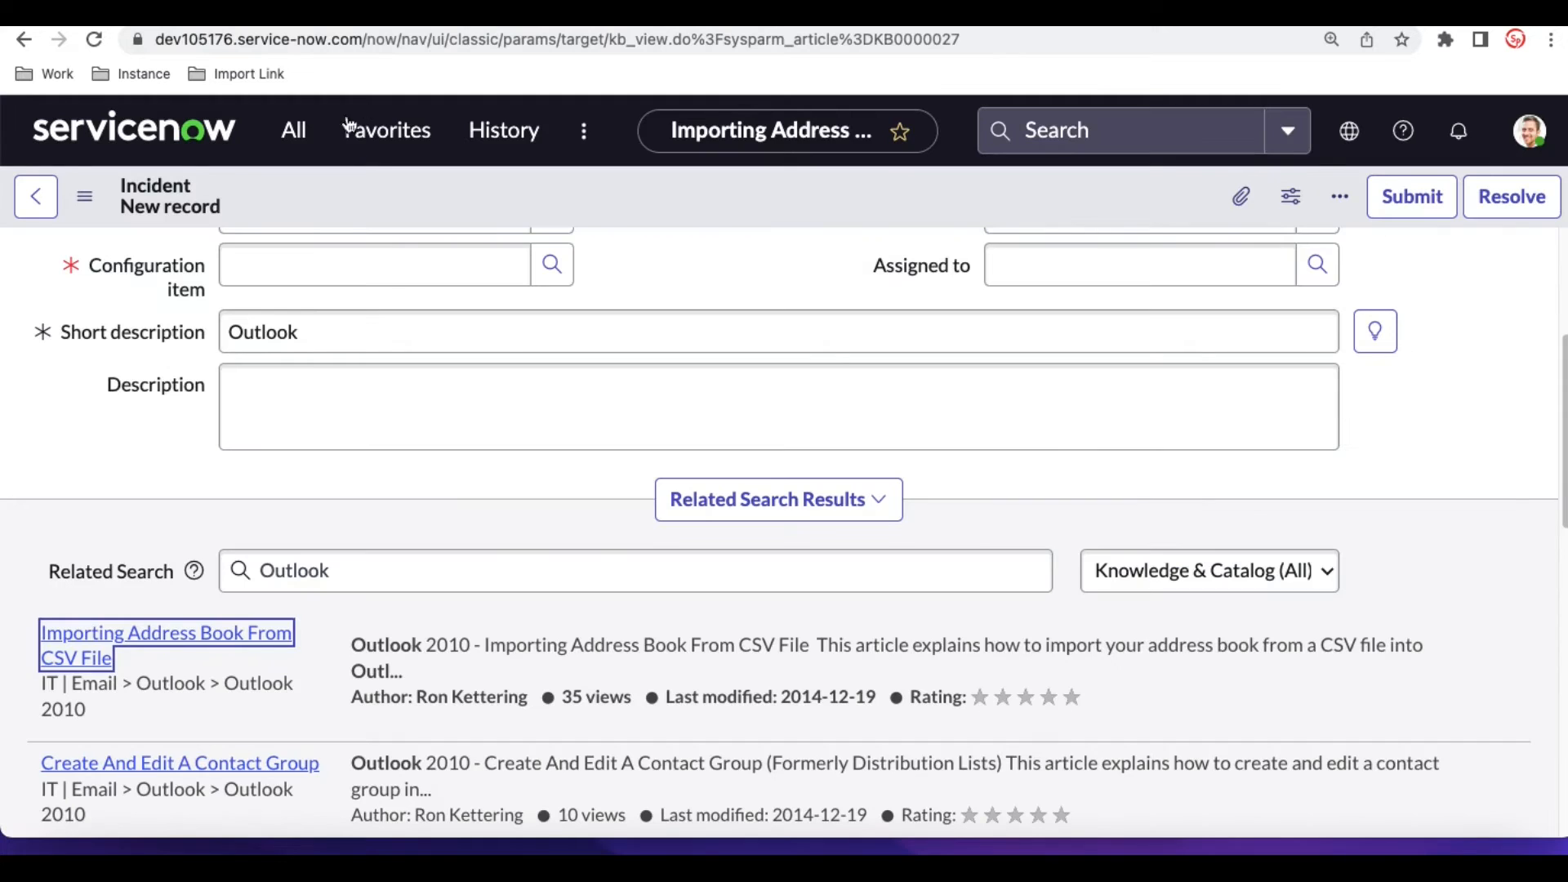
- Open Self-Service Knowledge from the application navigator and check which knowledge bases the search can be limited to
{"action": "left_click", "coordinate": [294, 130]}
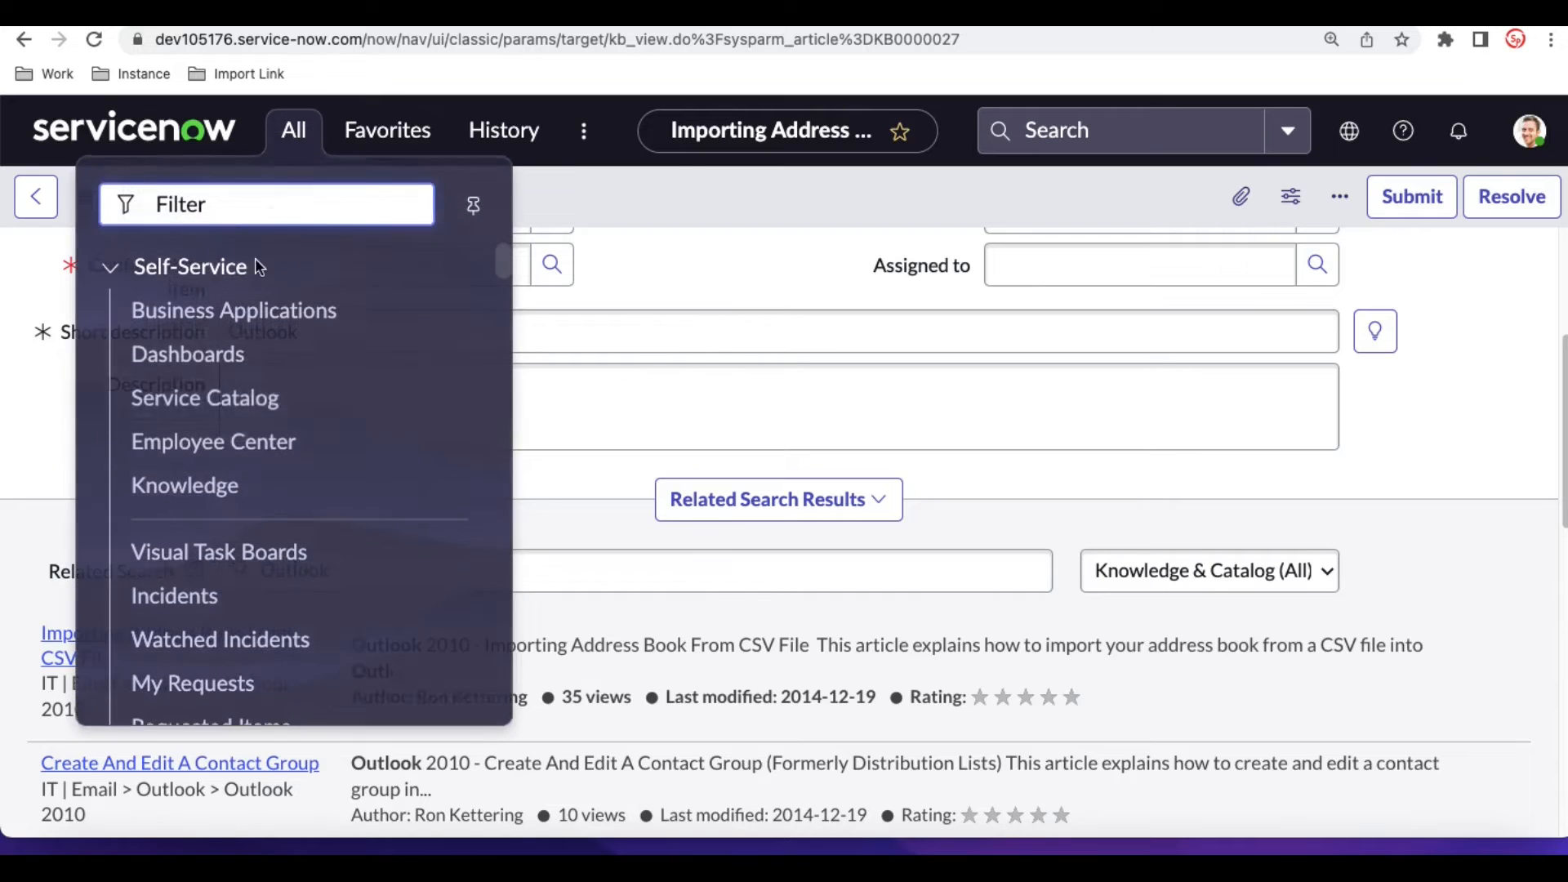
{"action": "left_click", "coordinate": [185, 487]}
{"action": "left_click", "coordinate": [988, 562]}
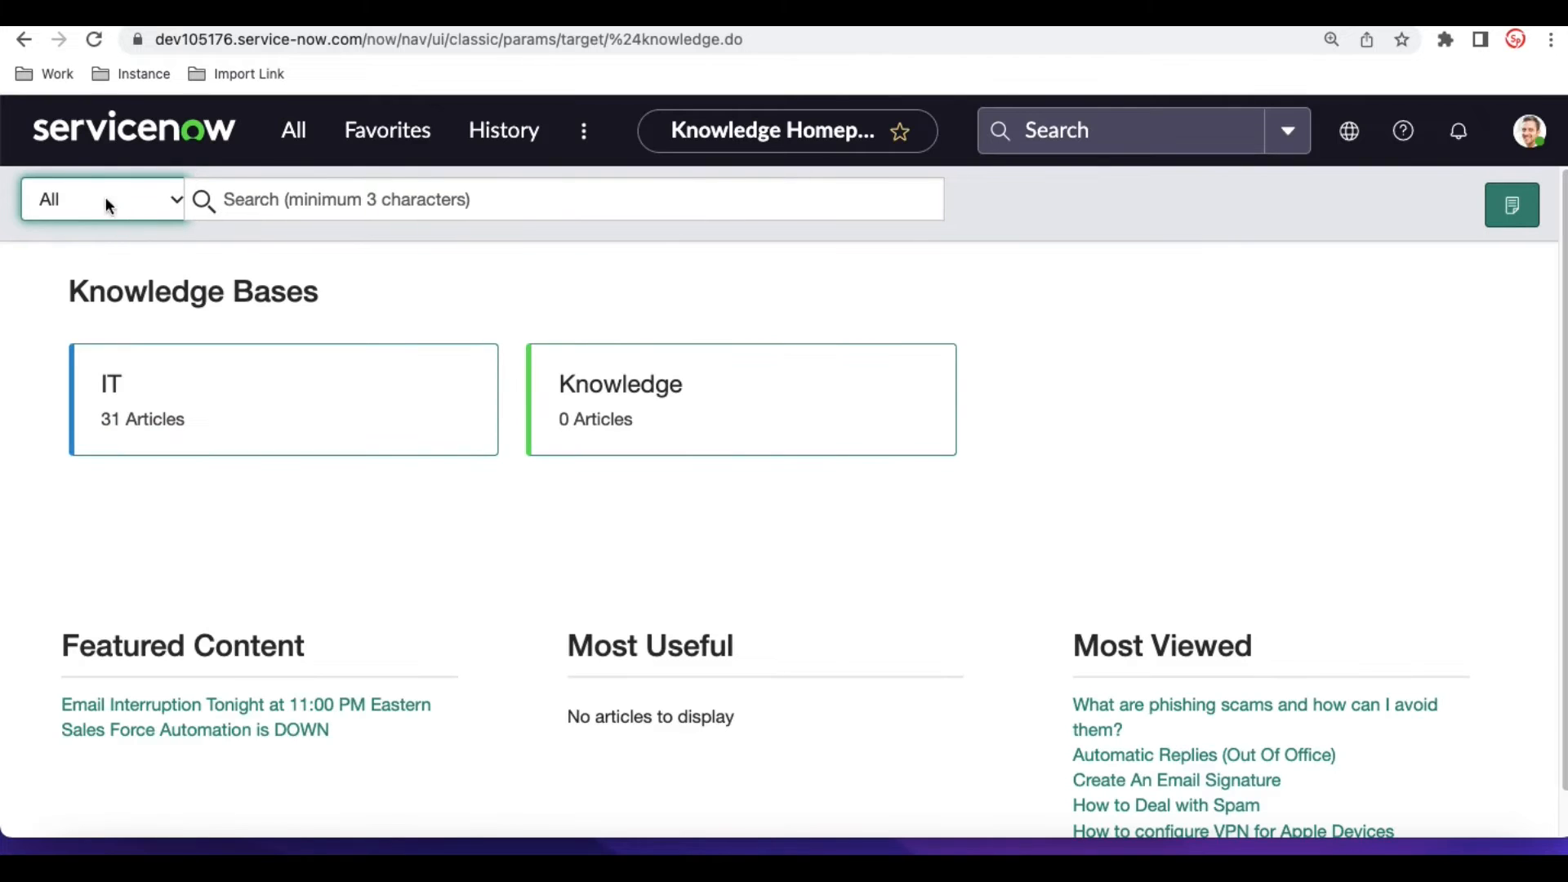
{"action": "left_click", "coordinate": [120, 198]}
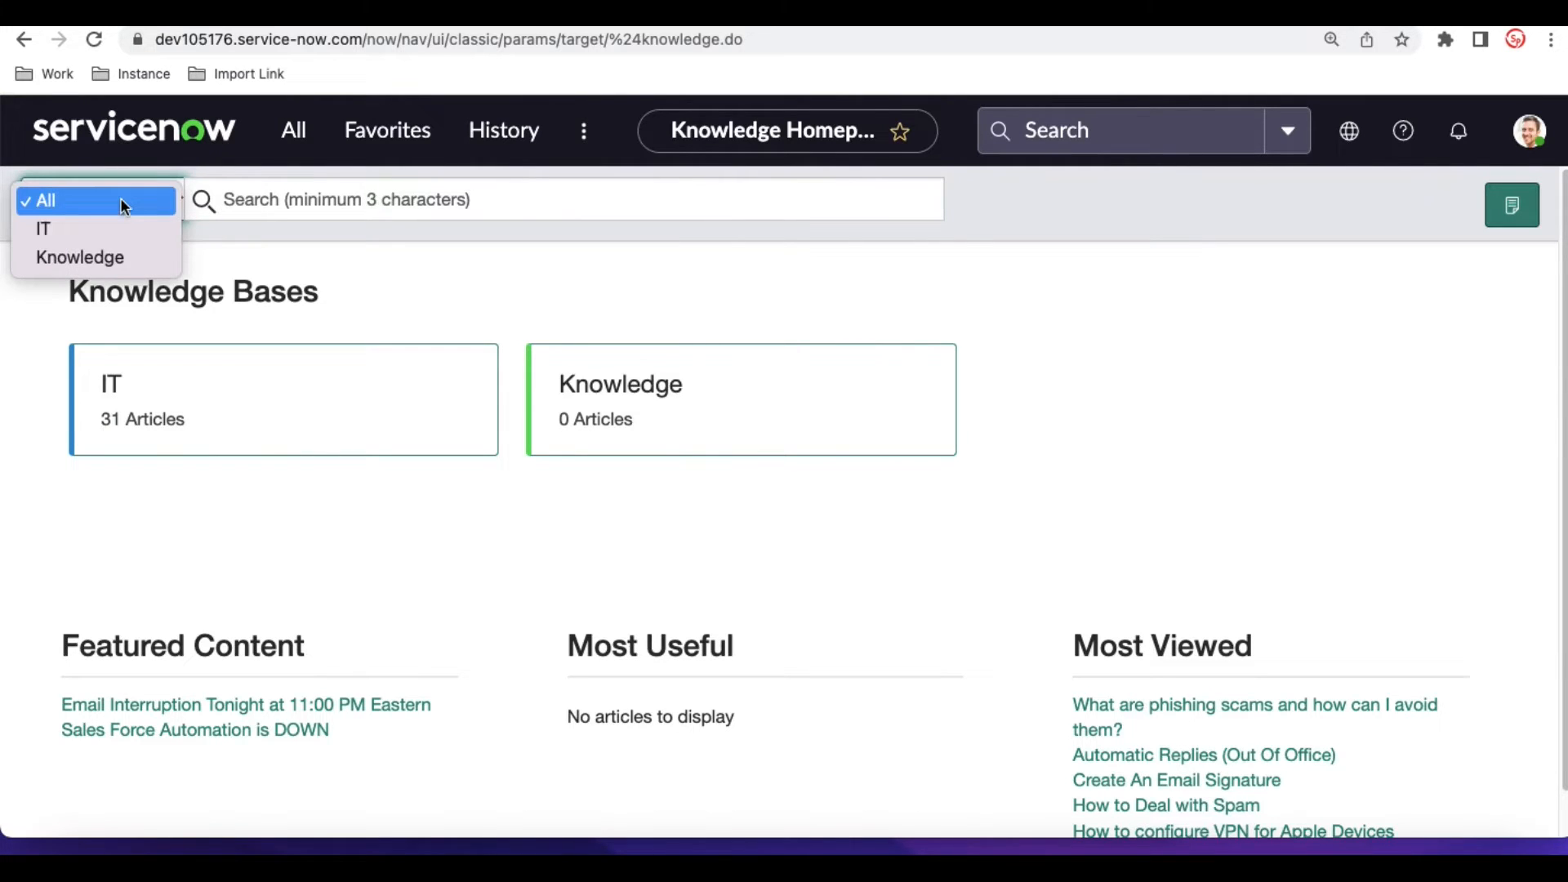
{"action": "left_click", "coordinate": [438, 258]}
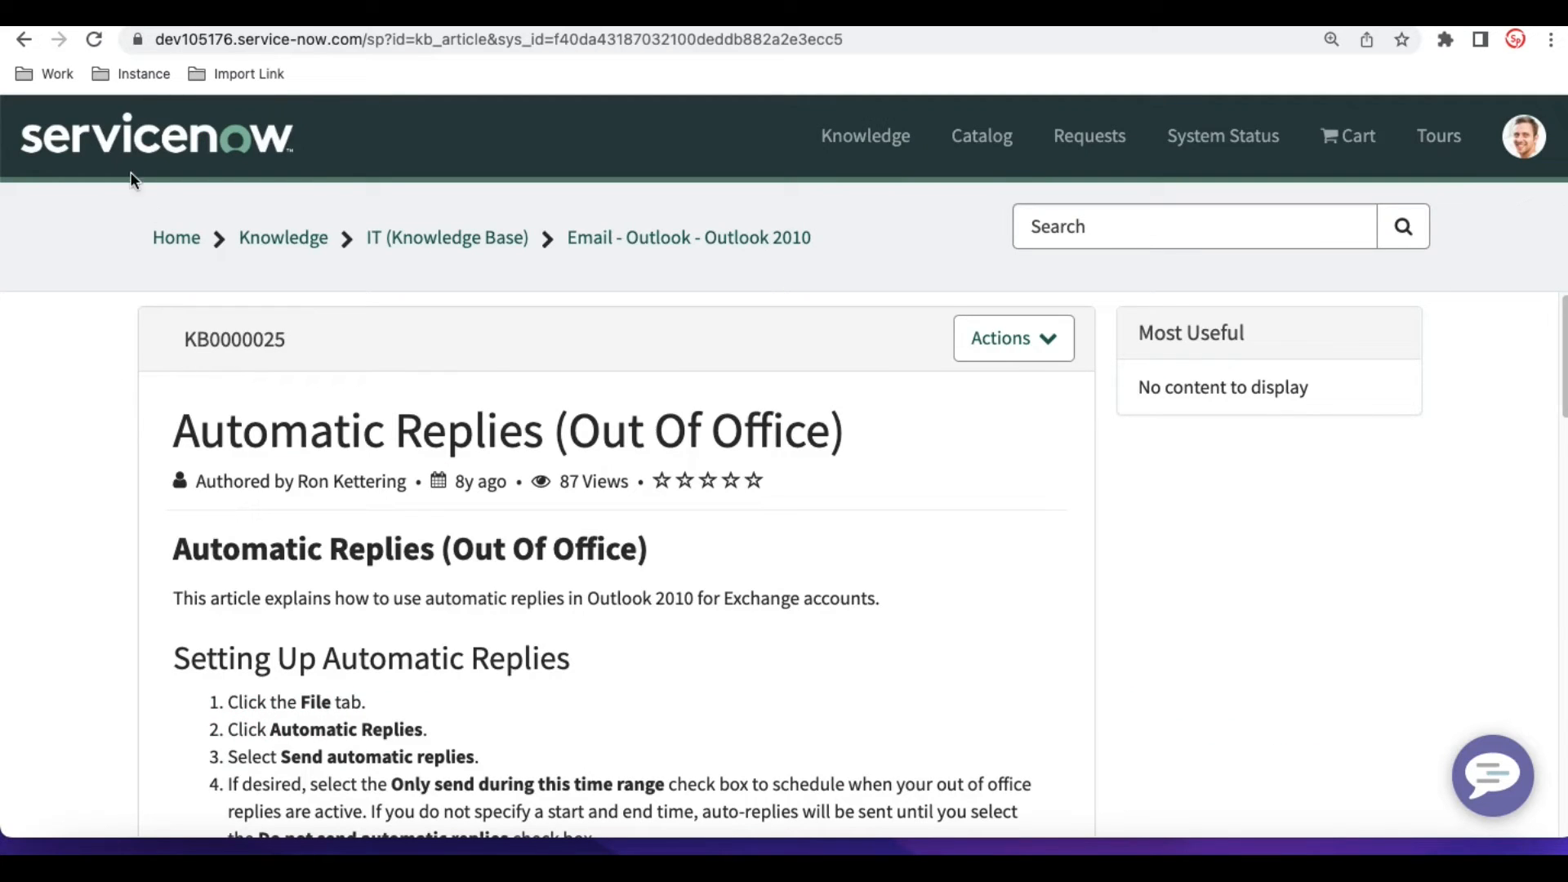
- Switch to the Service Portal, return to its home page and open its Knowledge Base section
{"action": "left_click", "coordinate": [124, 154]}
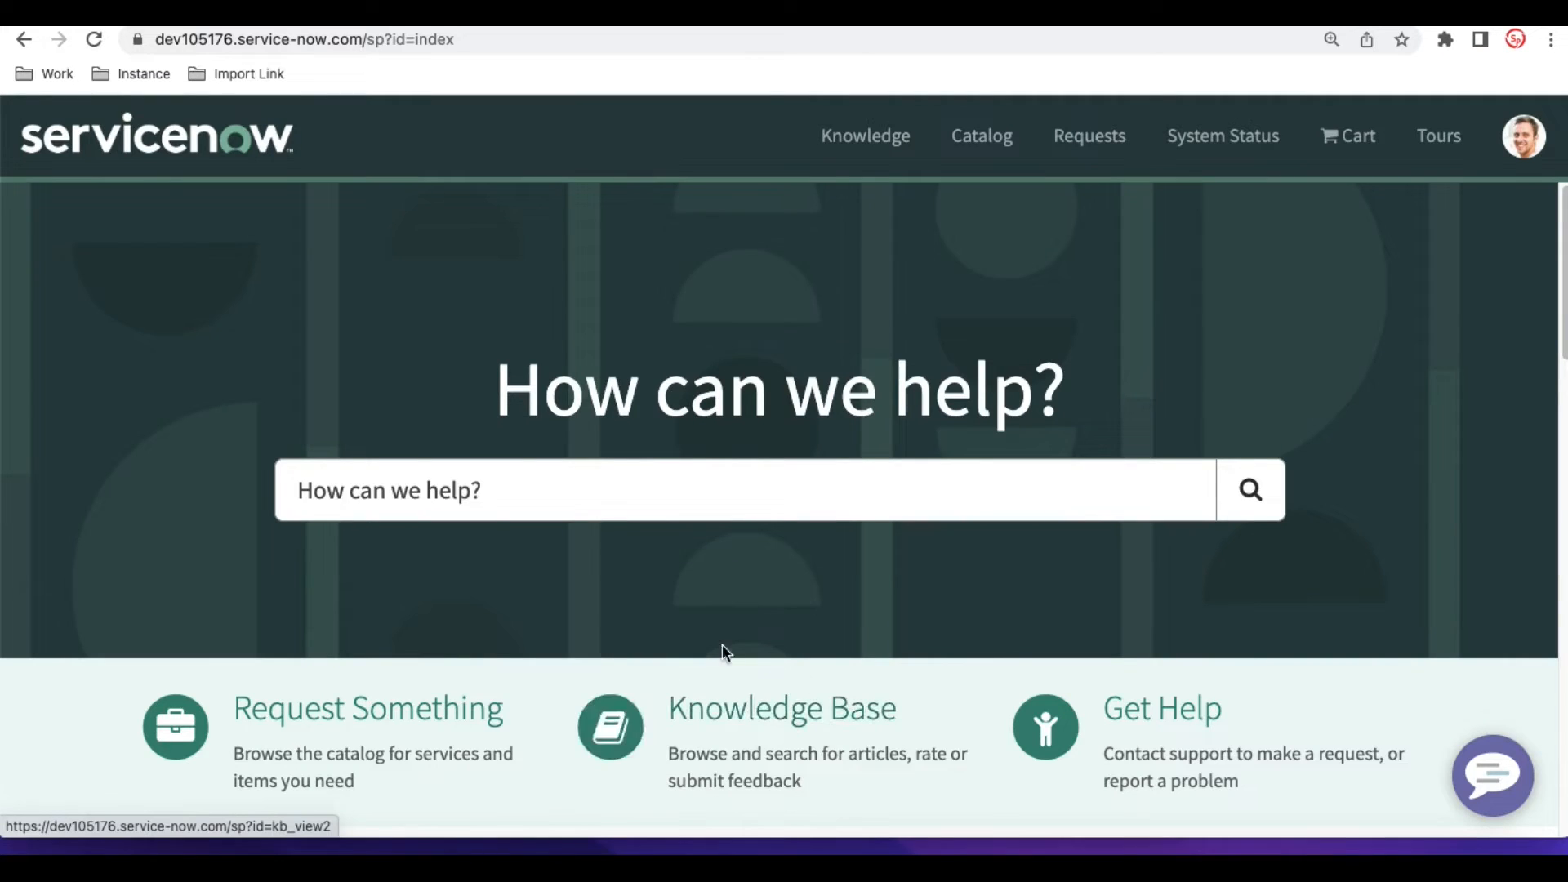
{"action": "left_click", "coordinate": [749, 742]}
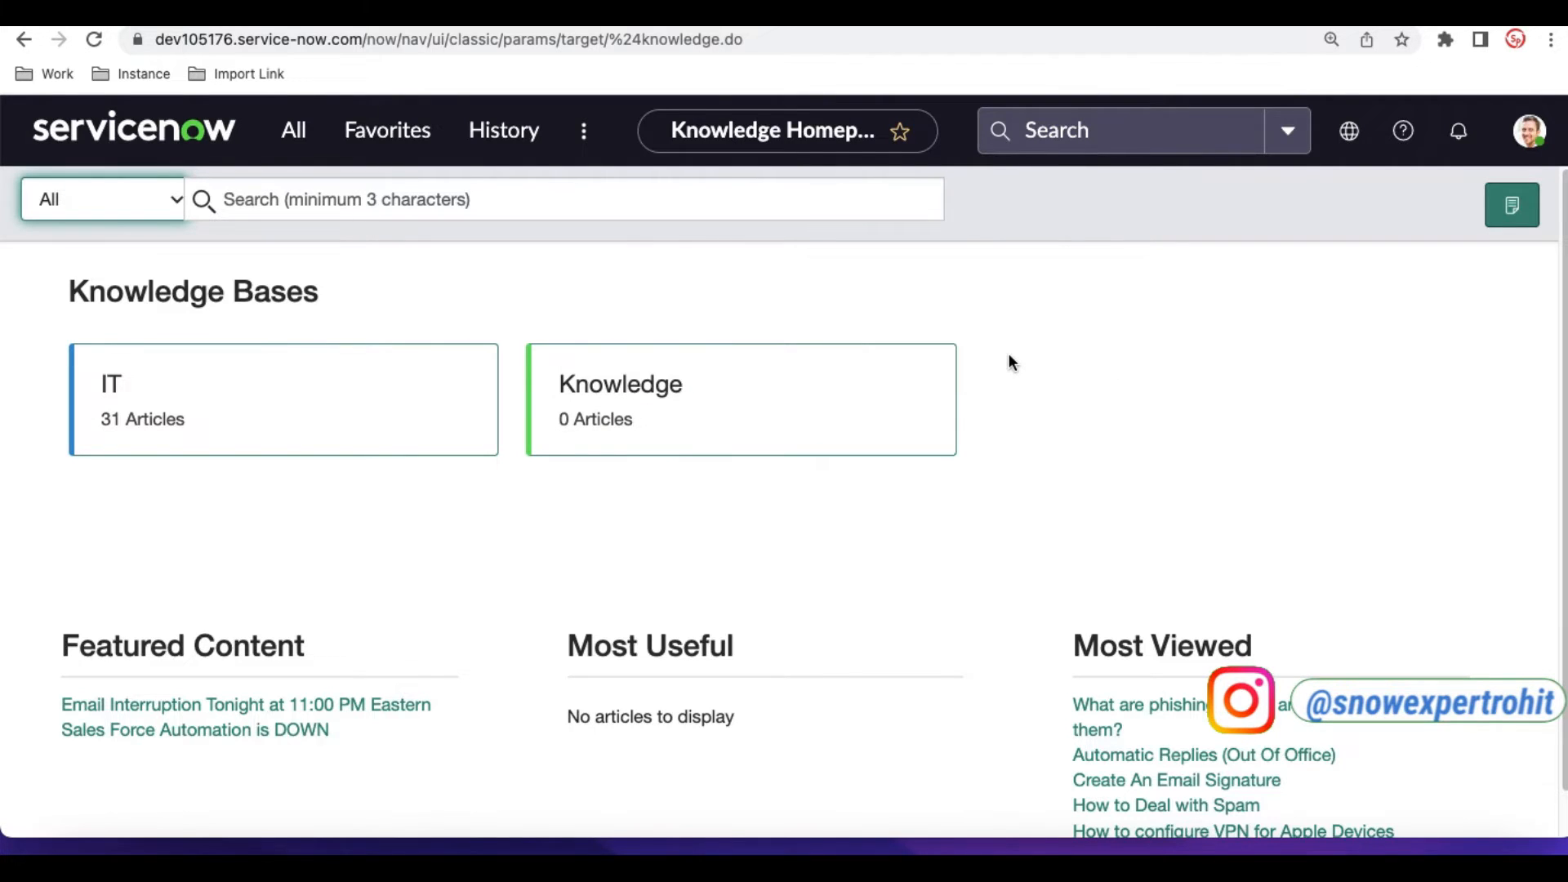
- Browse the IT knowledge base down to the Microsoft category under Applications, and bring up the knowledge article blog page
{"action": "left_click", "coordinate": [390, 406]}
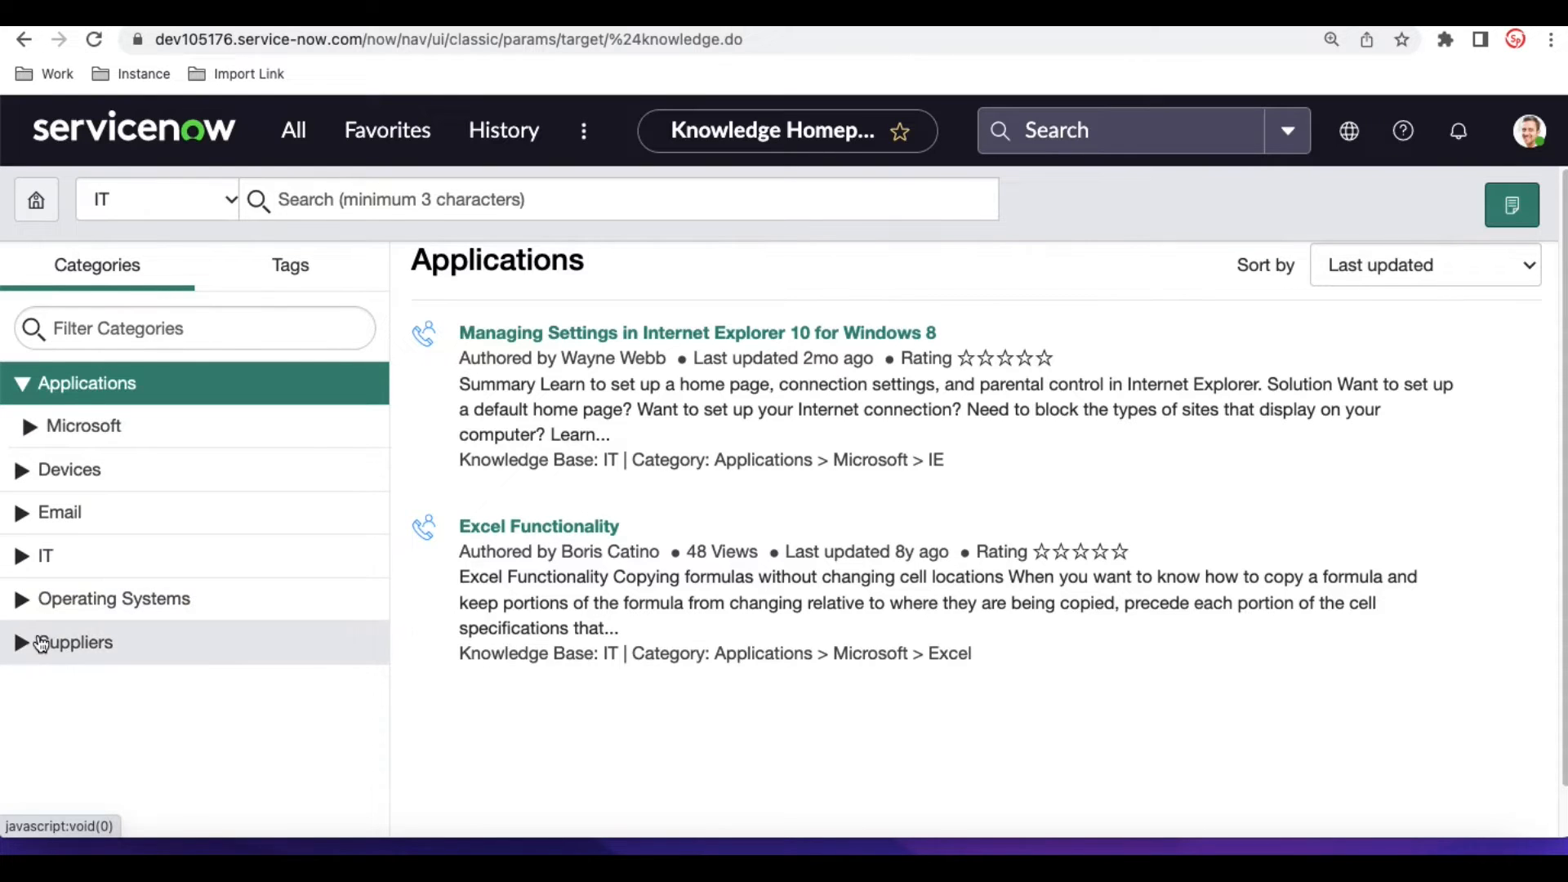
{"action": "left_click", "coordinate": [30, 431]}
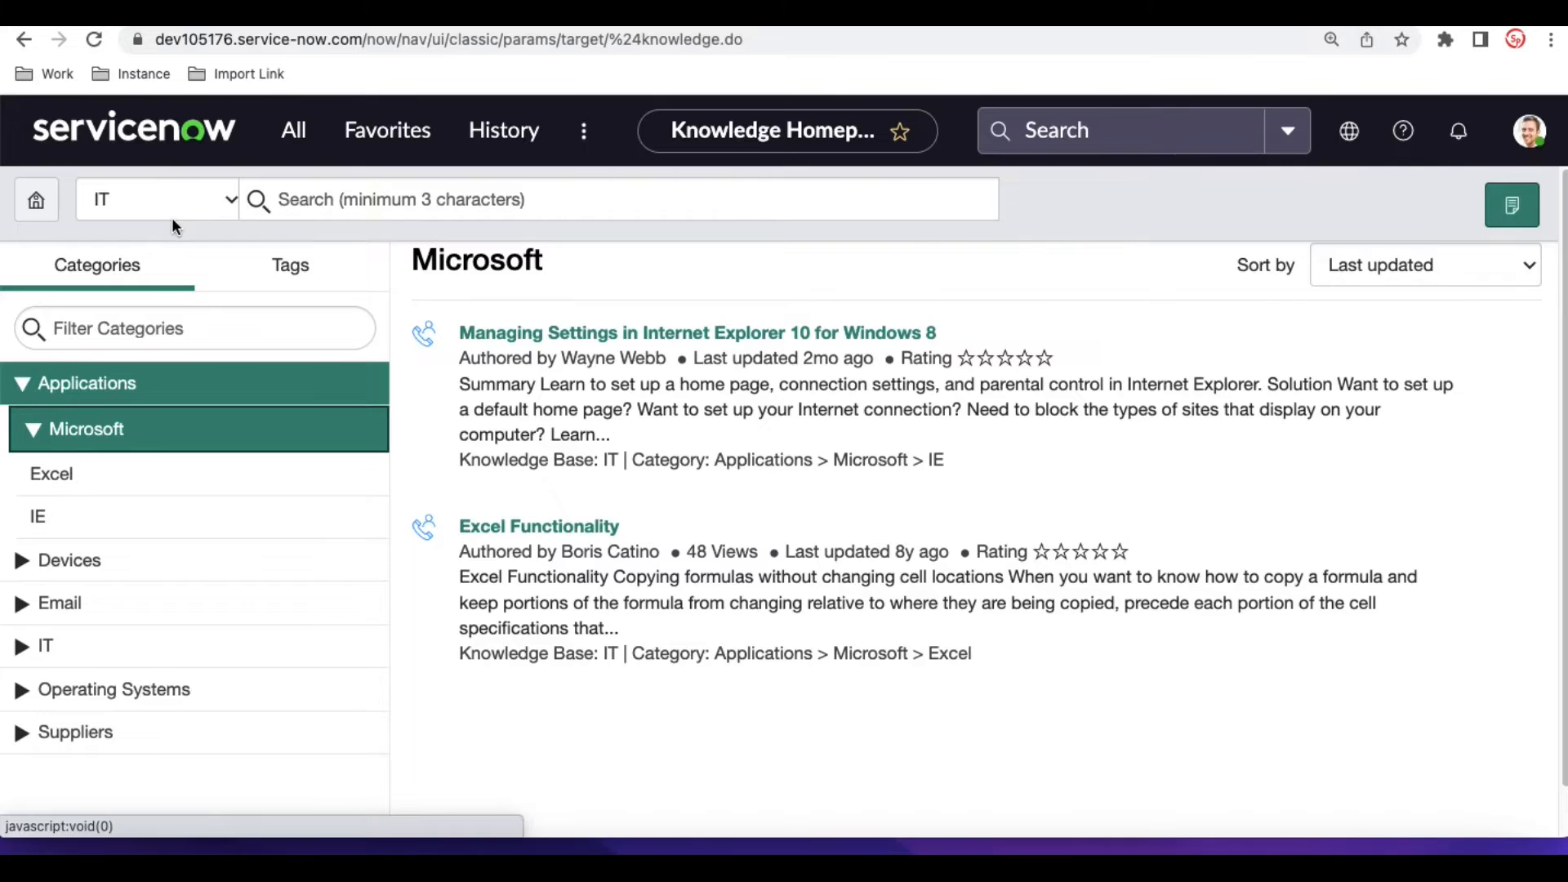
{"action": "left_click", "coordinate": [236, 19]}
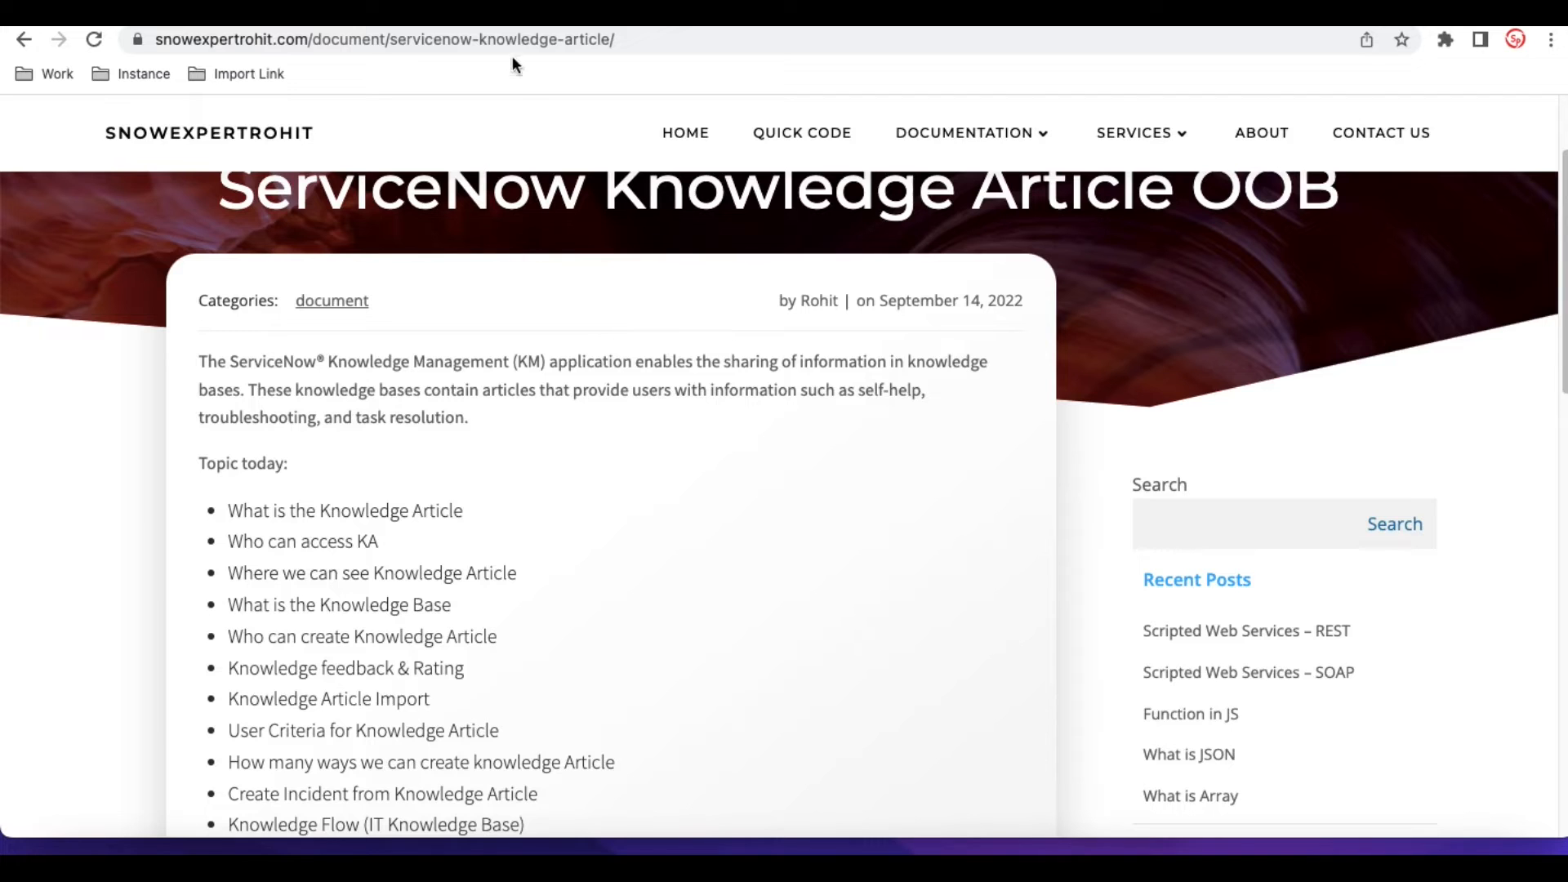
- Return to ServiceNow, filter the application navigator by knowledge and open the Homepage of the Knowledge application
{"action": "left_click", "coordinate": [474, 15]}
{"action": "left_click", "coordinate": [294, 130]}
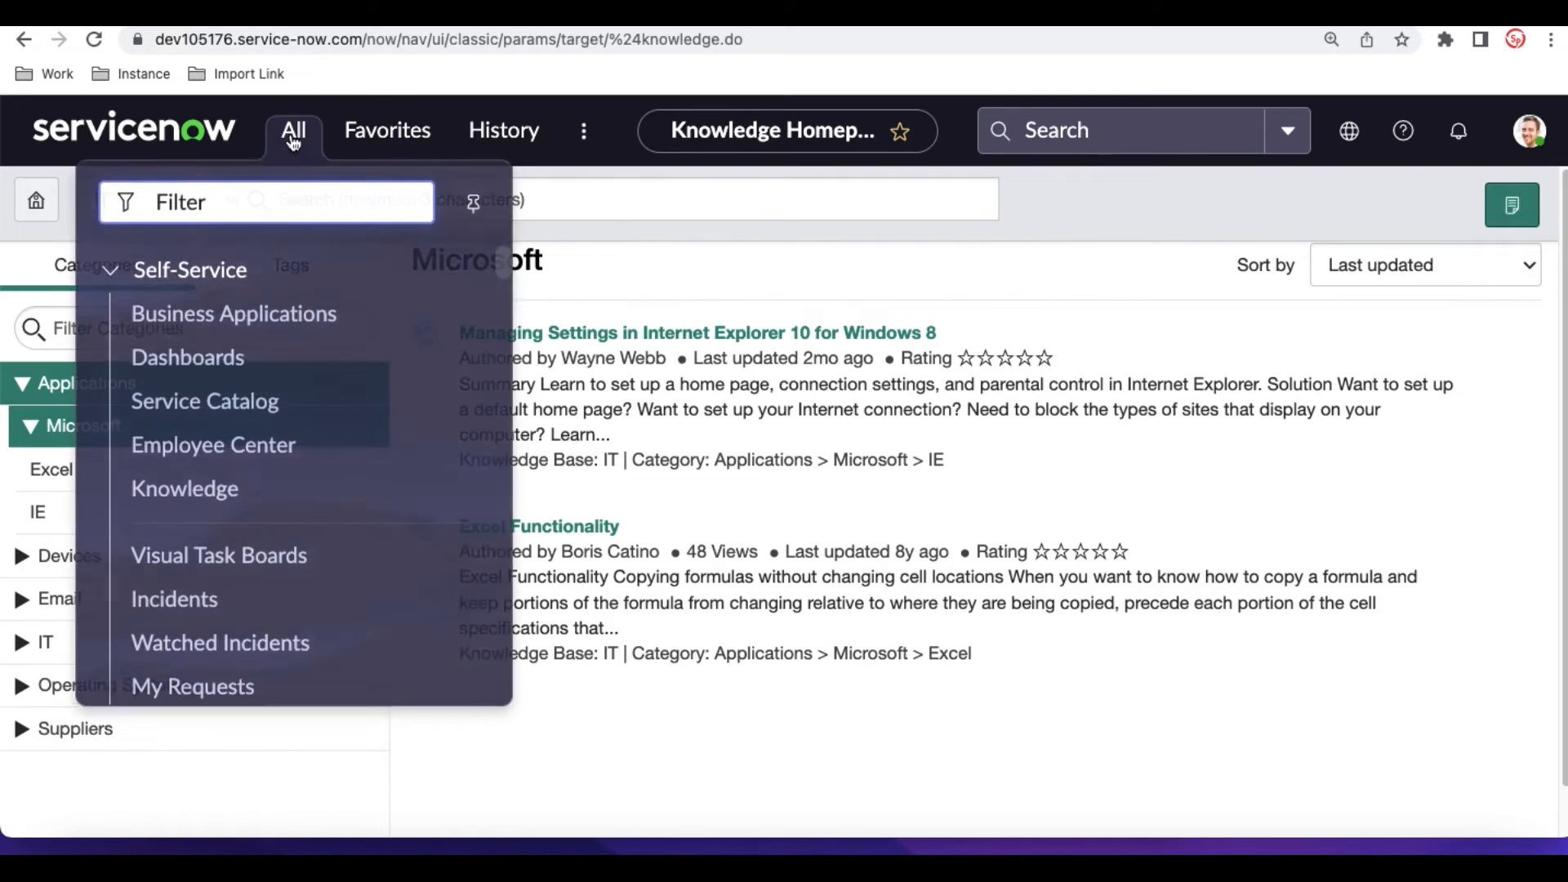
{"action": "type", "text": "knowledge"}
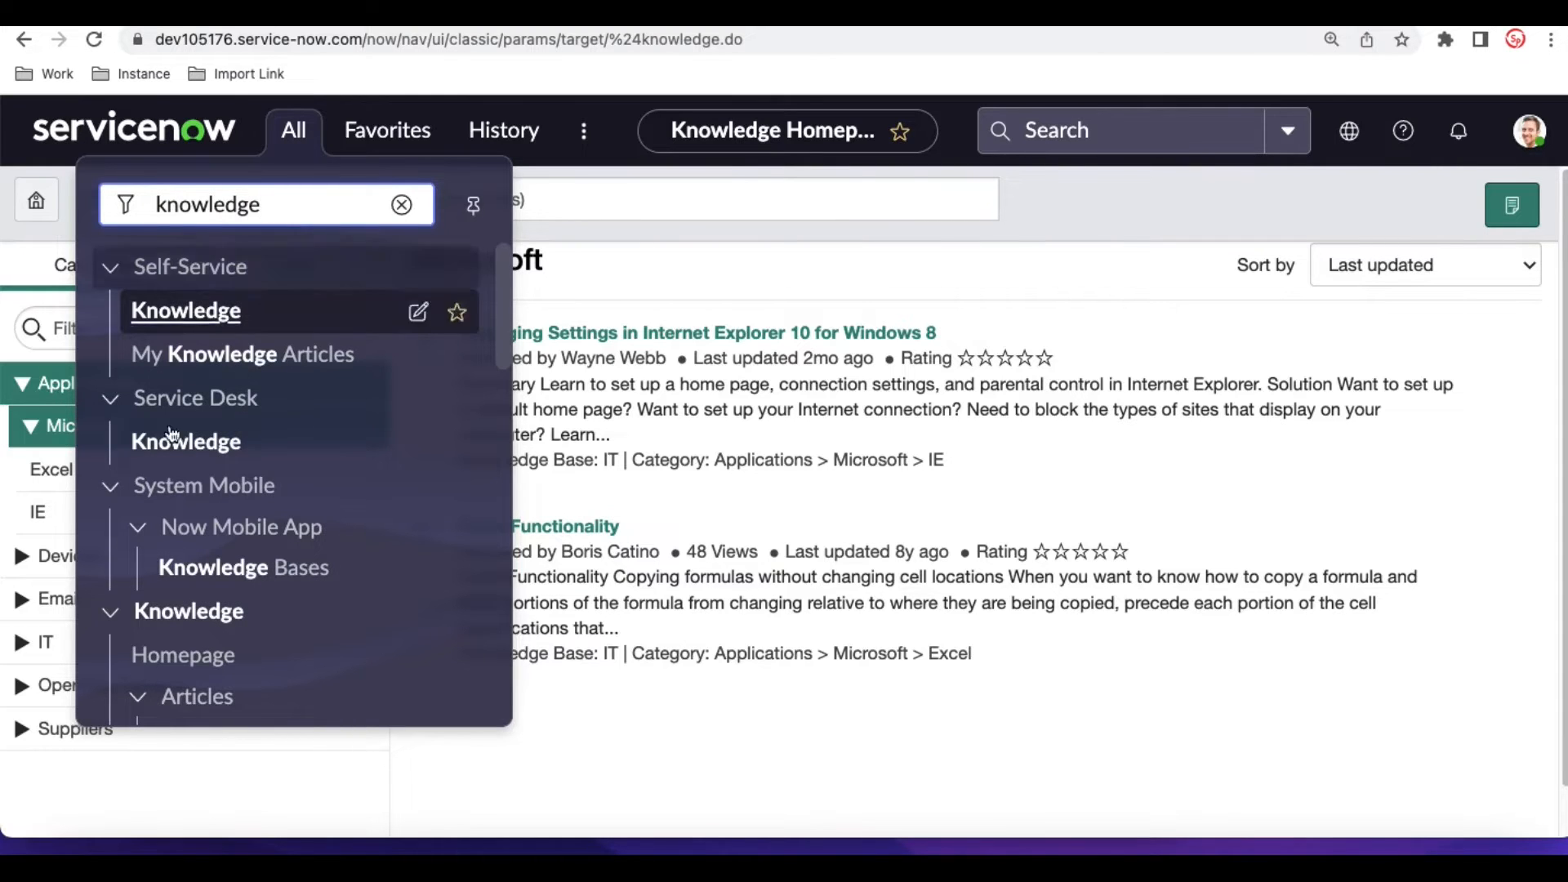
{"action": "scroll", "coordinate": [163, 359], "scroll_direction": "down", "scroll_amount": 5}
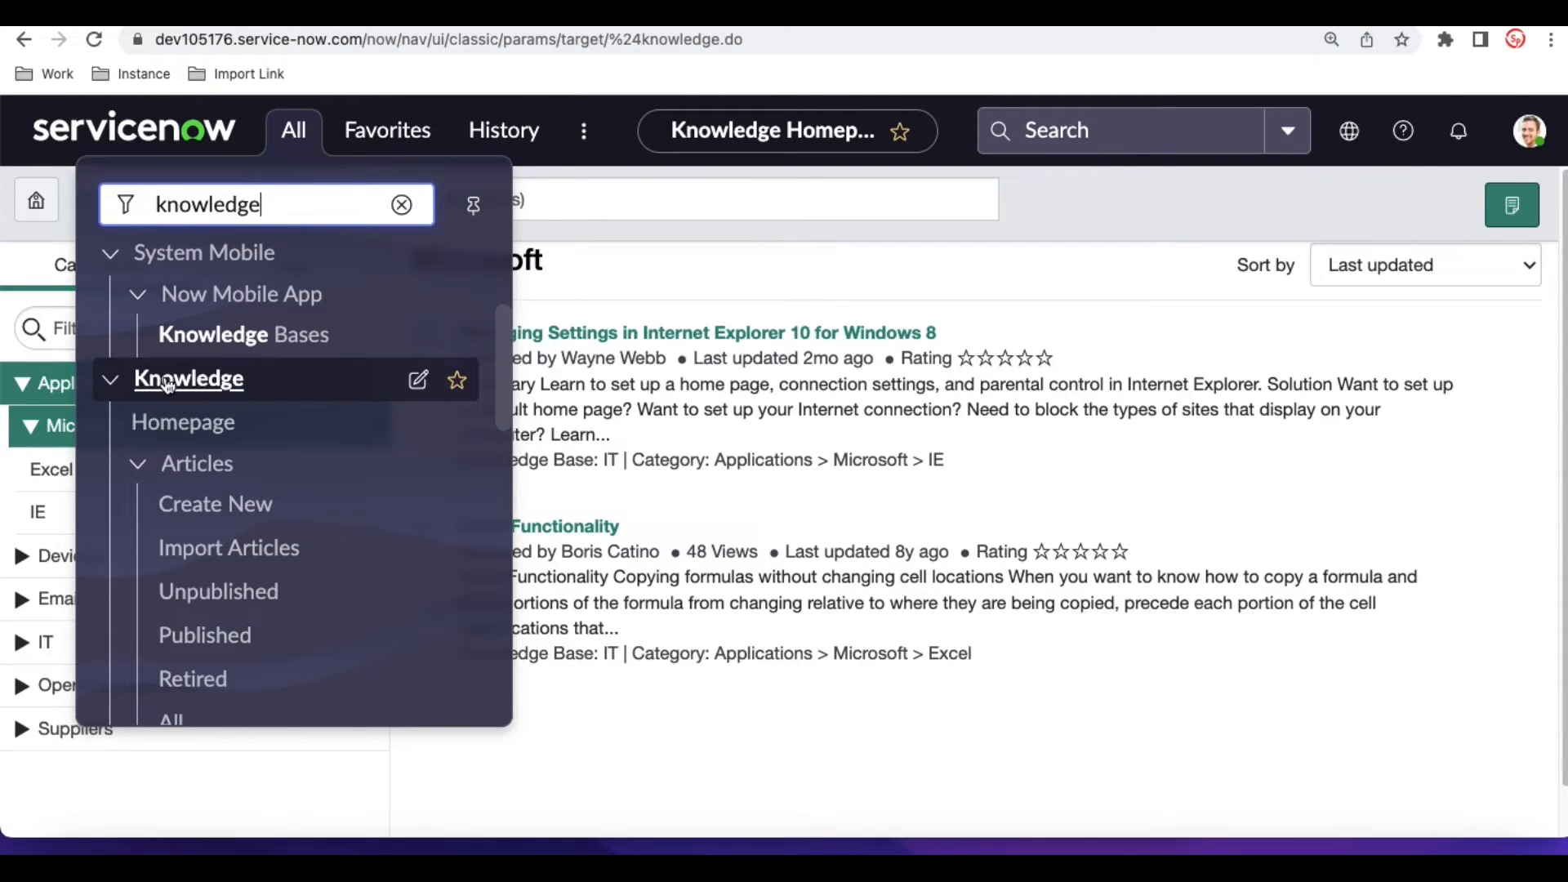
{"action": "left_click", "coordinate": [186, 425]}
{"action": "left_click", "coordinate": [454, 399]}
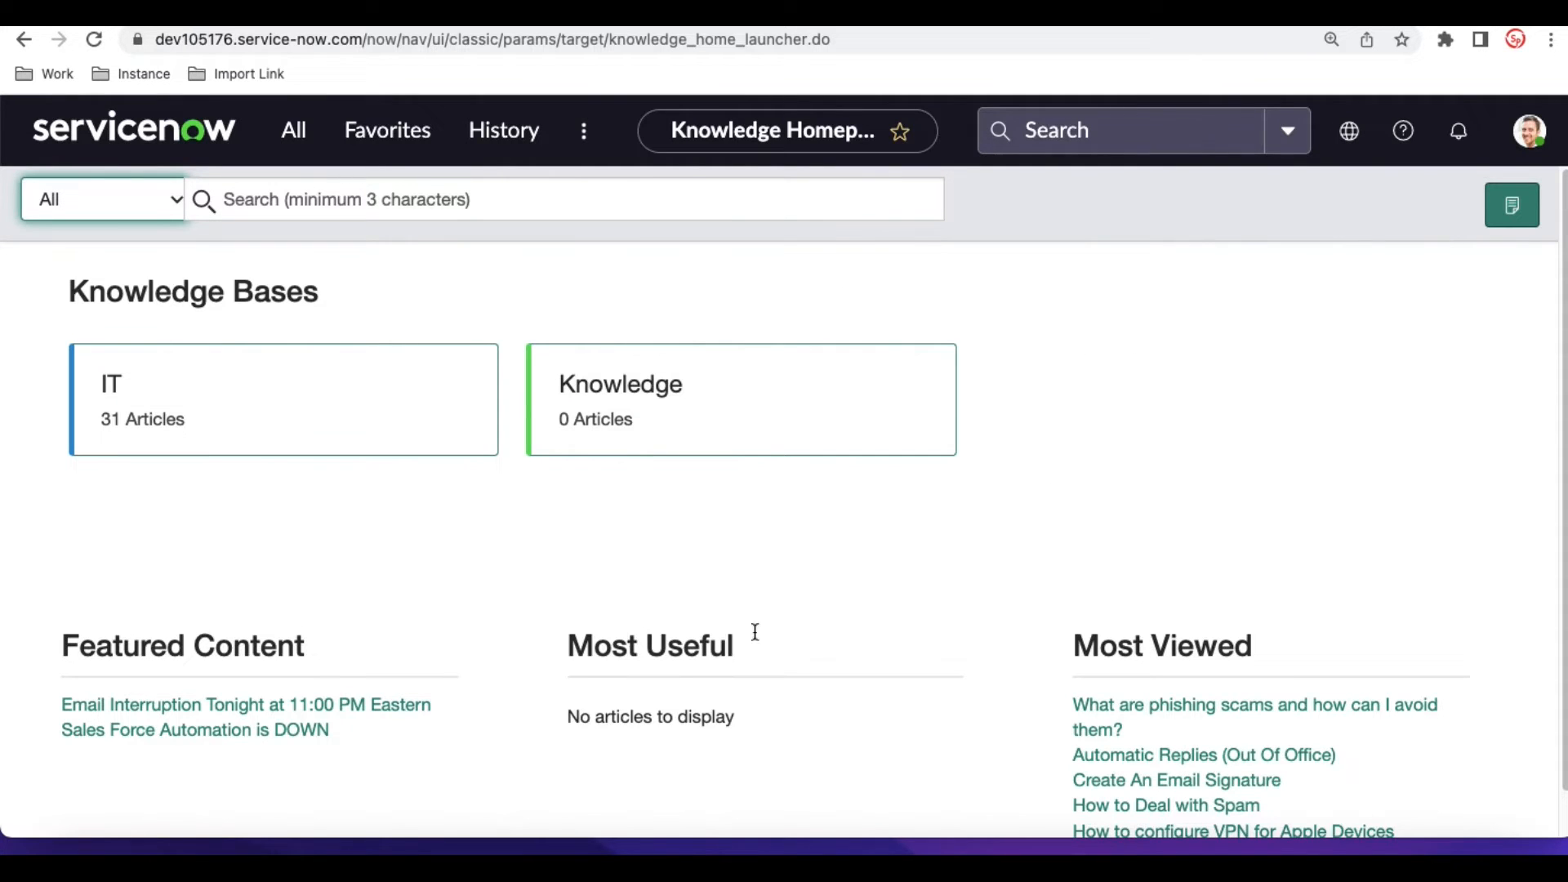
- Examine the Knowledge homepage sections and the knowledge bases offered in its search filter
{"action": "scroll", "coordinate": [1245, 638], "scroll_direction": "down", "scroll_amount": 1}
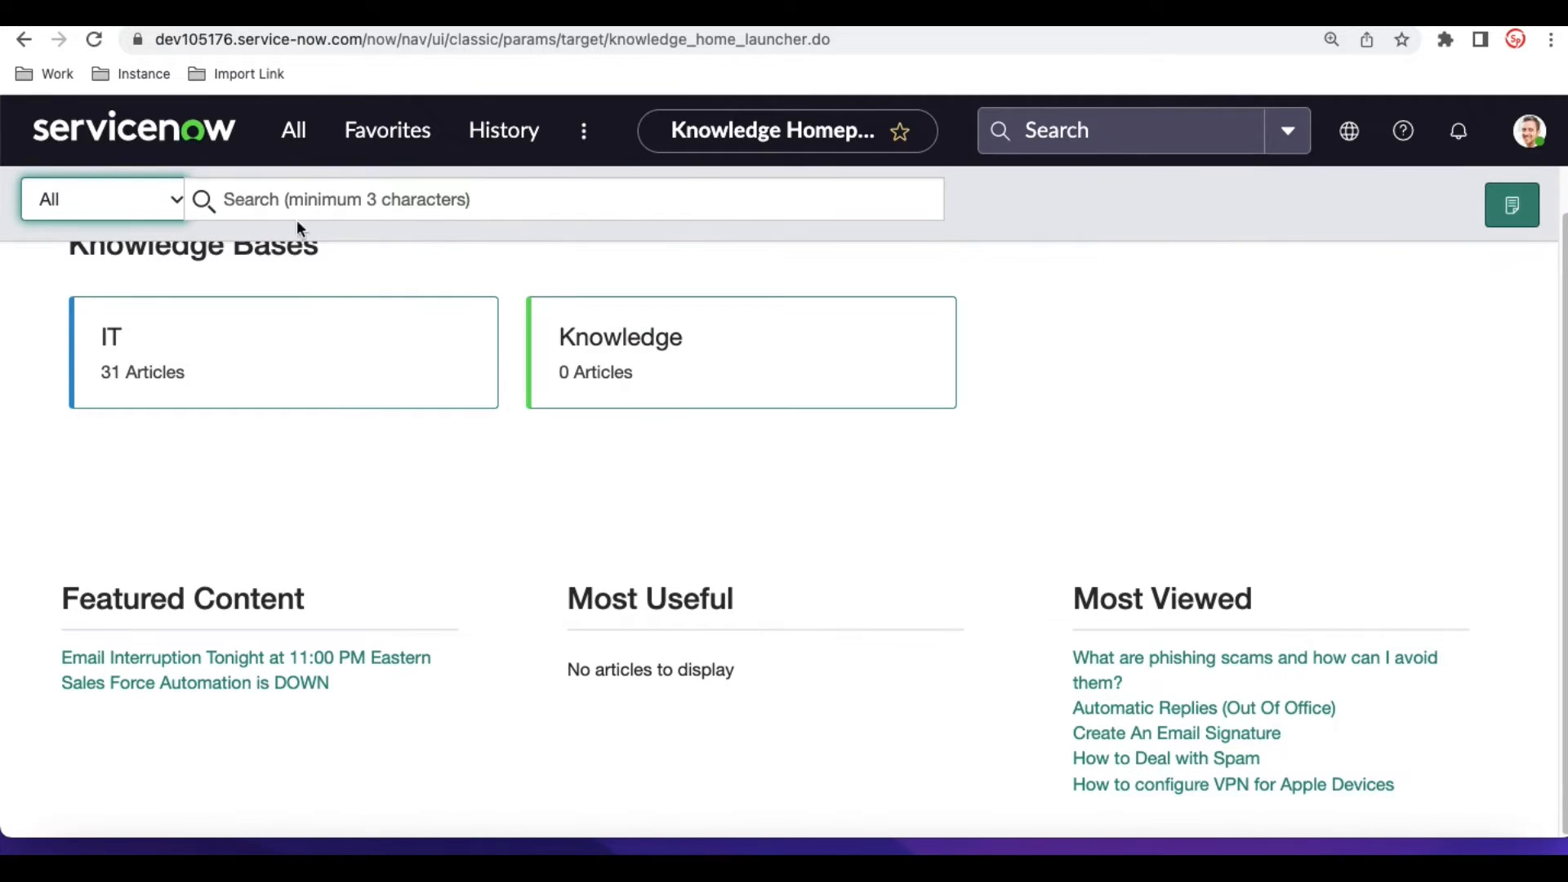
{"action": "left_click", "coordinate": [173, 202]}
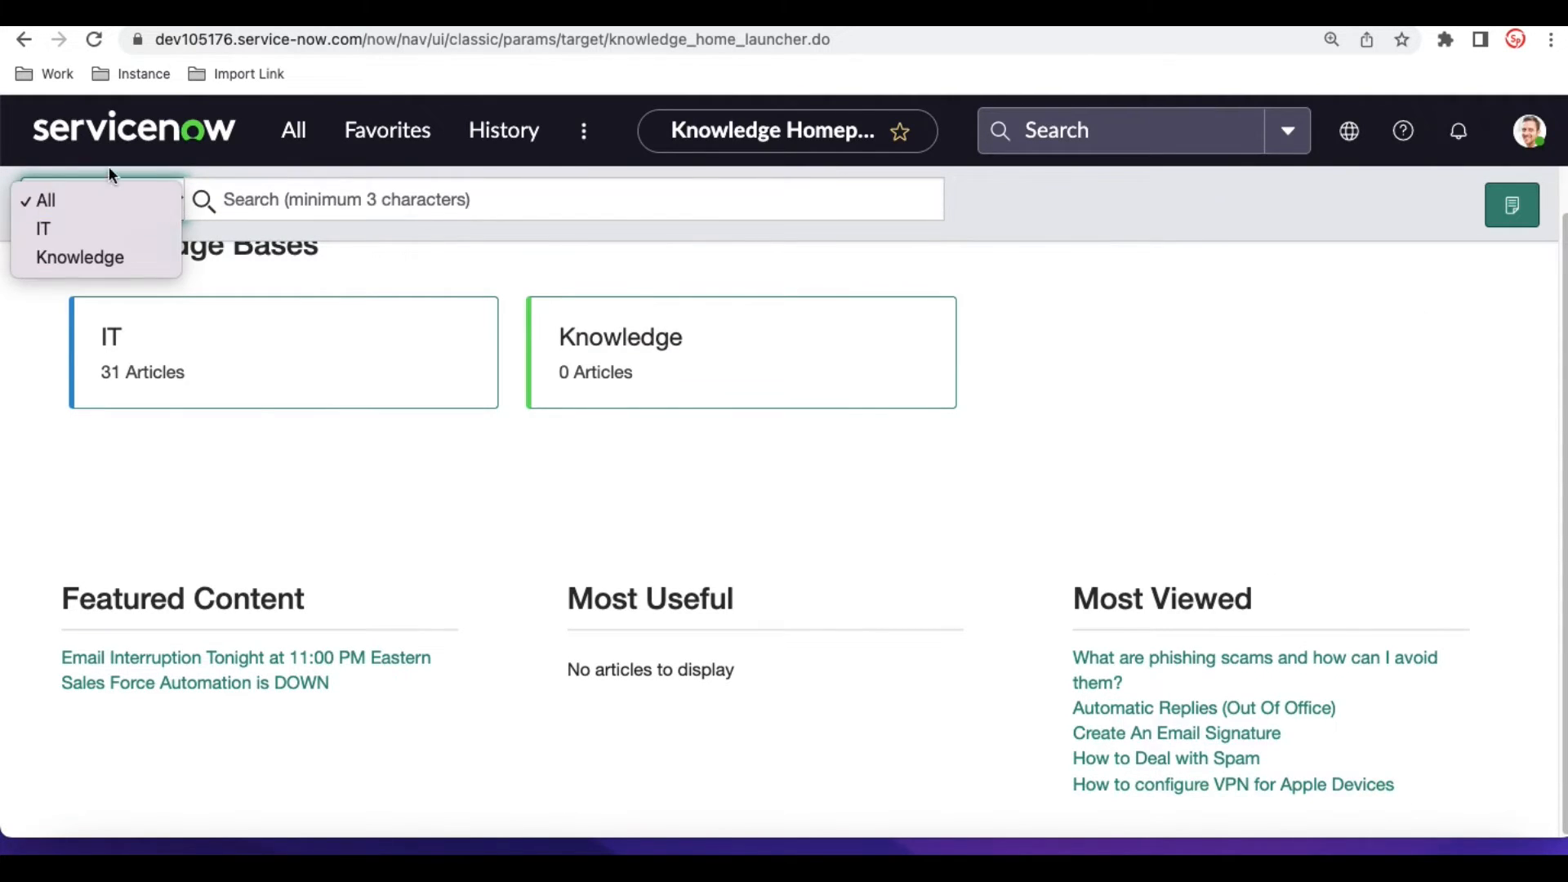
{"action": "left_click", "coordinate": [1160, 325]}
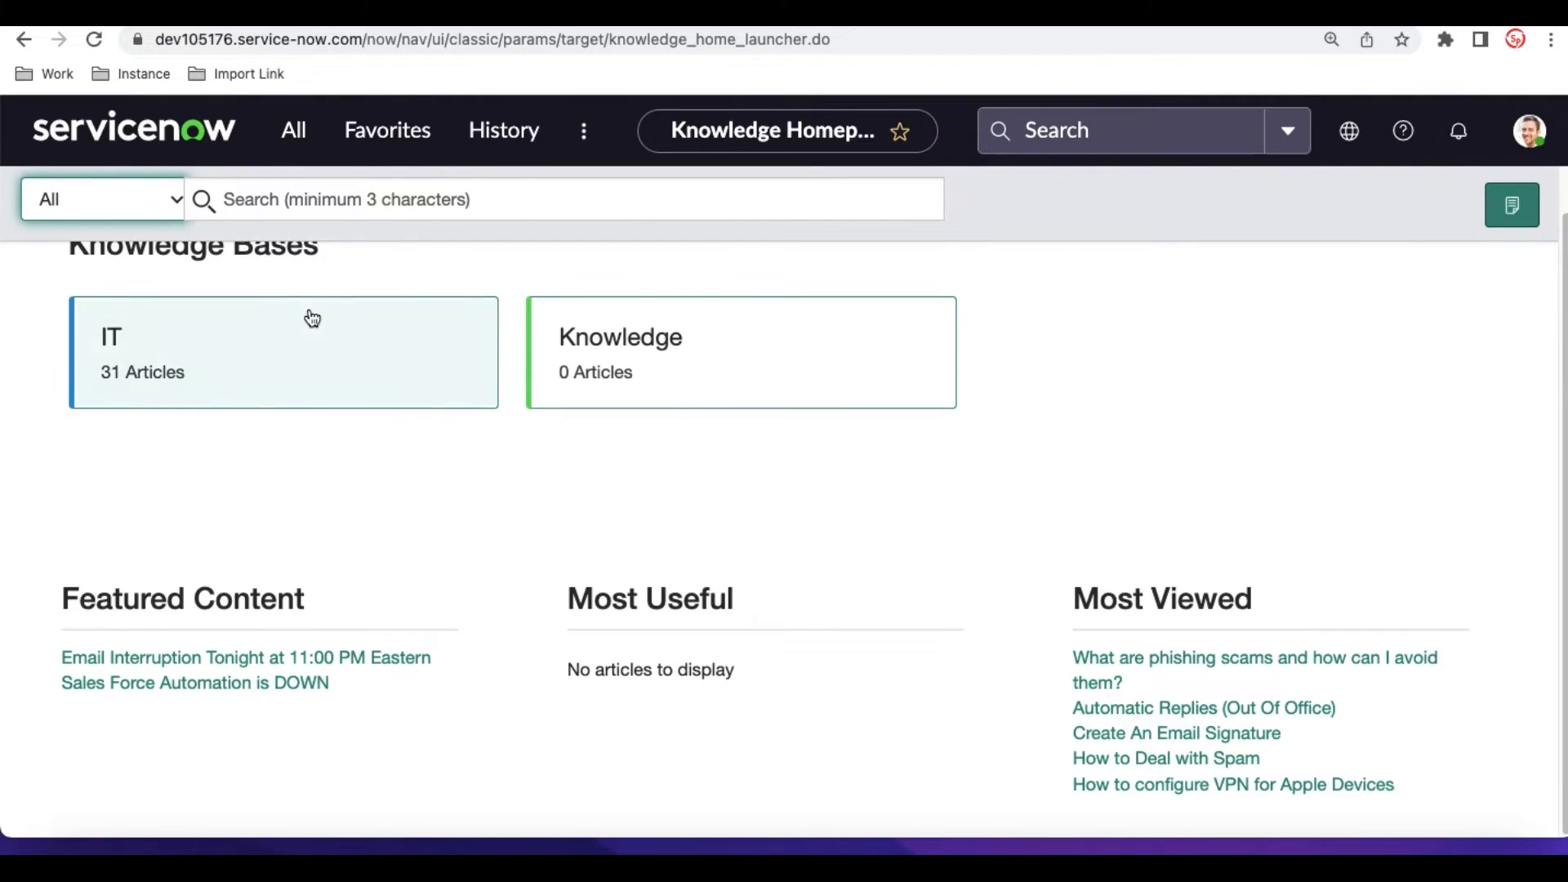
- Open the list of Unpublished articles in the Knowledge application
{"action": "left_click", "coordinate": [294, 130]}
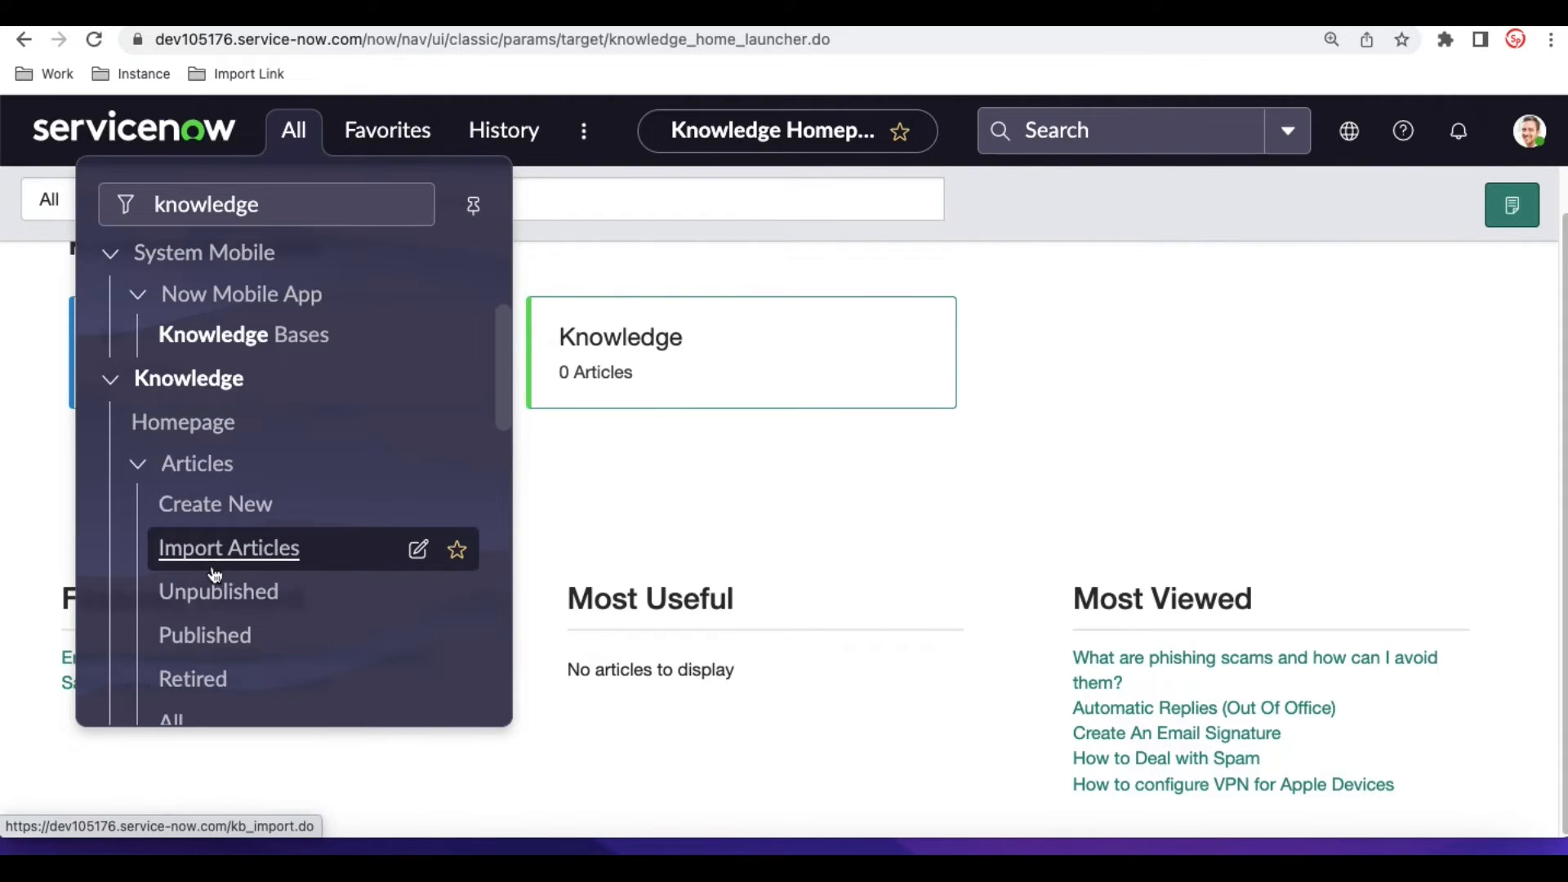
{"action": "scroll", "coordinate": [208, 608], "scroll_direction": "down", "scroll_amount": 1}
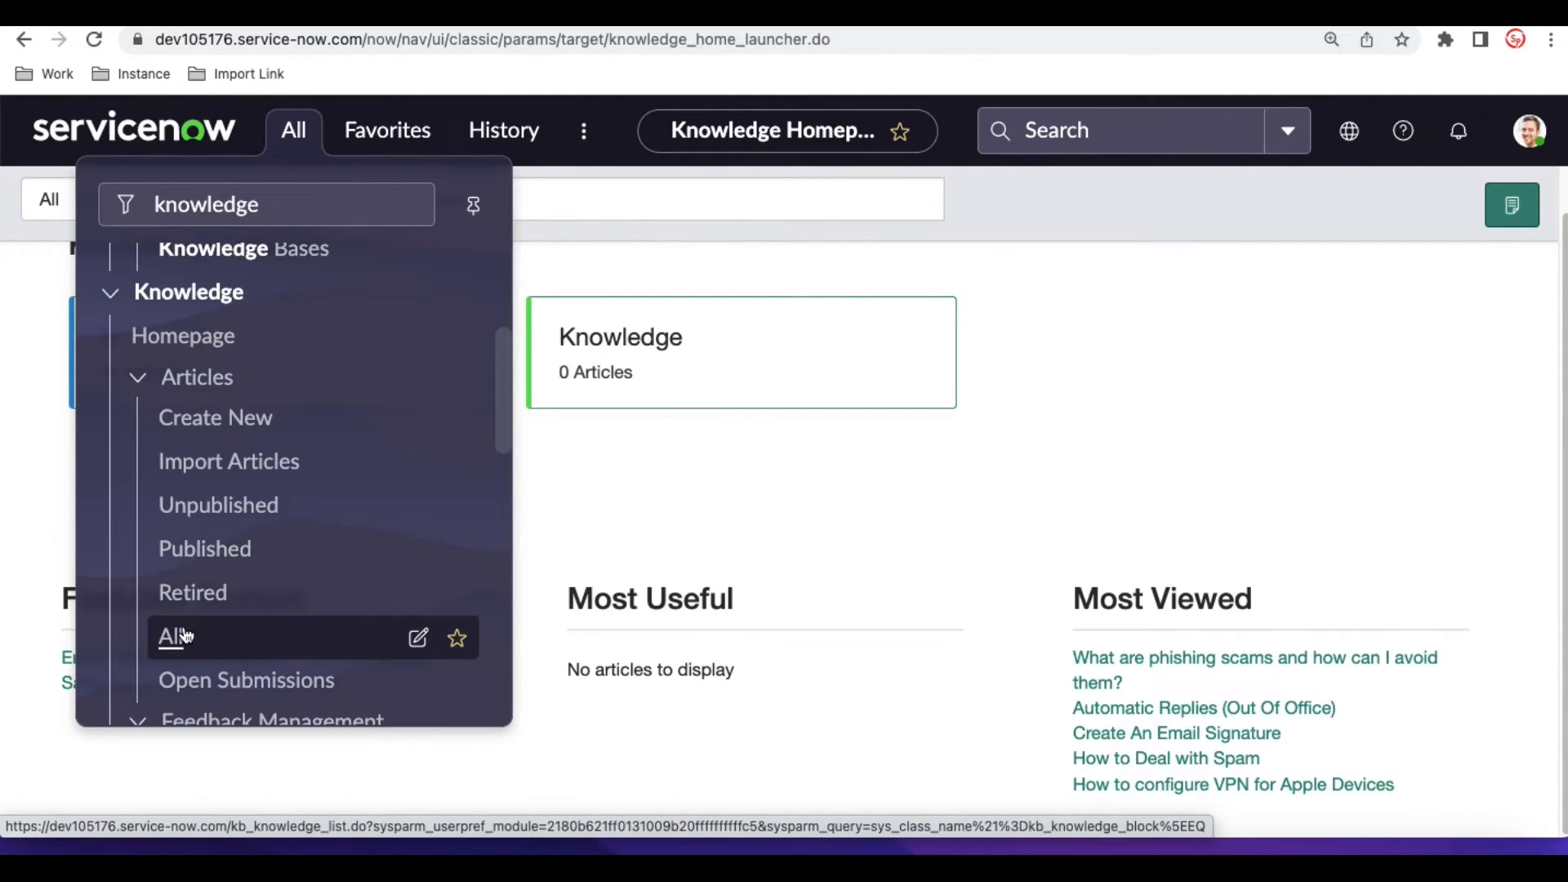
{"action": "left_click", "coordinate": [207, 521]}
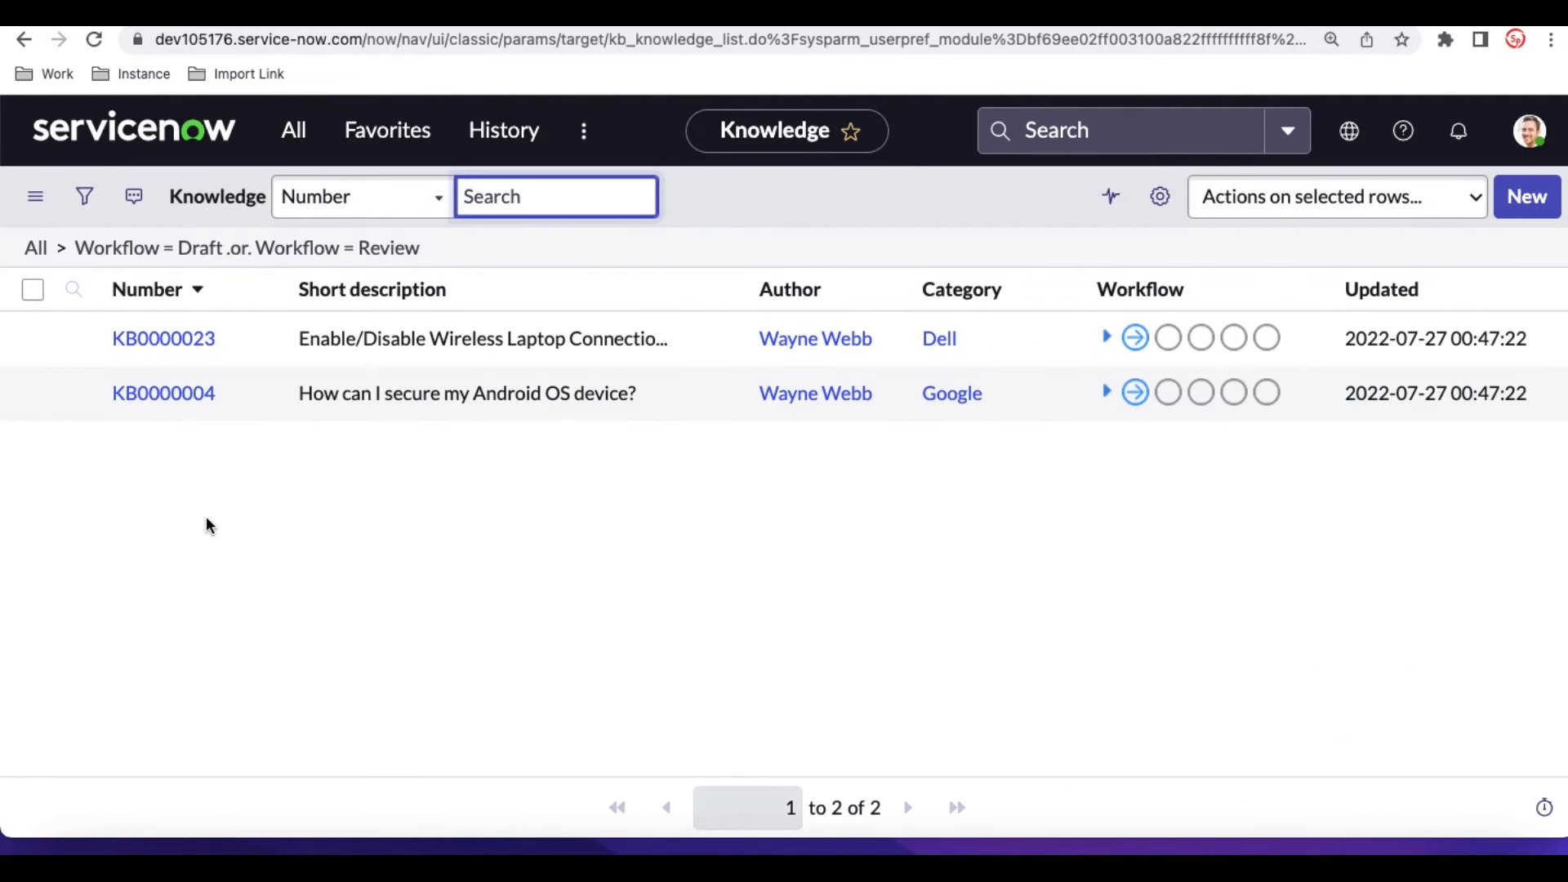
- Open the Published articles list and display its filter conditions, and open the Retired articles list
{"action": "left_click", "coordinate": [294, 132]}
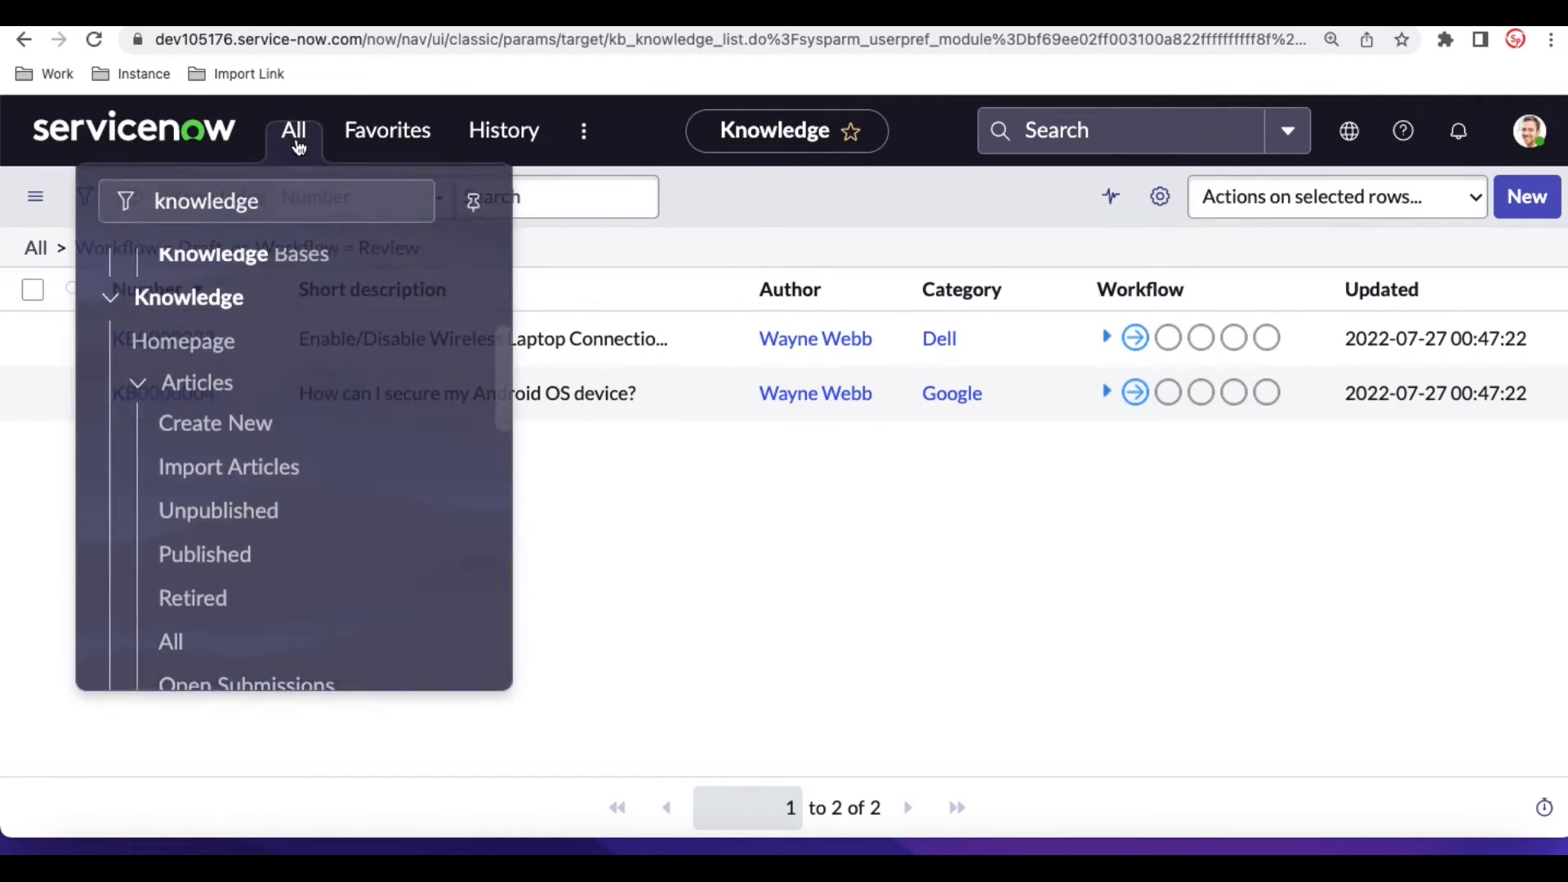
{"action": "left_click", "coordinate": [205, 563]}
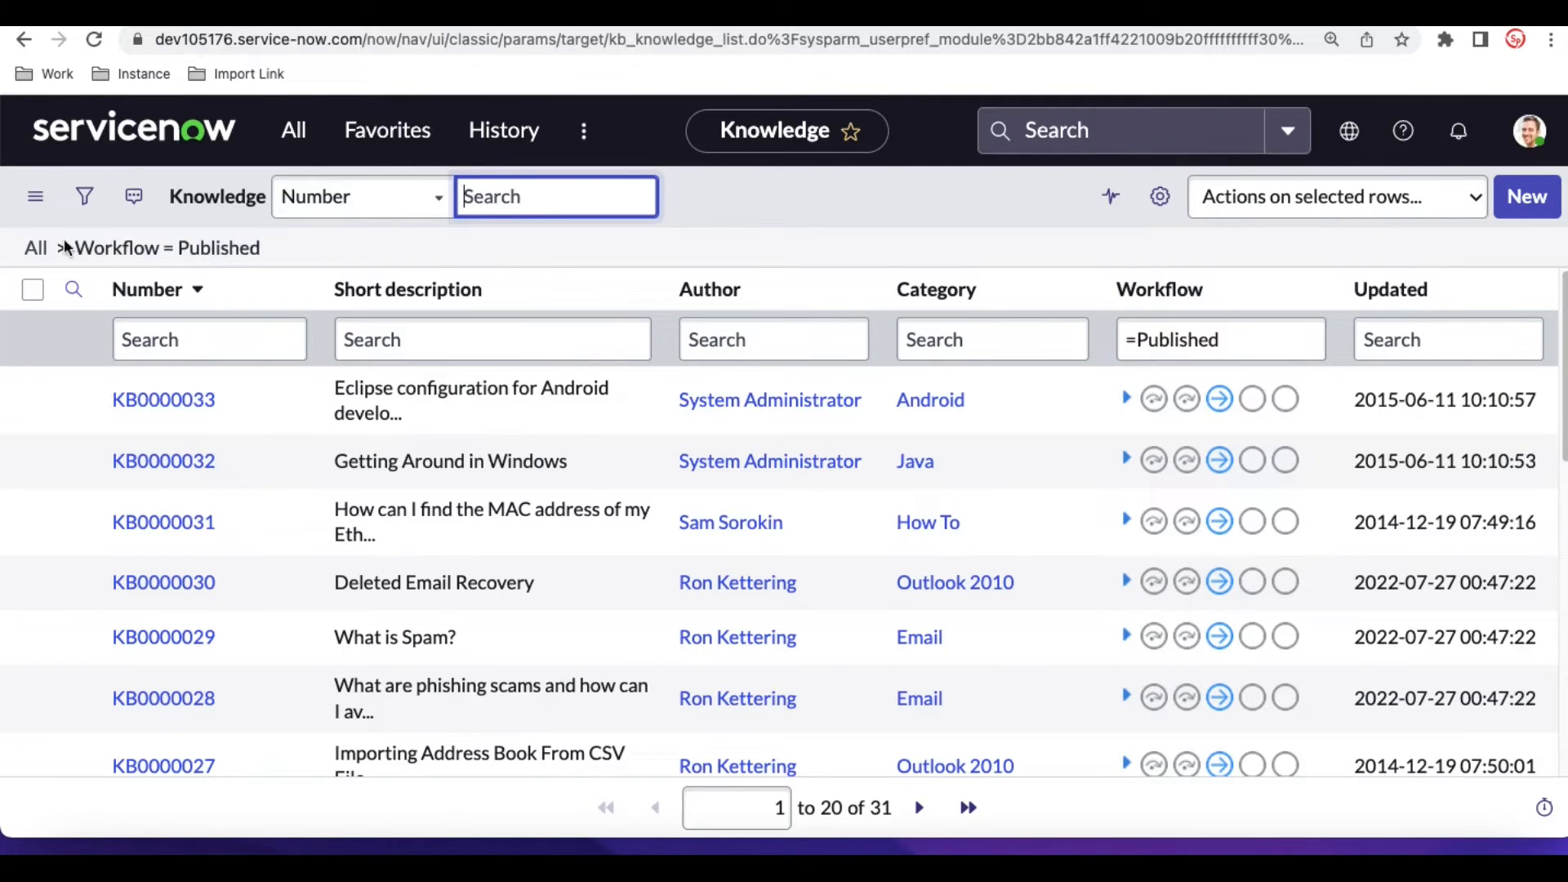
{"action": "left_click", "coordinate": [84, 197]}
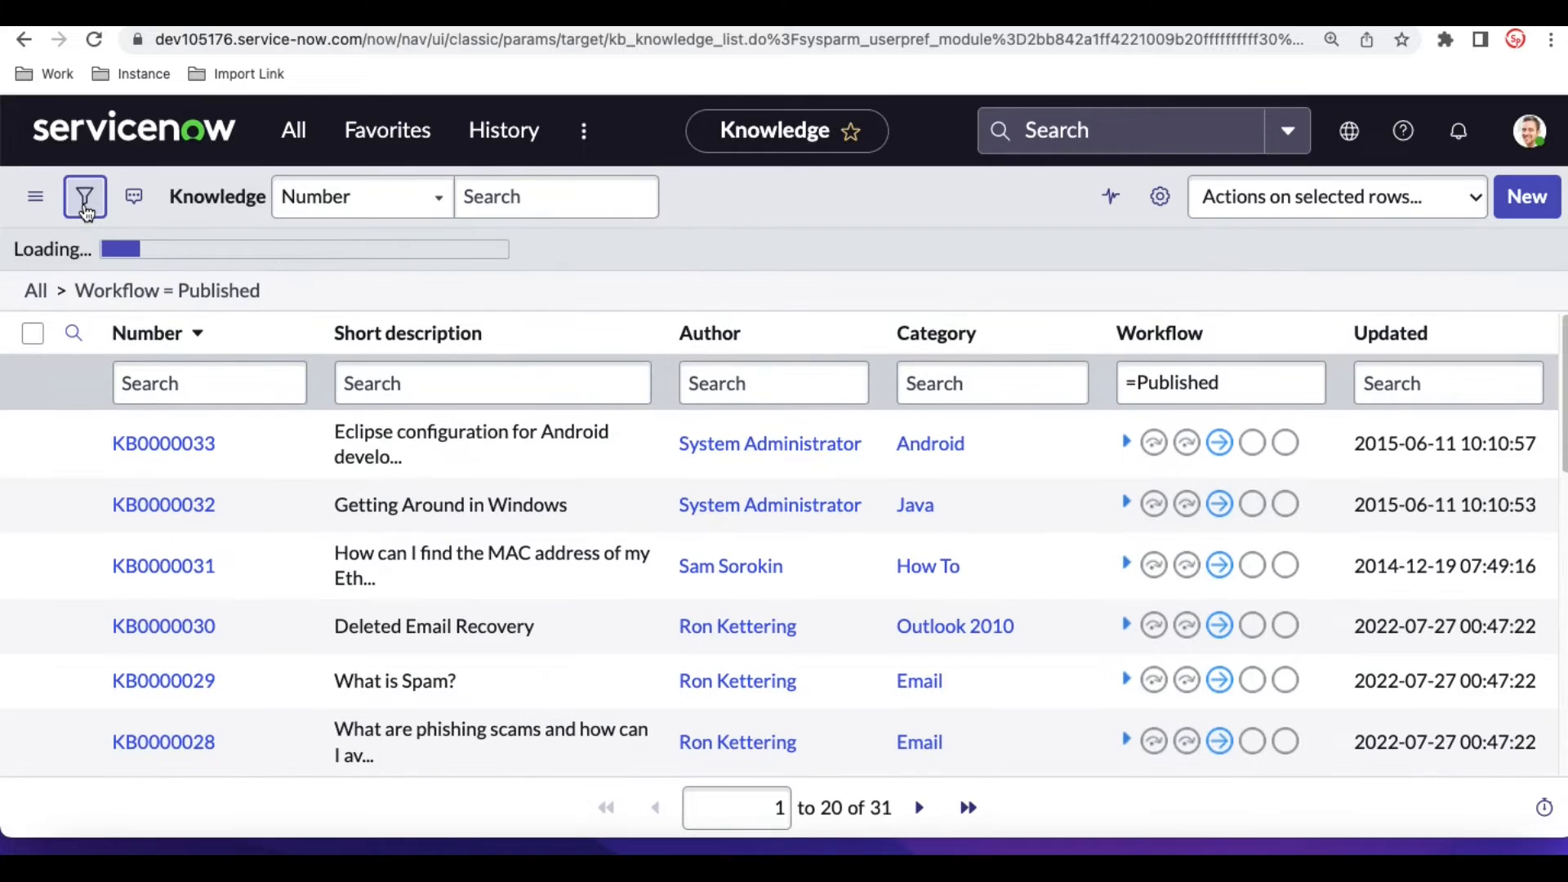
{"action": "left_click", "coordinate": [282, 138]}
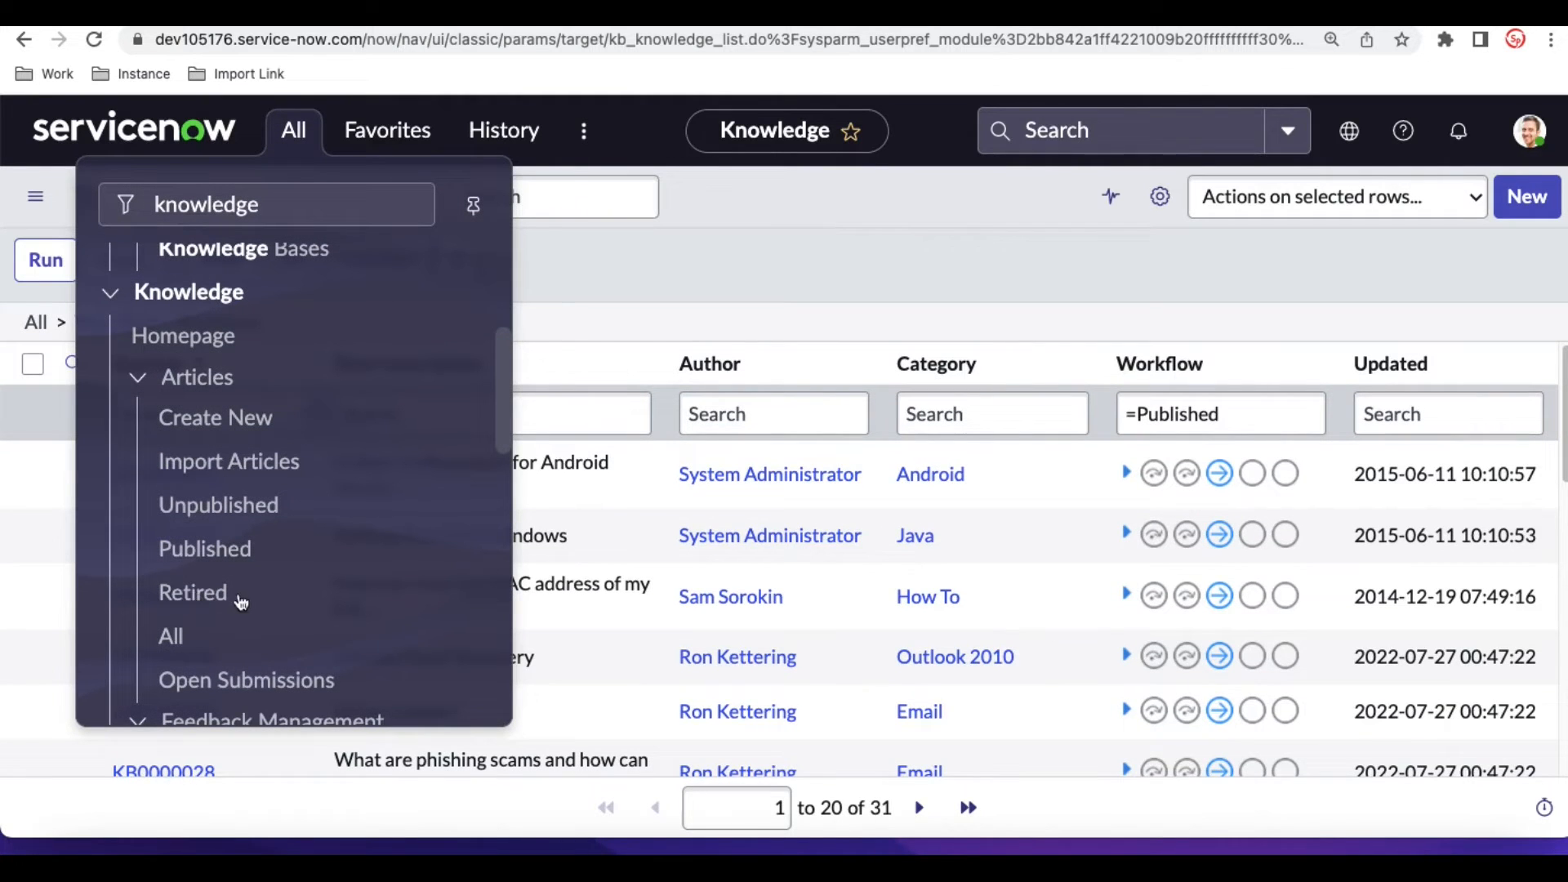
{"action": "left_click", "coordinate": [193, 595]}
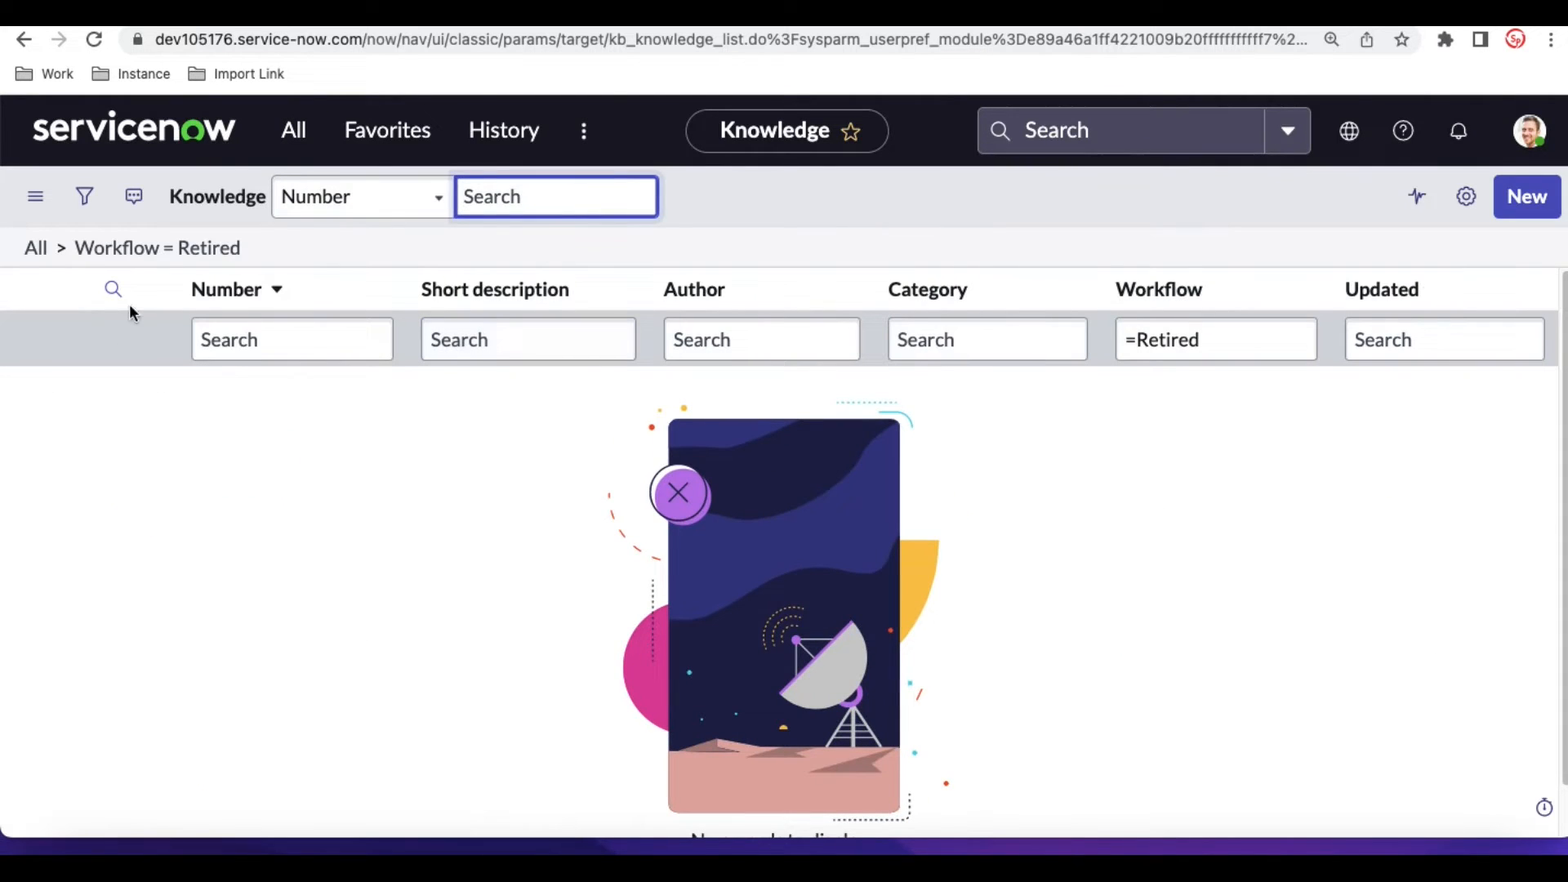
- Start a new knowledge article record from the Articles section of the Knowledge application
{"action": "left_click", "coordinate": [297, 136]}
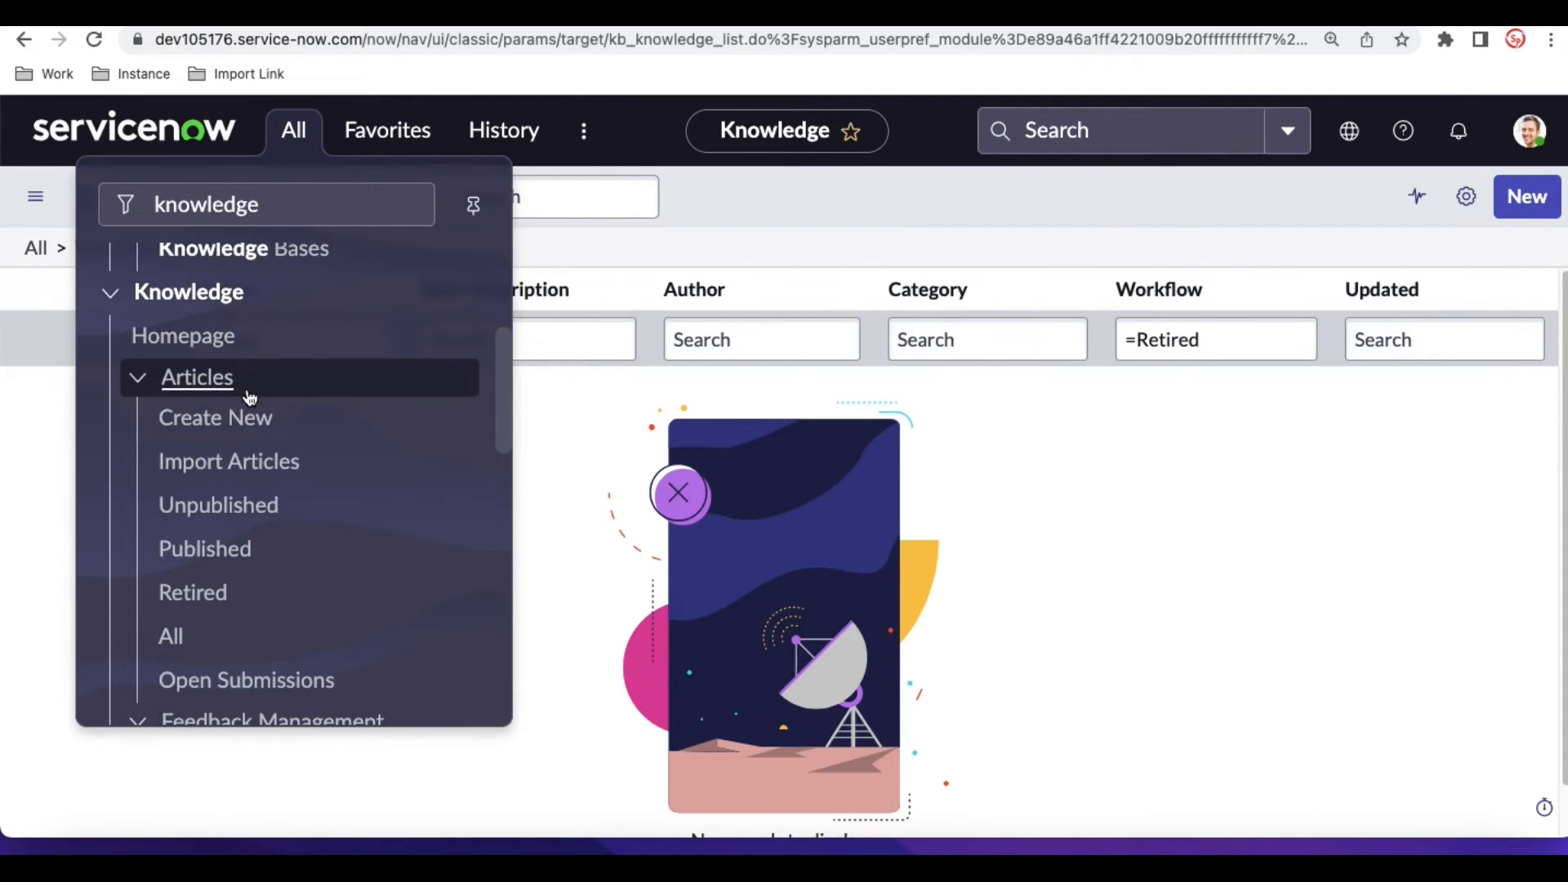
{"action": "left_click", "coordinate": [278, 420]}
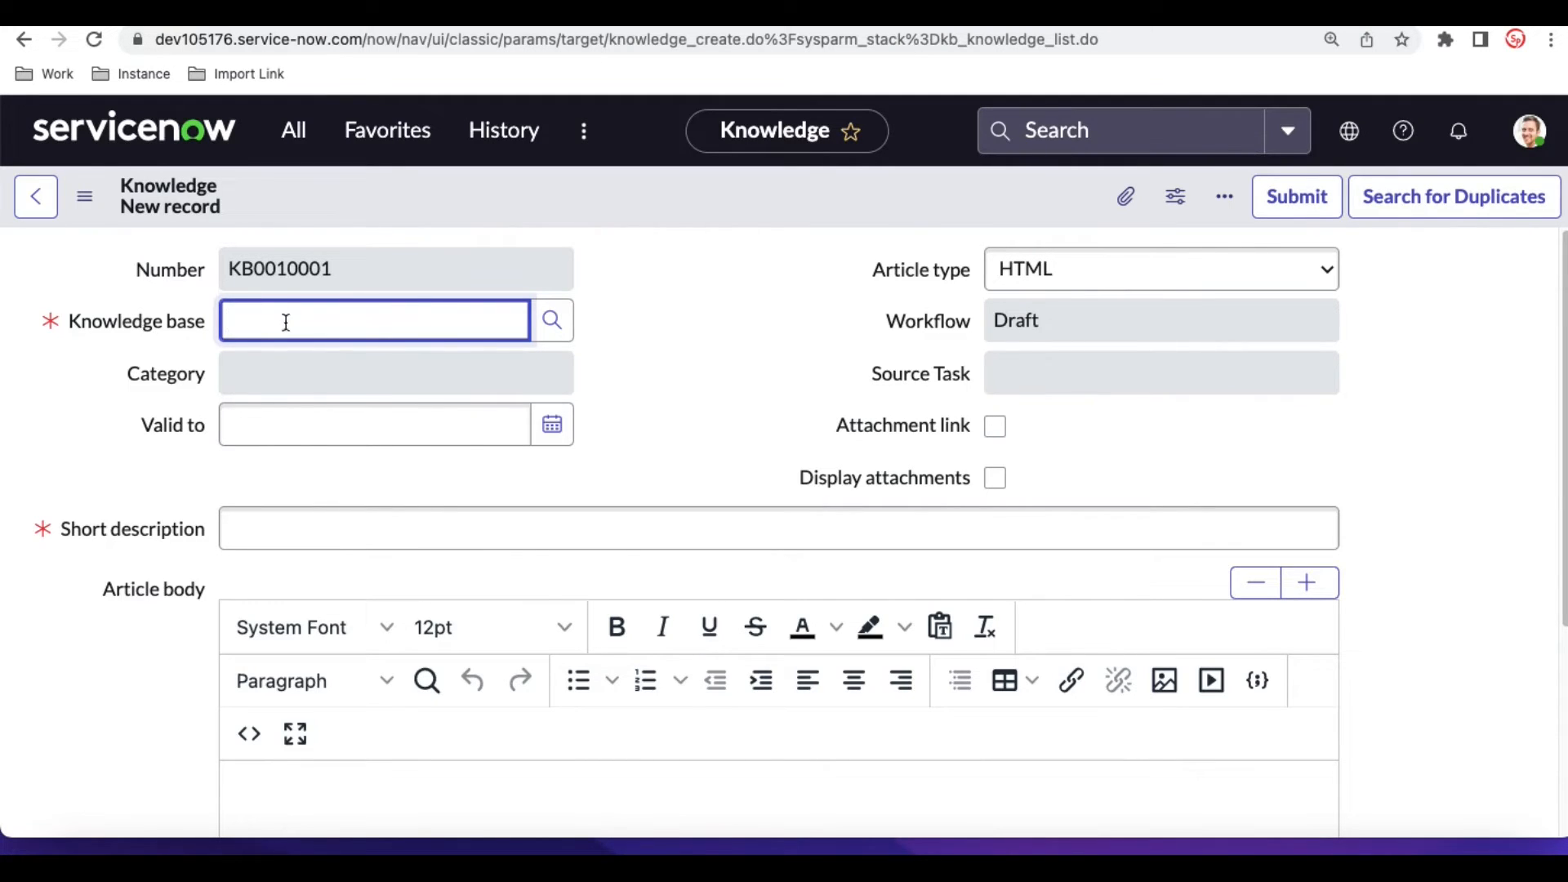
- Set the article's knowledge base to Knowledge and check the categories available for it
{"action": "left_click", "coordinate": [555, 326]}
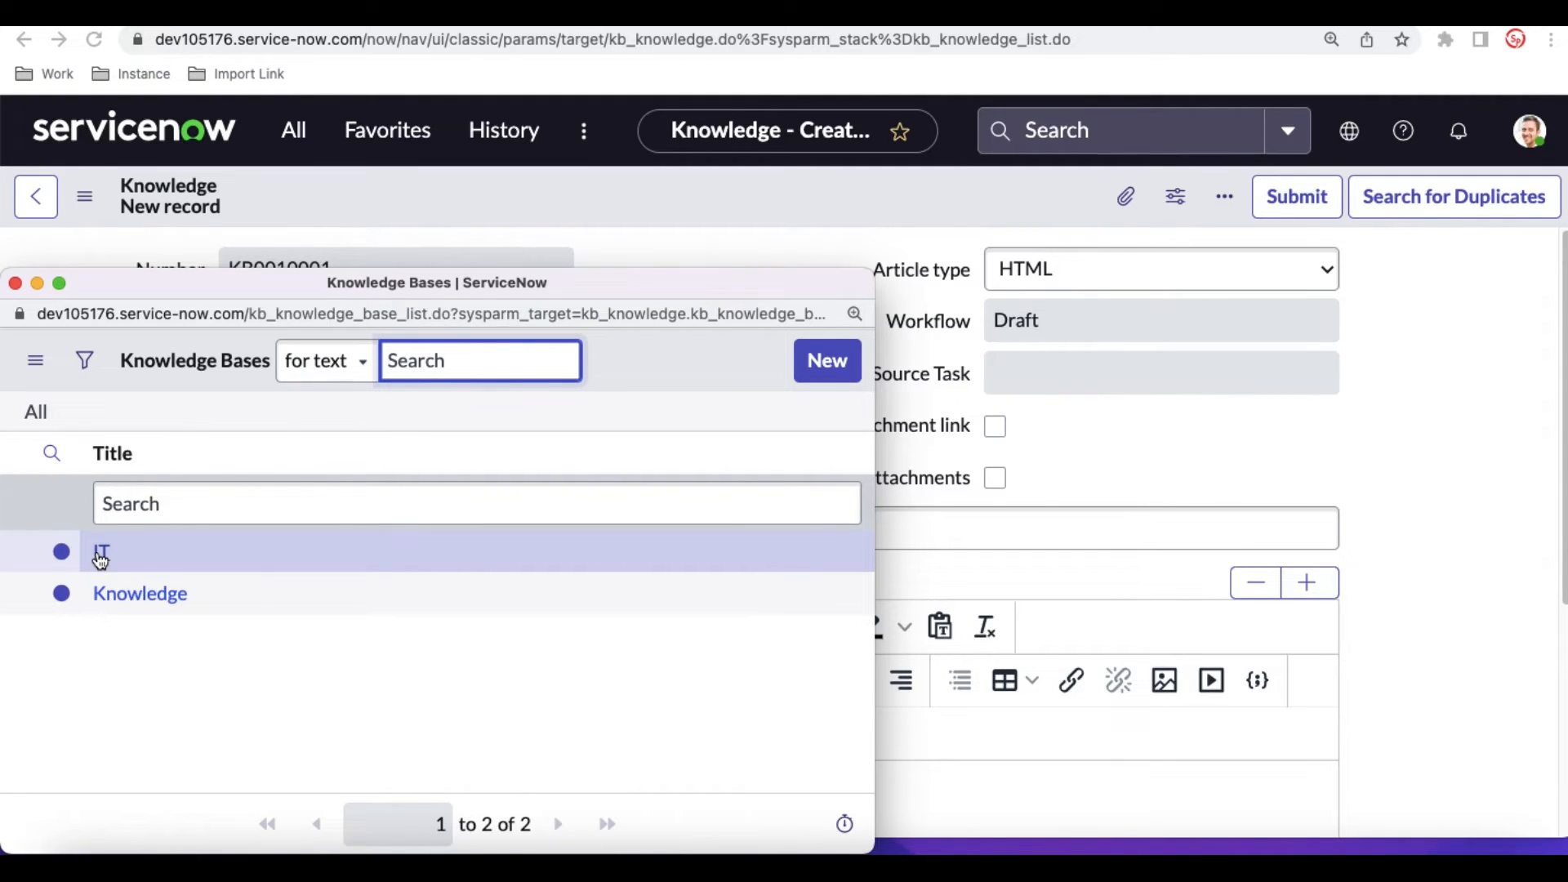
{"action": "left_click", "coordinate": [130, 592]}
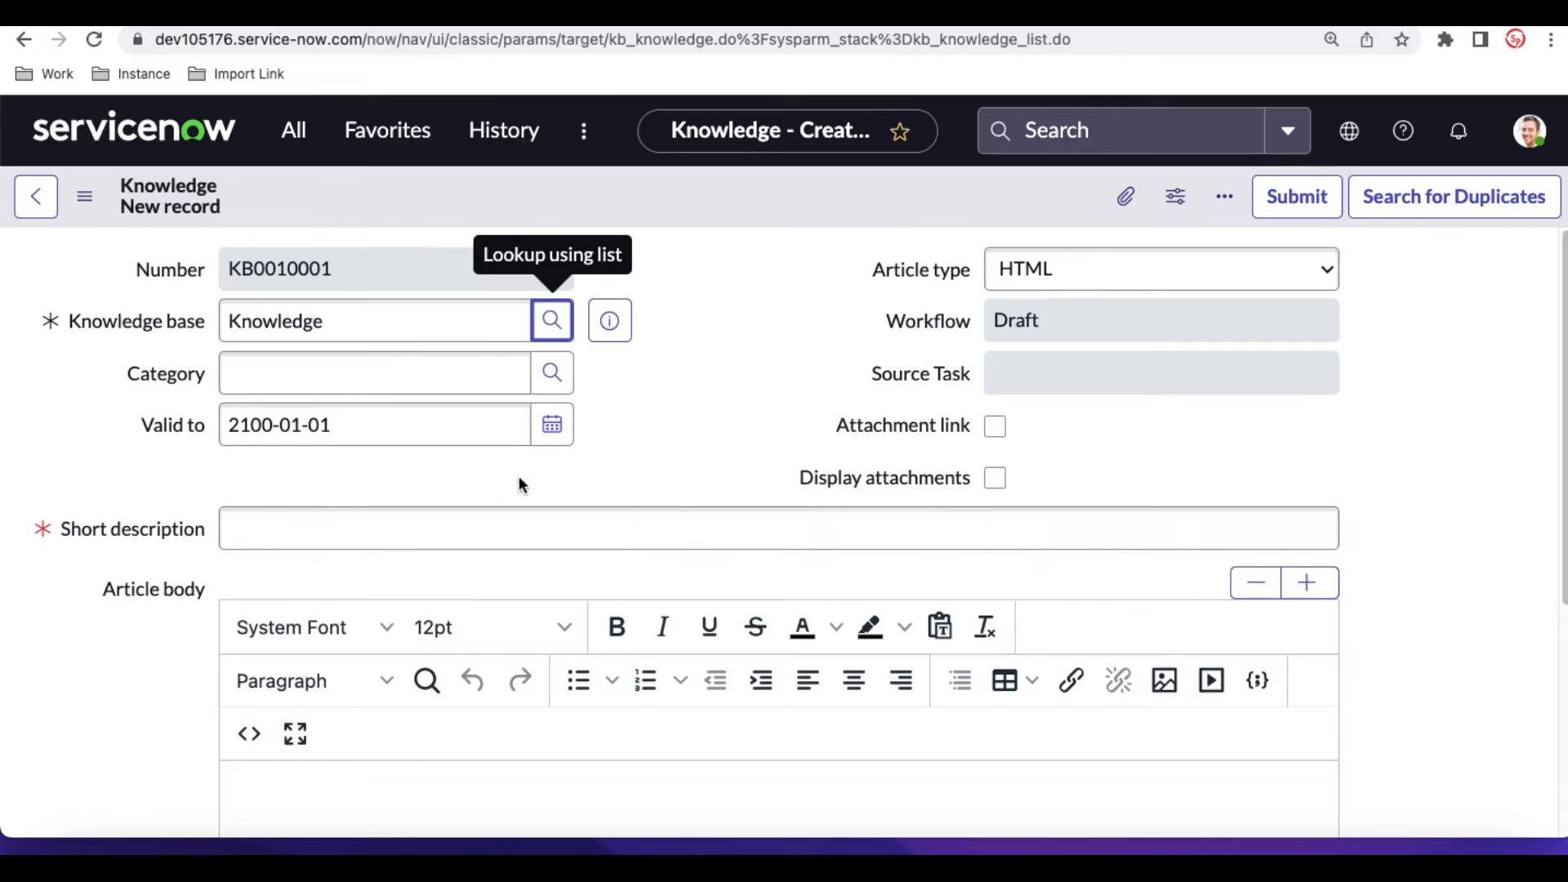
{"action": "left_click", "coordinate": [552, 374]}
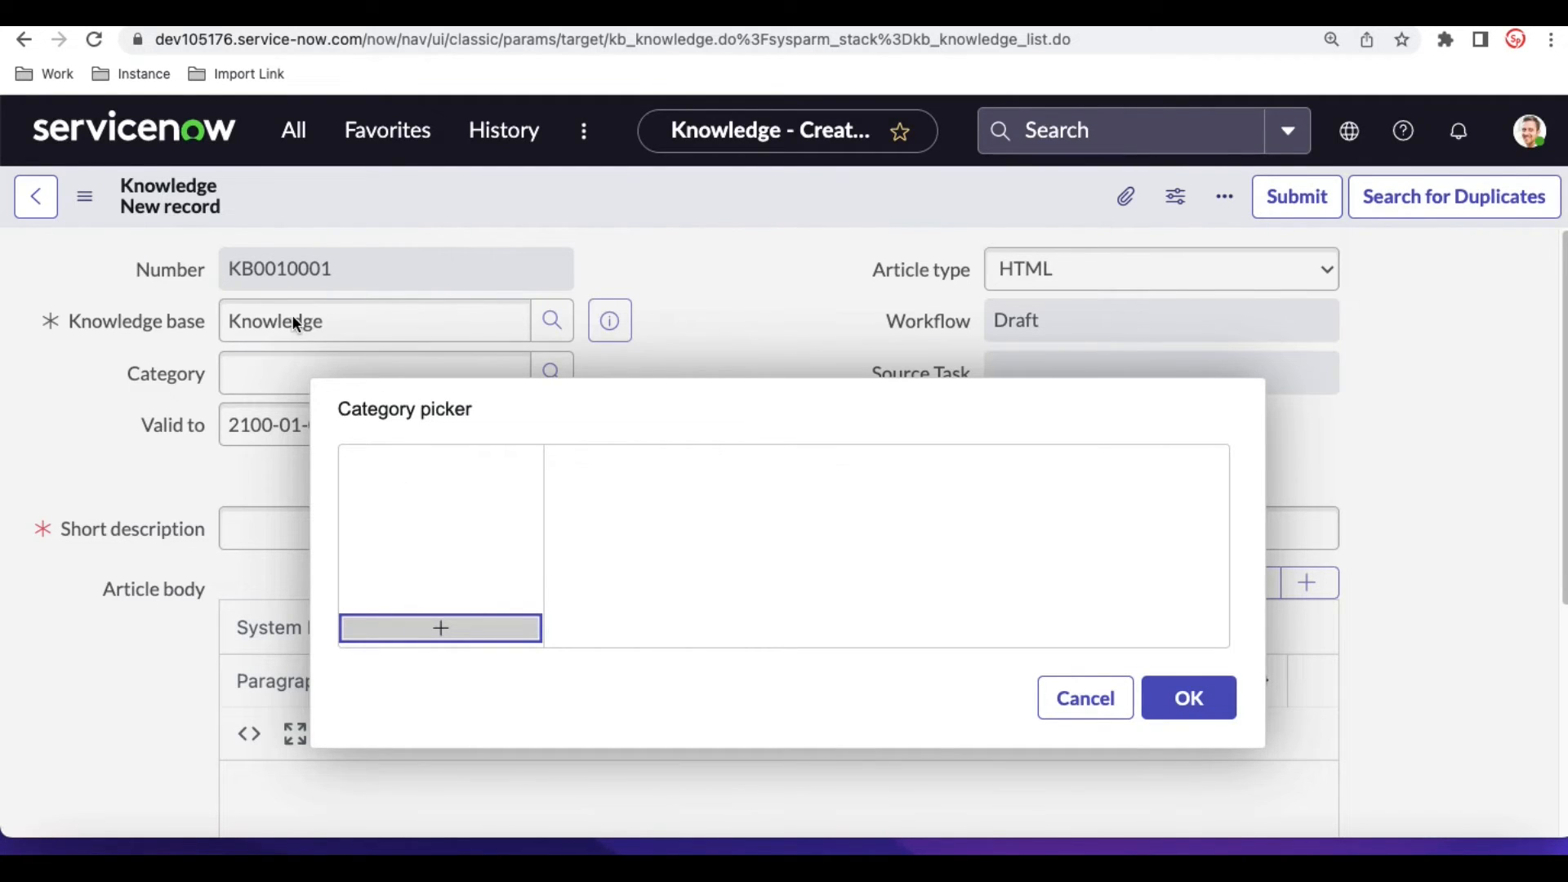
{"action": "left_click", "coordinate": [1079, 696]}
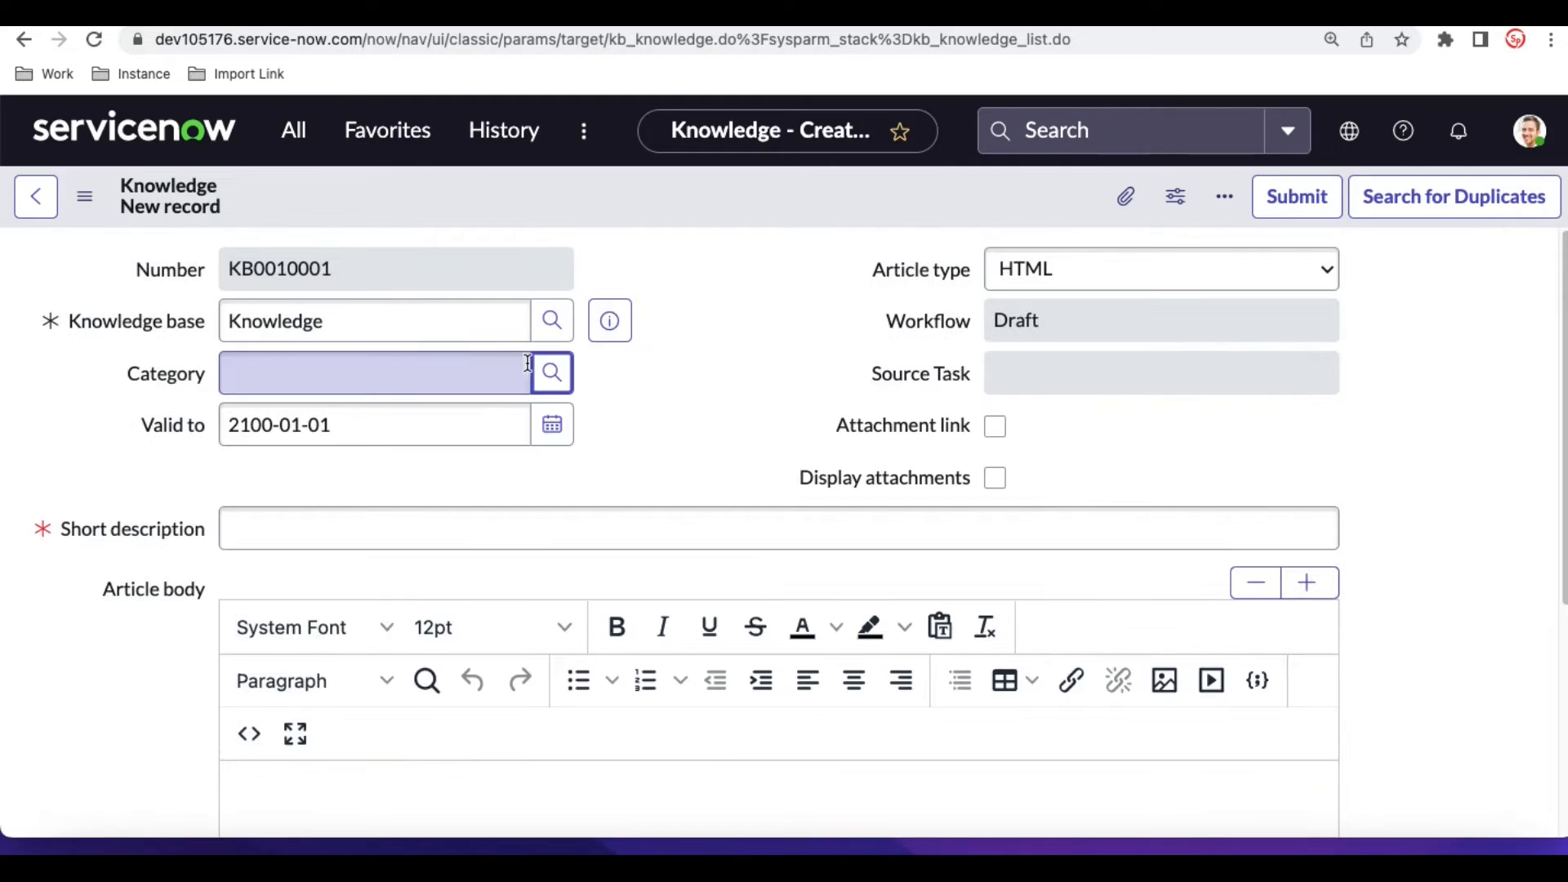
- Change the article's knowledge base to IT
{"action": "left_click", "coordinate": [414, 321]}
{"action": "double_click", "coordinate": [414, 321]}
{"action": "type", "text": "i"}
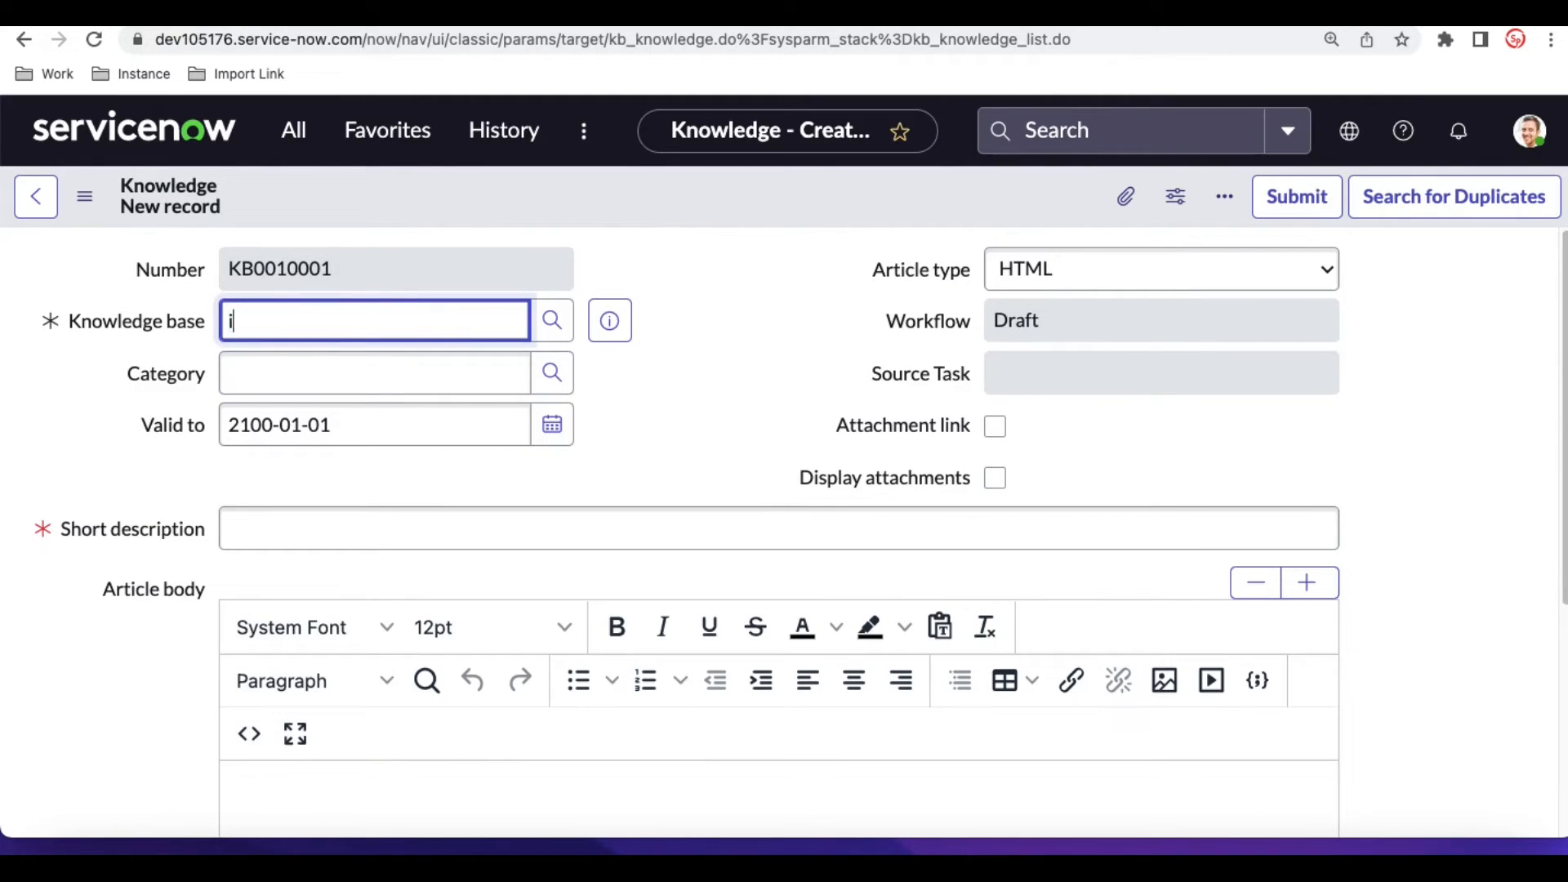
{"action": "type", "text": "t"}
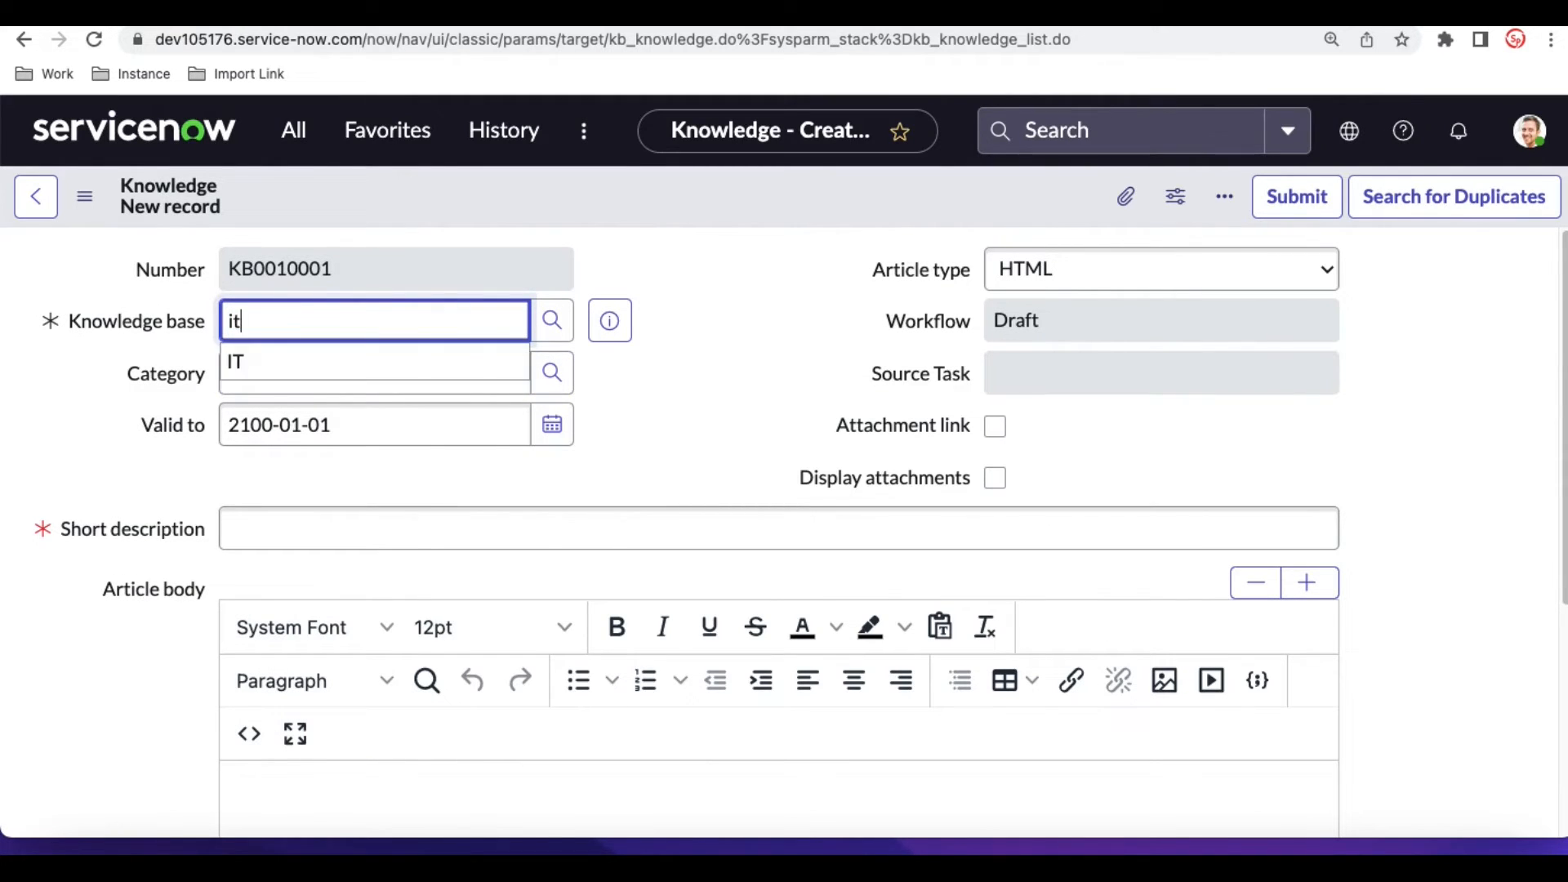
{"action": "left_click", "coordinate": [239, 361]}
- Set the article's category to Excel under Applications > Microsoft
{"action": "left_click", "coordinate": [554, 376]}
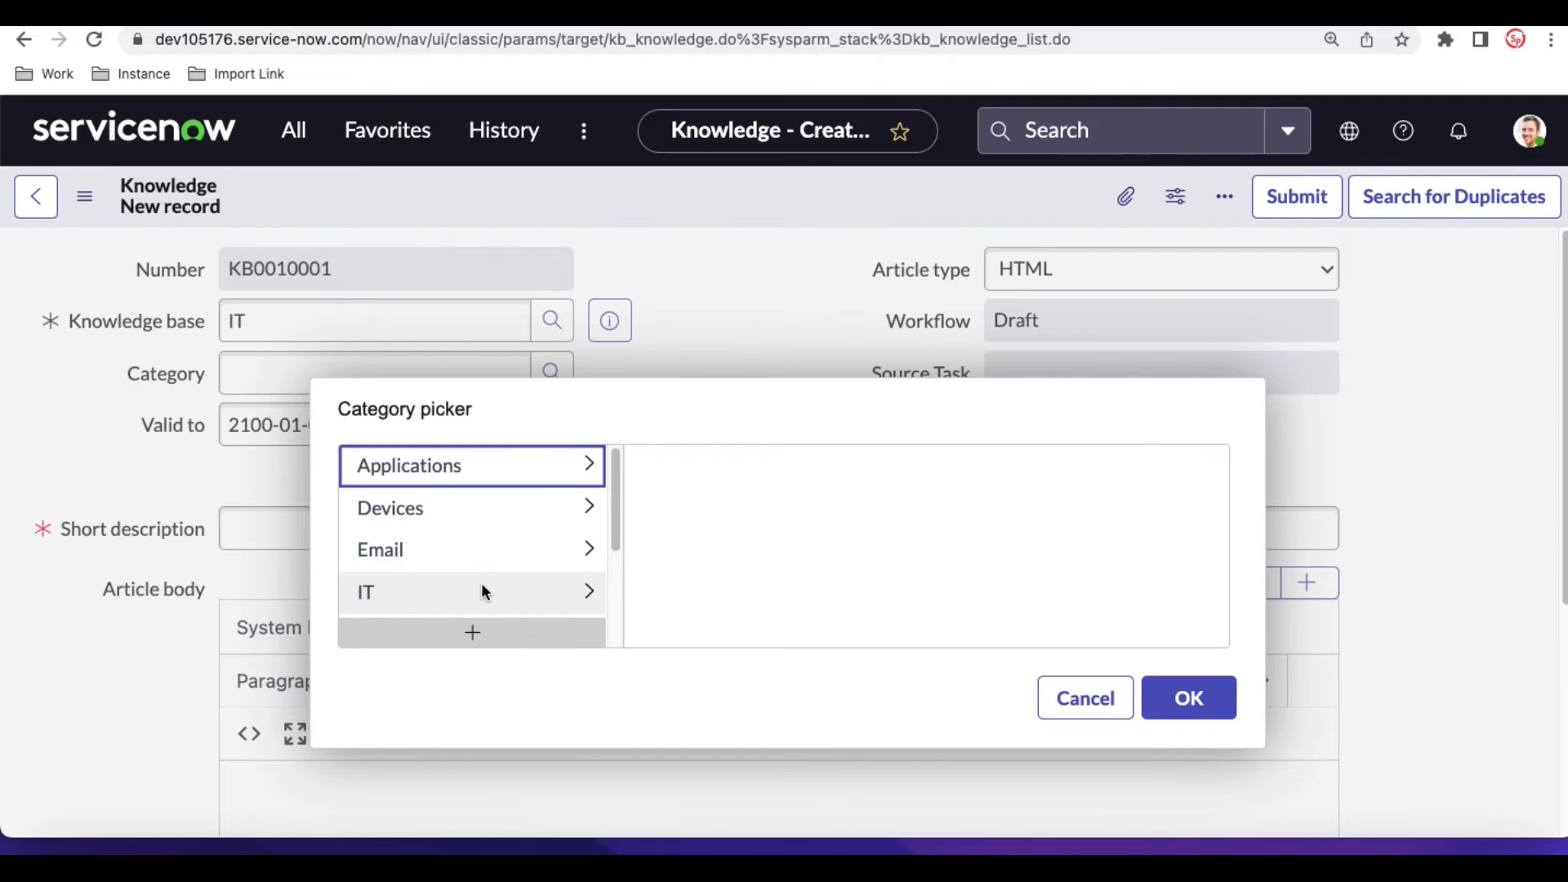
{"action": "left_click", "coordinate": [547, 474]}
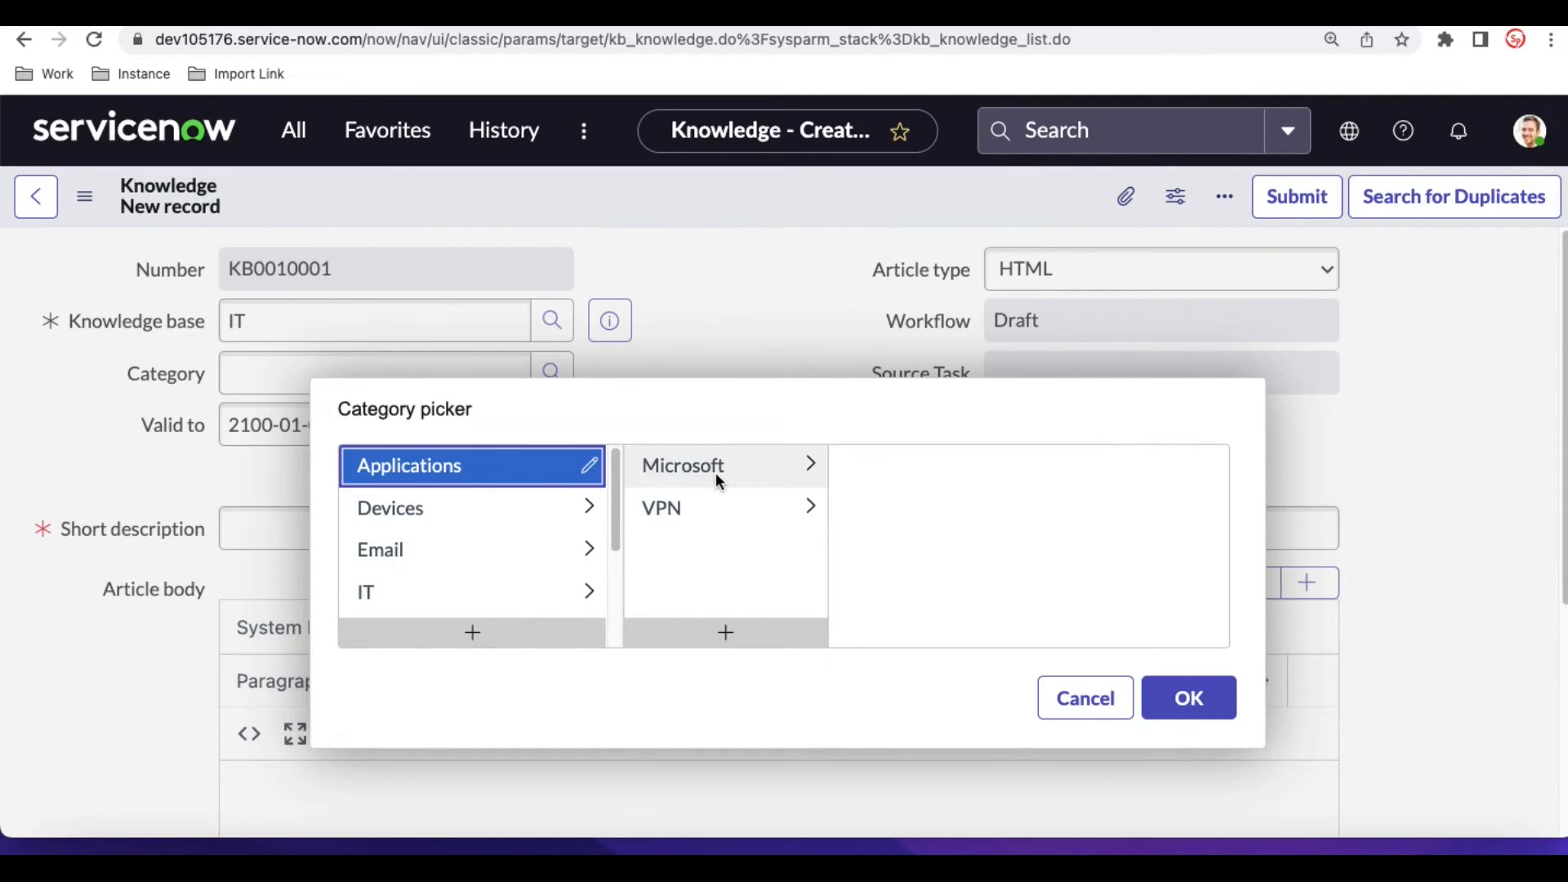
{"action": "left_click", "coordinate": [699, 508]}
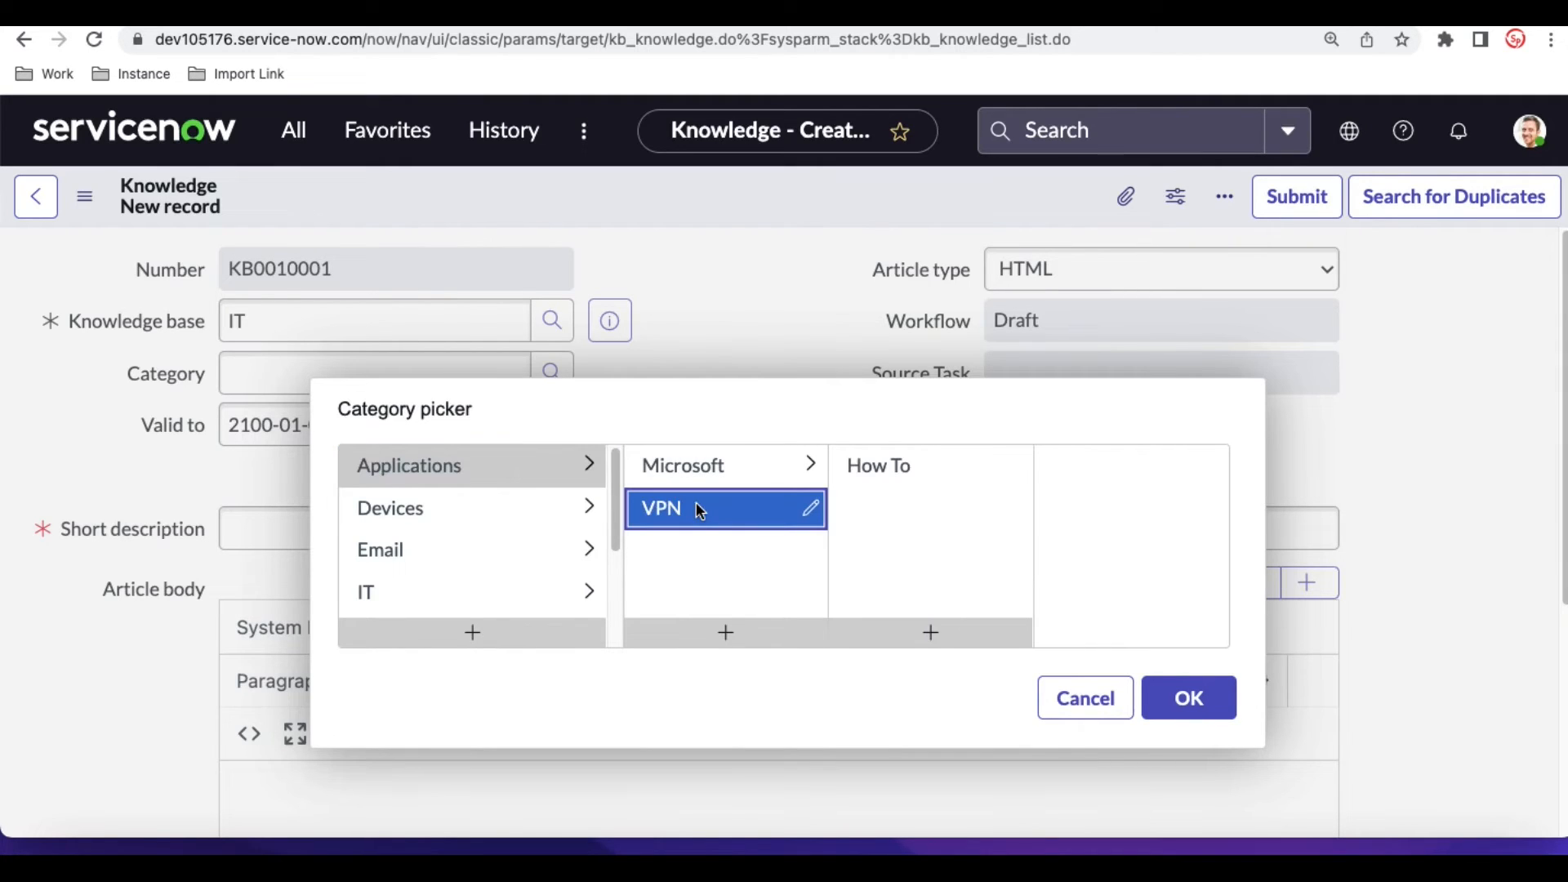
{"action": "left_click", "coordinate": [708, 471]}
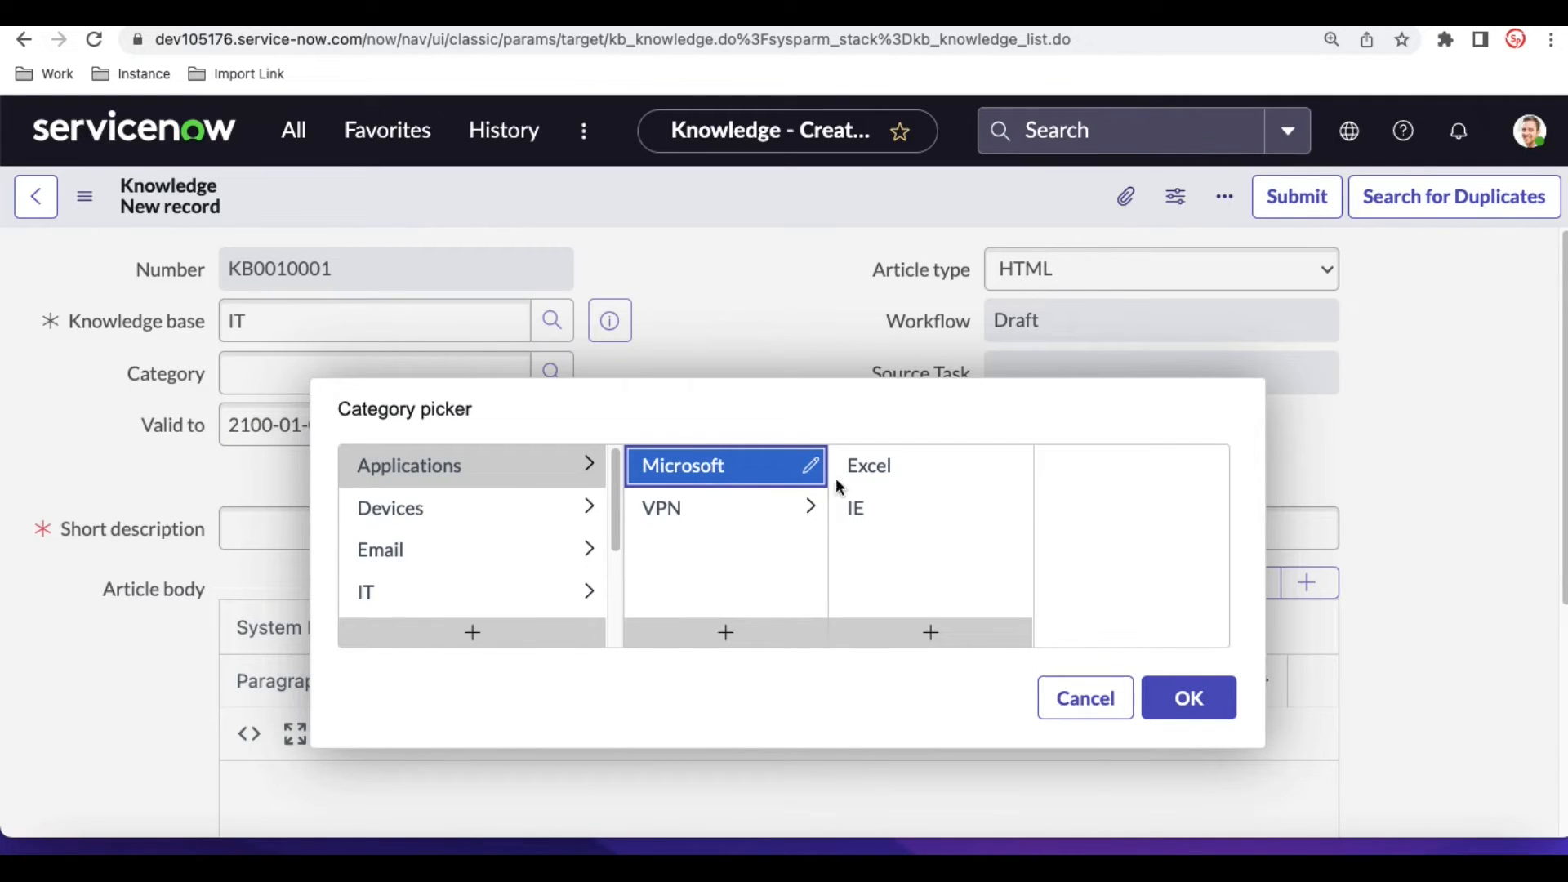
{"action": "left_click", "coordinate": [875, 472]}
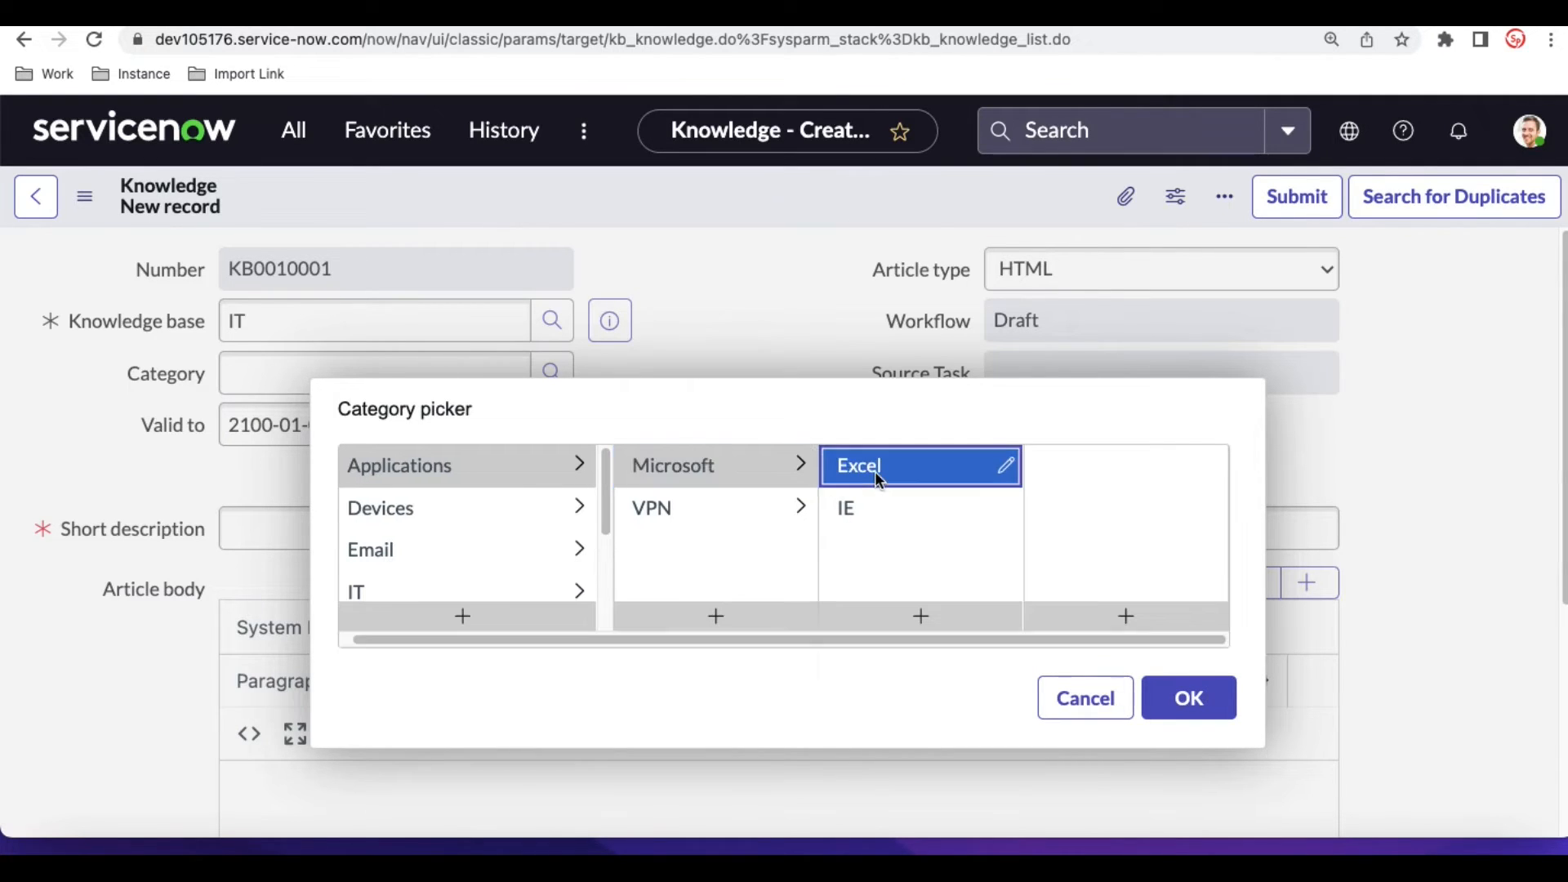
{"action": "left_click", "coordinate": [1178, 719]}
- Enter "Excel Wokes" as the article's short description
{"action": "scroll", "coordinate": [762, 493], "scroll_direction": "down", "scroll_amount": 1}
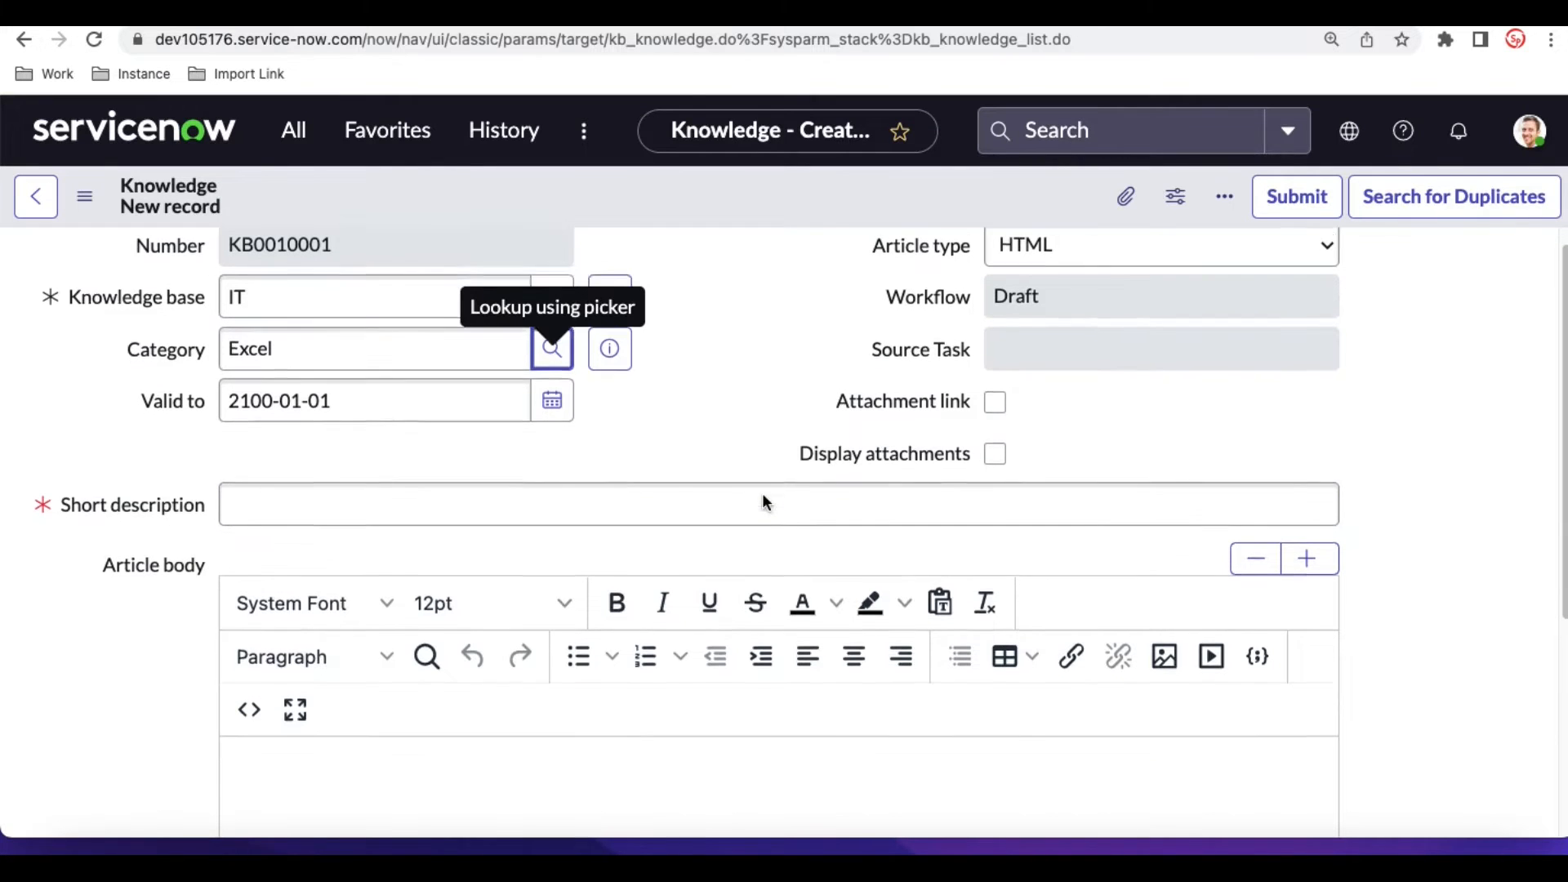
{"action": "left_click", "coordinate": [762, 493]}
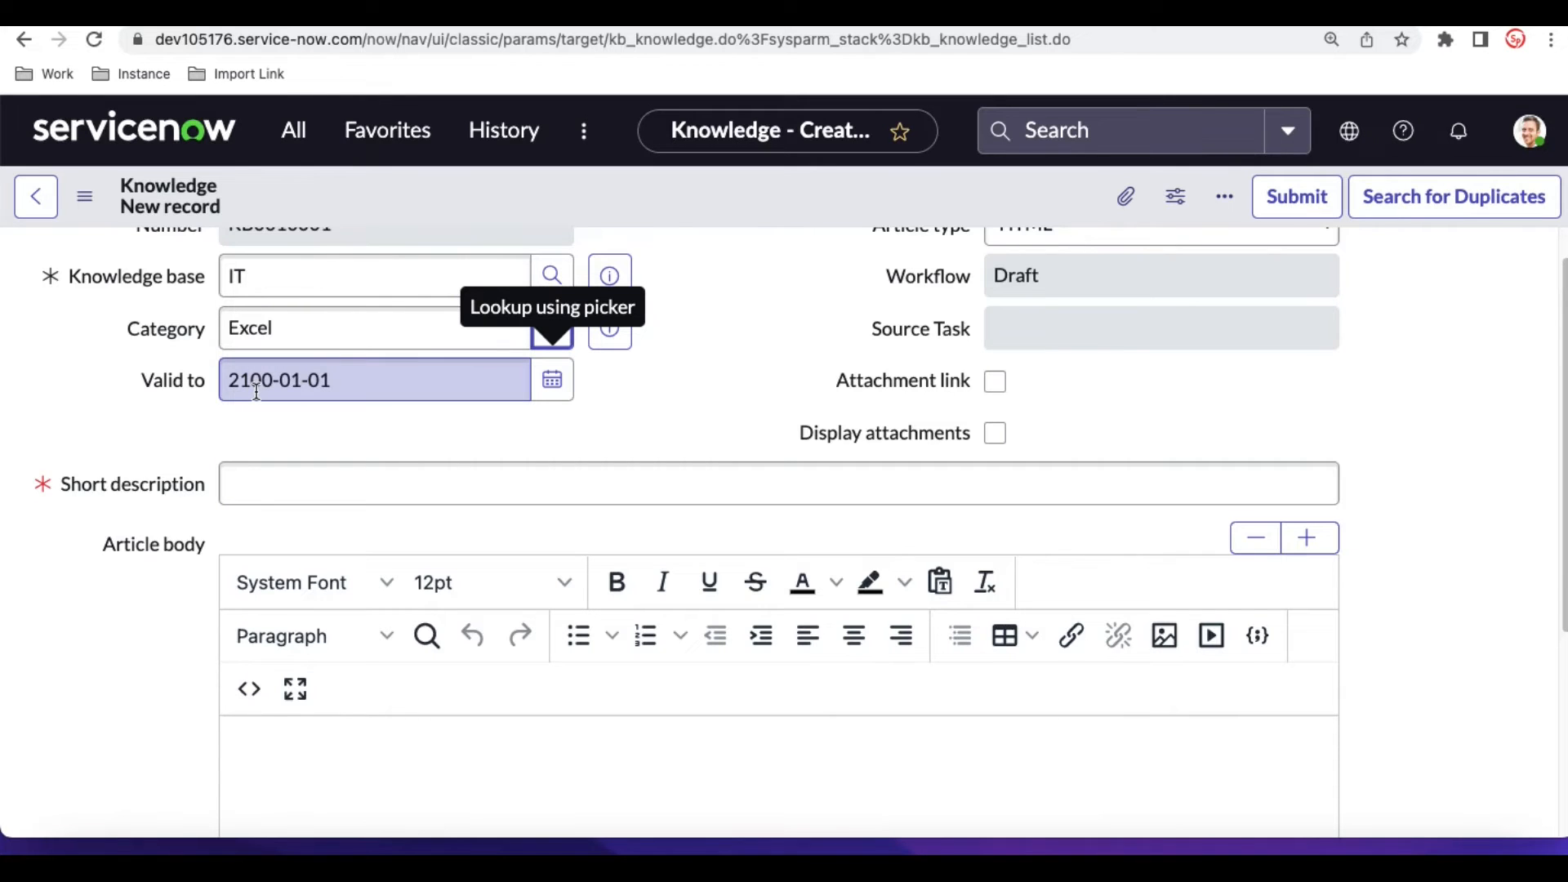
{"action": "scroll", "coordinate": [256, 392], "scroll_direction": "up", "scroll_amount": 1}
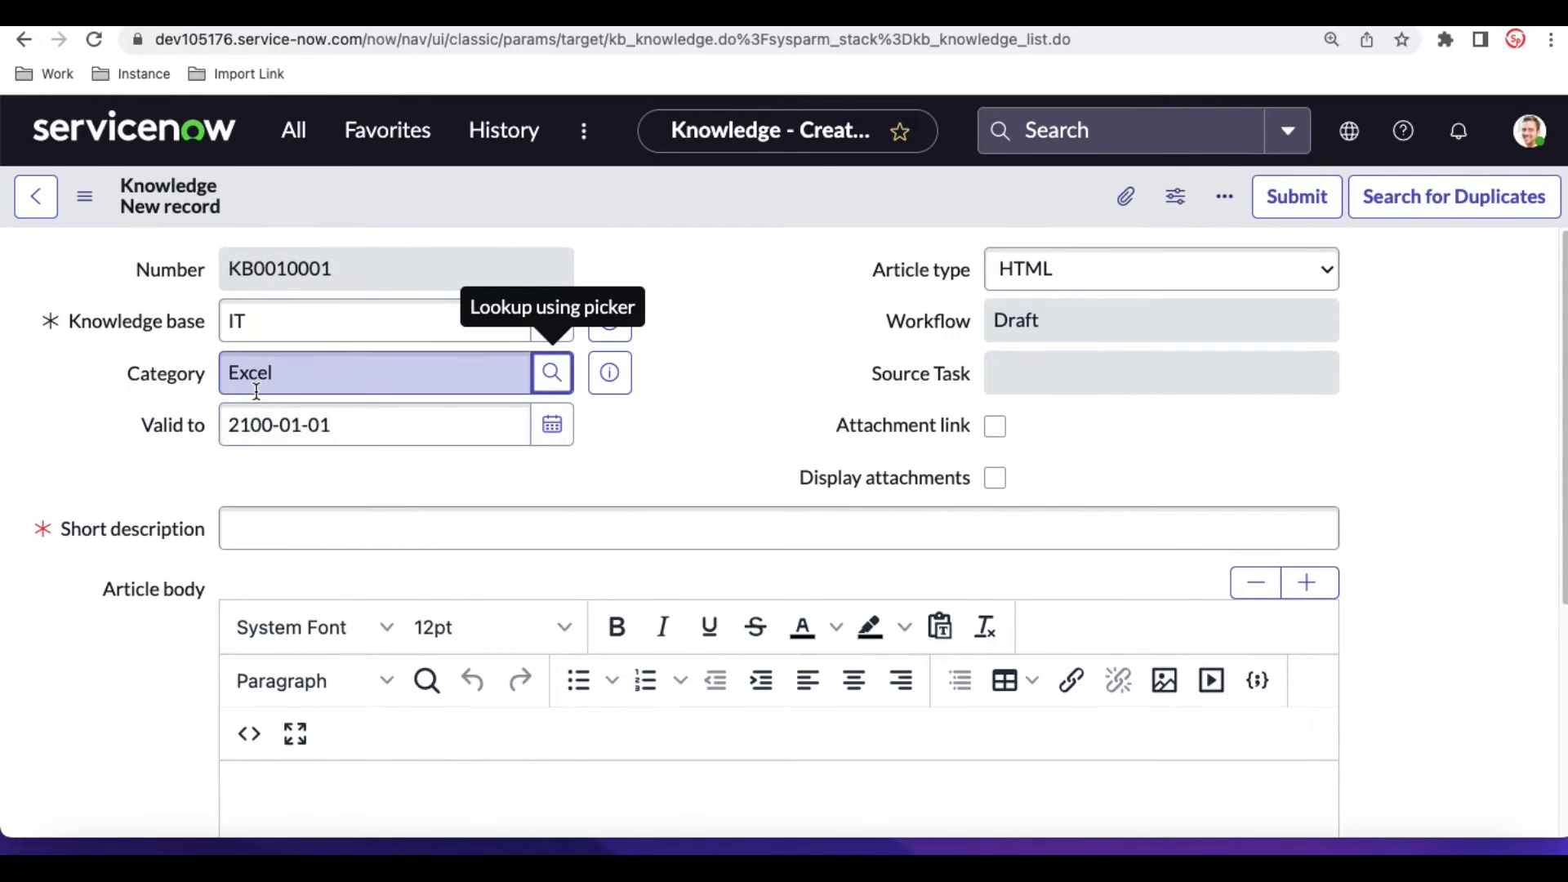
{"action": "left_click", "coordinate": [329, 541]}
{"action": "type", "text": "Excel Wokes"}
{"action": "left_click", "coordinate": [588, 445]}
{"action": "scroll", "coordinate": [589, 448], "scroll_direction": "down", "scroll_amount": 1}
{"action": "scroll", "coordinate": [588, 445], "scroll_direction": "down", "scroll_amount": 3}
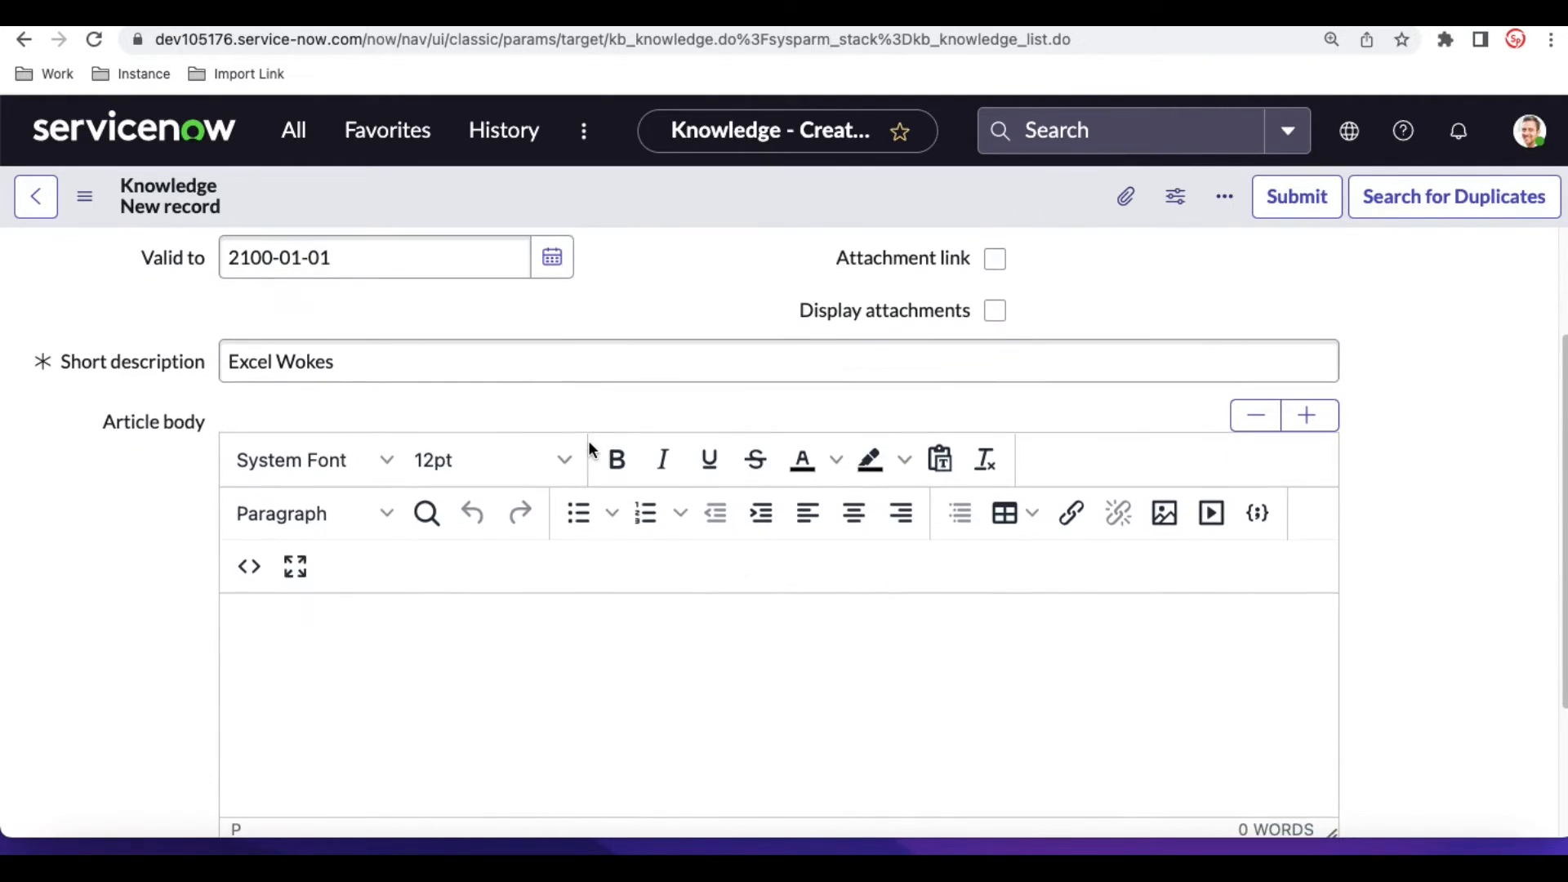
- Copy the short description text into the article body
{"action": "left_click", "coordinate": [421, 372]}
{"action": "key", "text": "ctrl+a"}
{"action": "key", "text": "ctrl+c"}
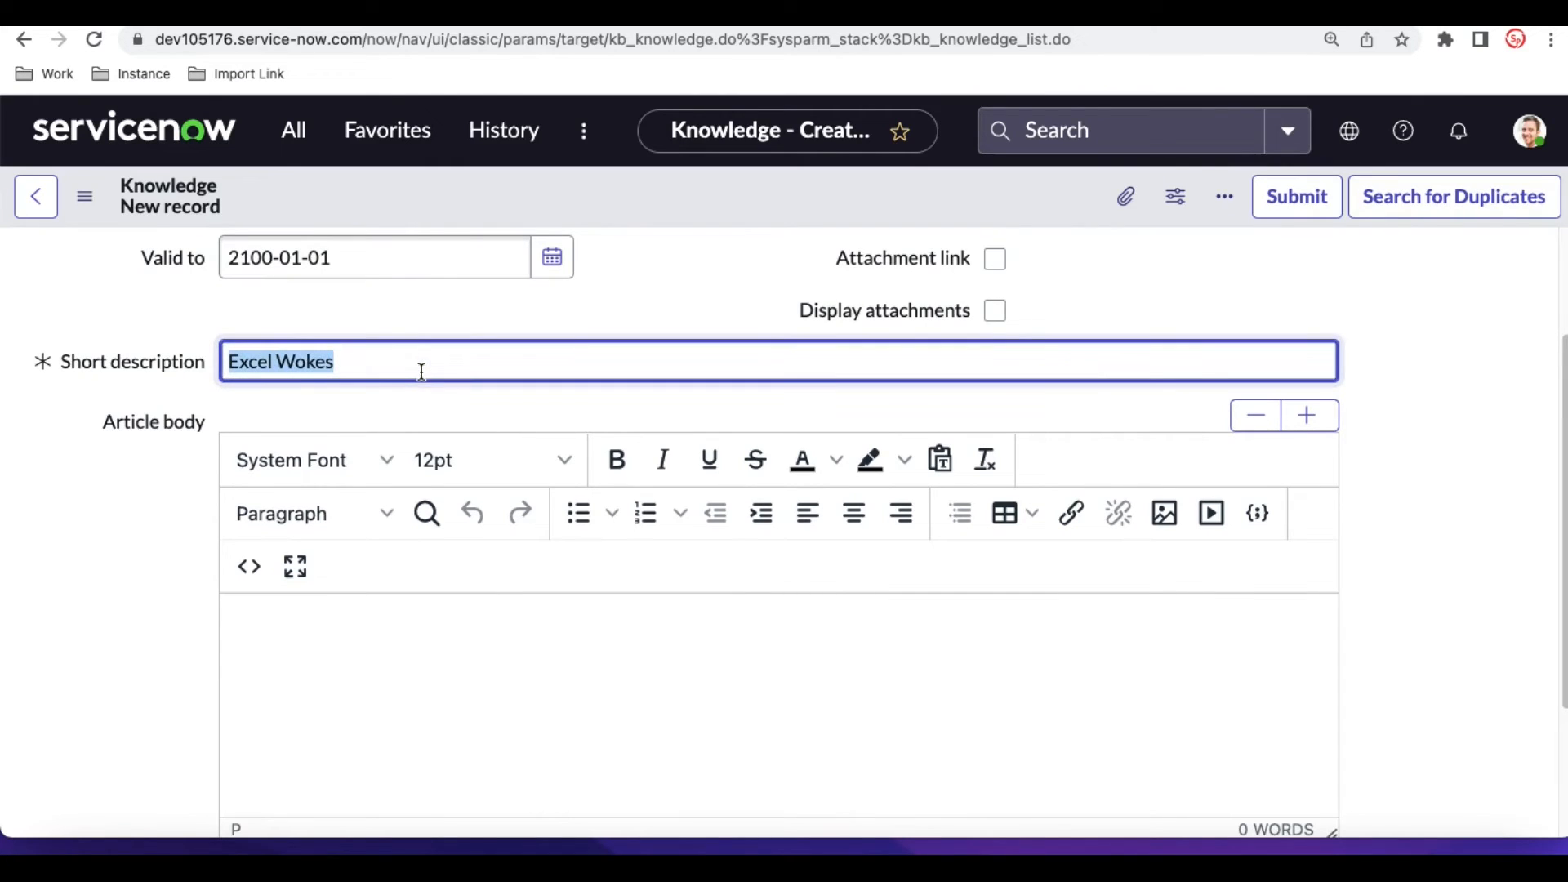
{"action": "left_click", "coordinate": [325, 624]}
{"action": "key", "text": "ctrl+v"}
{"action": "left_click", "coordinate": [324, 628]}
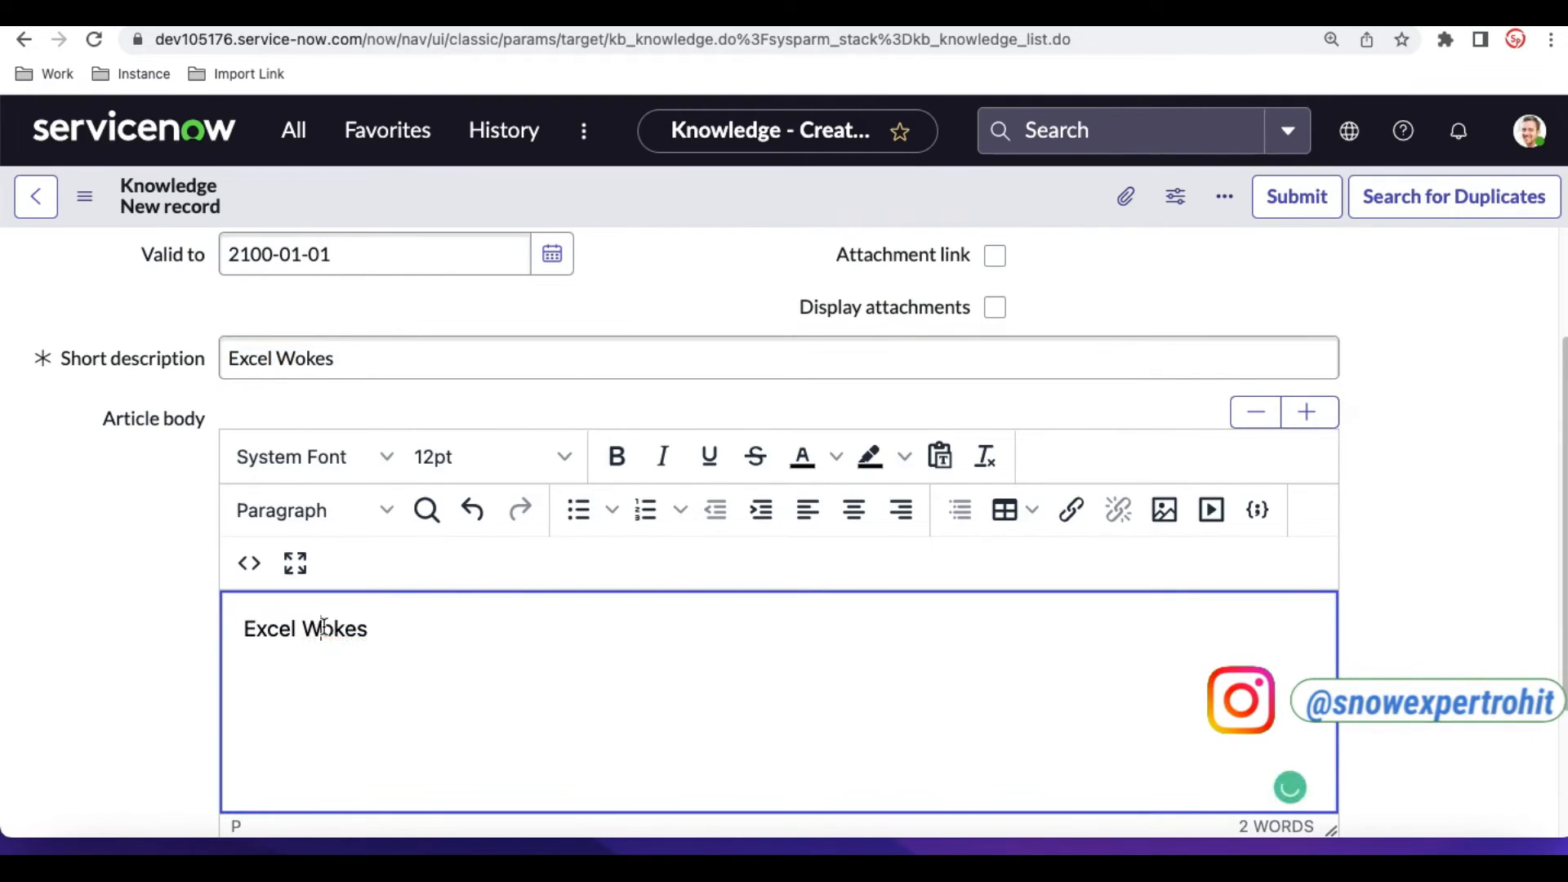
- Correct the short description to "Excel Workes" and replace the article body with the corrected text
{"action": "left_click", "coordinate": [307, 359]}
{"action": "type", "text": "r"}
{"action": "key", "text": "ctrl+a"}
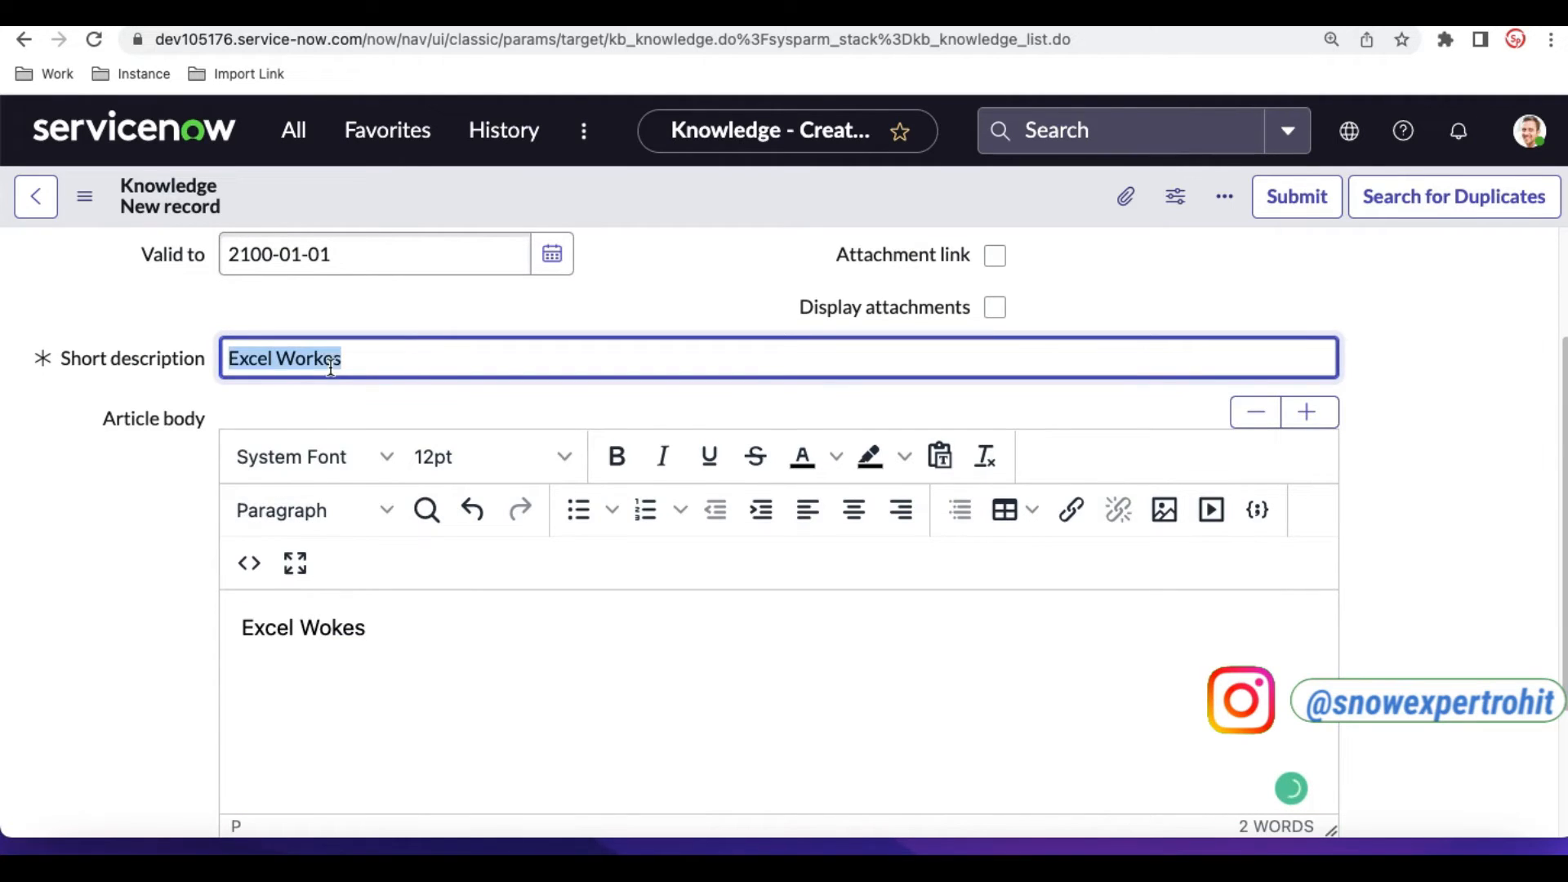
{"action": "left_click", "coordinate": [307, 629]}
{"action": "key", "text": "ctrl+a"}
{"action": "key", "text": "ctrl+v"}
{"action": "left_click", "coordinate": [122, 631]}
{"action": "scroll", "coordinate": [122, 630], "scroll_direction": "down", "scroll_amount": 3}
{"action": "scroll", "coordinate": [122, 630], "scroll_direction": "up", "scroll_amount": 5}
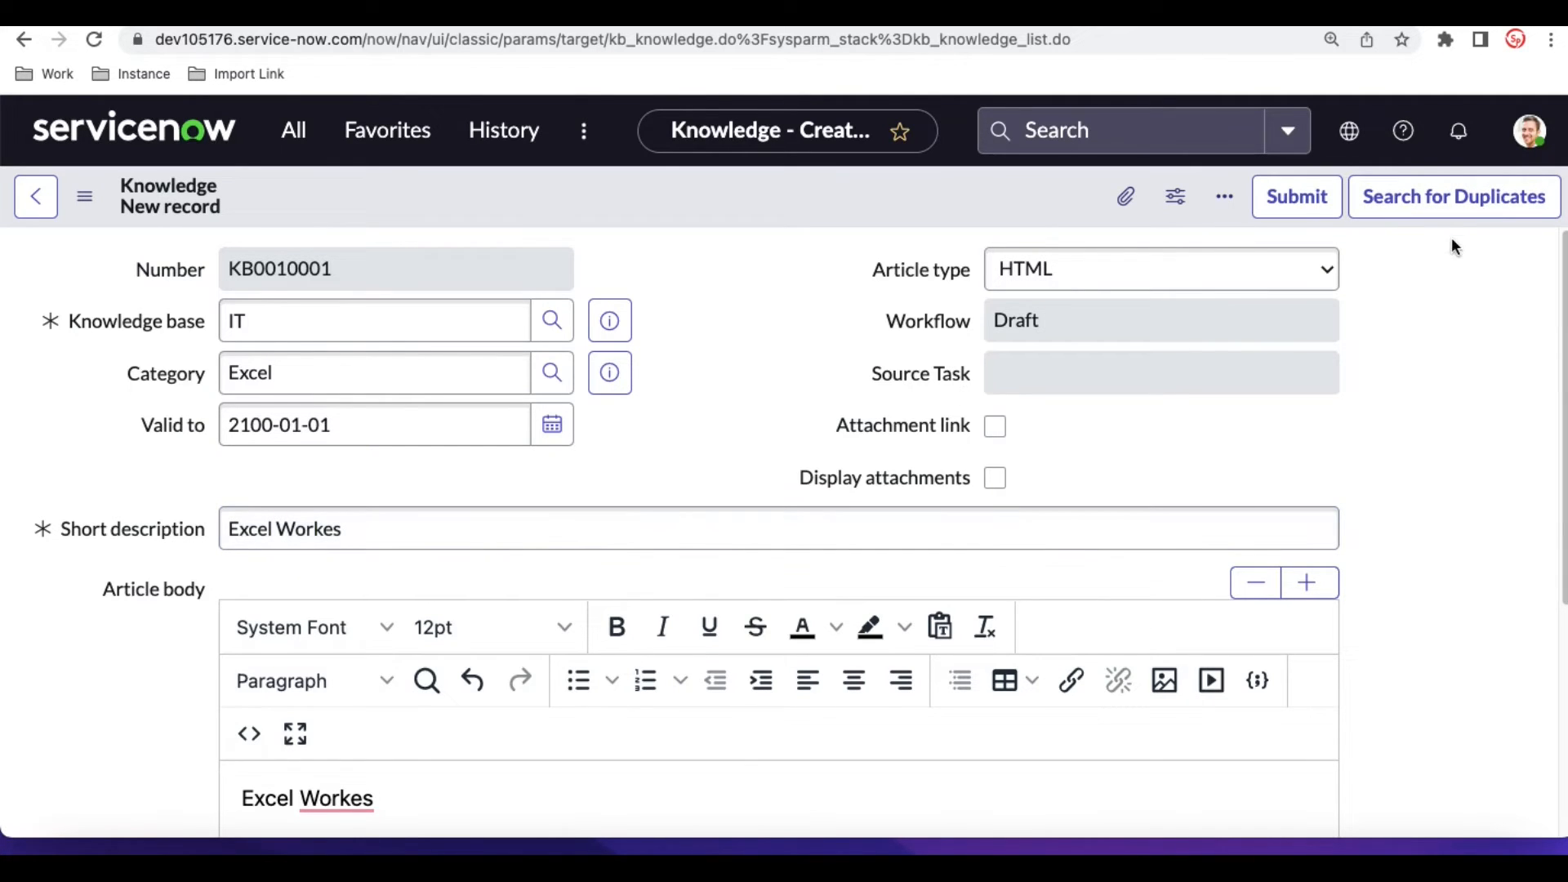
- Search for duplicates of the new article, return to its form and submit it
{"action": "left_click", "coordinate": [1461, 204]}
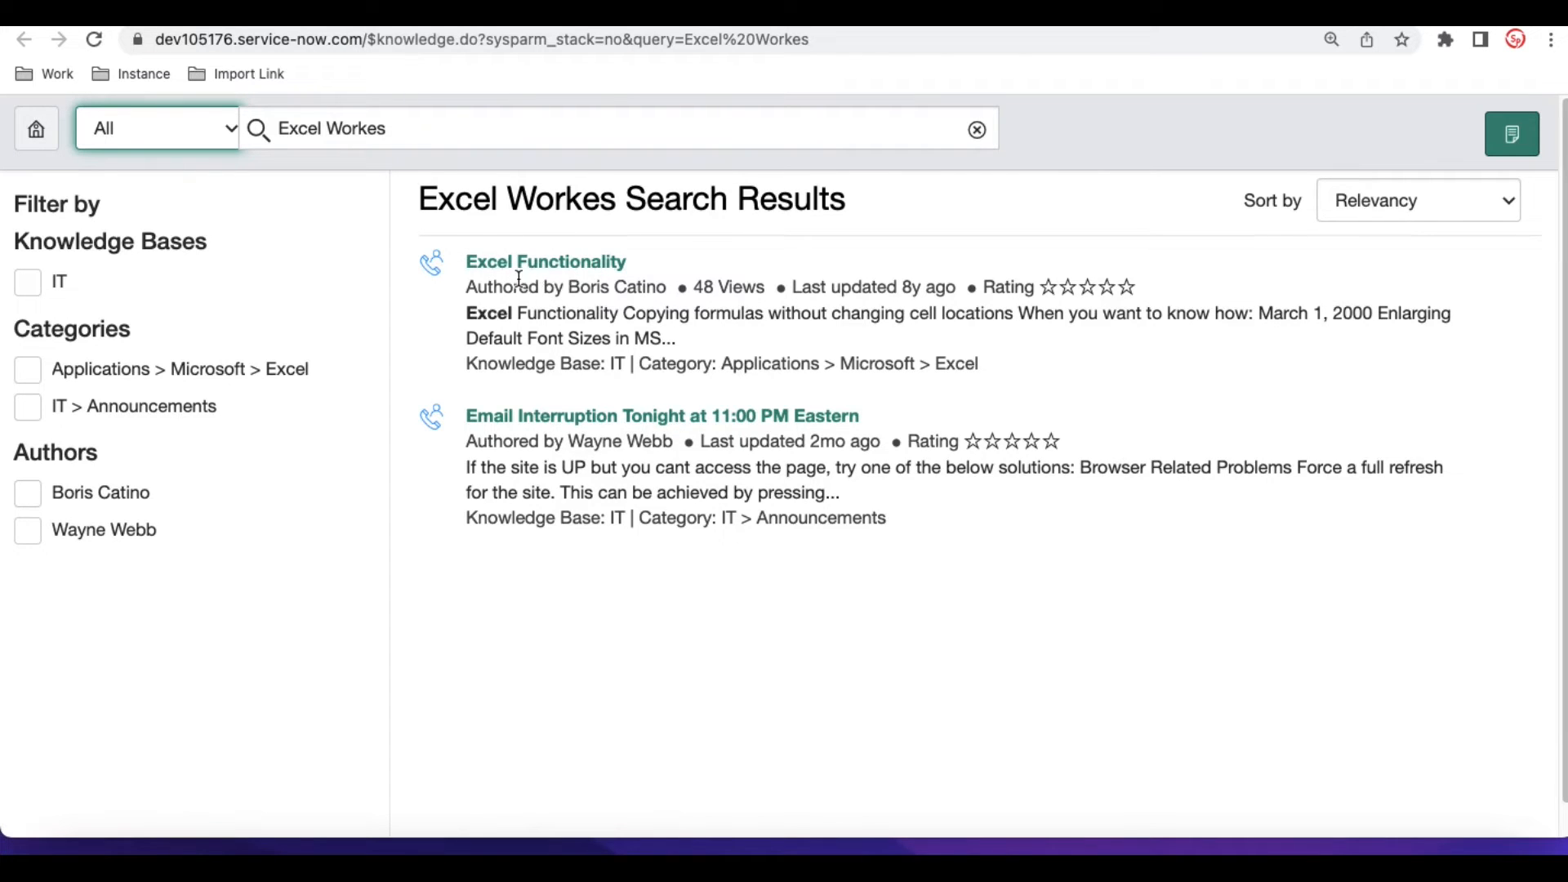
{"action": "left_click", "coordinate": [491, 13]}
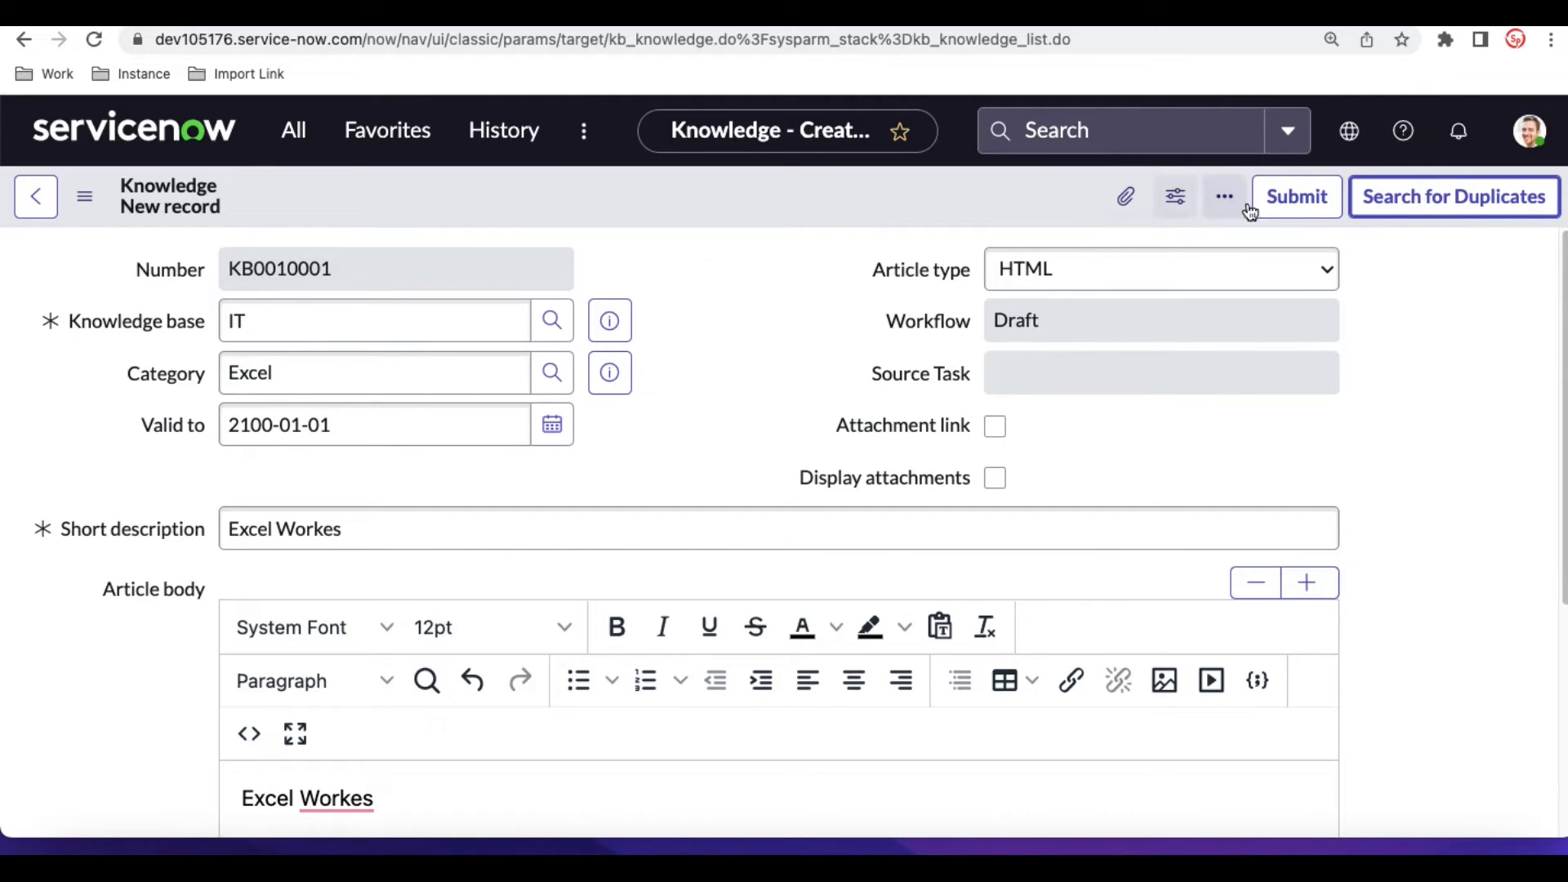
{"action": "left_click", "coordinate": [1302, 215]}
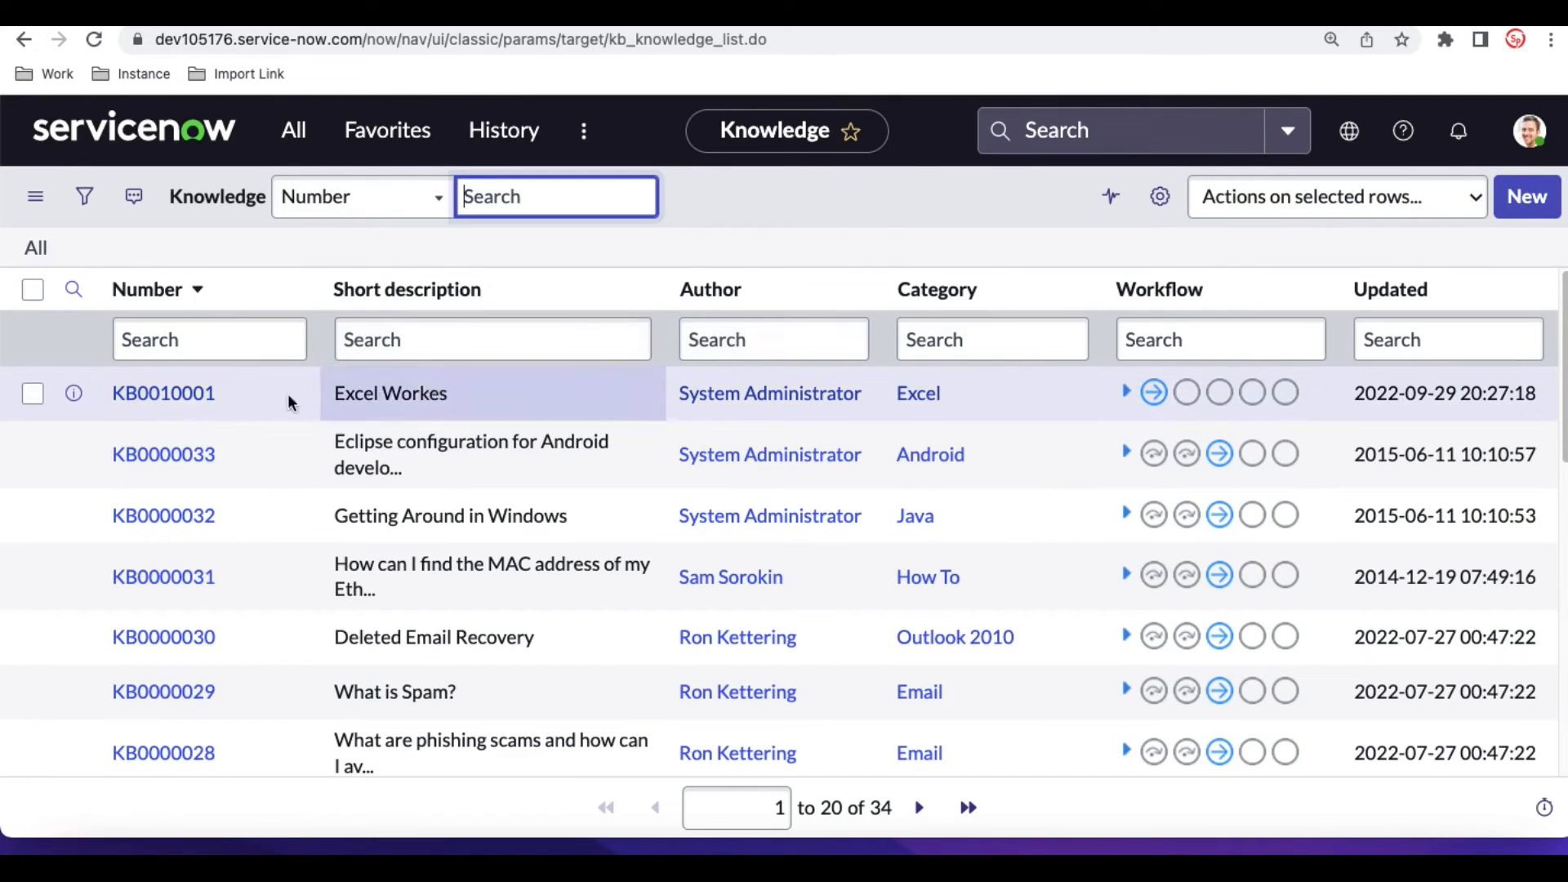
- Open the submitted Excel Workes draft article, review its form and publish it
{"action": "left_click", "coordinate": [176, 398]}
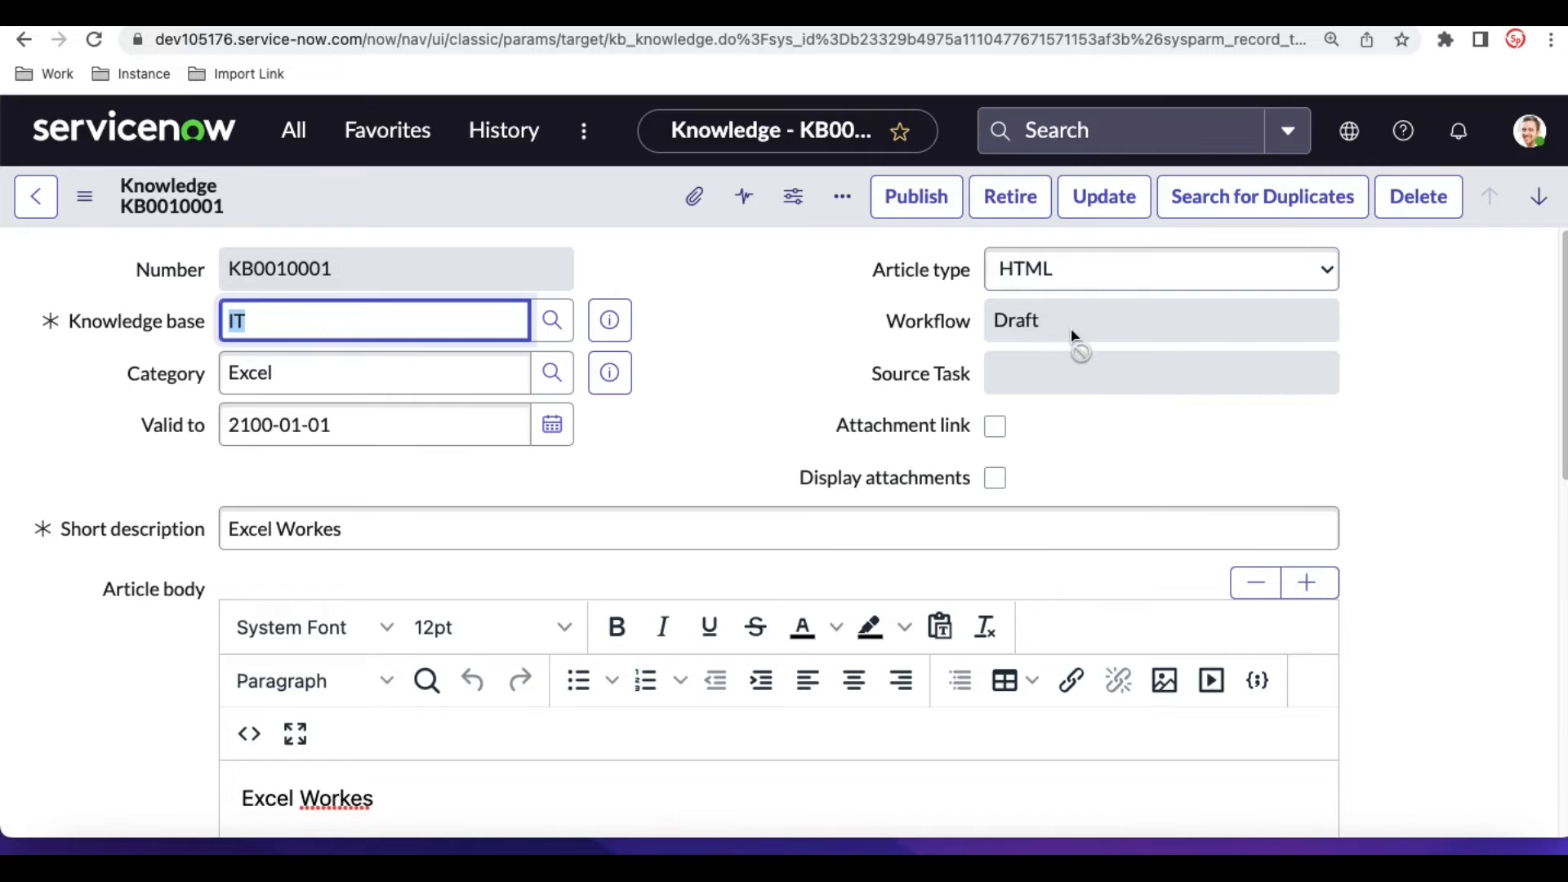
{"action": "scroll", "coordinate": [814, 415], "scroll_direction": "down", "scroll_amount": 2}
{"action": "scroll", "coordinate": [814, 417], "scroll_direction": "down", "scroll_amount": 2}
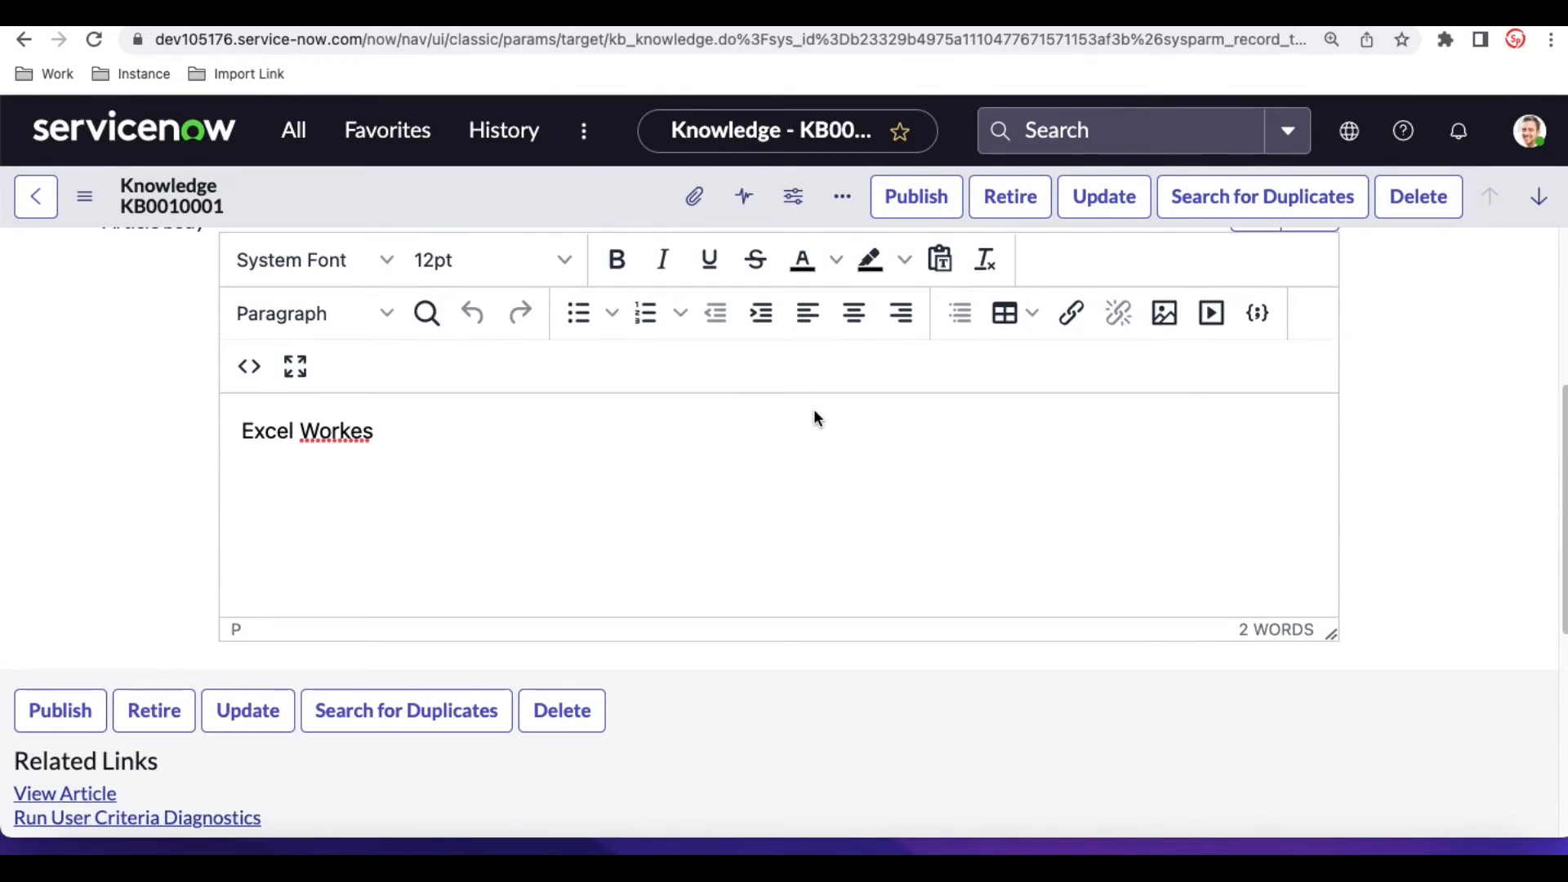
{"action": "scroll", "coordinate": [814, 413], "scroll_direction": "up", "scroll_amount": 4}
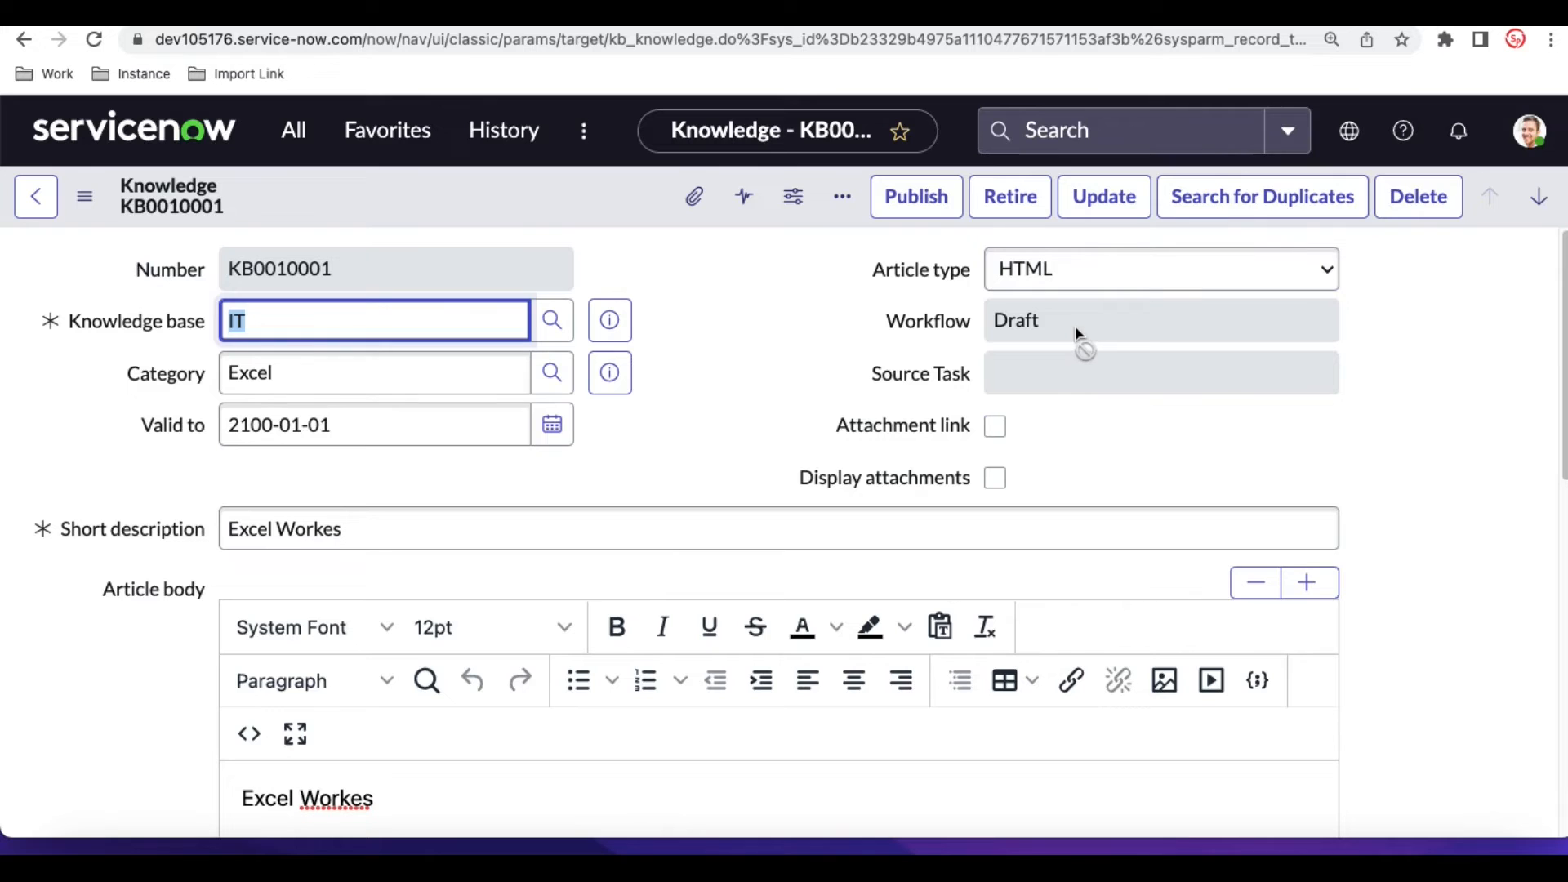
{"action": "left_click", "coordinate": [933, 210]}
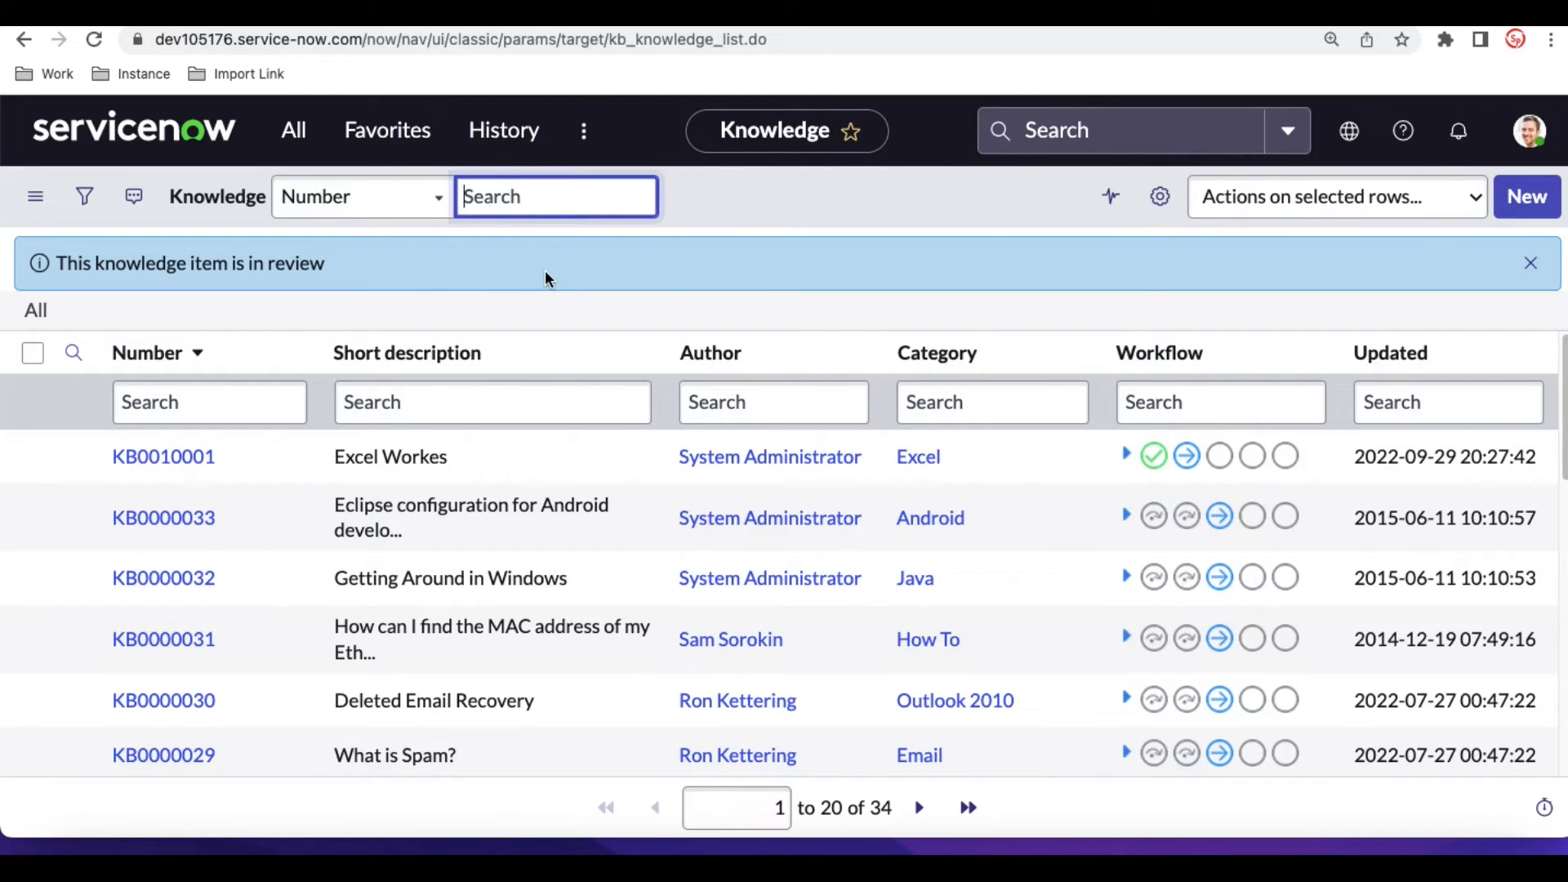
- Reopen the Excel Workes article, approve its requested approval and review the updated record
{"action": "left_click", "coordinate": [128, 457]}
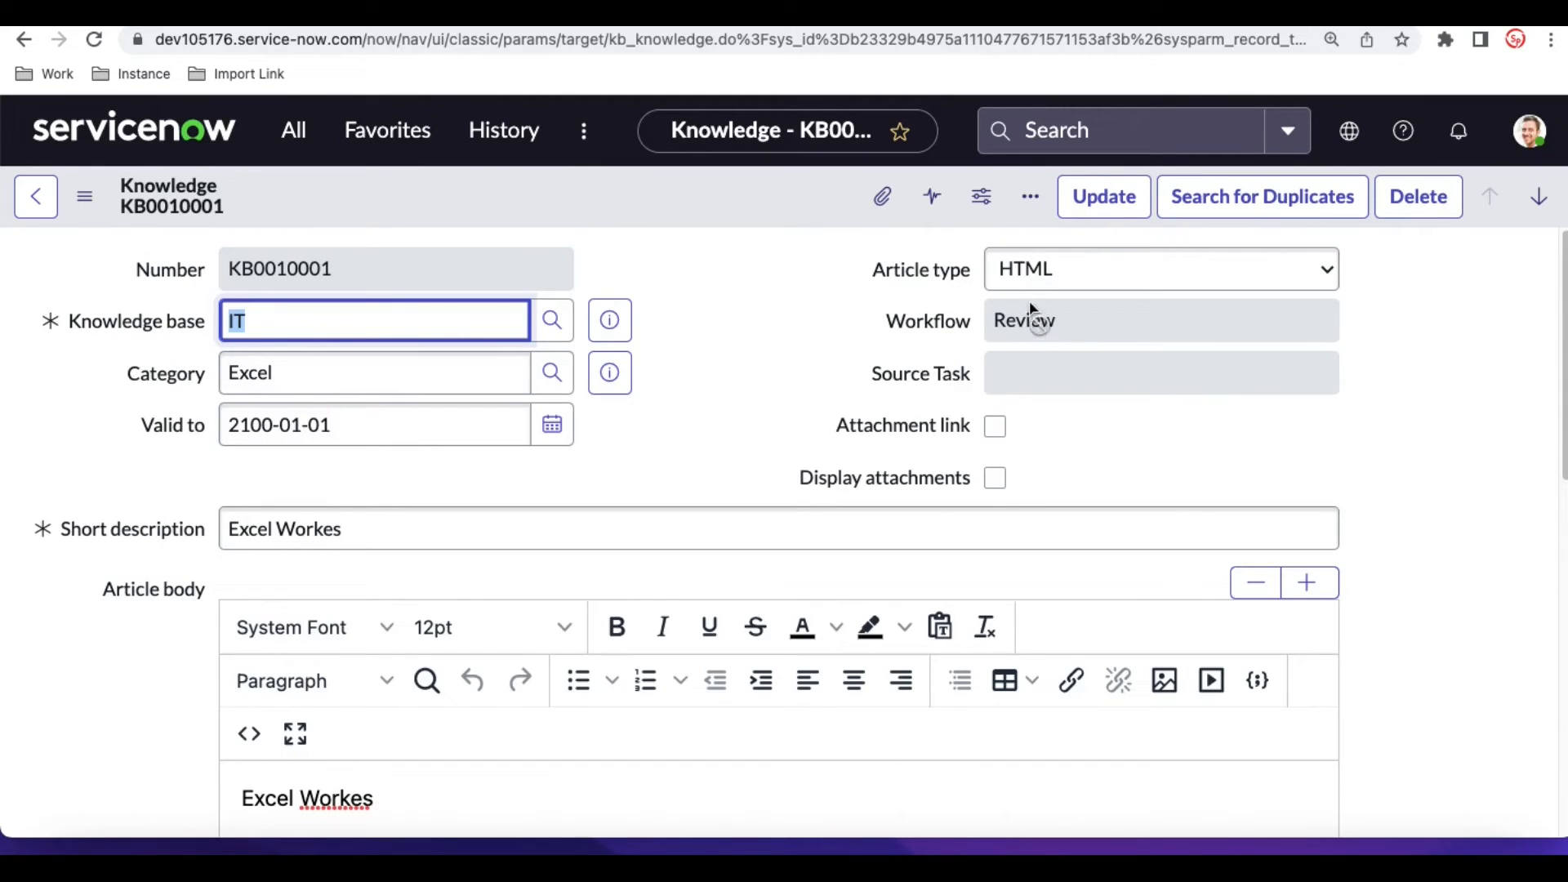
{"action": "scroll", "coordinate": [892, 321], "scroll_direction": "down", "scroll_amount": 1}
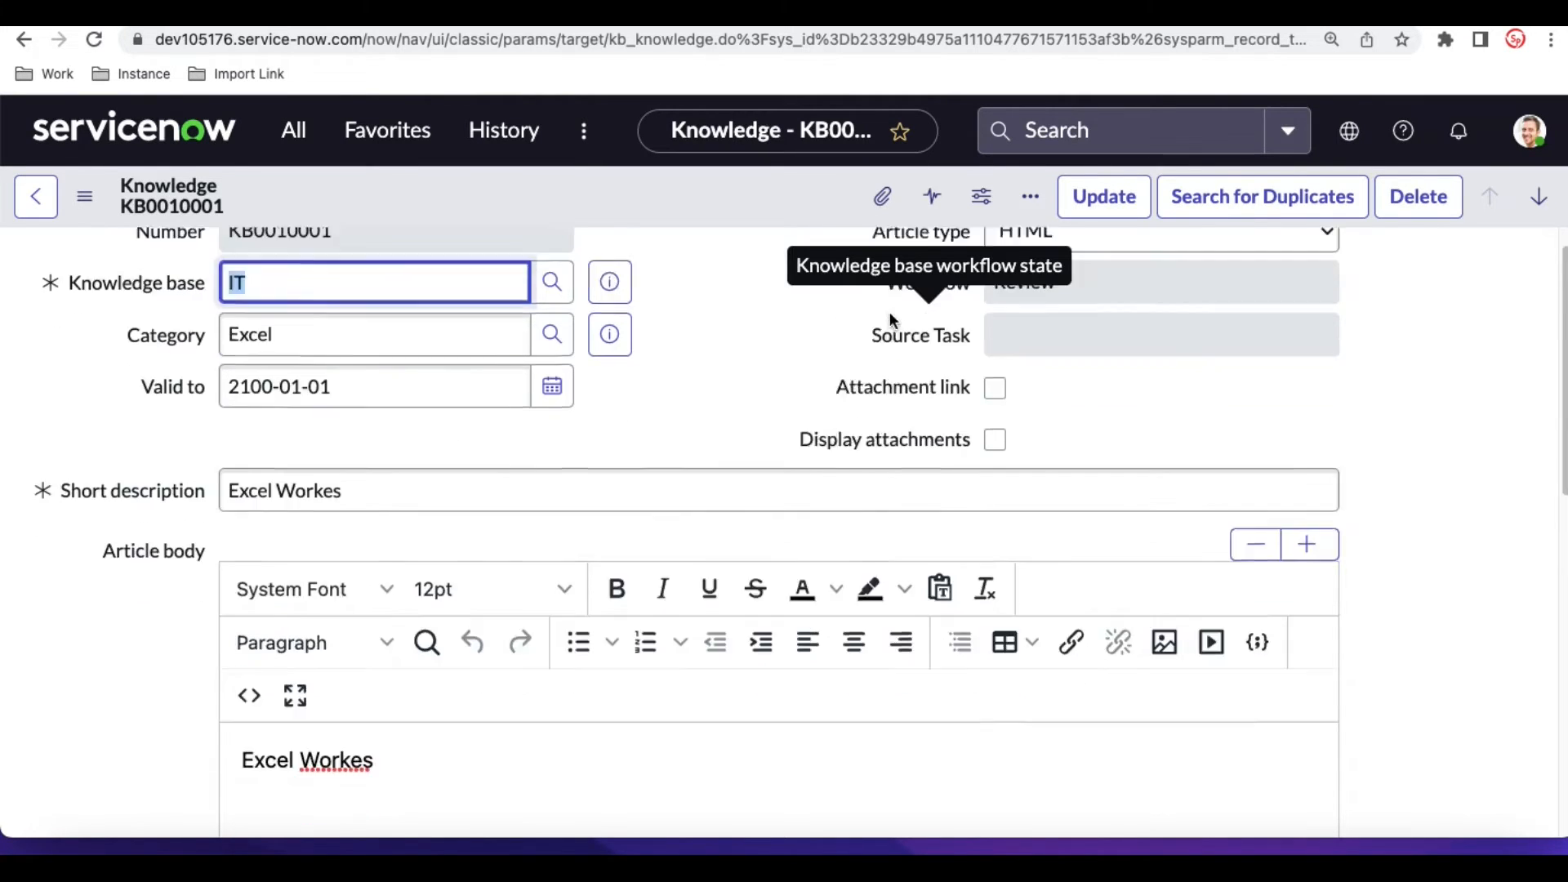
{"action": "scroll", "coordinate": [891, 318], "scroll_direction": "down", "scroll_amount": 15}
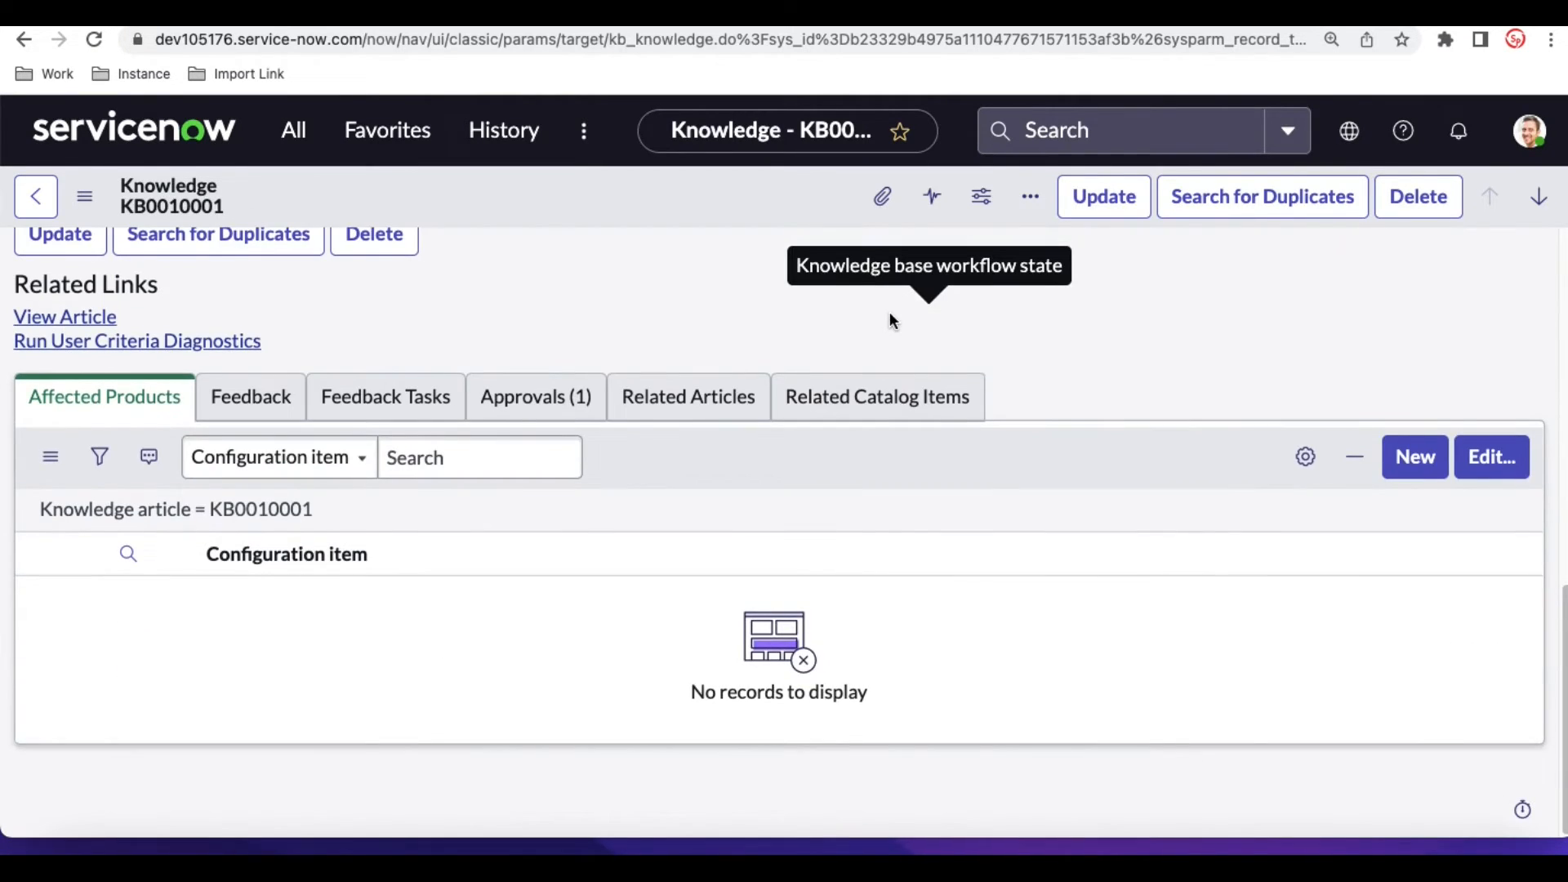
{"action": "left_click", "coordinate": [557, 400]}
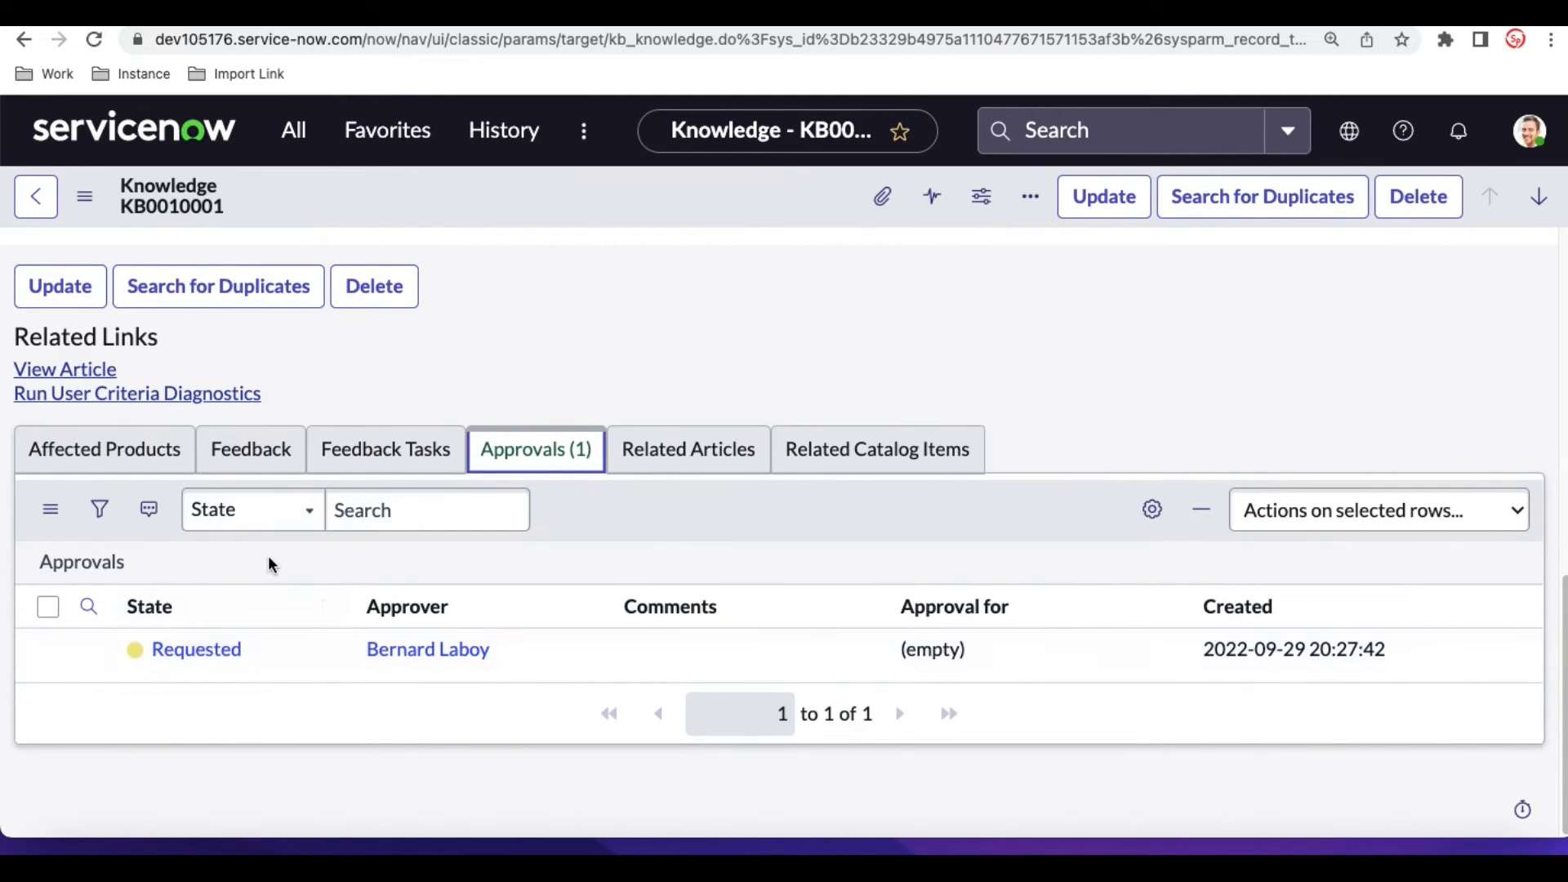
{"action": "right_click", "coordinate": [182, 640]}
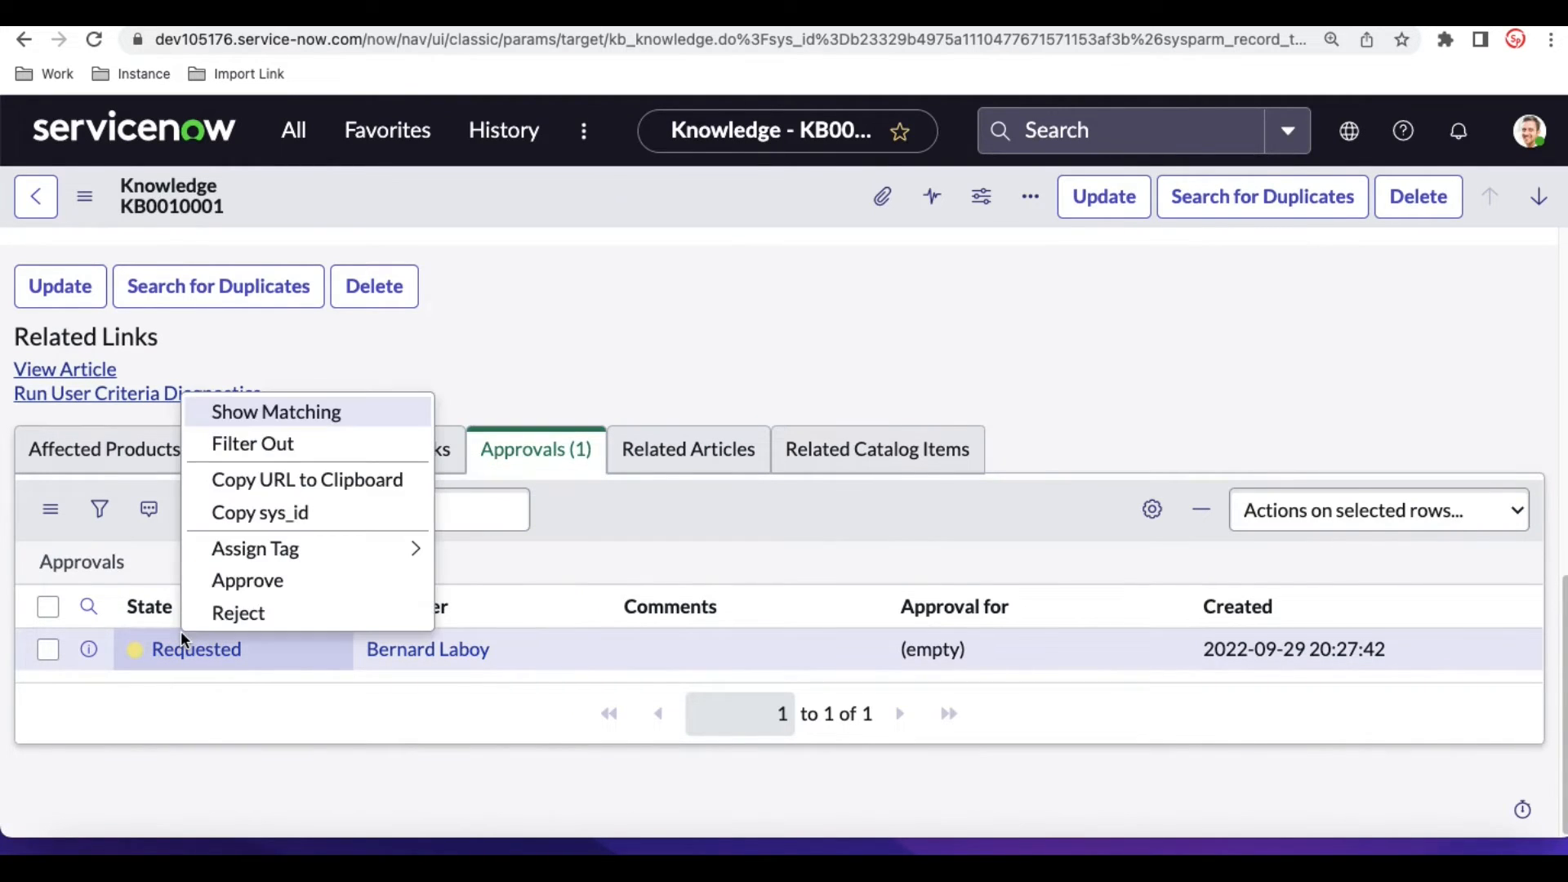
{"action": "left_click", "coordinate": [219, 580]}
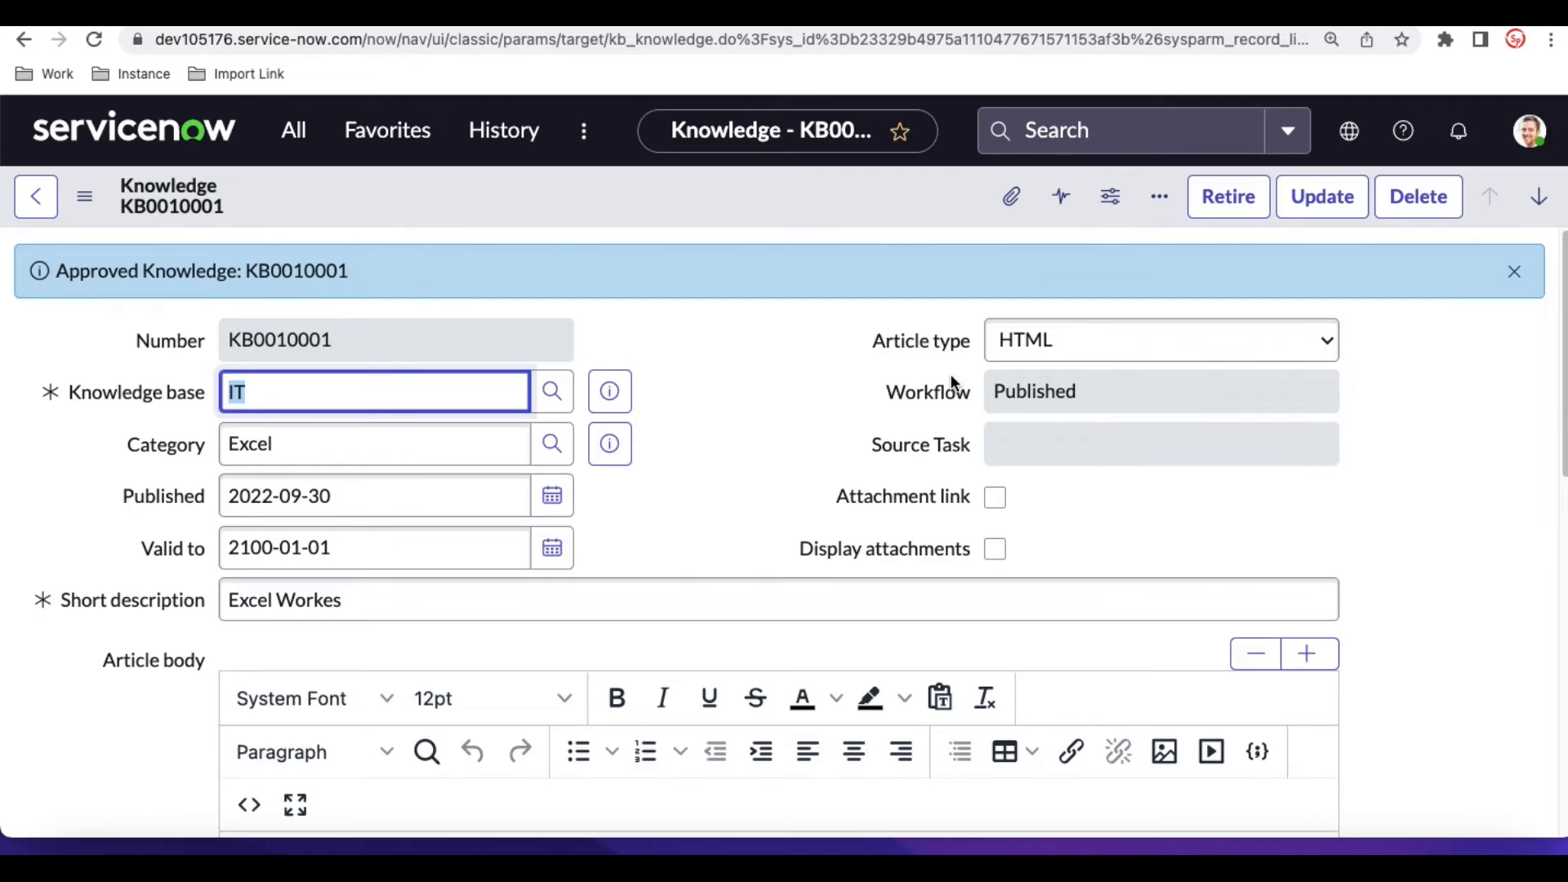
{"action": "scroll", "coordinate": [952, 380], "scroll_direction": "down", "scroll_amount": 8}
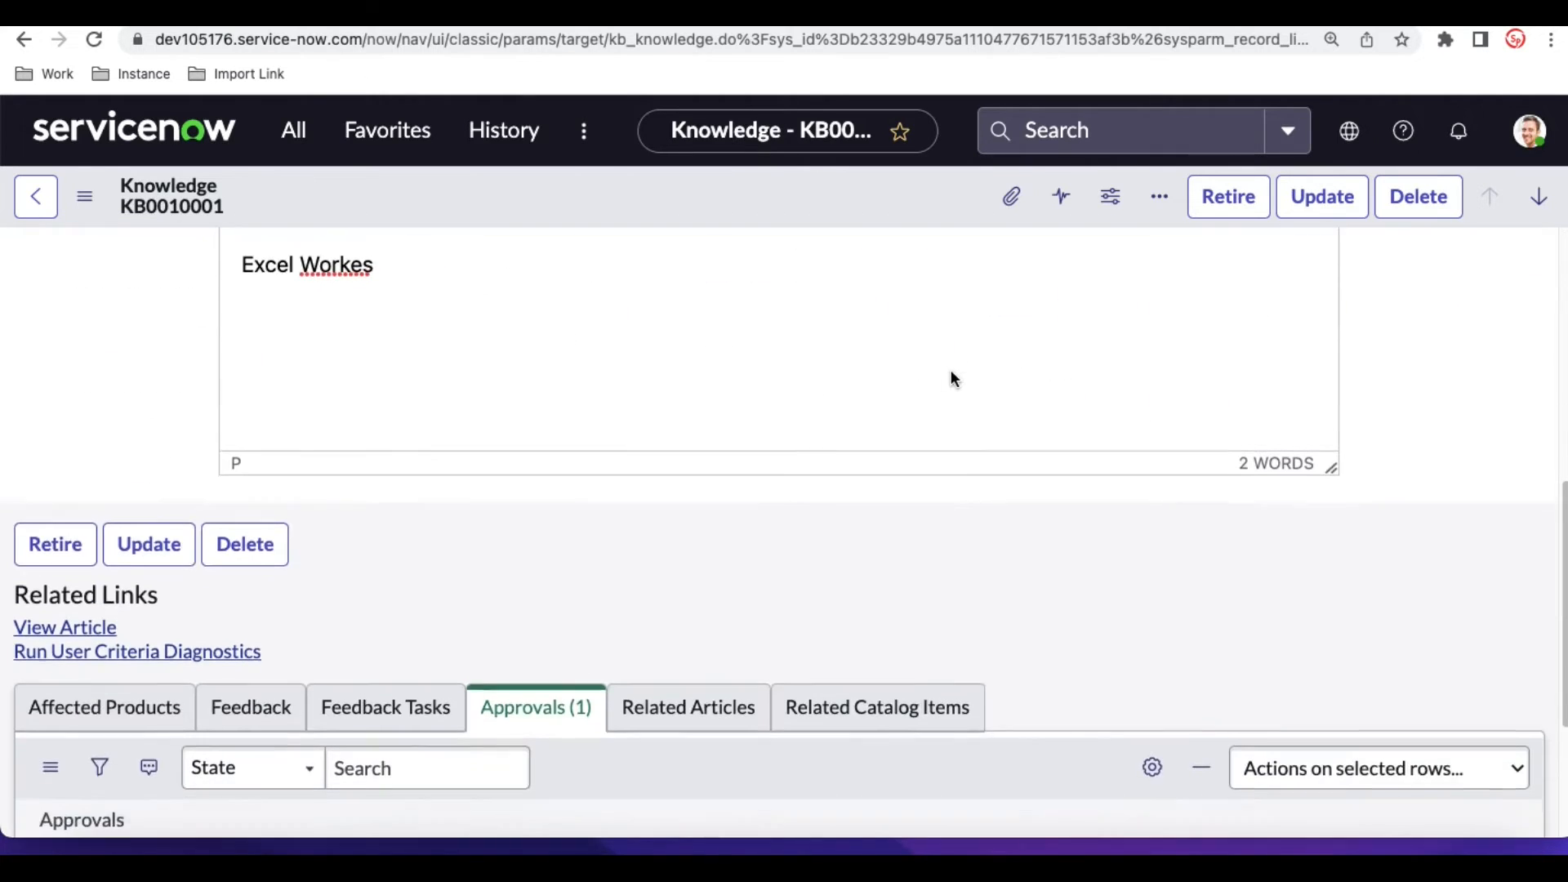
{"action": "scroll", "coordinate": [951, 378], "scroll_direction": "up", "scroll_amount": 8}
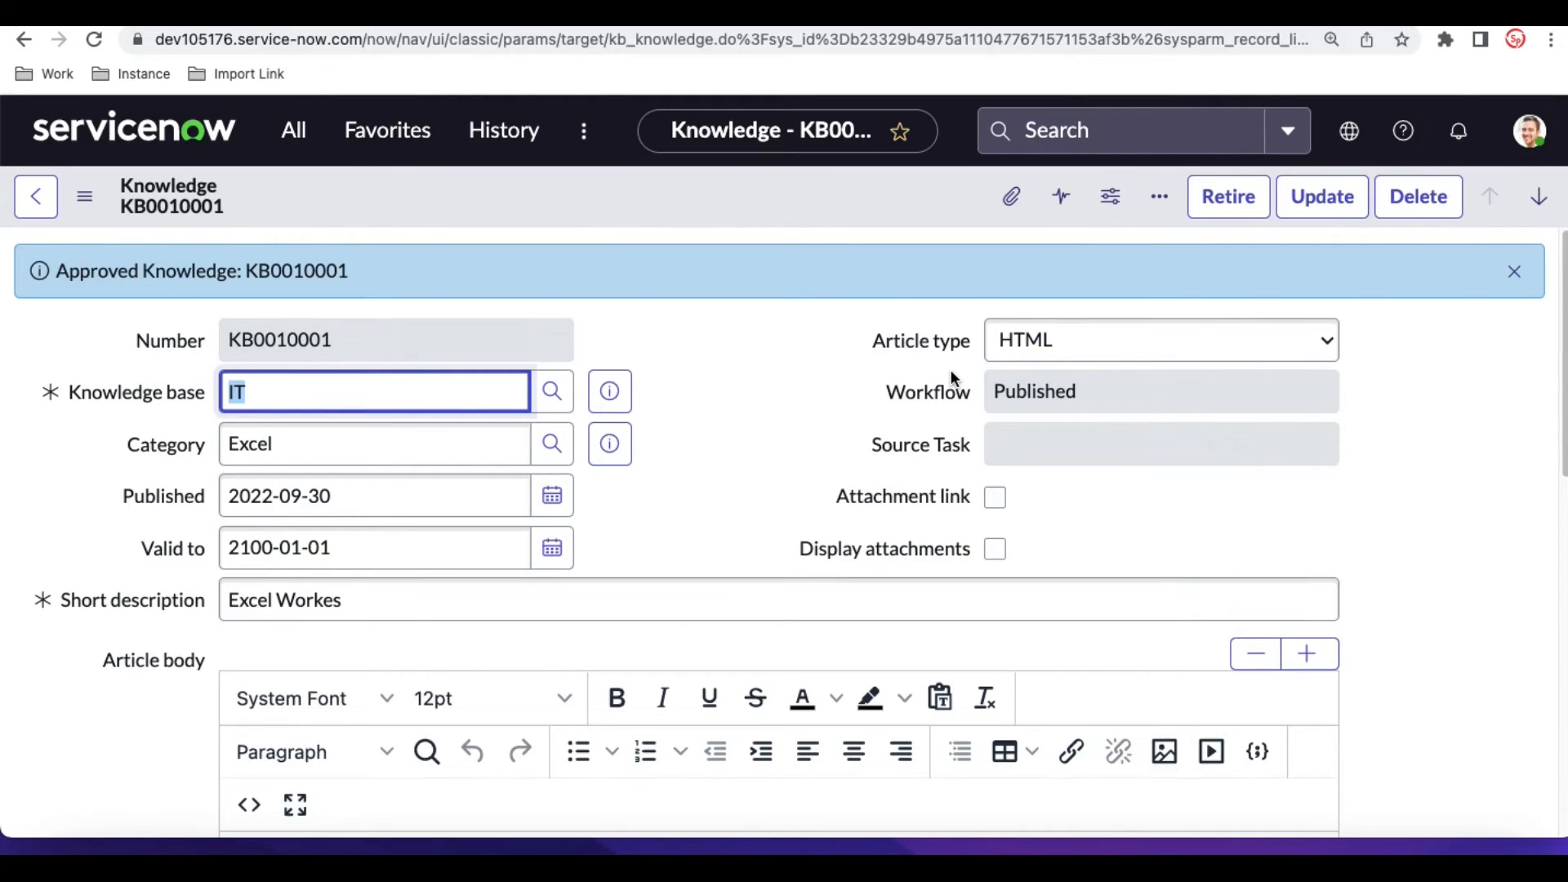
{"action": "scroll", "coordinate": [951, 371], "scroll_direction": "down", "scroll_amount": 10}
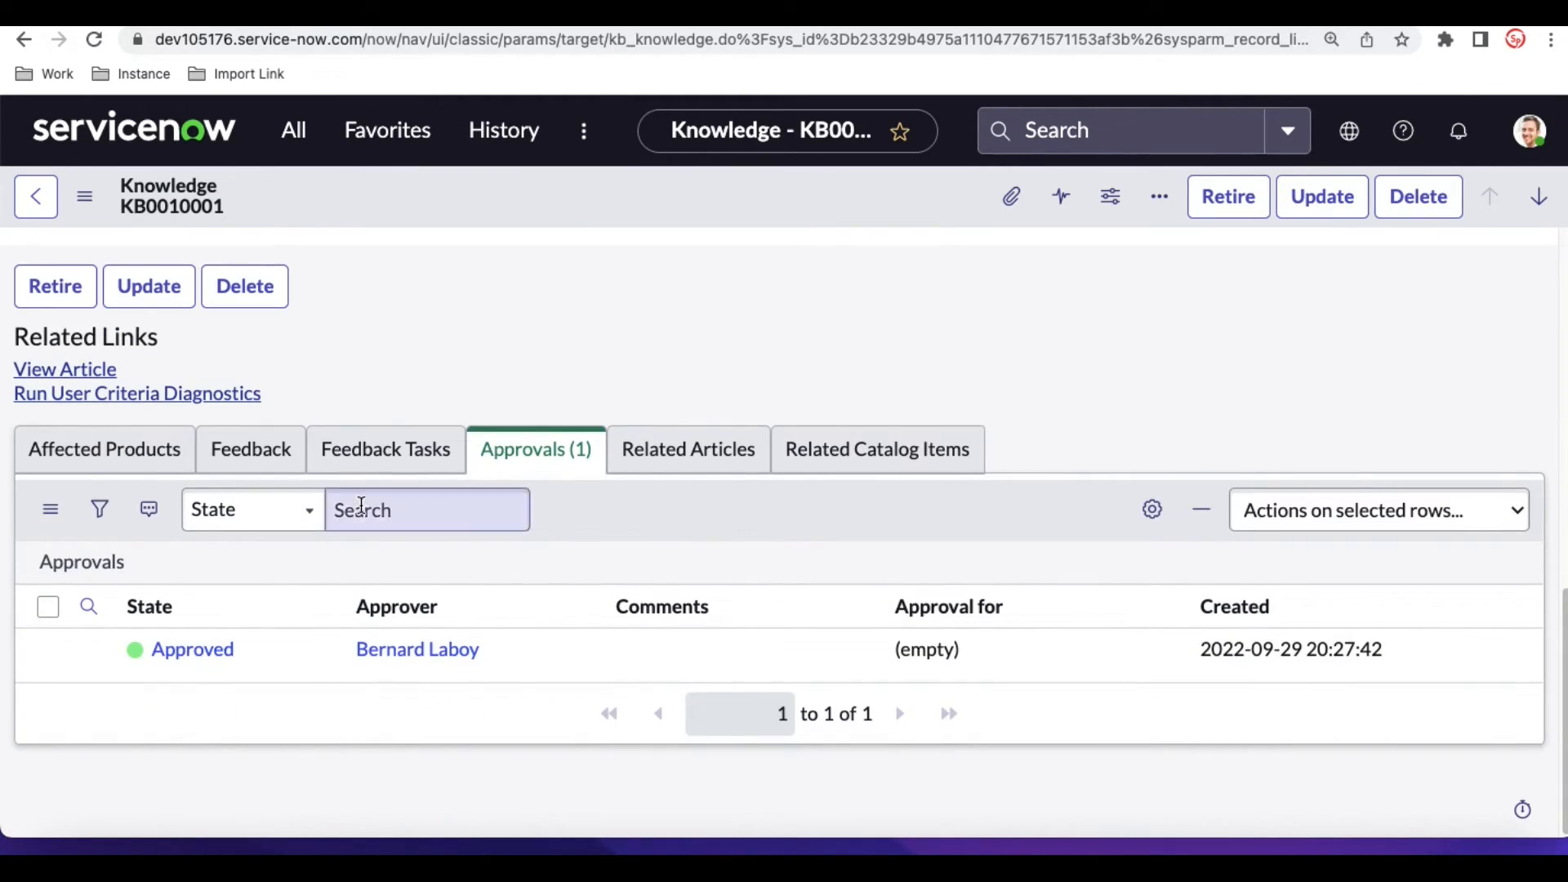
- View the published Excel Workes article, mark it as helpful and post the comment "ok"
{"action": "left_click", "coordinate": [96, 370]}
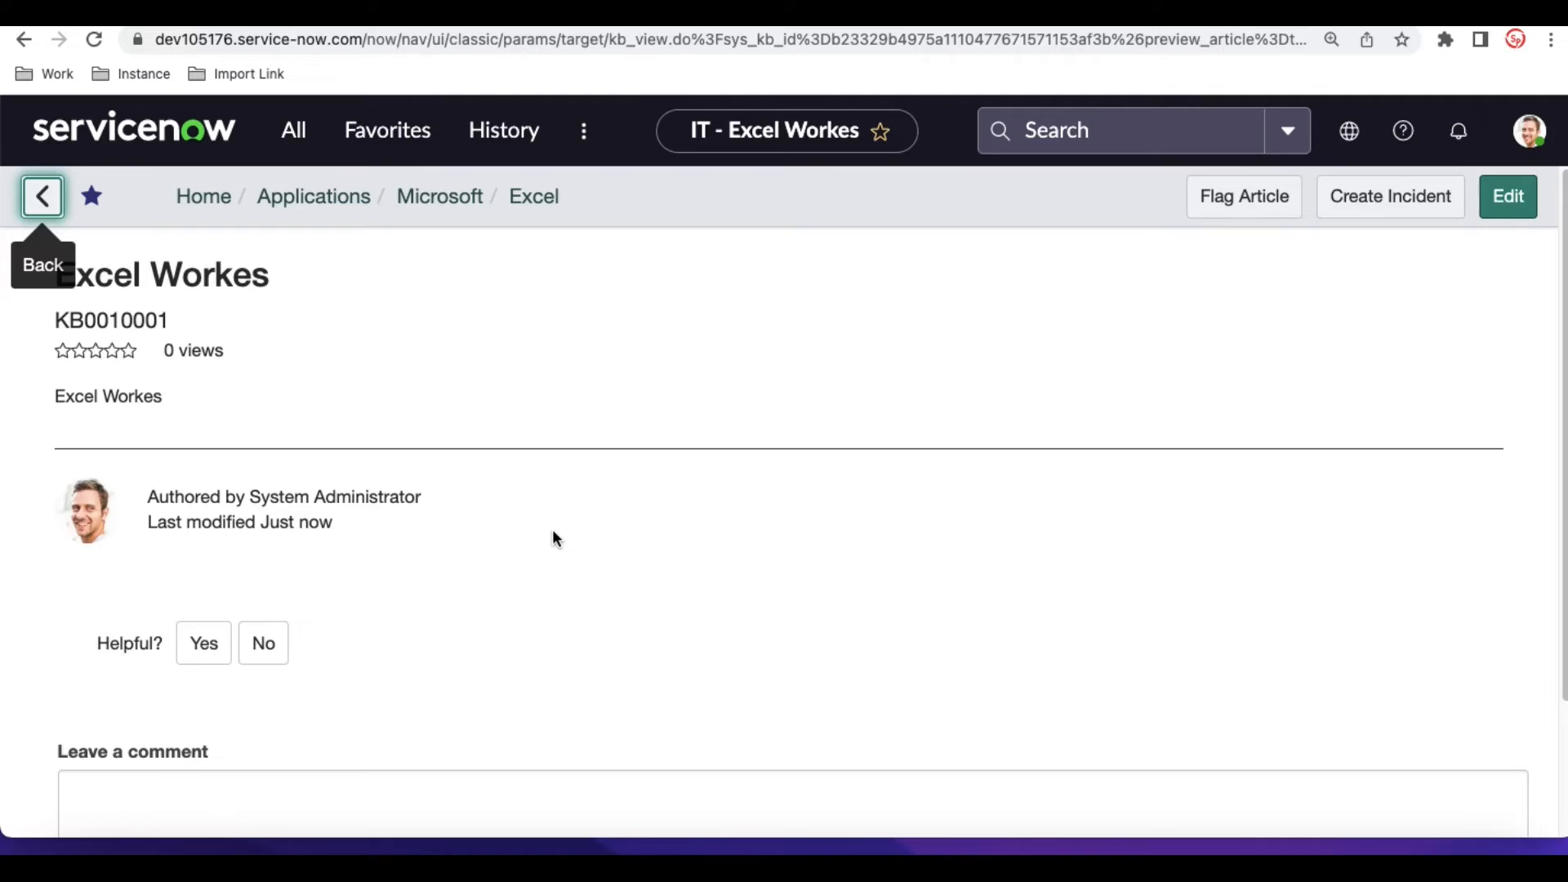
{"action": "scroll", "coordinate": [553, 539], "scroll_direction": "down", "scroll_amount": 3}
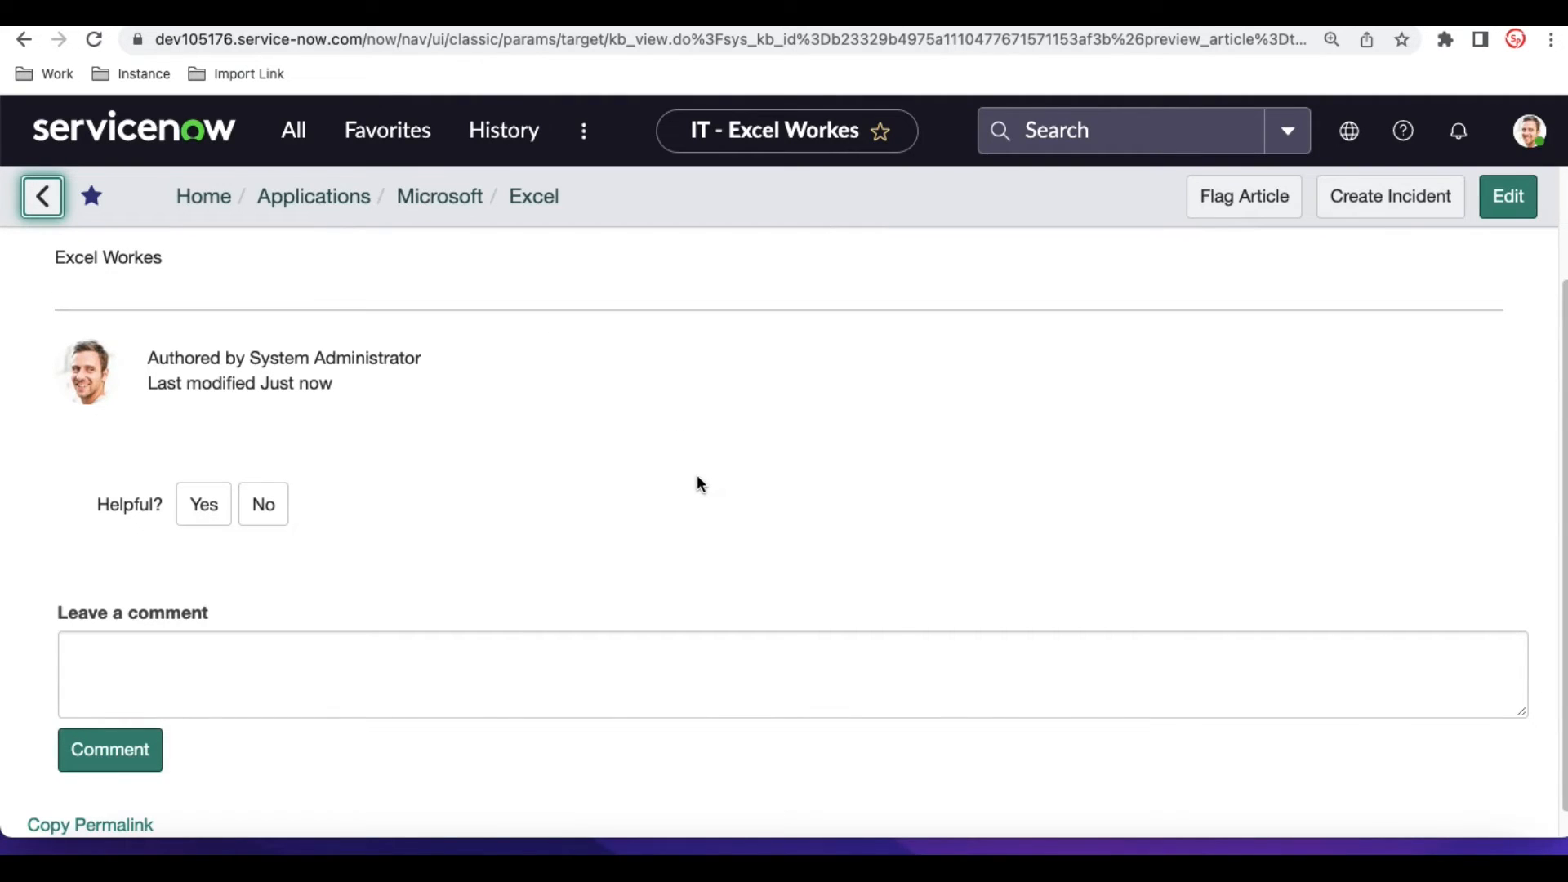
{"action": "left_click", "coordinate": [196, 509]}
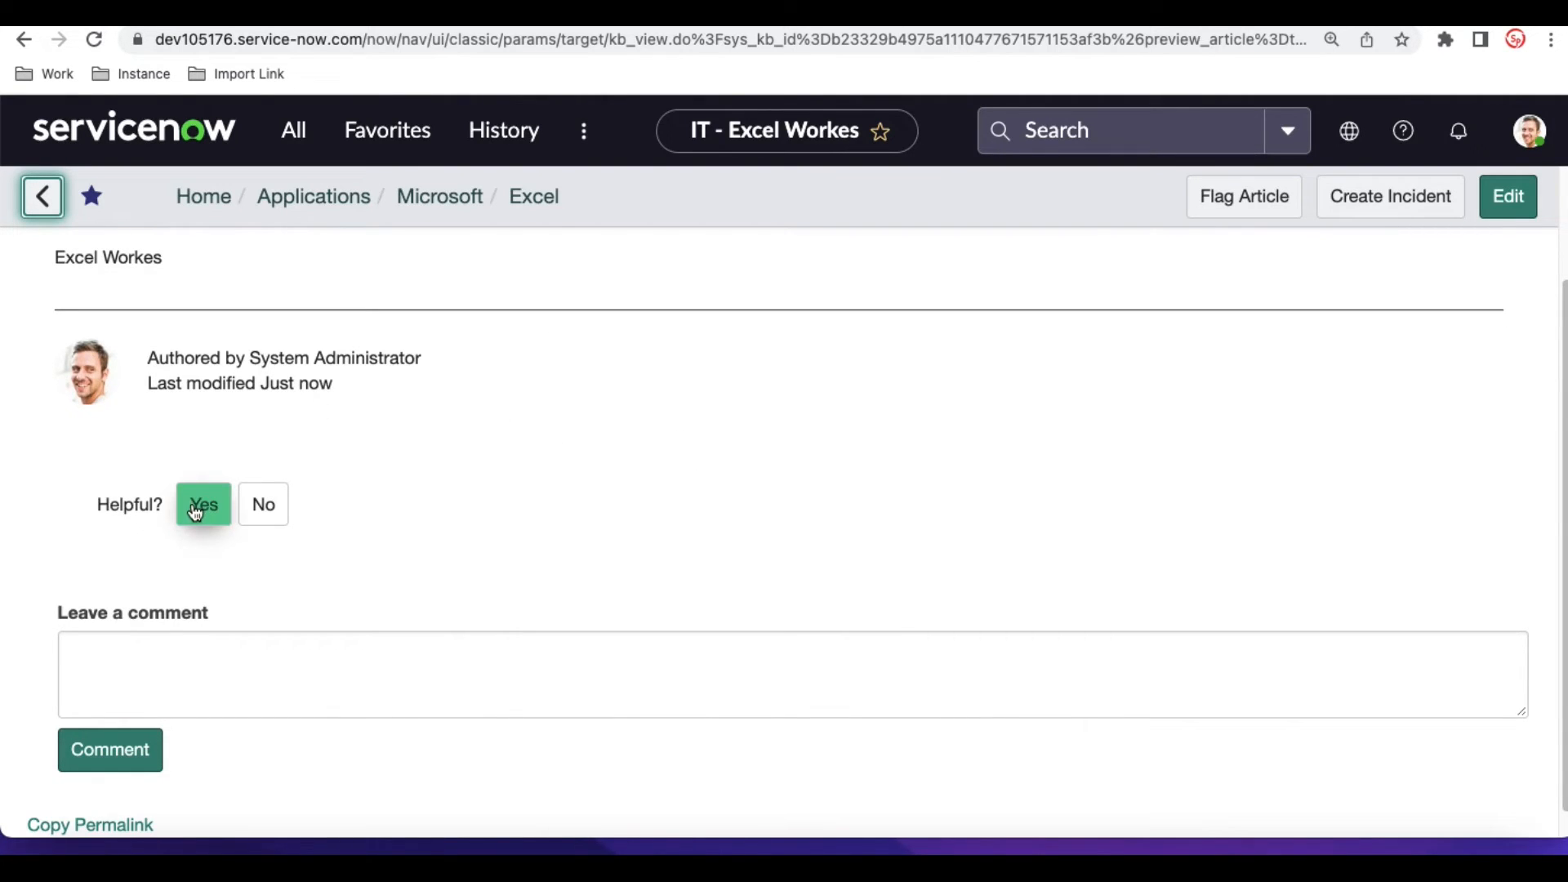
{"action": "left_click", "coordinate": [166, 662]}
{"action": "type", "text": "ok"}
{"action": "left_click", "coordinate": [104, 734]}
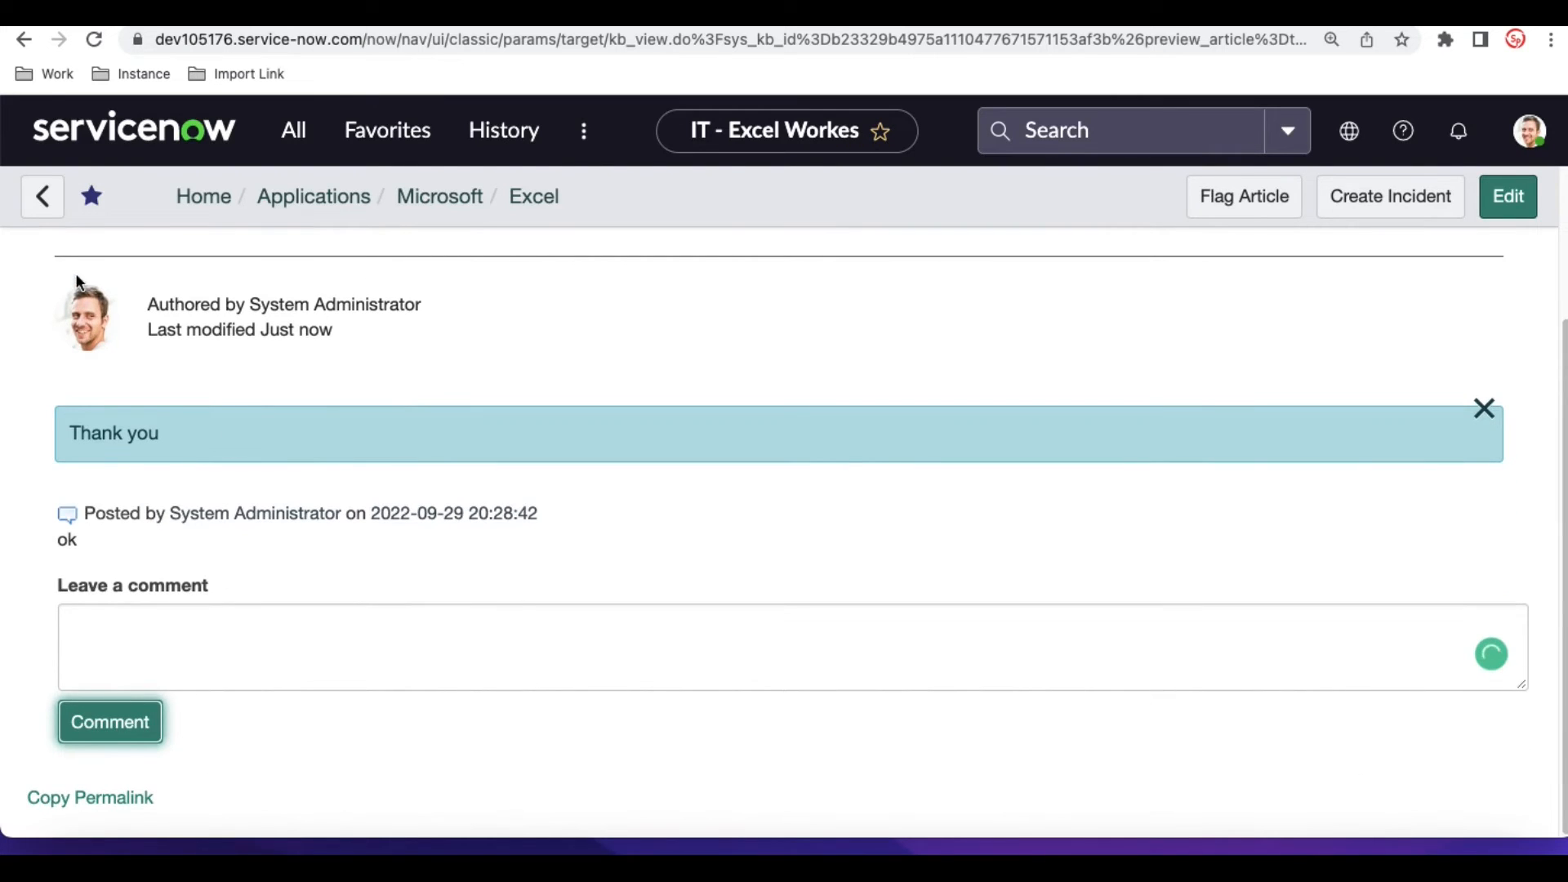
- Return to the article's record and review both of its feedback entries, the helpful vote and the comment
{"action": "left_click", "coordinate": [25, 40]}
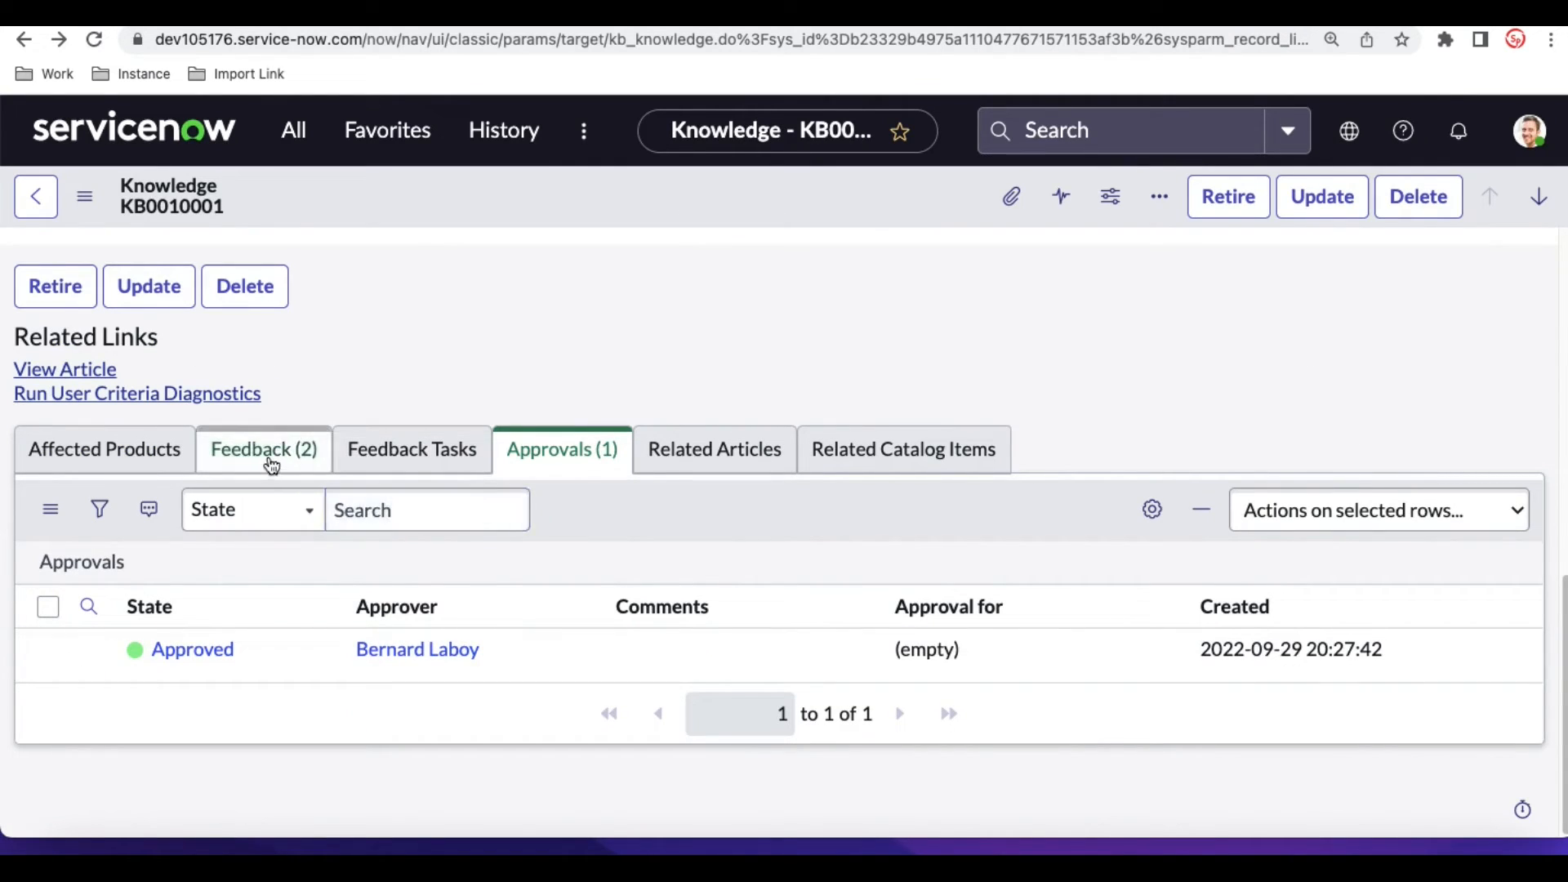
{"action": "left_click", "coordinate": [245, 457]}
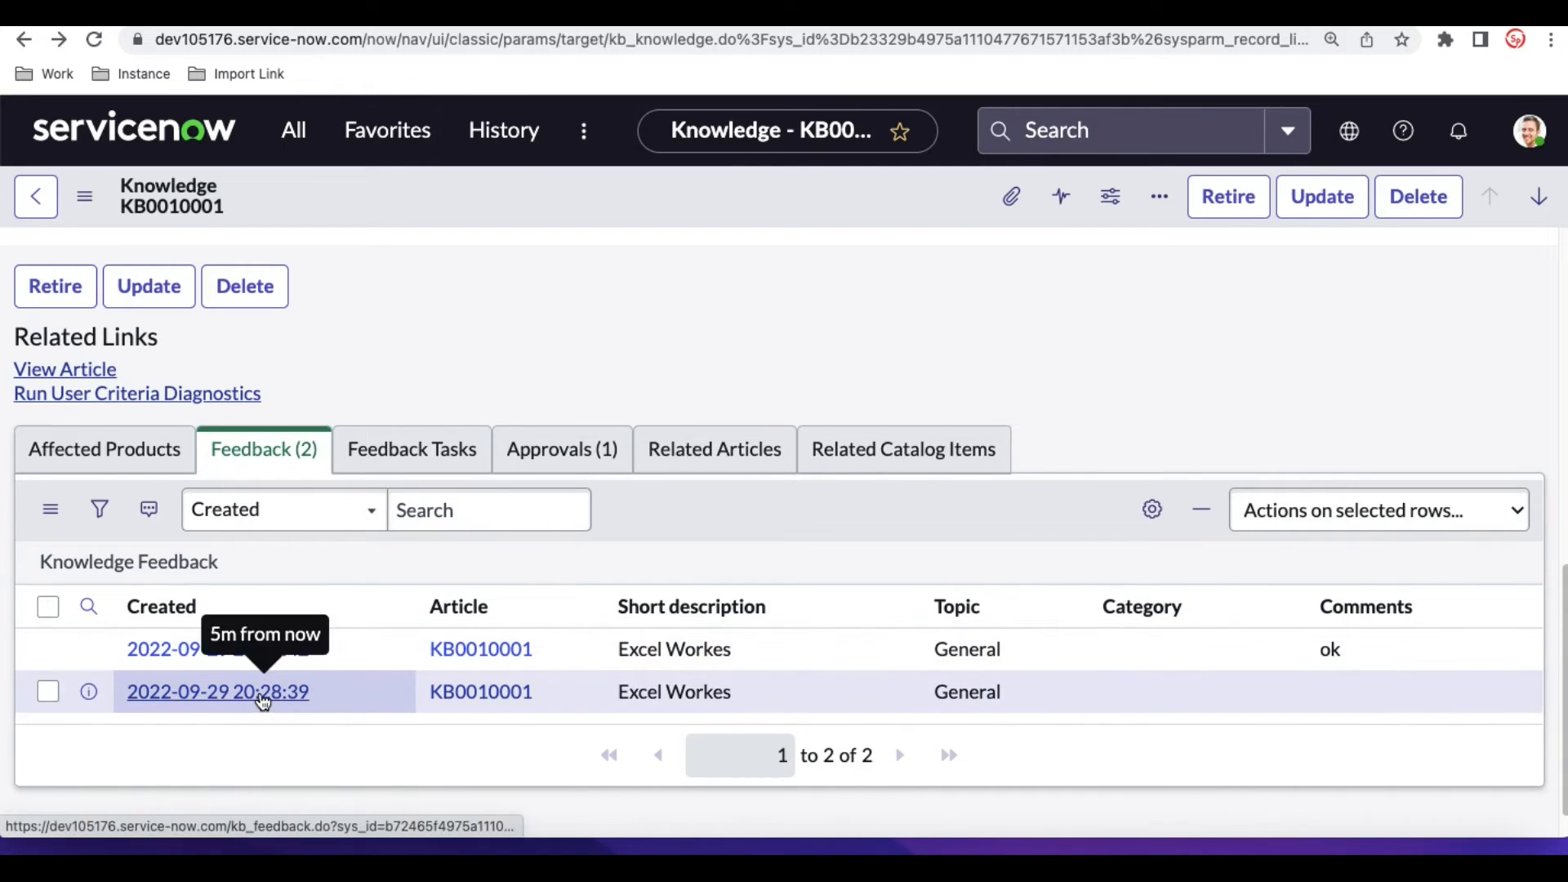
{"action": "left_click", "coordinate": [261, 692]}
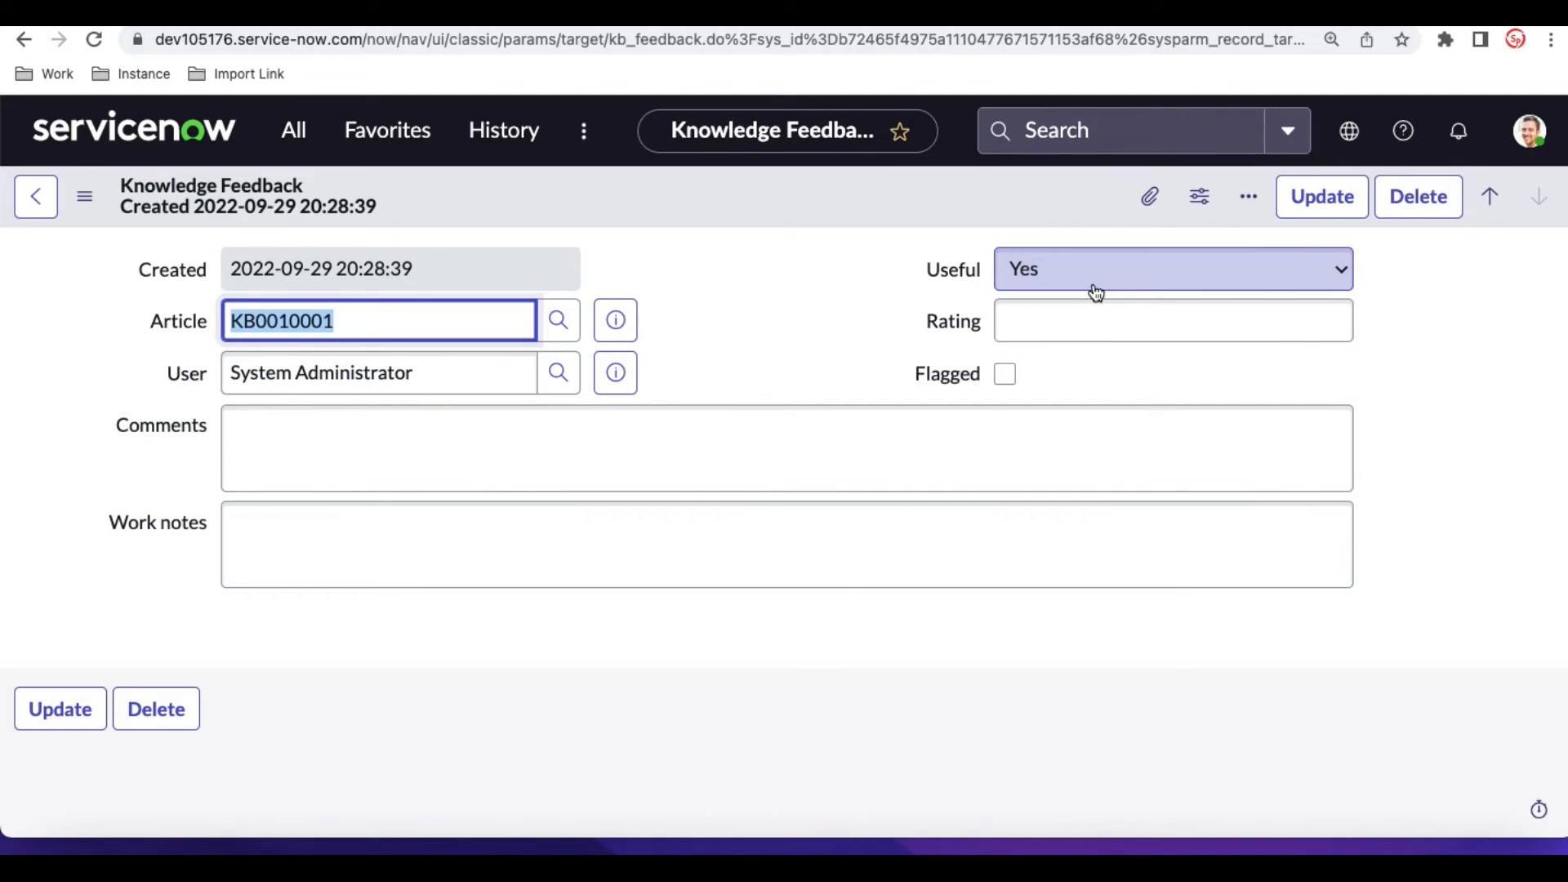
{"action": "left_click", "coordinate": [1490, 201]}
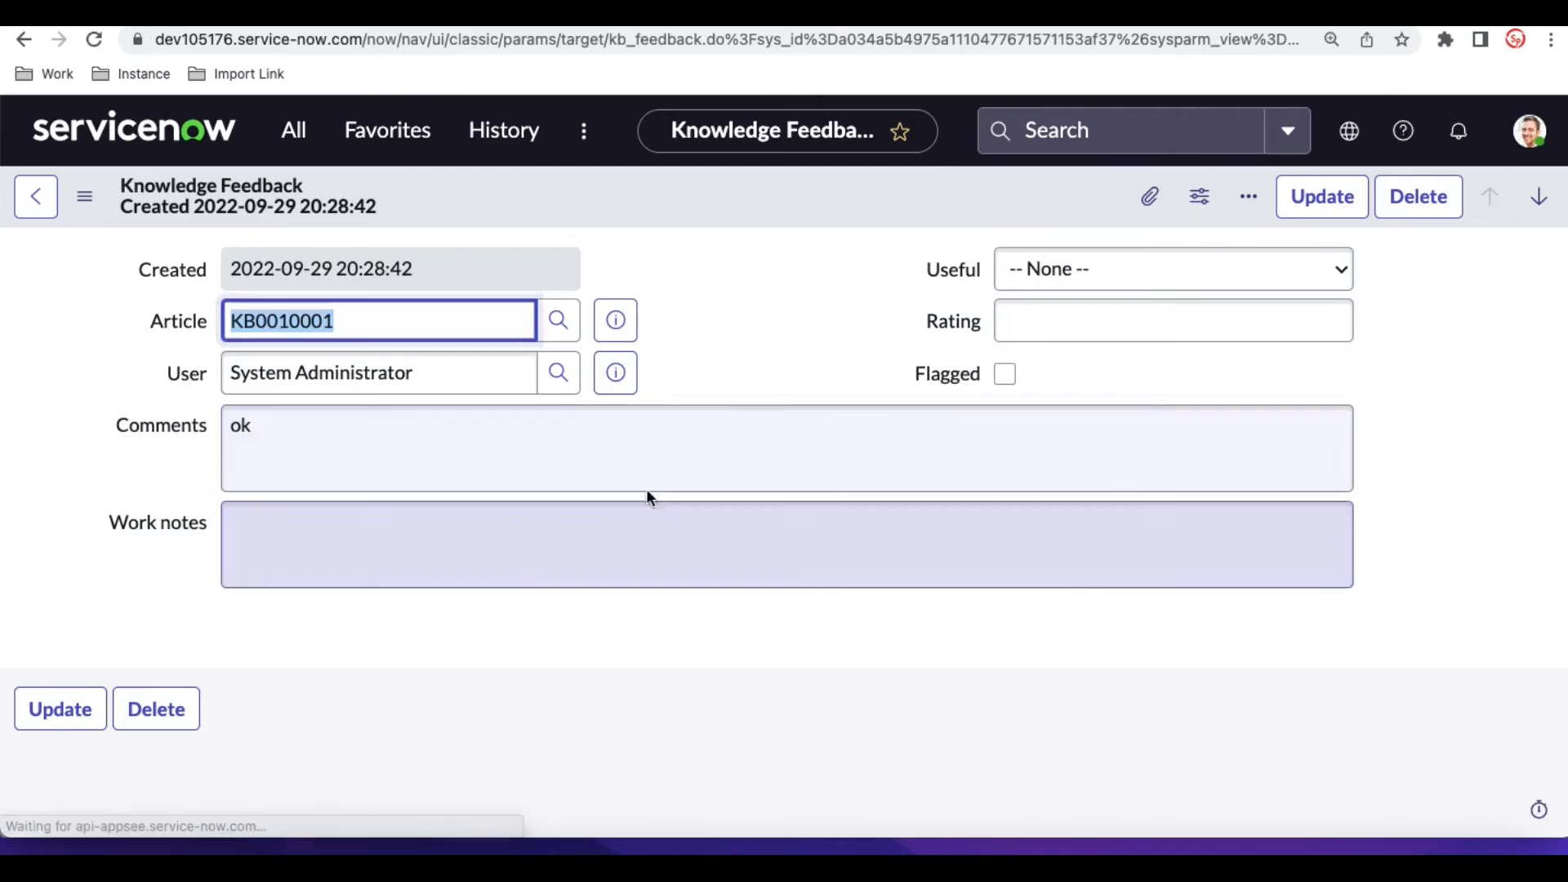
{"action": "left_click", "coordinate": [31, 49]}
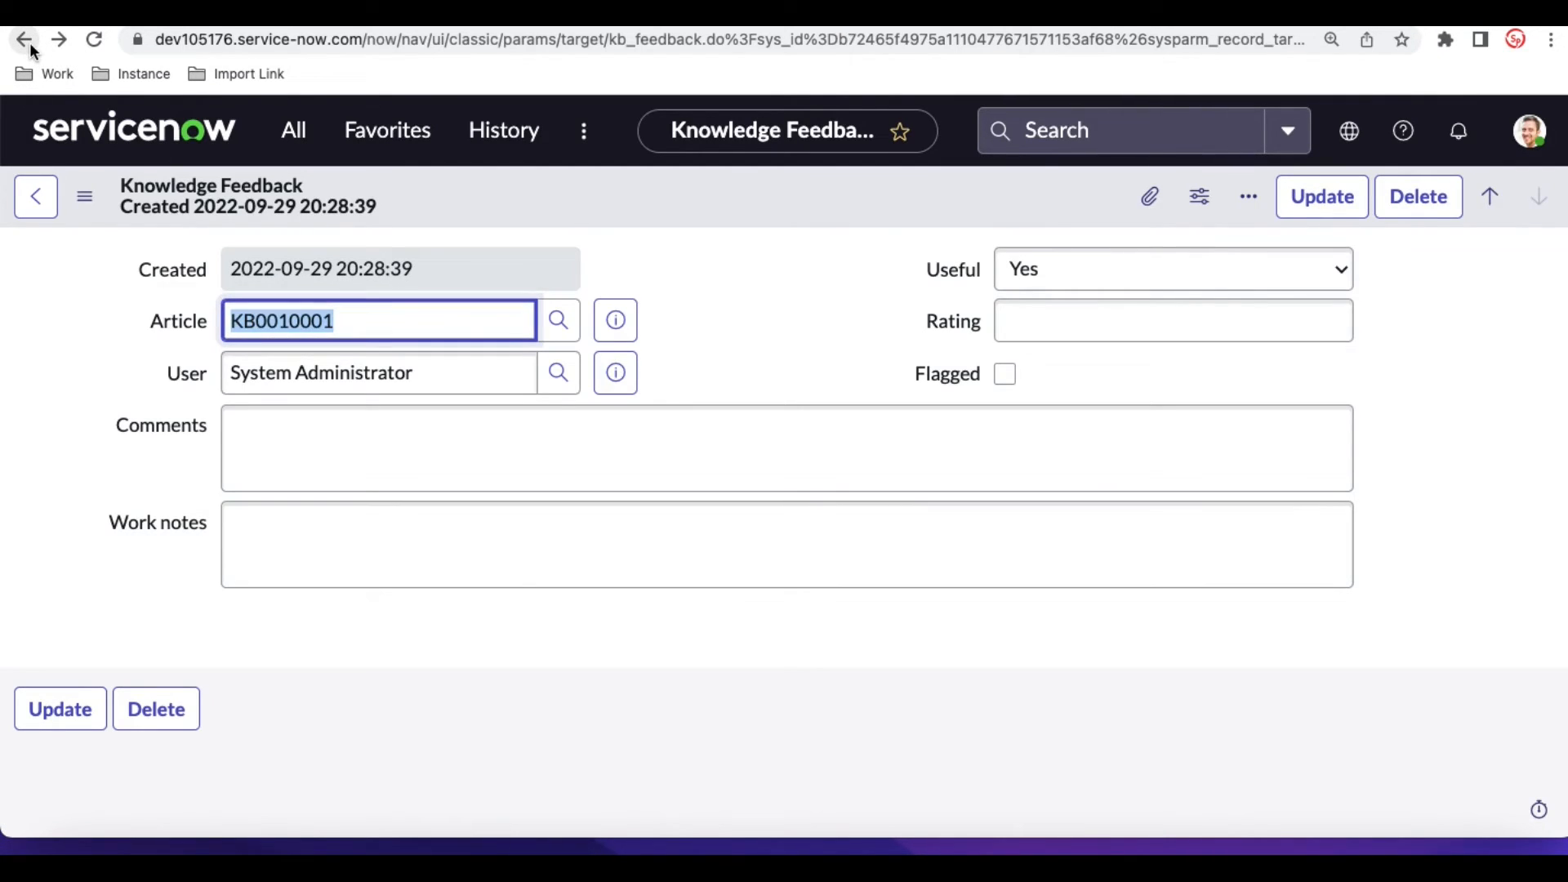
{"action": "left_click", "coordinate": [30, 49]}
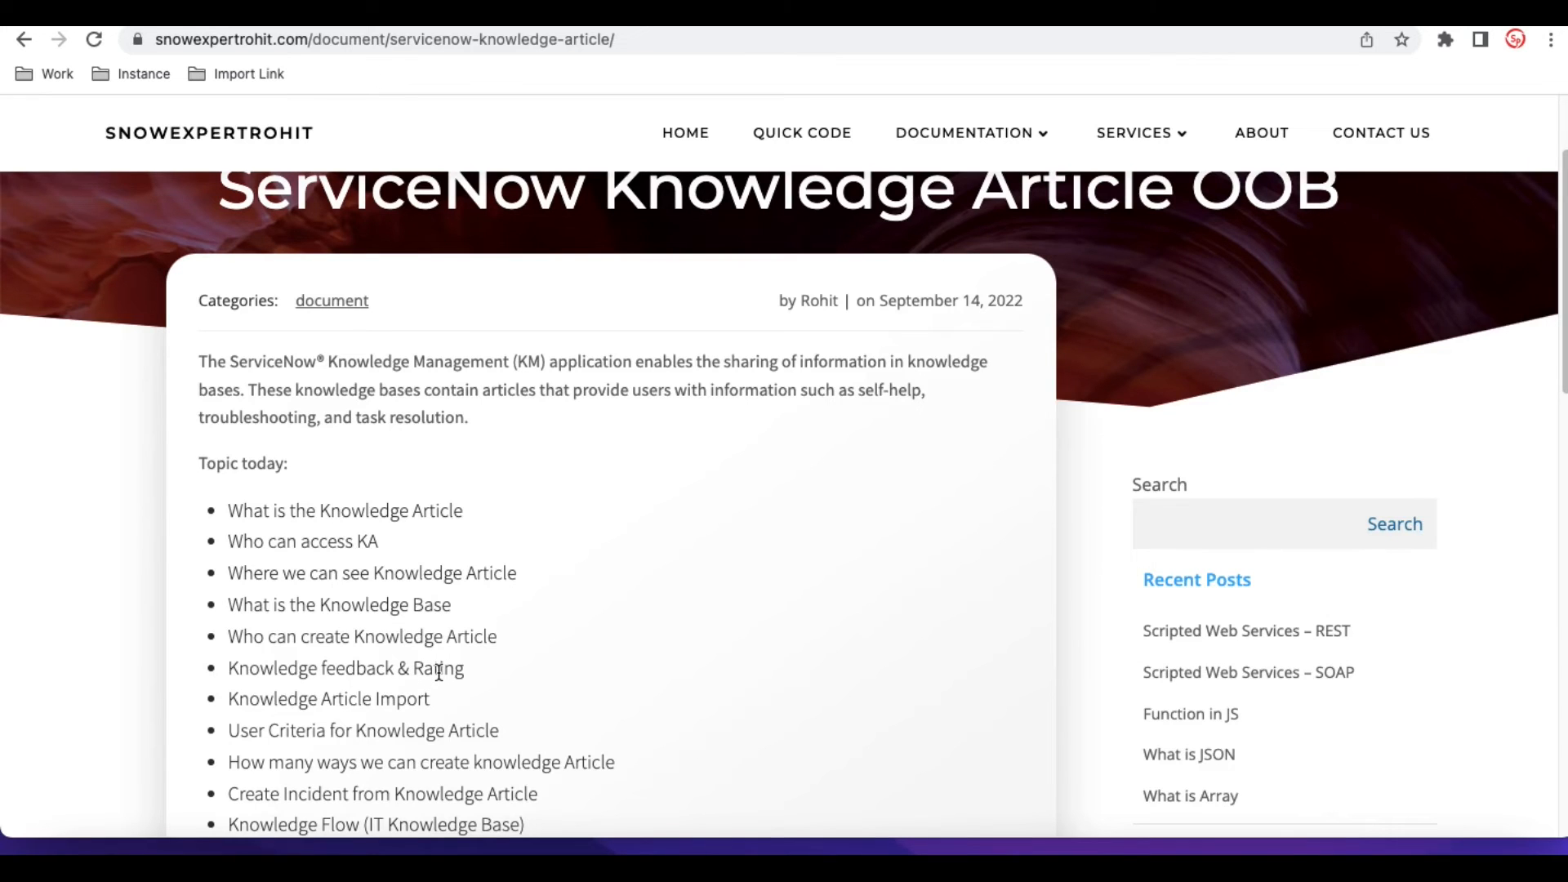
- Switch back to the ServiceNow article record and open its assigned IT knowledge base record
{"action": "left_click", "coordinate": [482, 25]}
{"action": "left_click", "coordinate": [610, 319]}
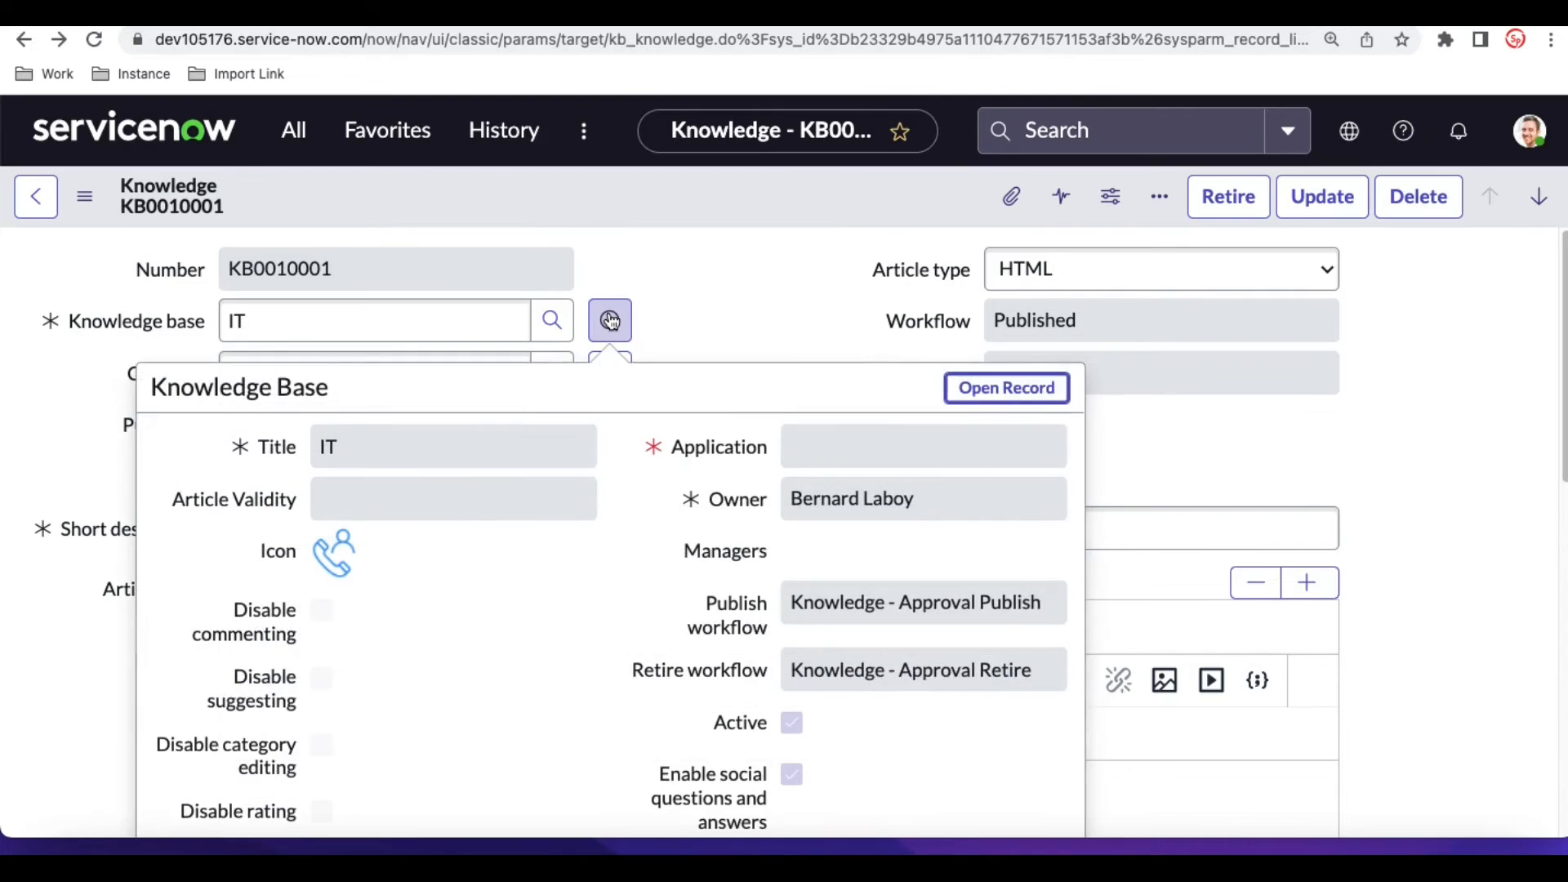
{"action": "left_click", "coordinate": [1007, 395]}
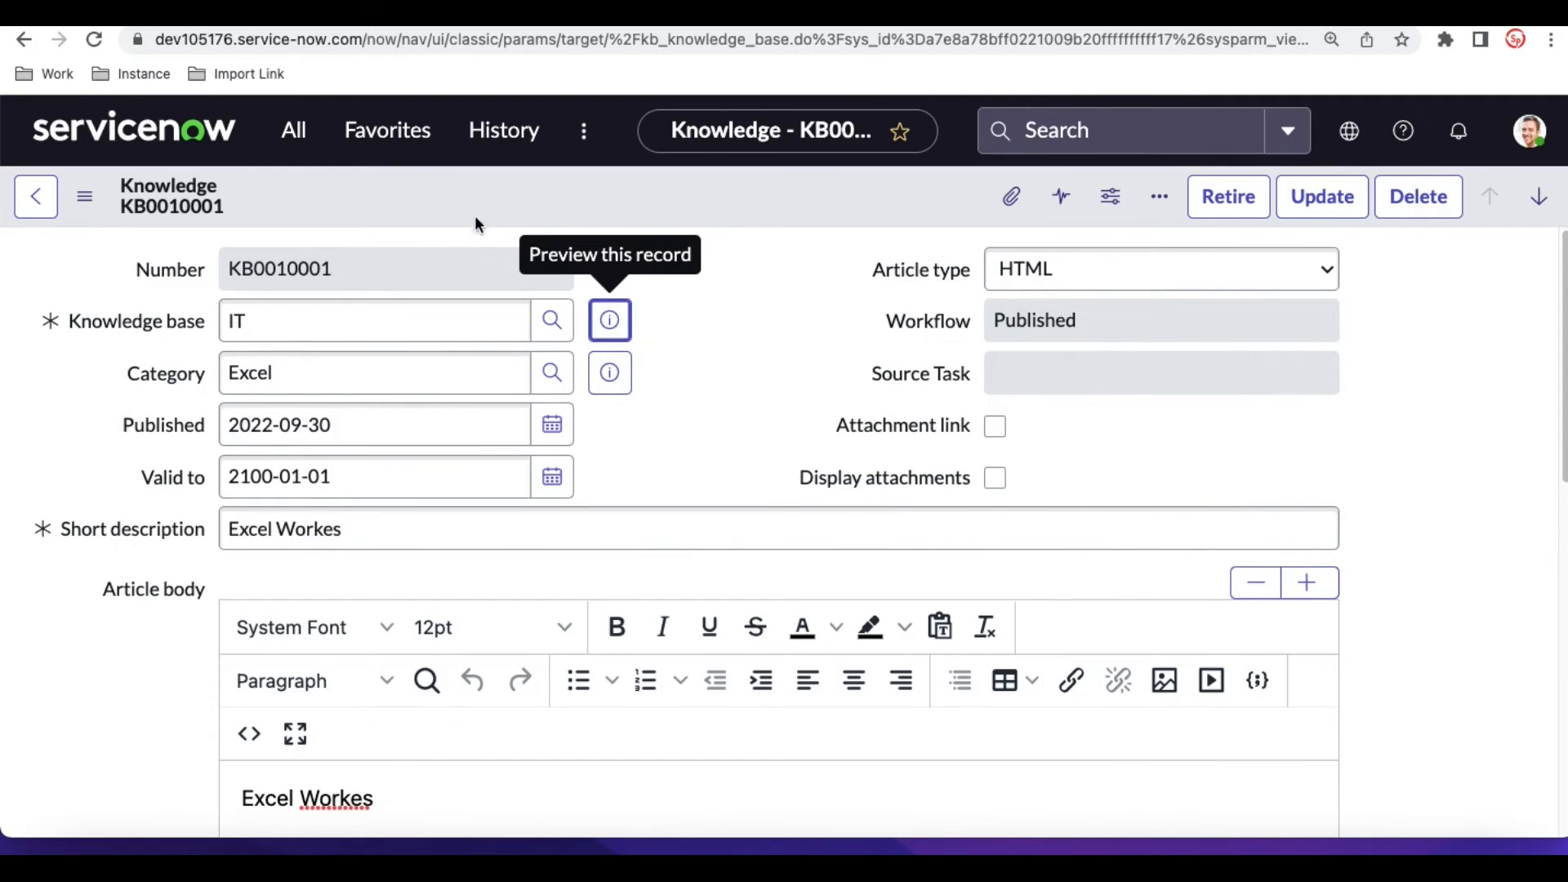
- Open the list of knowledge bases under Knowledge administration and open the Knowledge record
{"action": "left_click", "coordinate": [296, 133]}
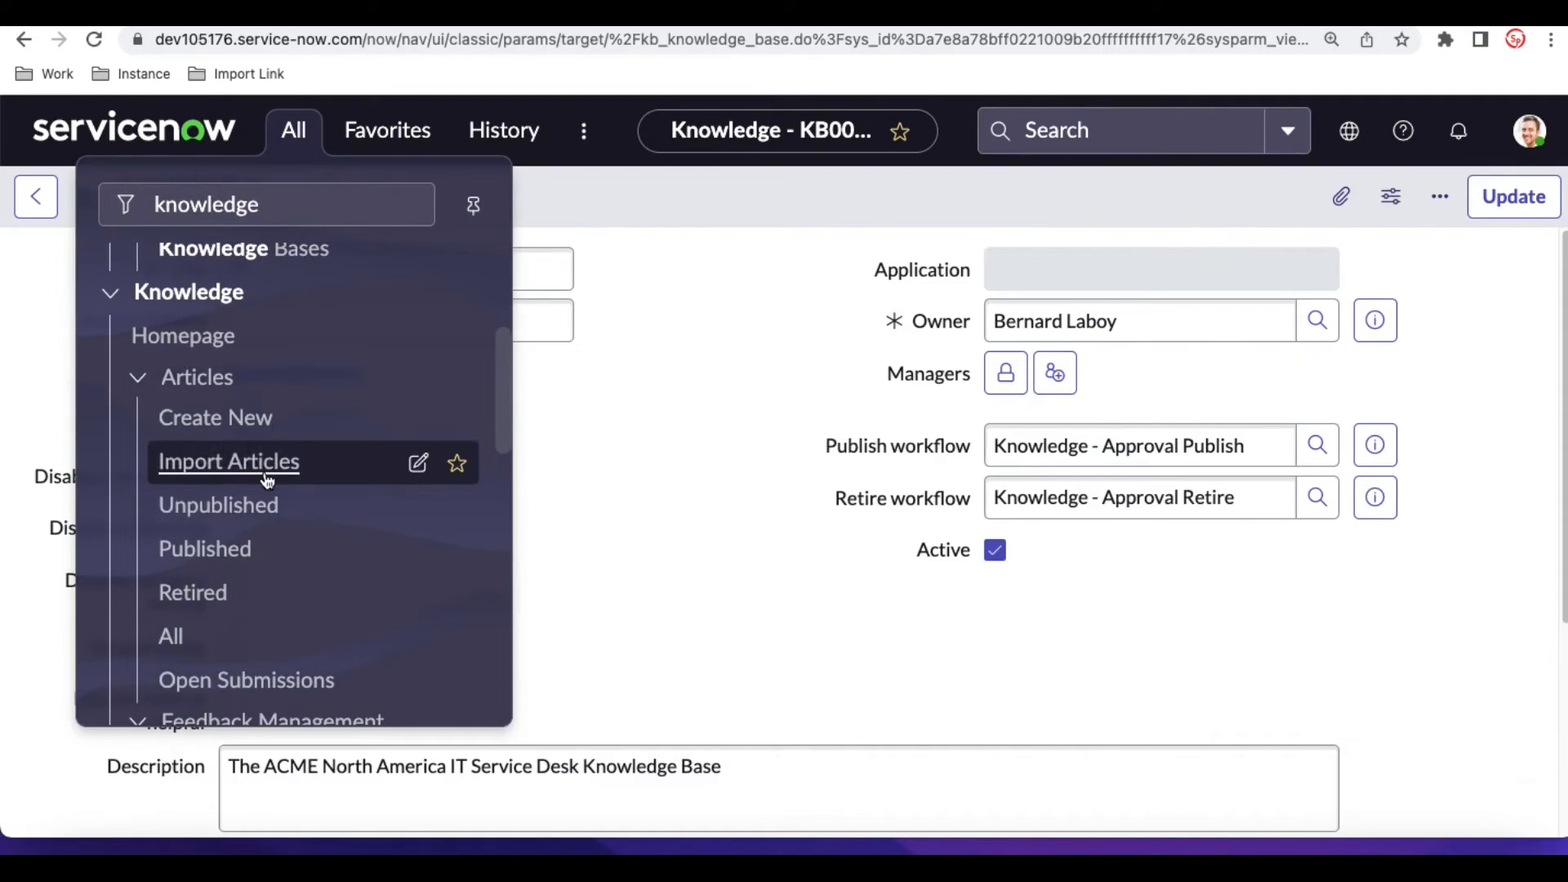
{"action": "scroll", "coordinate": [241, 556], "scroll_direction": "down", "scroll_amount": 2}
{"action": "scroll", "coordinate": [245, 566], "scroll_direction": "down", "scroll_amount": 2}
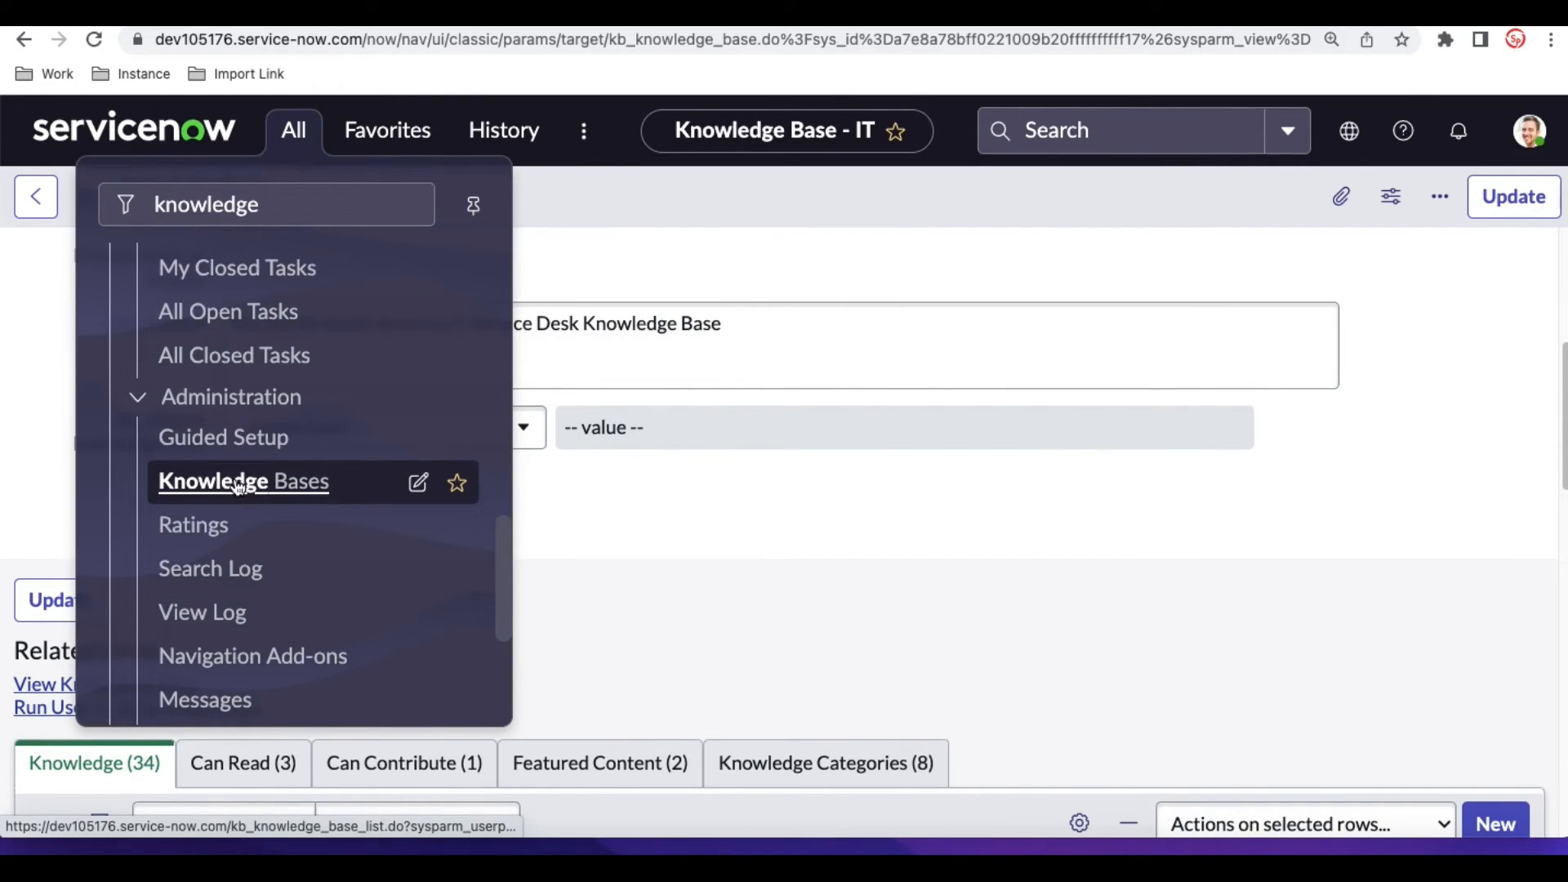
{"action": "left_click", "coordinate": [238, 483]}
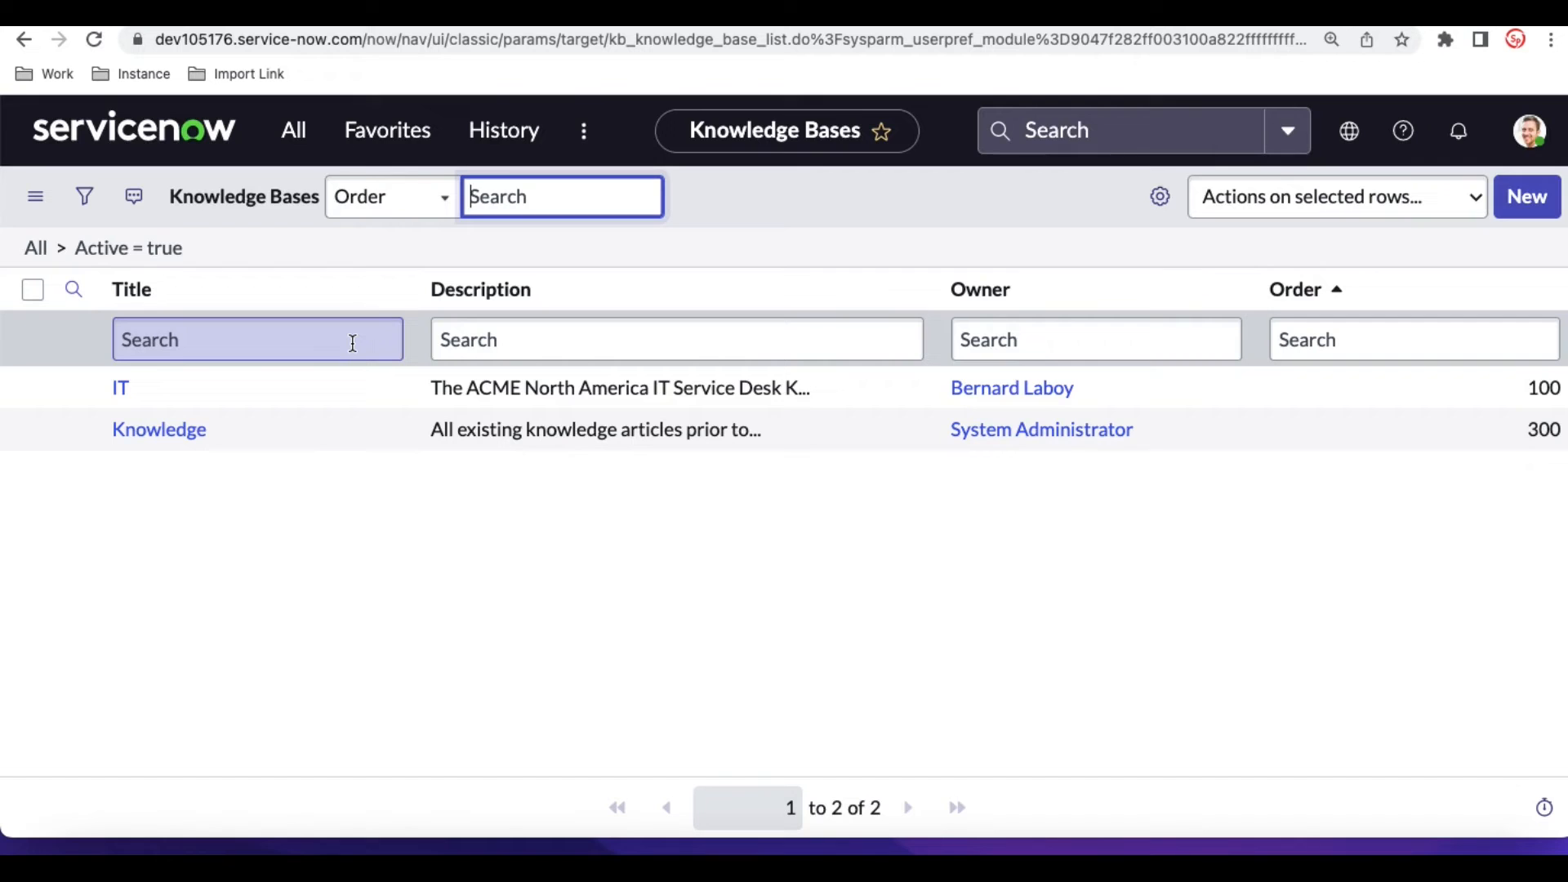
{"action": "left_click", "coordinate": [142, 430]}
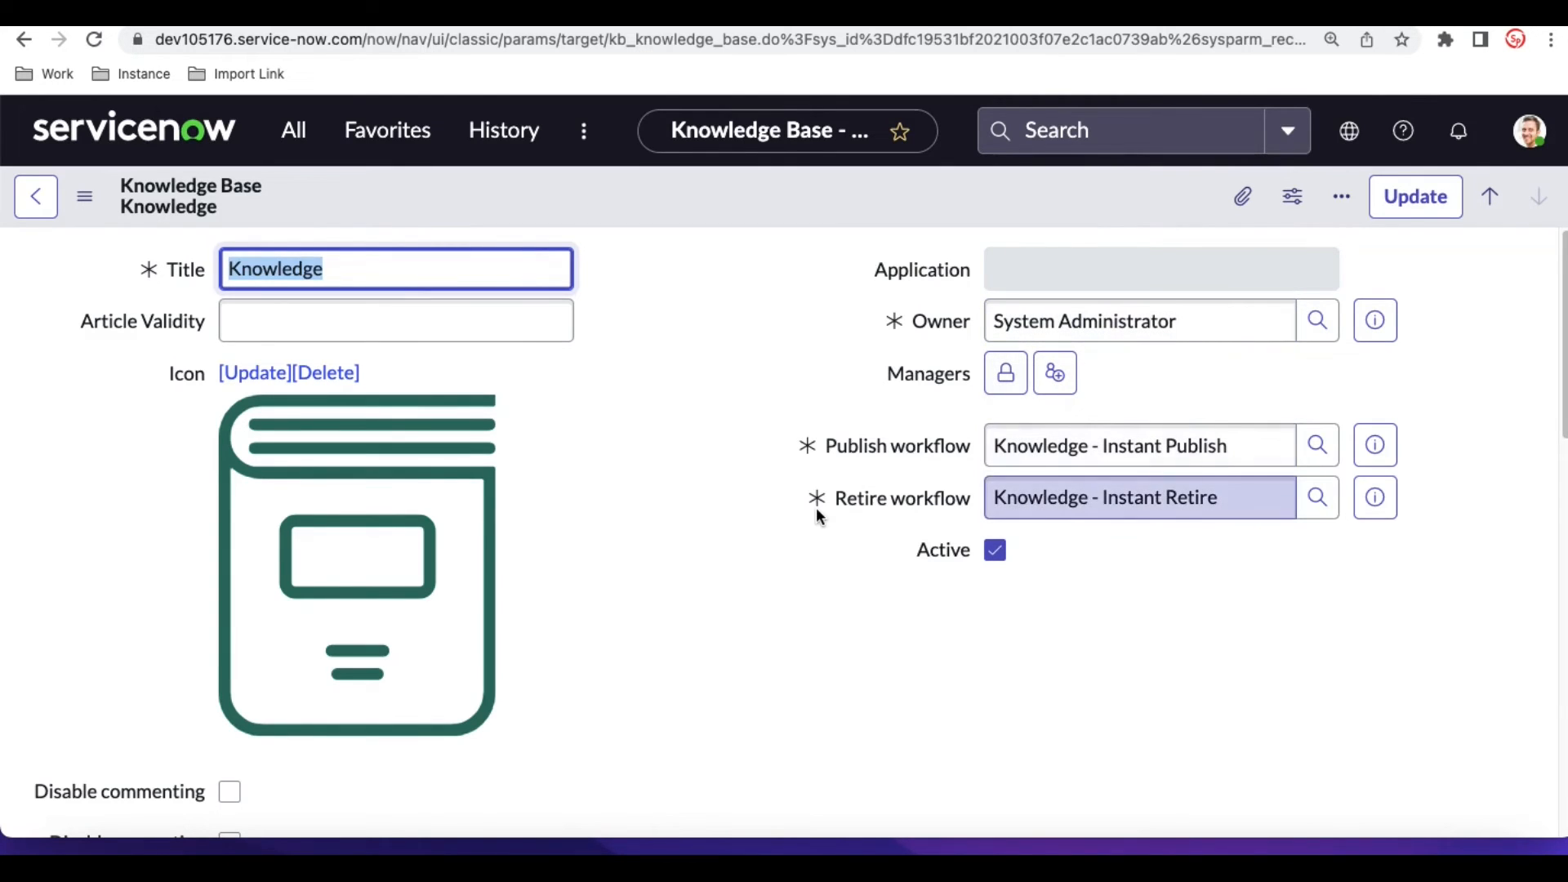
- Review the Knowledge base's settings and its Can Read and Can Contribute user criteria
{"action": "scroll", "coordinate": [819, 516], "scroll_direction": "down", "scroll_amount": 1}
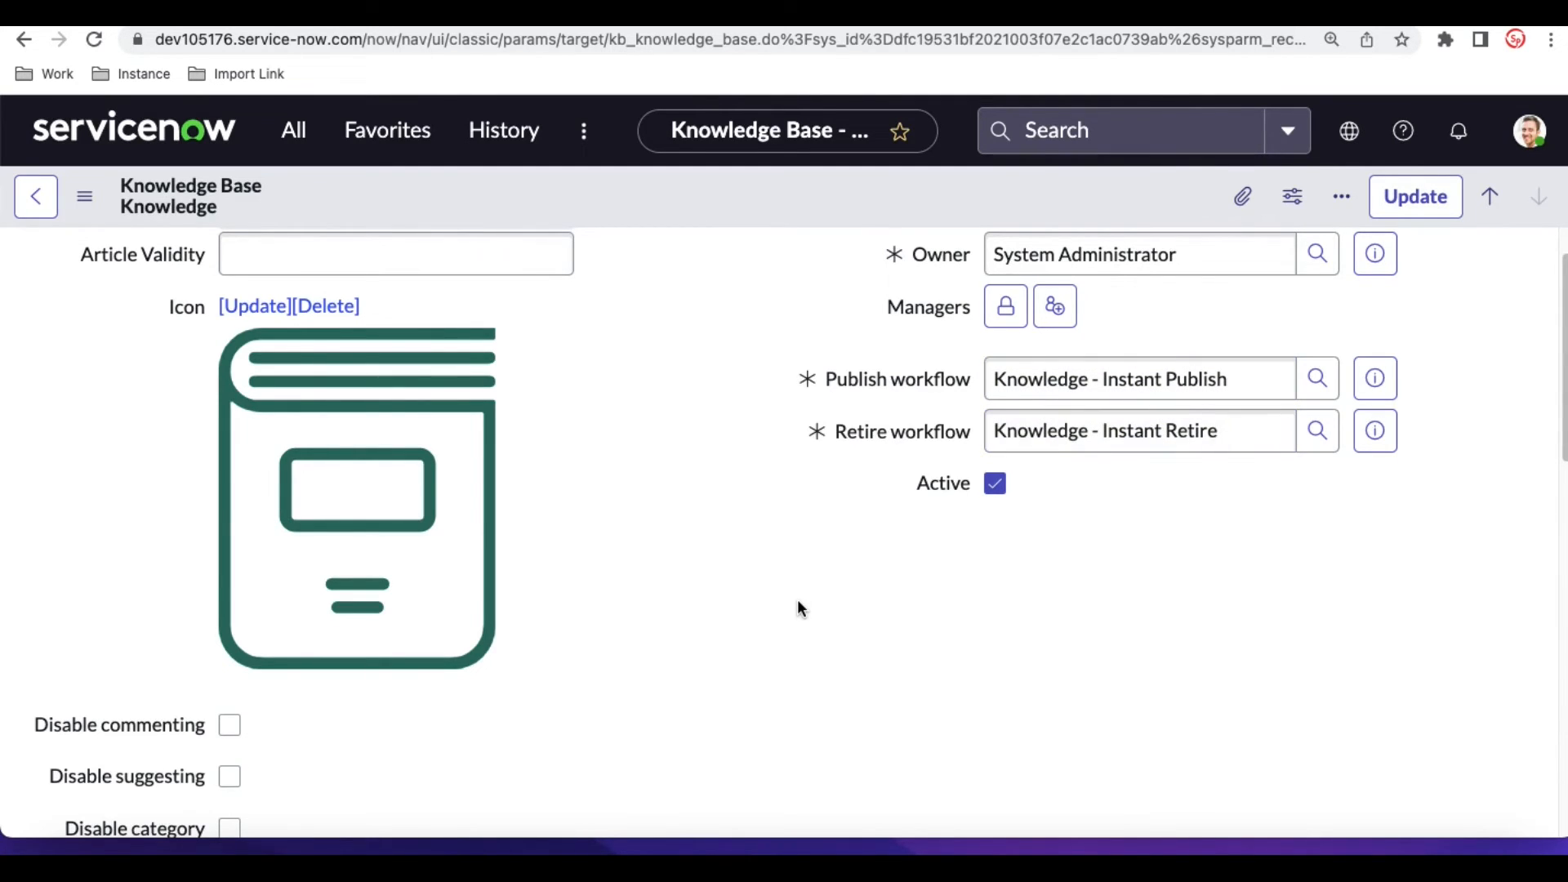
{"action": "scroll", "coordinate": [798, 604], "scroll_direction": "down", "scroll_amount": 3}
{"action": "scroll", "coordinate": [798, 605], "scroll_direction": "up", "scroll_amount": 3}
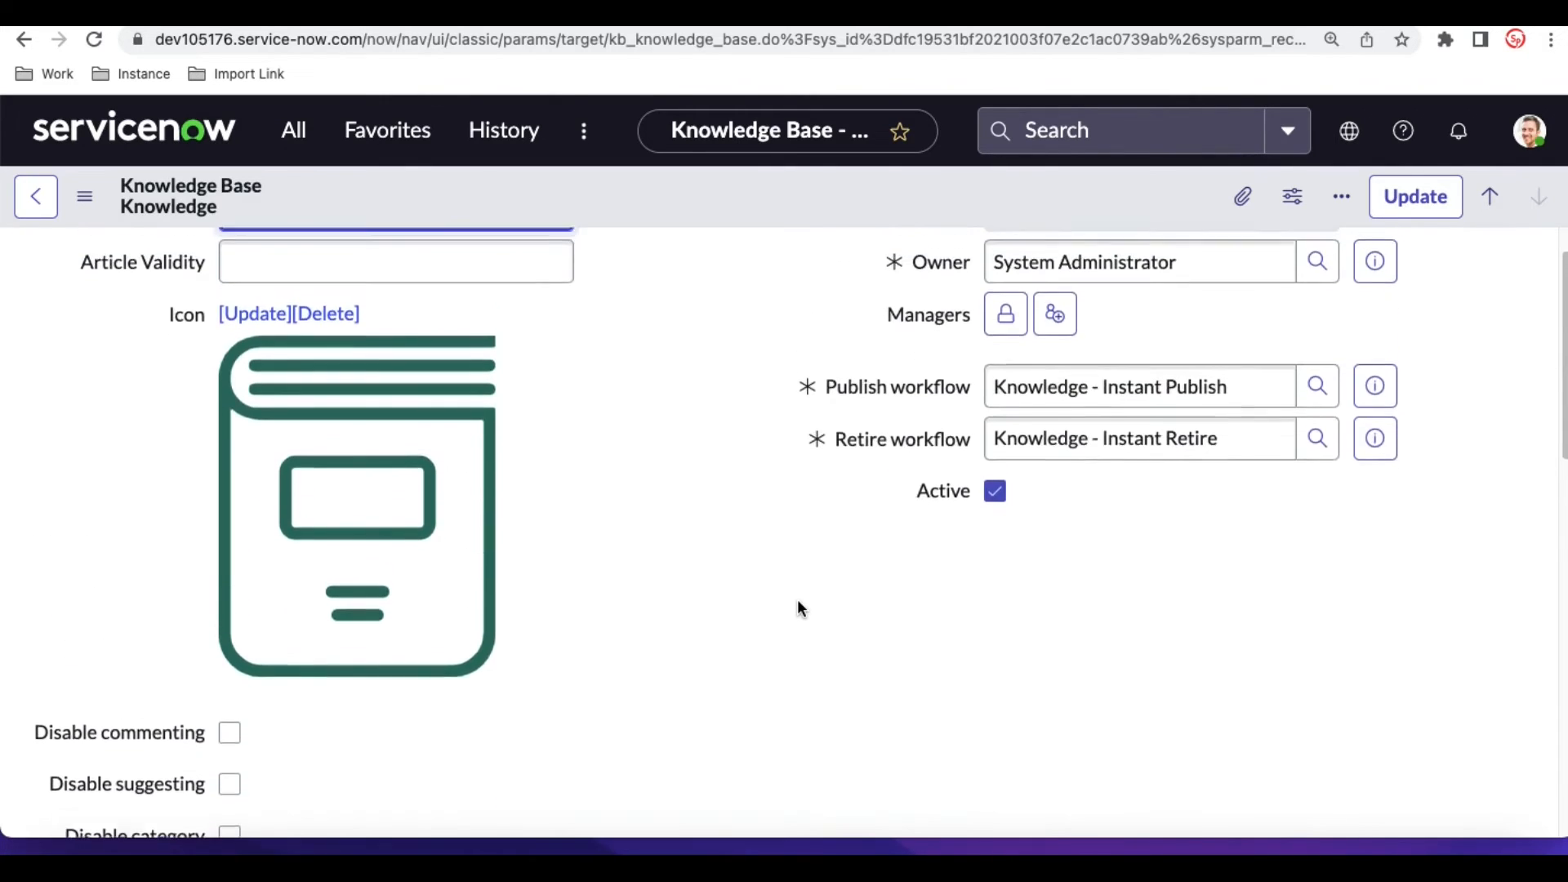
{"action": "scroll", "coordinate": [799, 607], "scroll_direction": "up", "scroll_amount": 1}
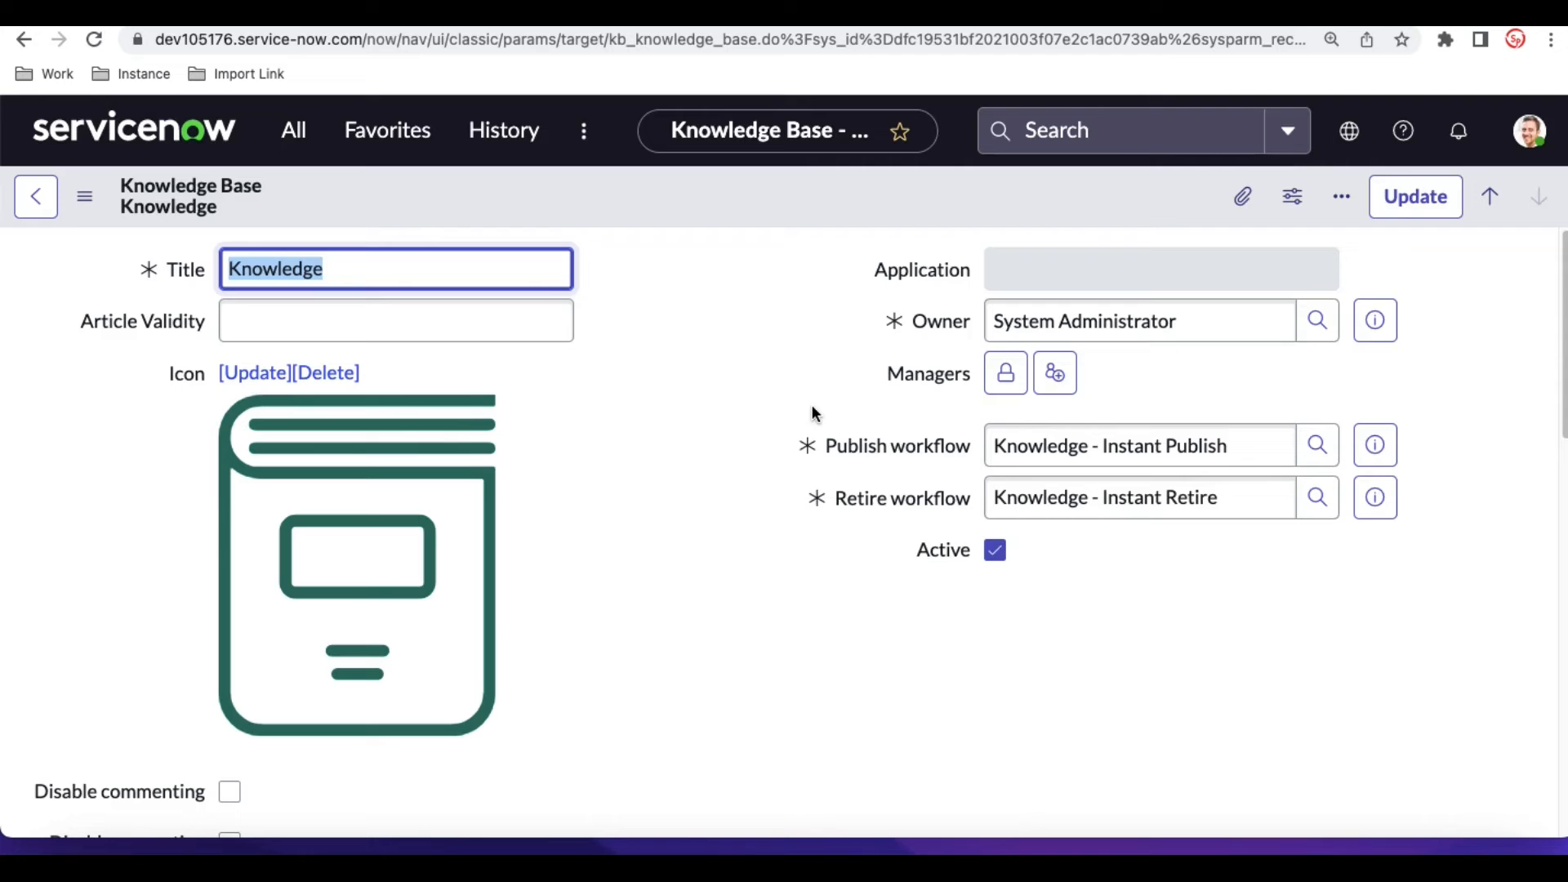
{"action": "scroll", "coordinate": [812, 413], "scroll_direction": "down", "scroll_amount": 10}
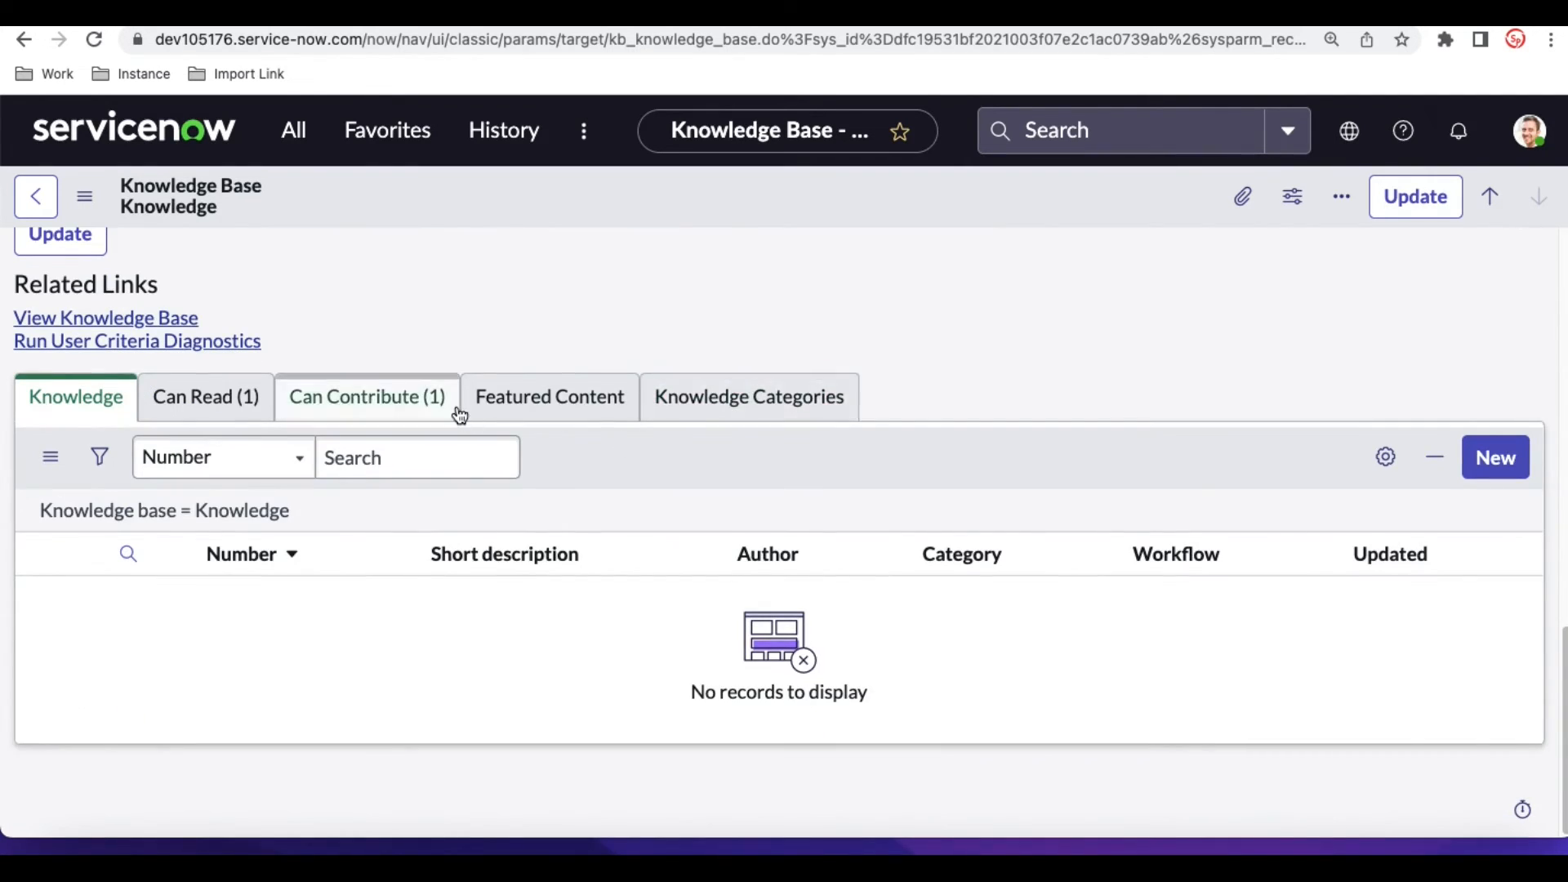
{"action": "left_click", "coordinate": [270, 397]}
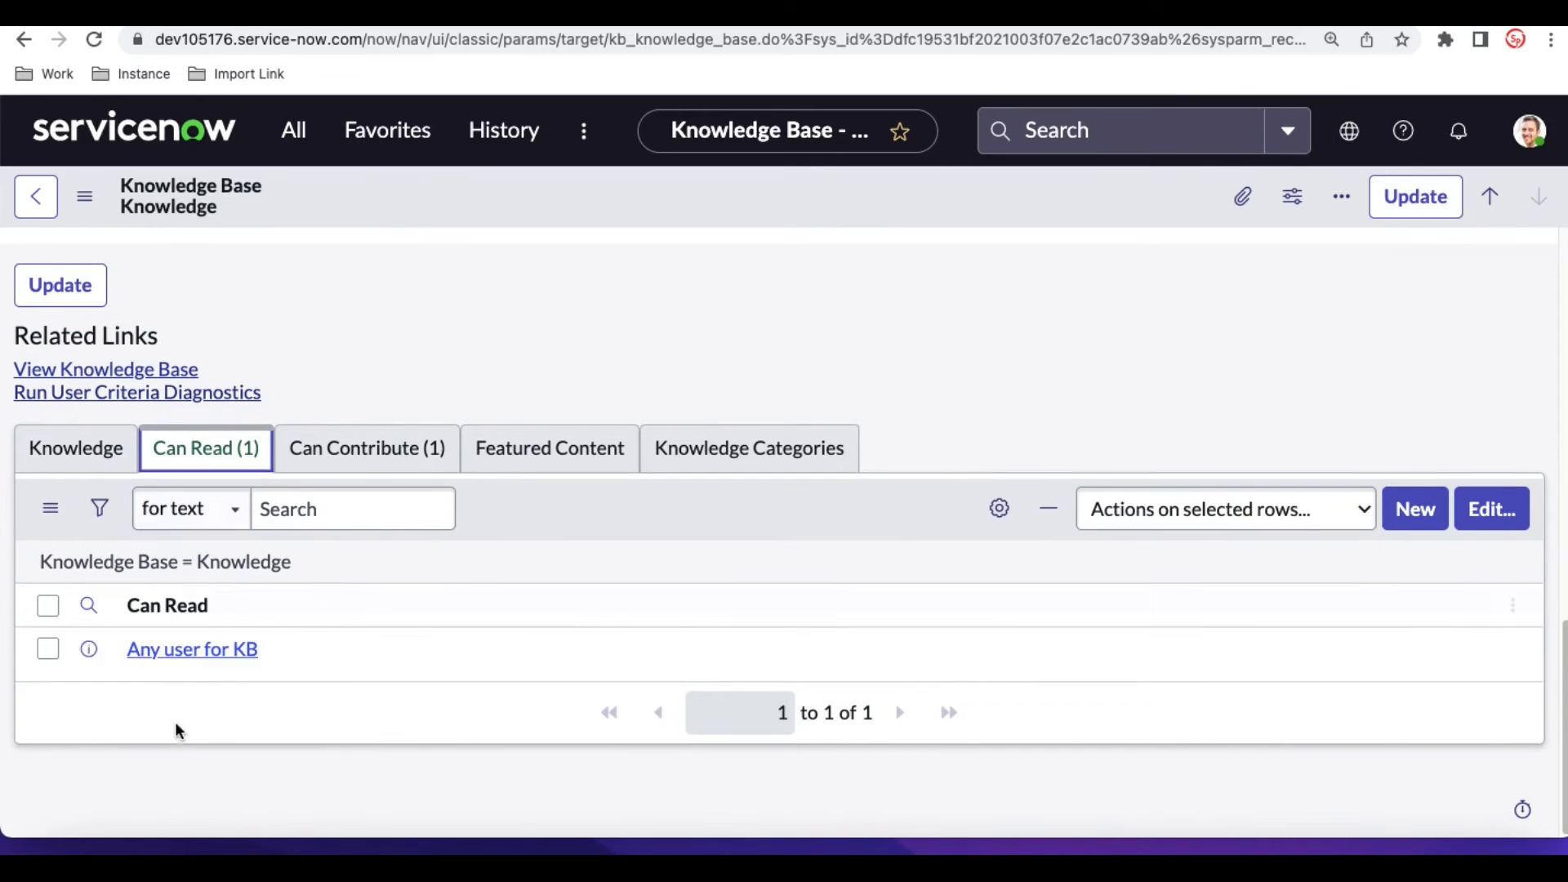
{"action": "left_click", "coordinate": [369, 445]}
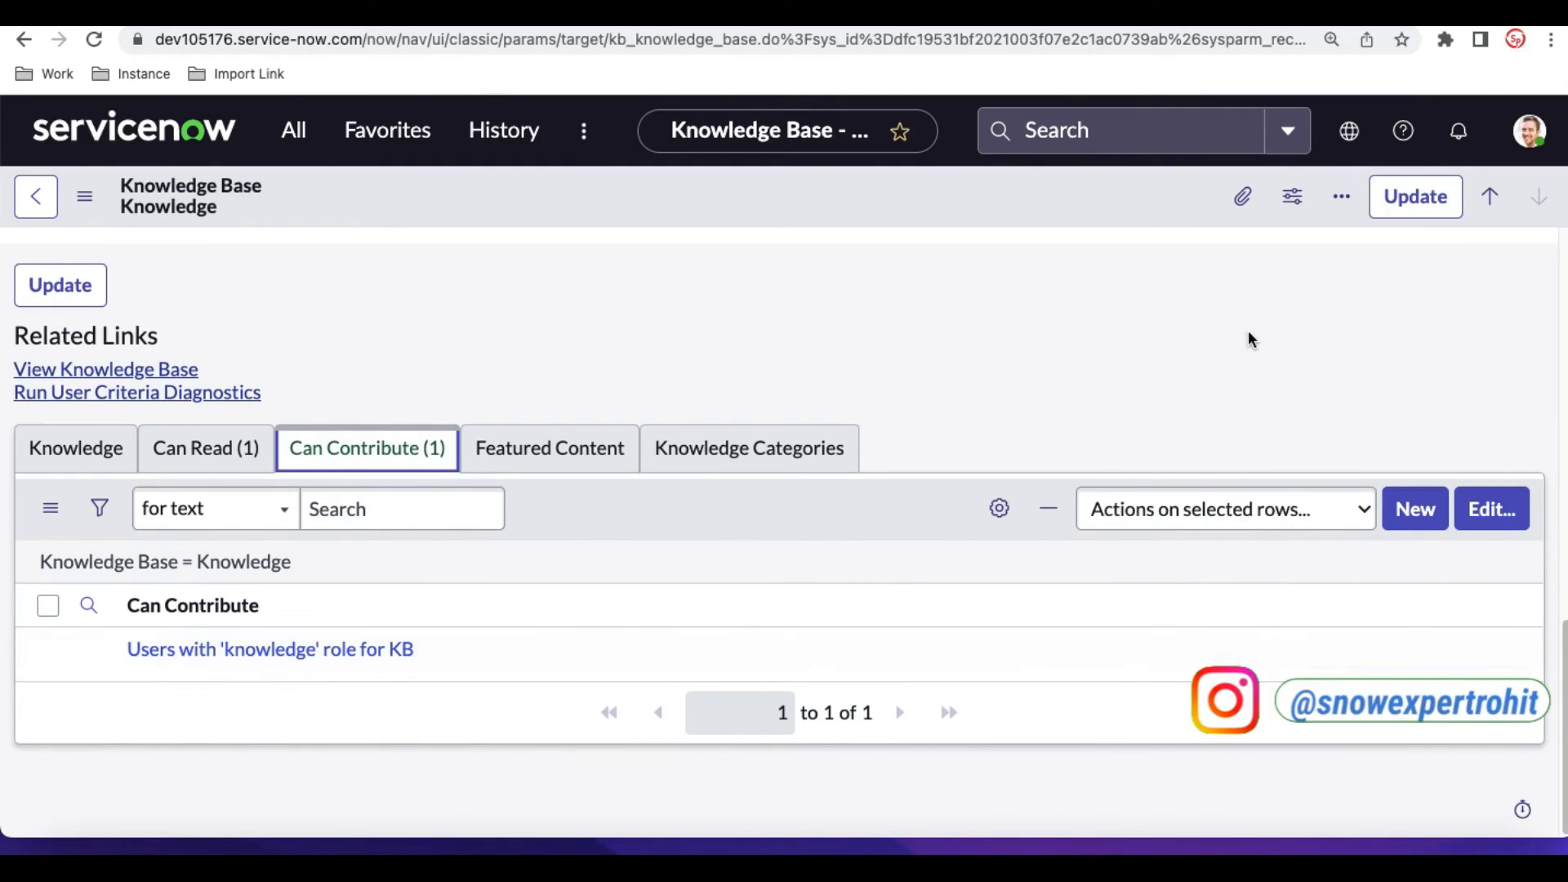
- Go to the IT knowledge base record and examine its workflows, contributor criteria and list of articles
{"action": "left_click", "coordinate": [1490, 200]}
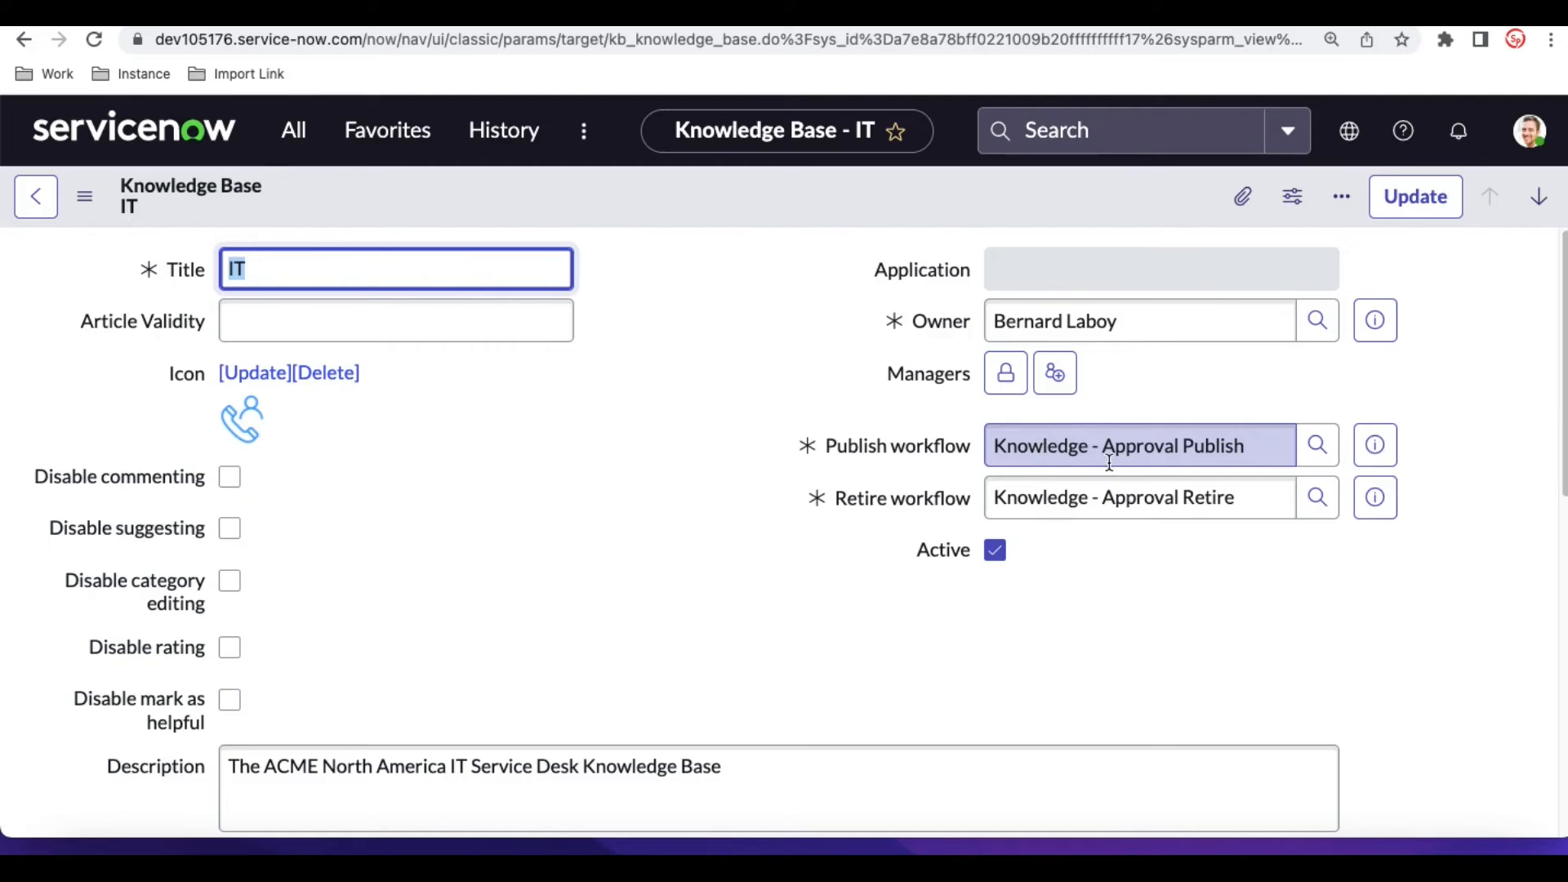
{"action": "scroll", "coordinate": [1109, 463], "scroll_direction": "down", "scroll_amount": 8}
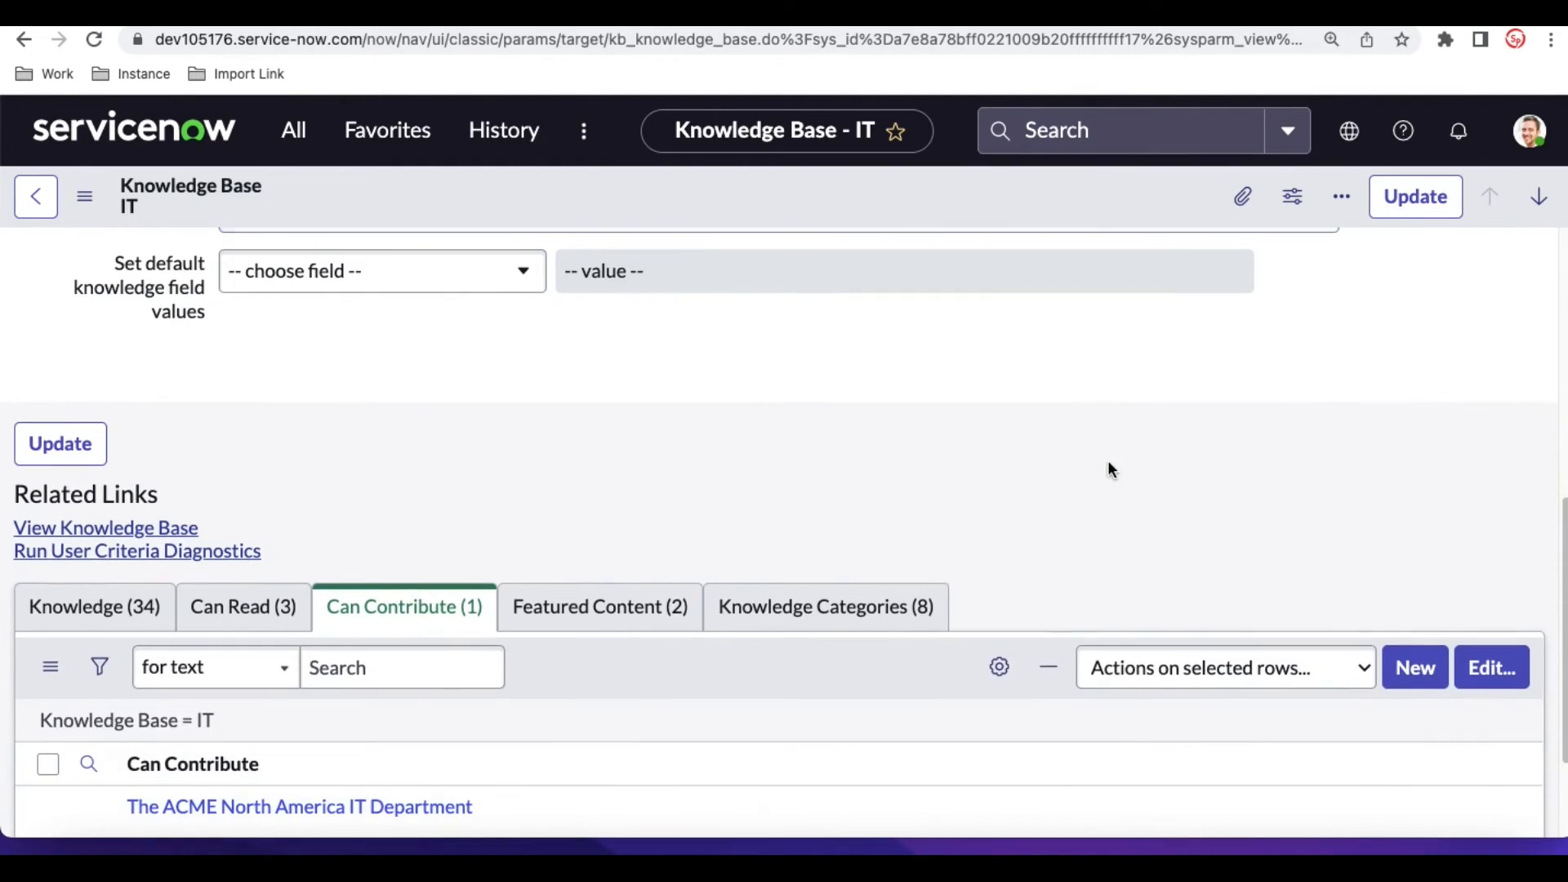
{"action": "scroll", "coordinate": [1107, 469], "scroll_direction": "down", "scroll_amount": 2}
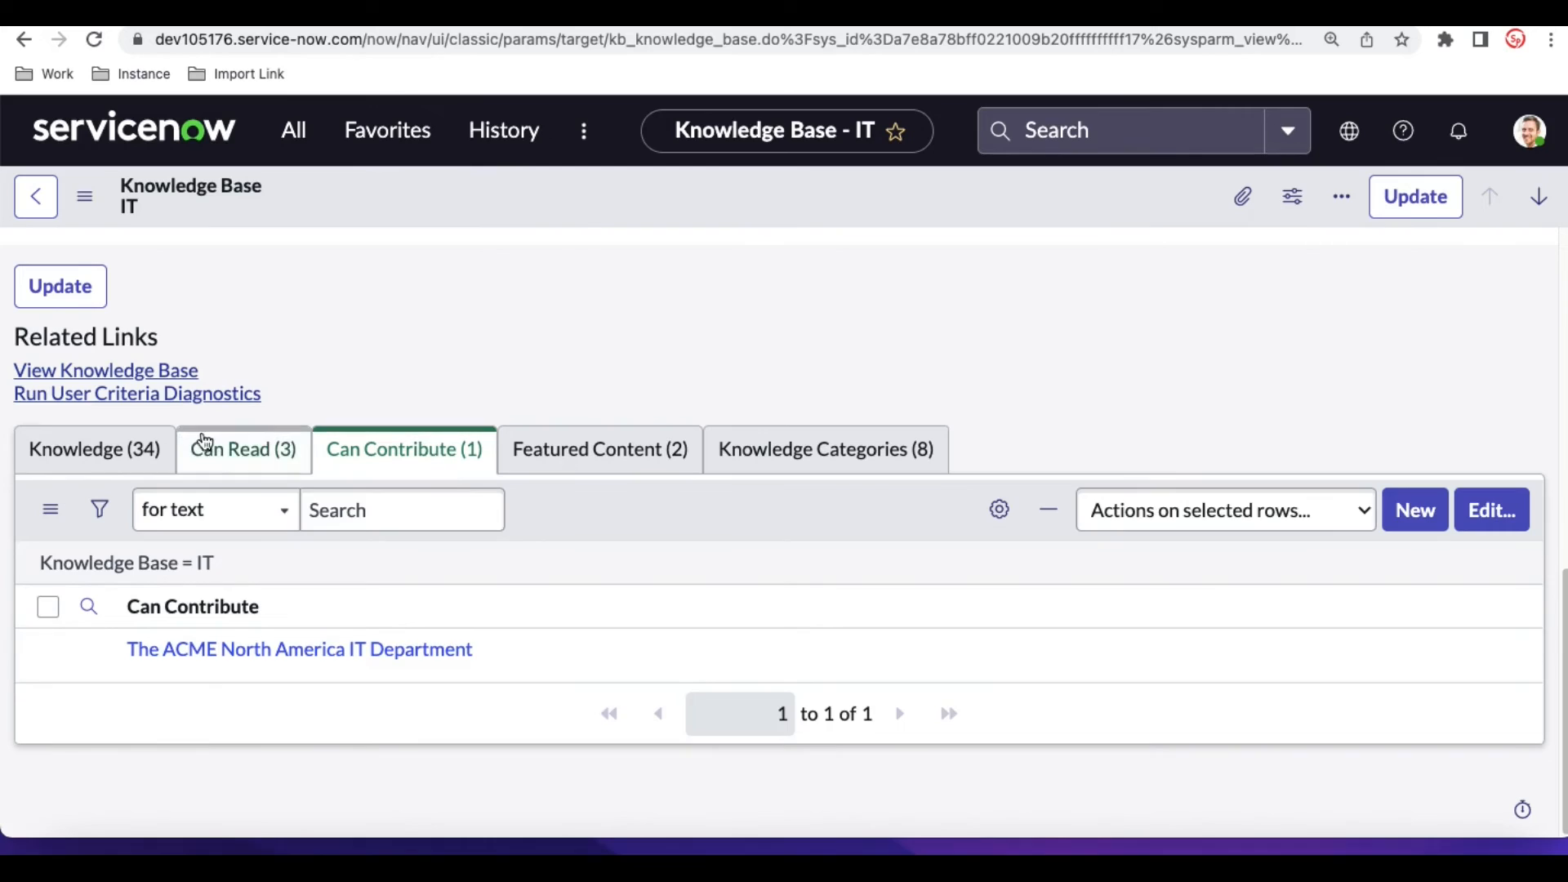
{"action": "left_click", "coordinate": [122, 448]}
{"action": "scroll", "coordinate": [307, 735], "scroll_direction": "down", "scroll_amount": 12}
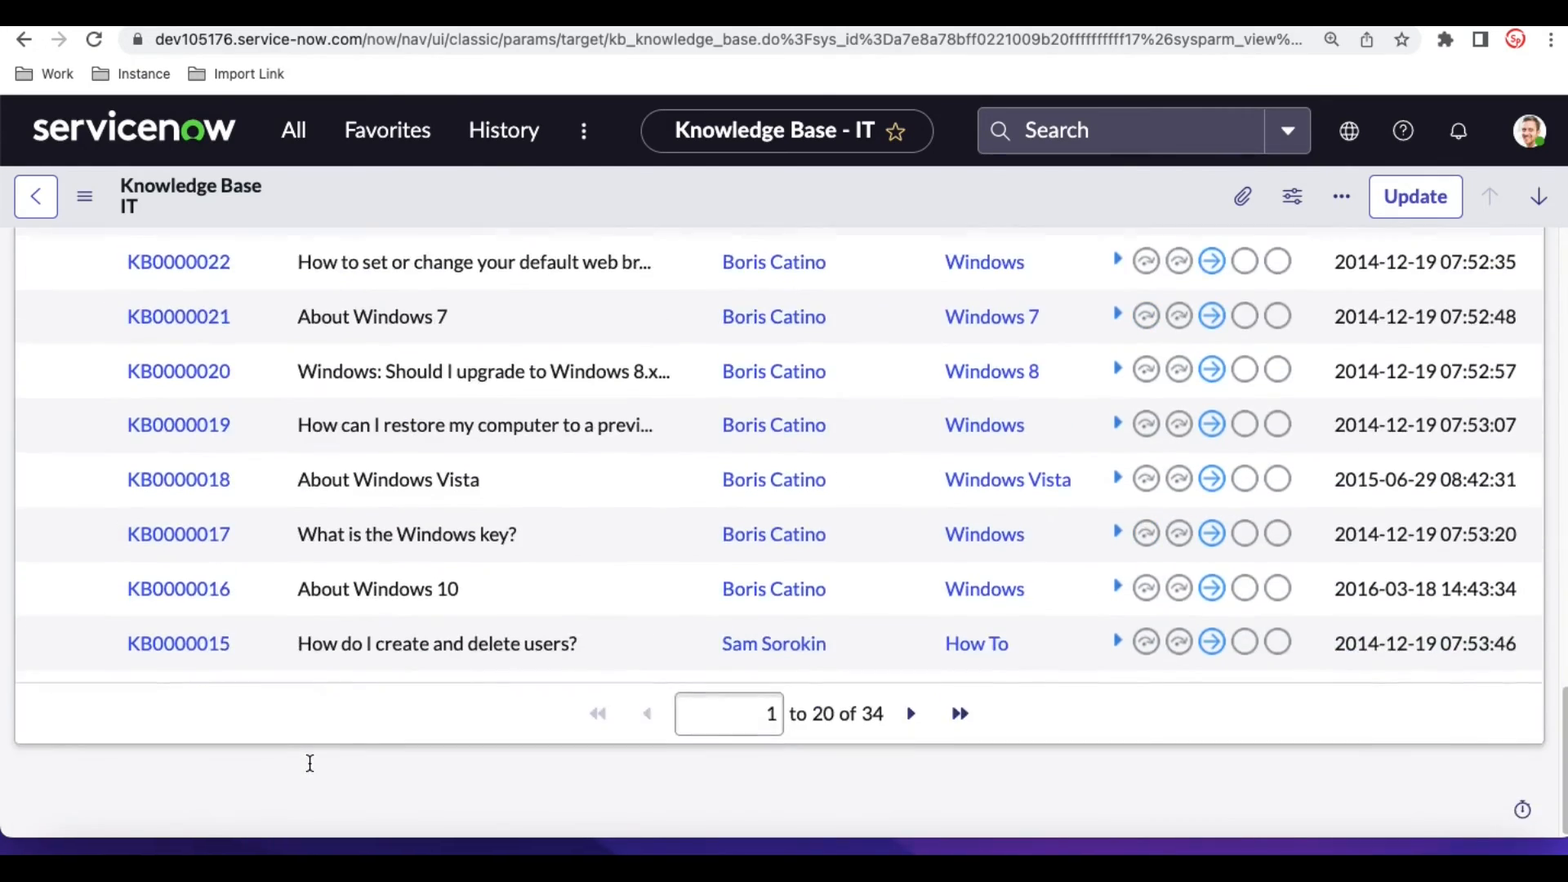
{"action": "scroll", "coordinate": [310, 763], "scroll_direction": "up", "scroll_amount": 15}
{"action": "scroll", "coordinate": [309, 770], "scroll_direction": "down", "scroll_amount": 14}
{"action": "scroll", "coordinate": [309, 769], "scroll_direction": "up", "scroll_amount": 12}
- Review the IT knowledge base's knowledge categories and look over its form again
{"action": "left_click", "coordinate": [826, 364]}
{"action": "scroll", "coordinate": [606, 661], "scroll_direction": "down", "scroll_amount": 3}
{"action": "scroll", "coordinate": [606, 661], "scroll_direction": "up", "scroll_amount": 10}
{"action": "scroll", "coordinate": [606, 659], "scroll_direction": "down", "scroll_amount": 10}
{"action": "scroll", "coordinate": [606, 659], "scroll_direction": "up", "scroll_amount": 2}
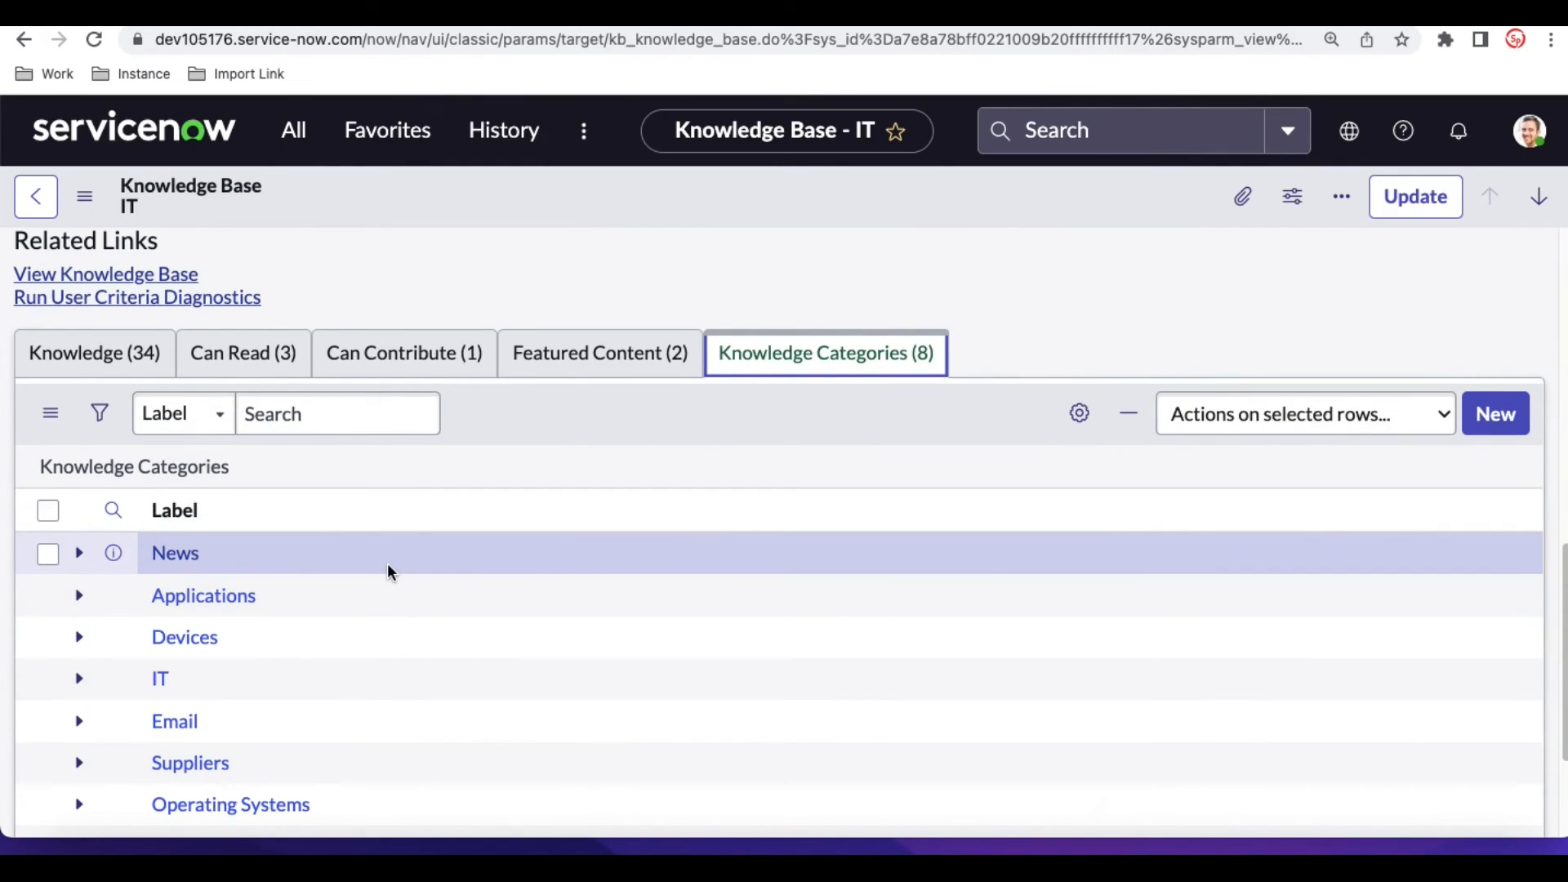
{"action": "scroll", "coordinate": [660, 320], "scroll_direction": "up", "scroll_amount": 10}
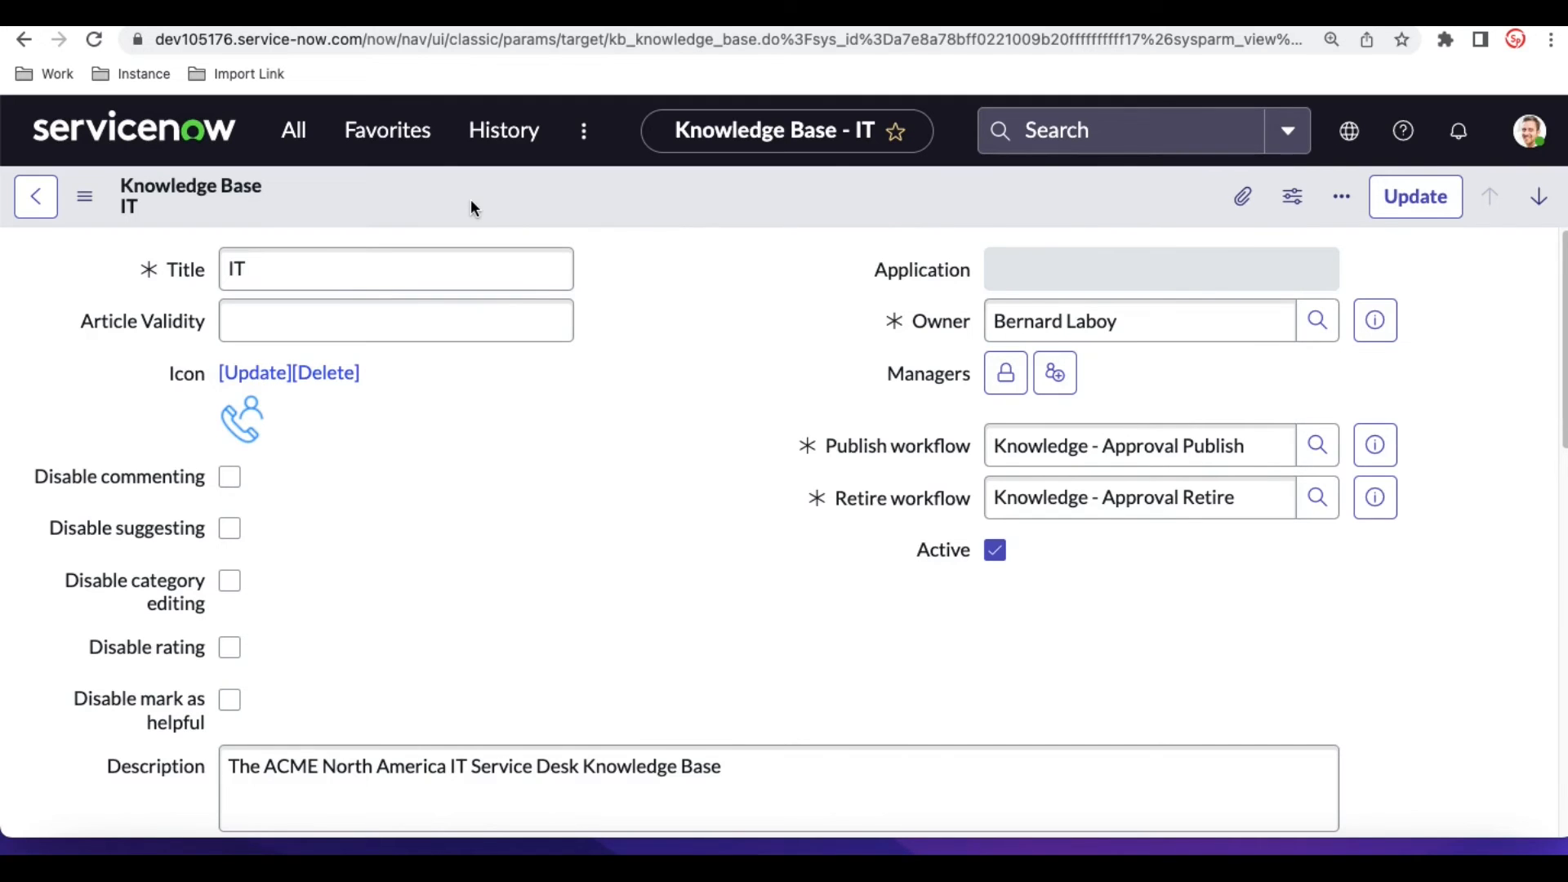
{"action": "scroll", "coordinate": [565, 424], "scroll_direction": "down", "scroll_amount": 10}
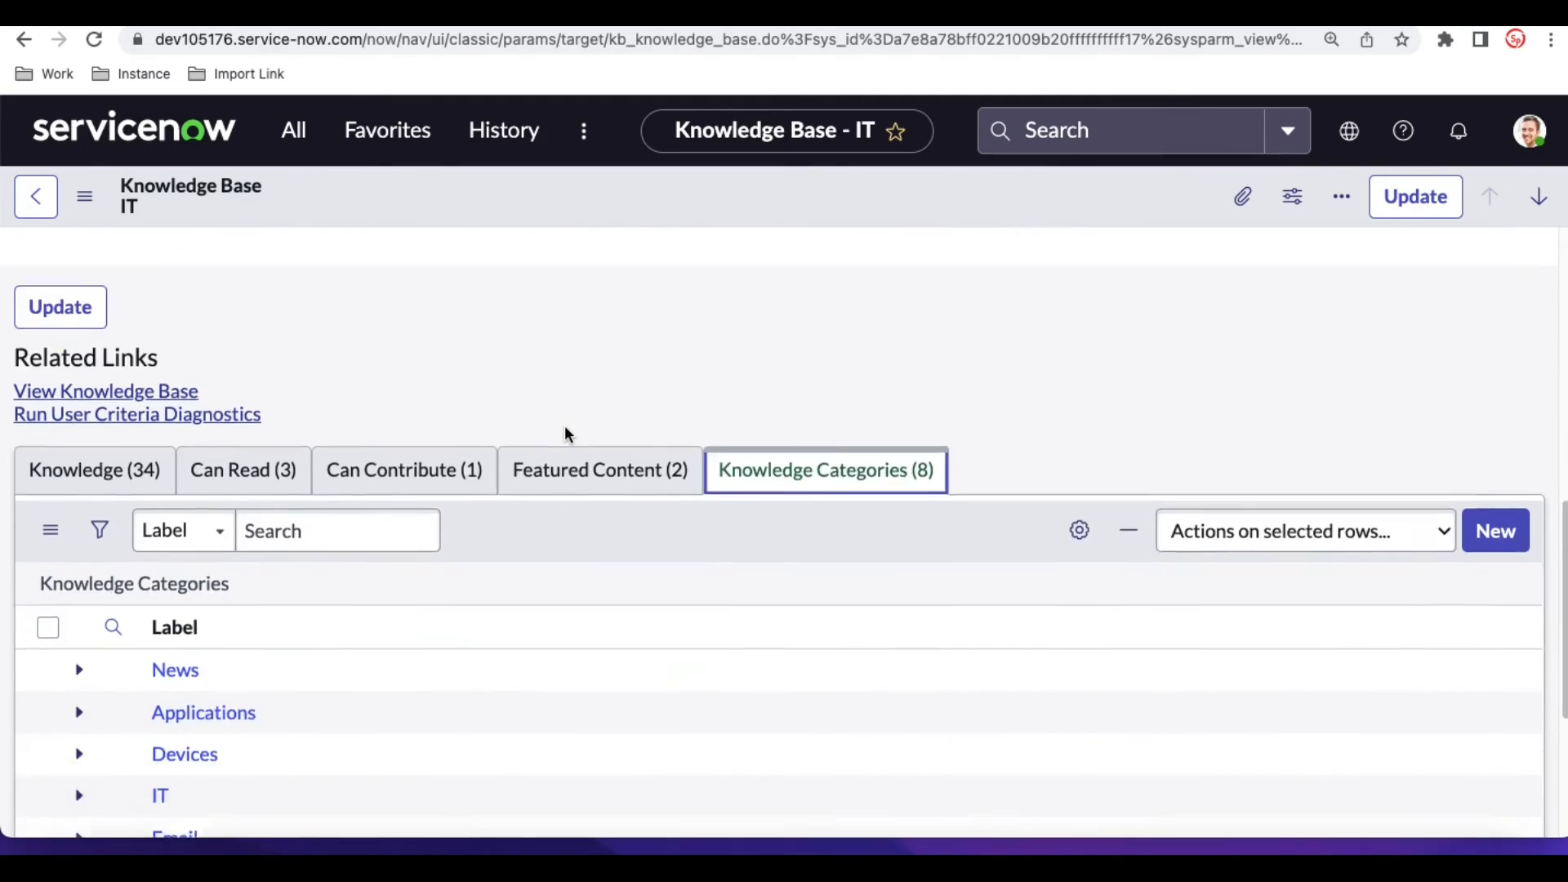
- Open the Excel Workes article from the IT knowledge base's article list and display its reader view
{"action": "left_click", "coordinate": [123, 450]}
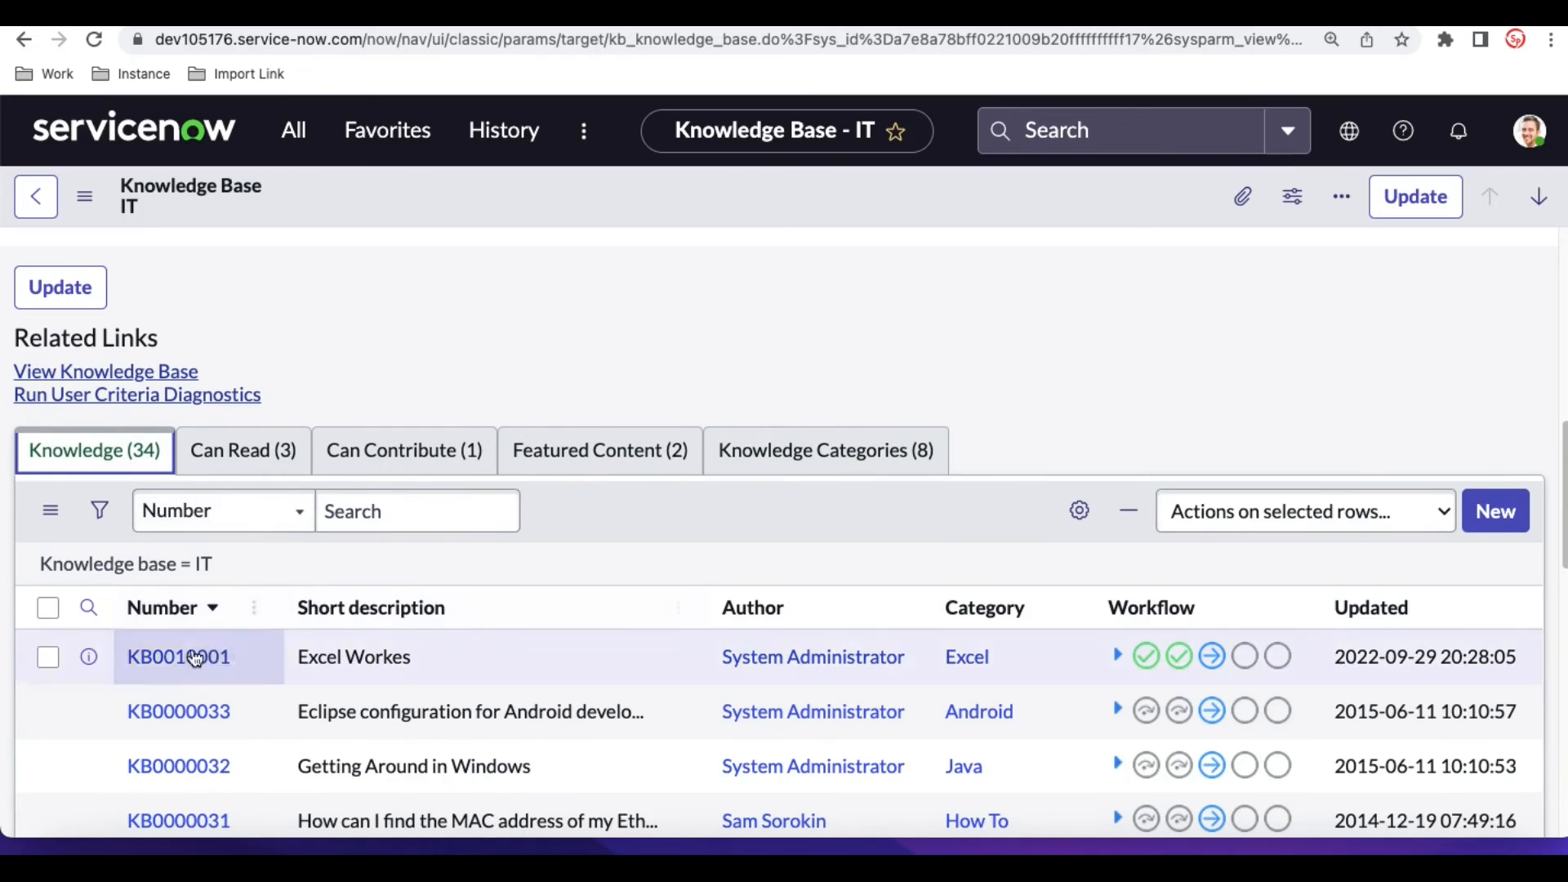
{"action": "left_click", "coordinate": [182, 657]}
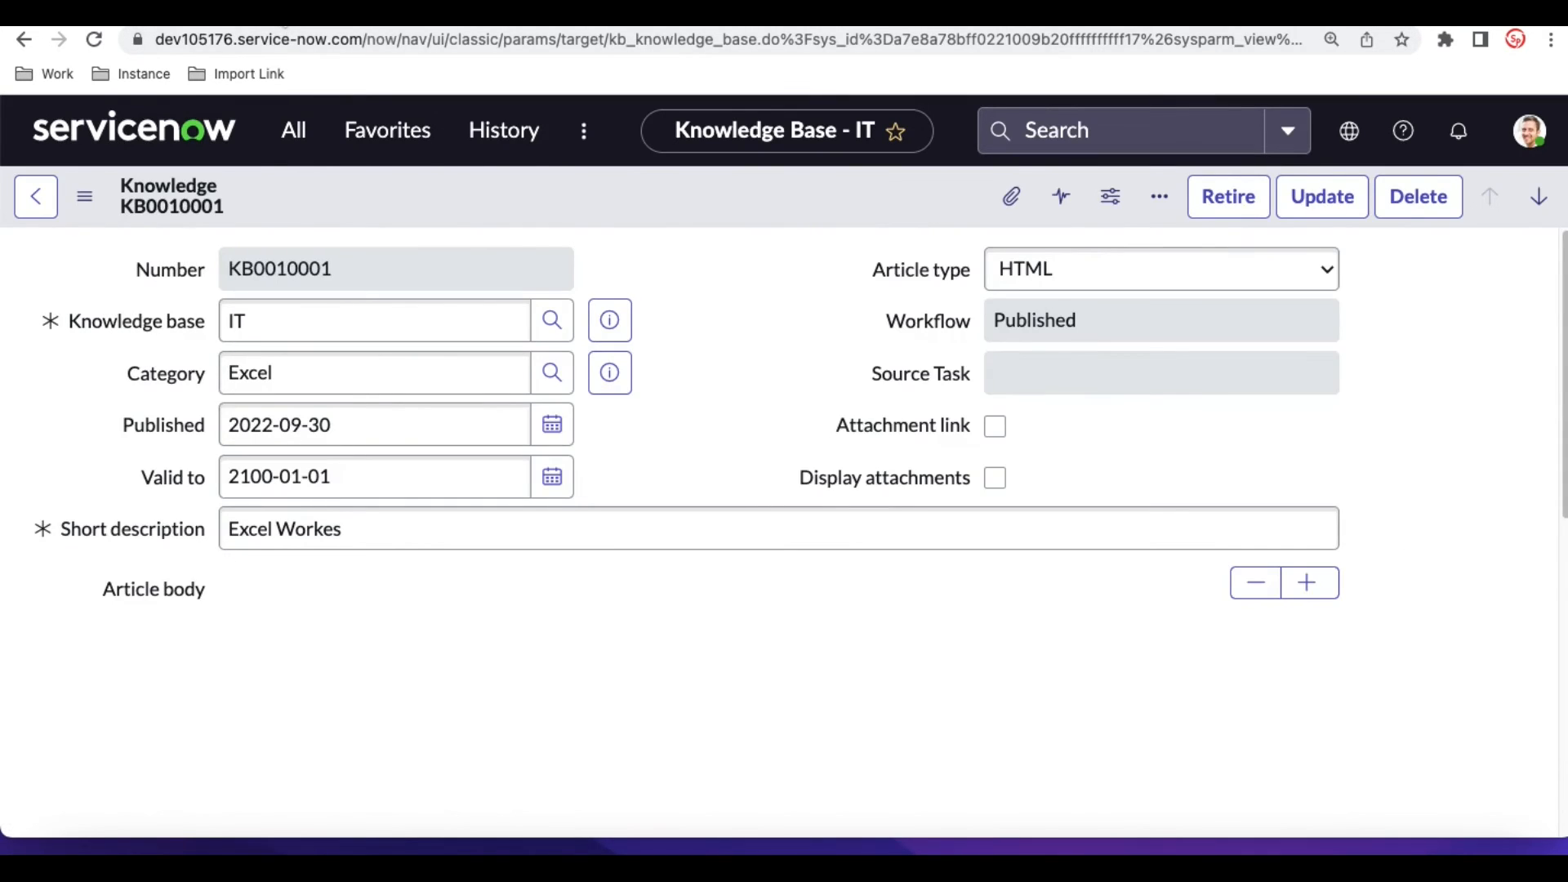
{"action": "scroll", "coordinate": [150, 357], "scroll_direction": "down", "scroll_amount": 10}
{"action": "left_click", "coordinate": [49, 327]}
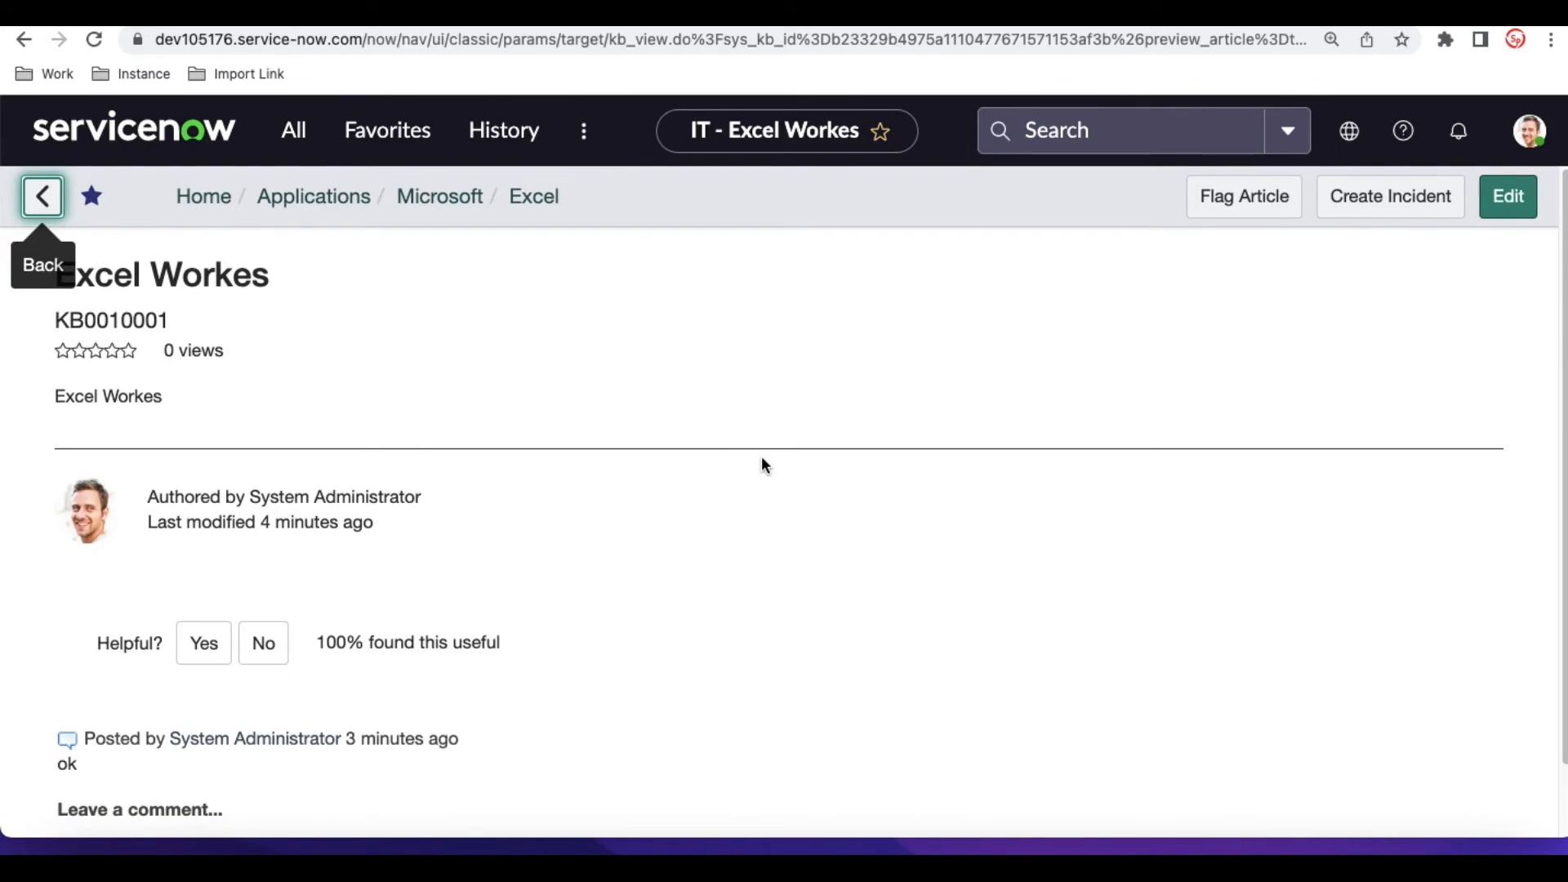
- Open the Excel Workes article for editing from its reader view and review its fields and body
{"action": "left_click", "coordinate": [1505, 208]}
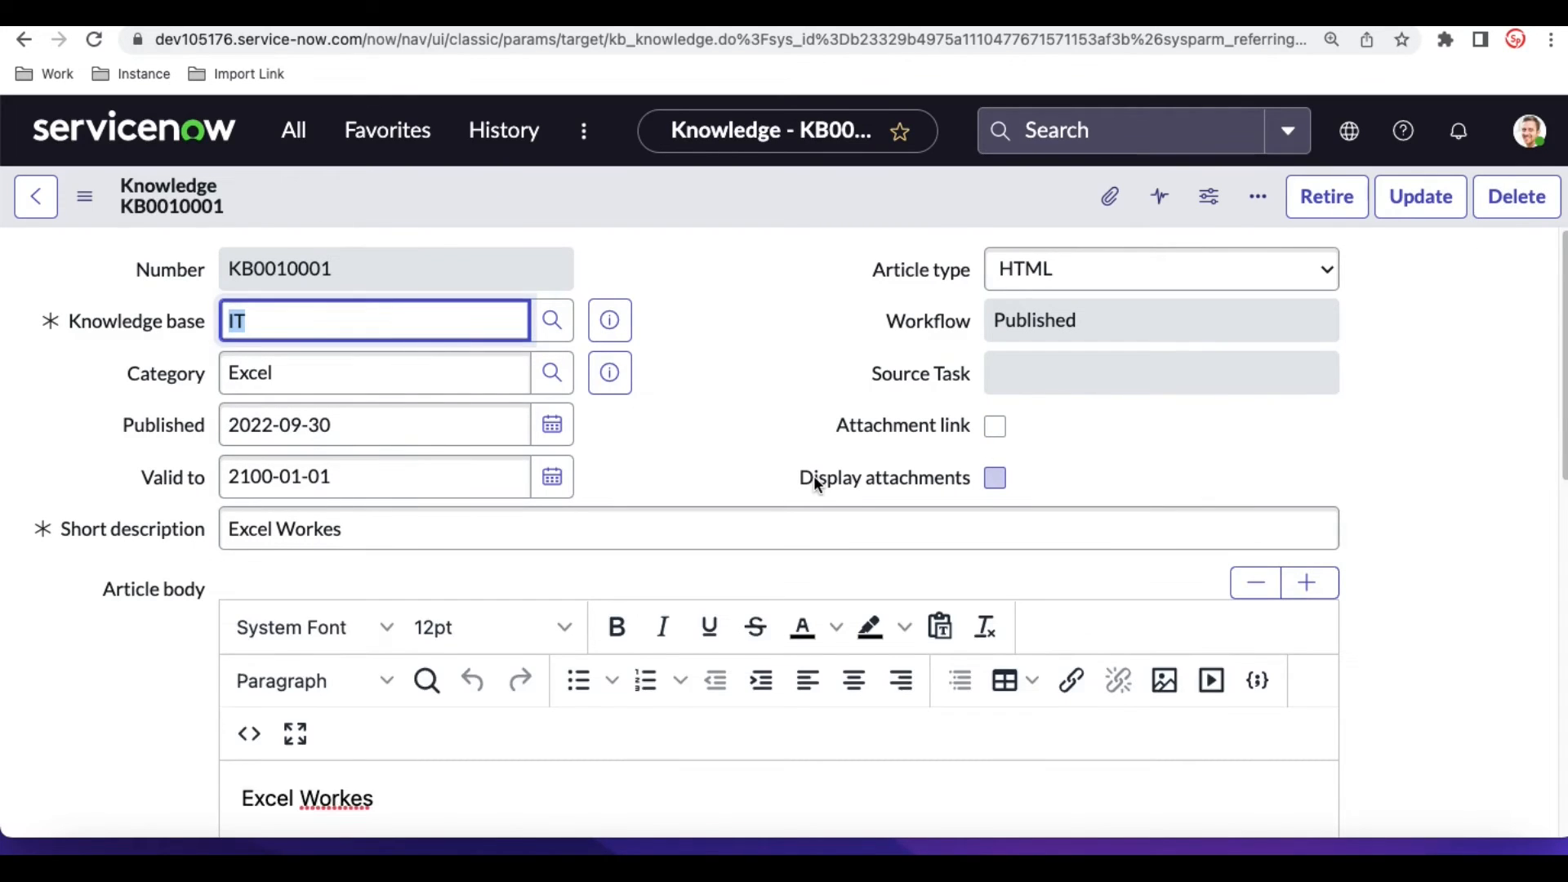
{"action": "scroll", "coordinate": [815, 480], "scroll_direction": "down", "scroll_amount": 2}
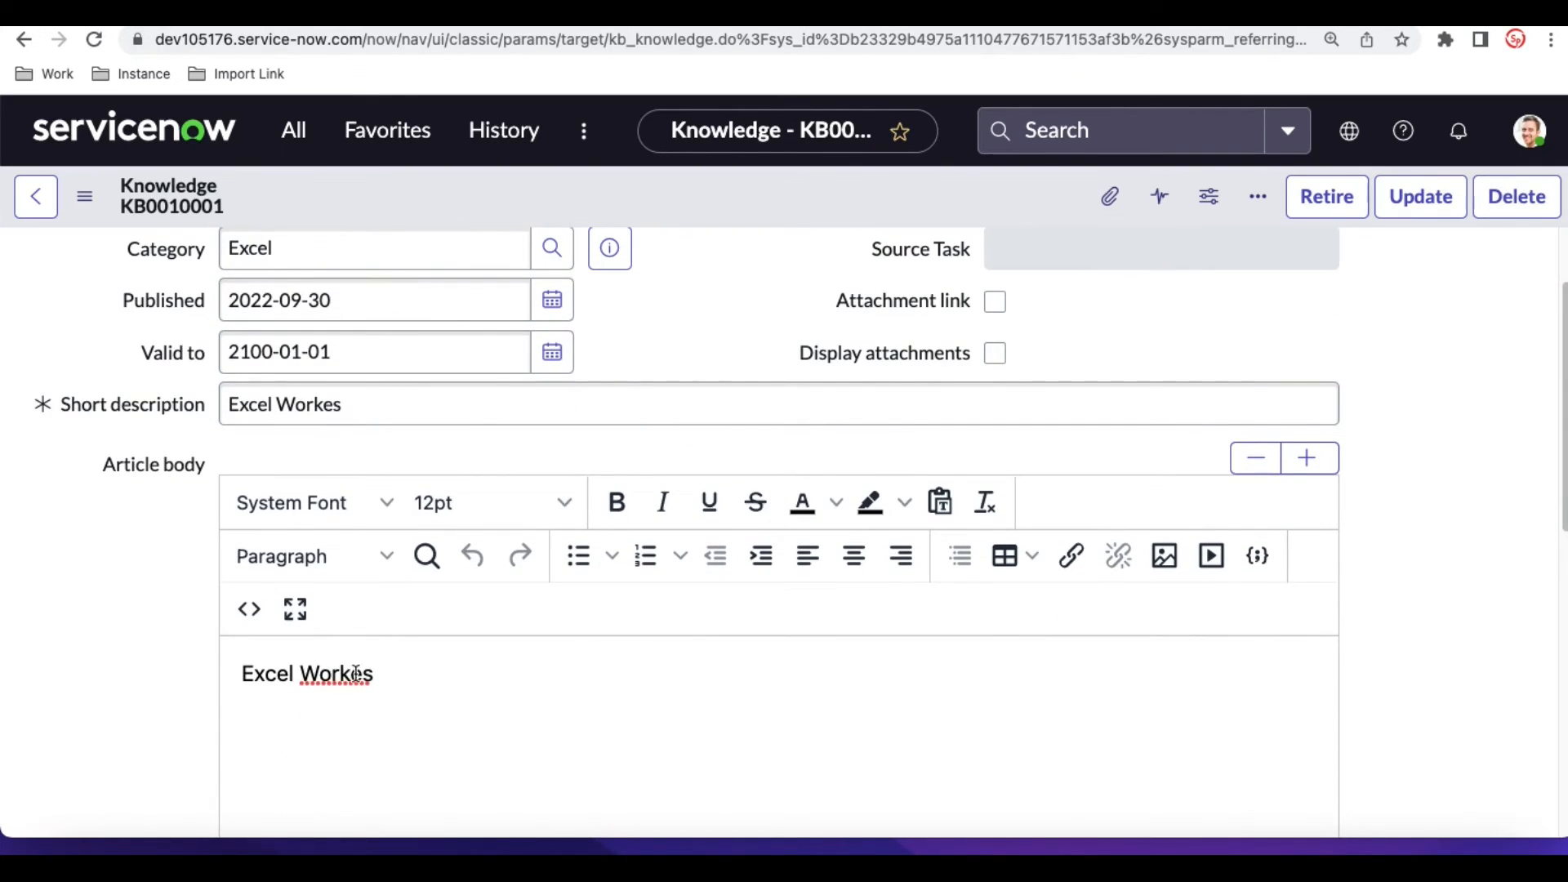
{"action": "scroll", "coordinate": [675, 400], "scroll_direction": "up", "scroll_amount": 2}
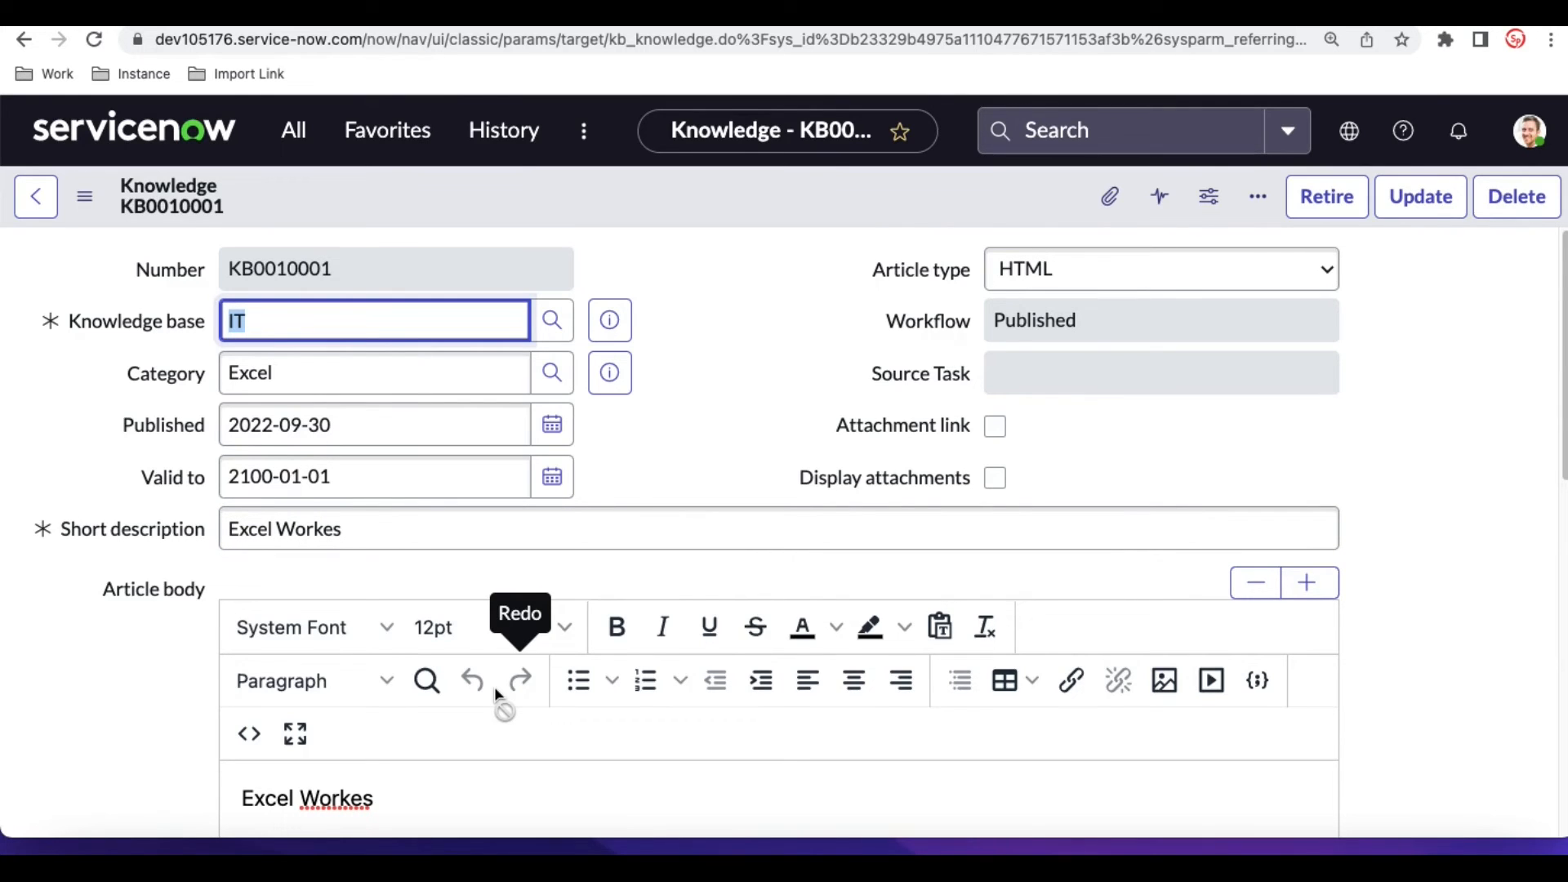
- Return to the Excel Workes article's reader view, reopen the article for editing, append "v2" to its body and save it
{"action": "scroll", "coordinate": [100, 493], "scroll_direction": "down", "scroll_amount": 7}
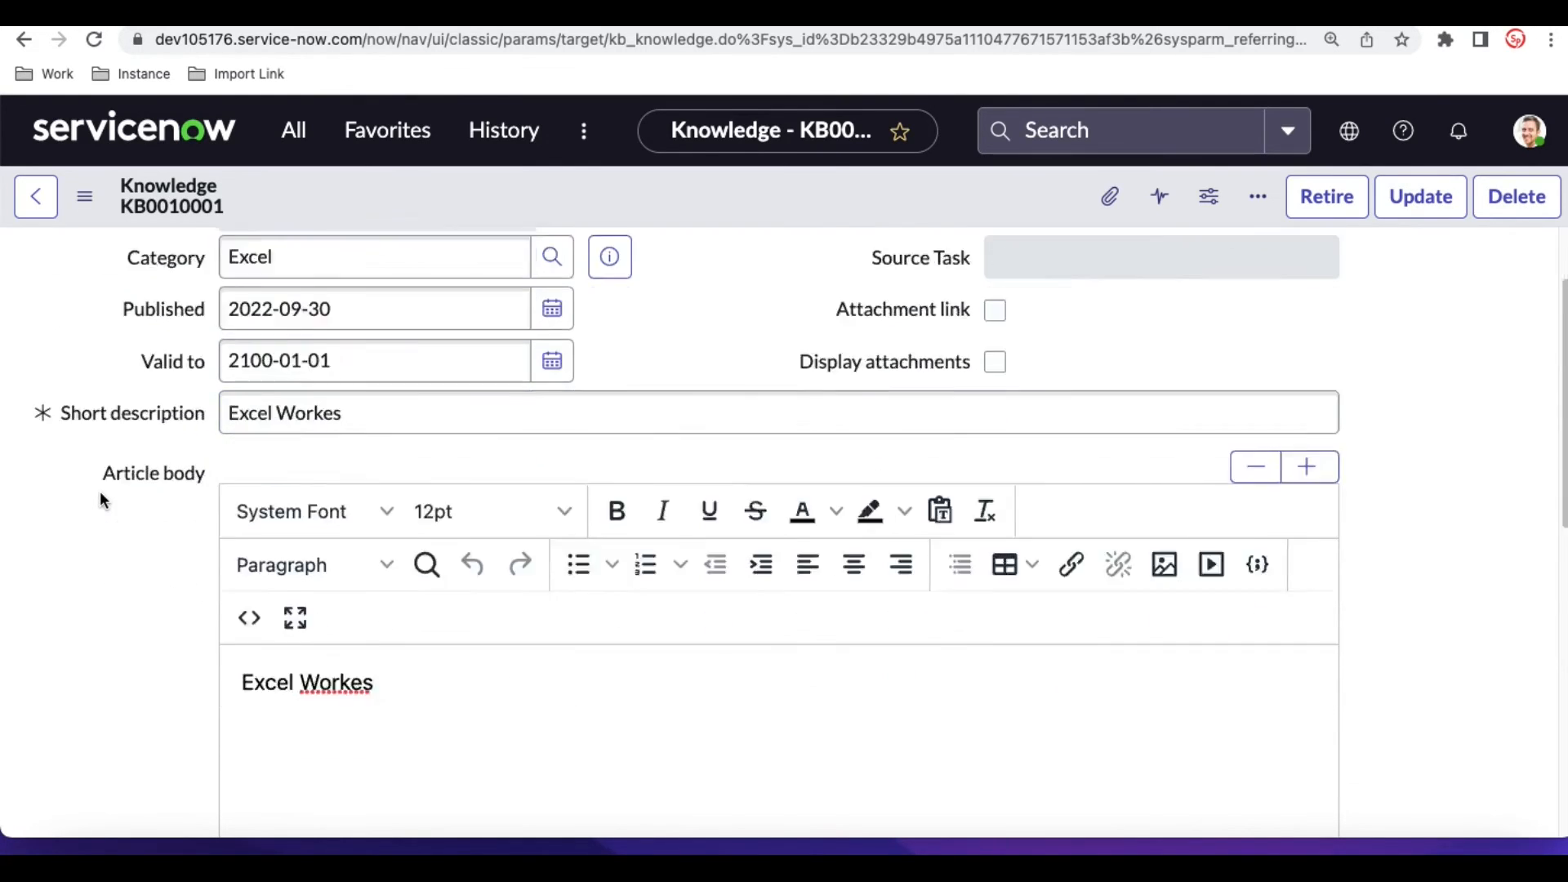
{"action": "left_click", "coordinate": [61, 605]}
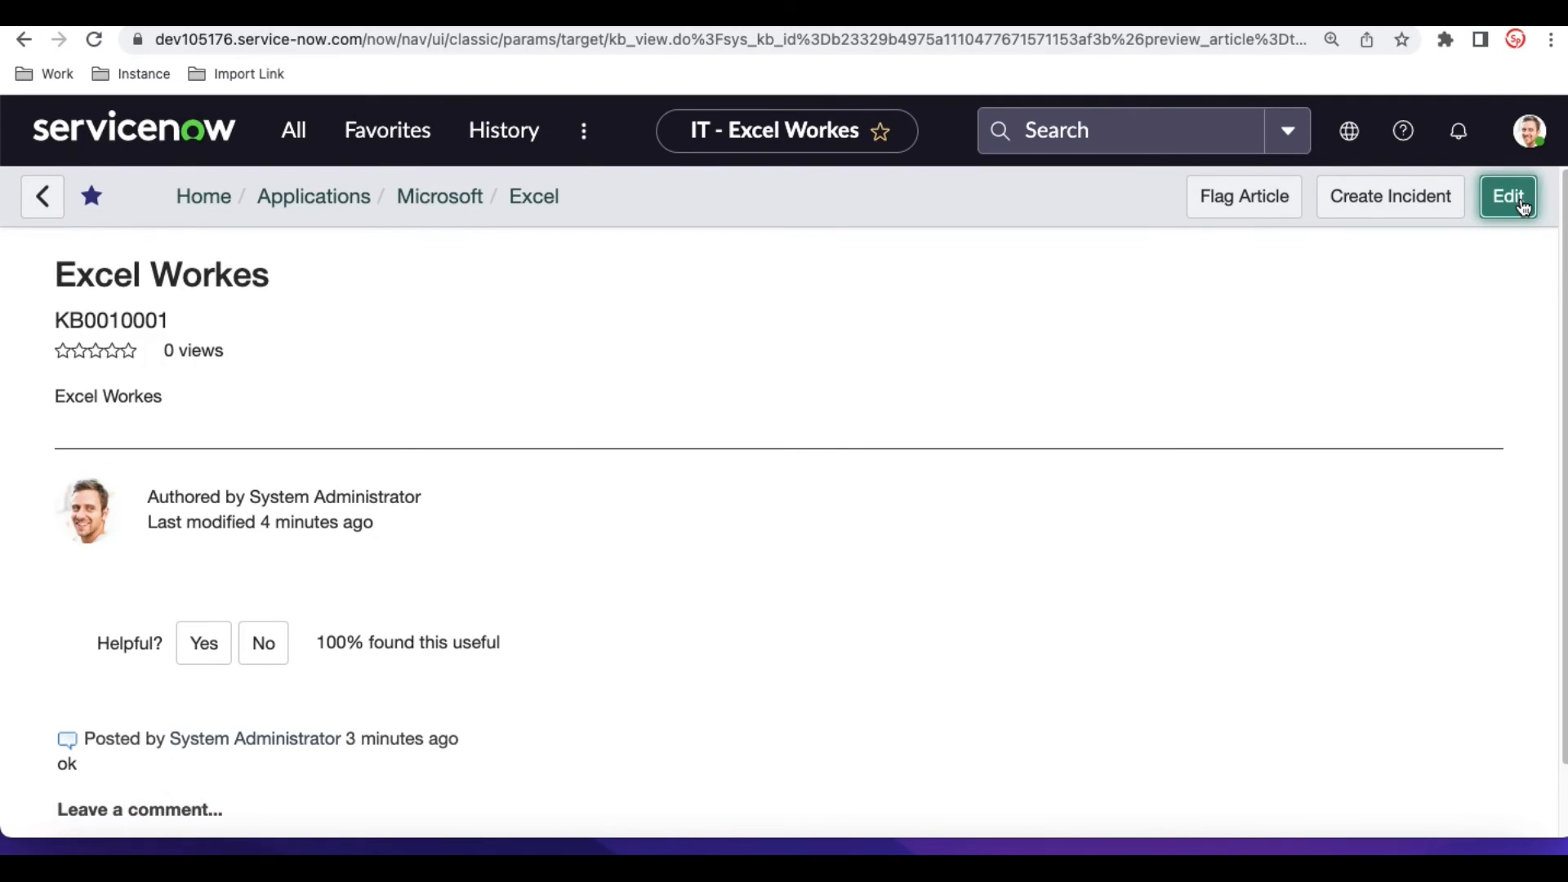
{"action": "left_click", "coordinate": [1522, 206]}
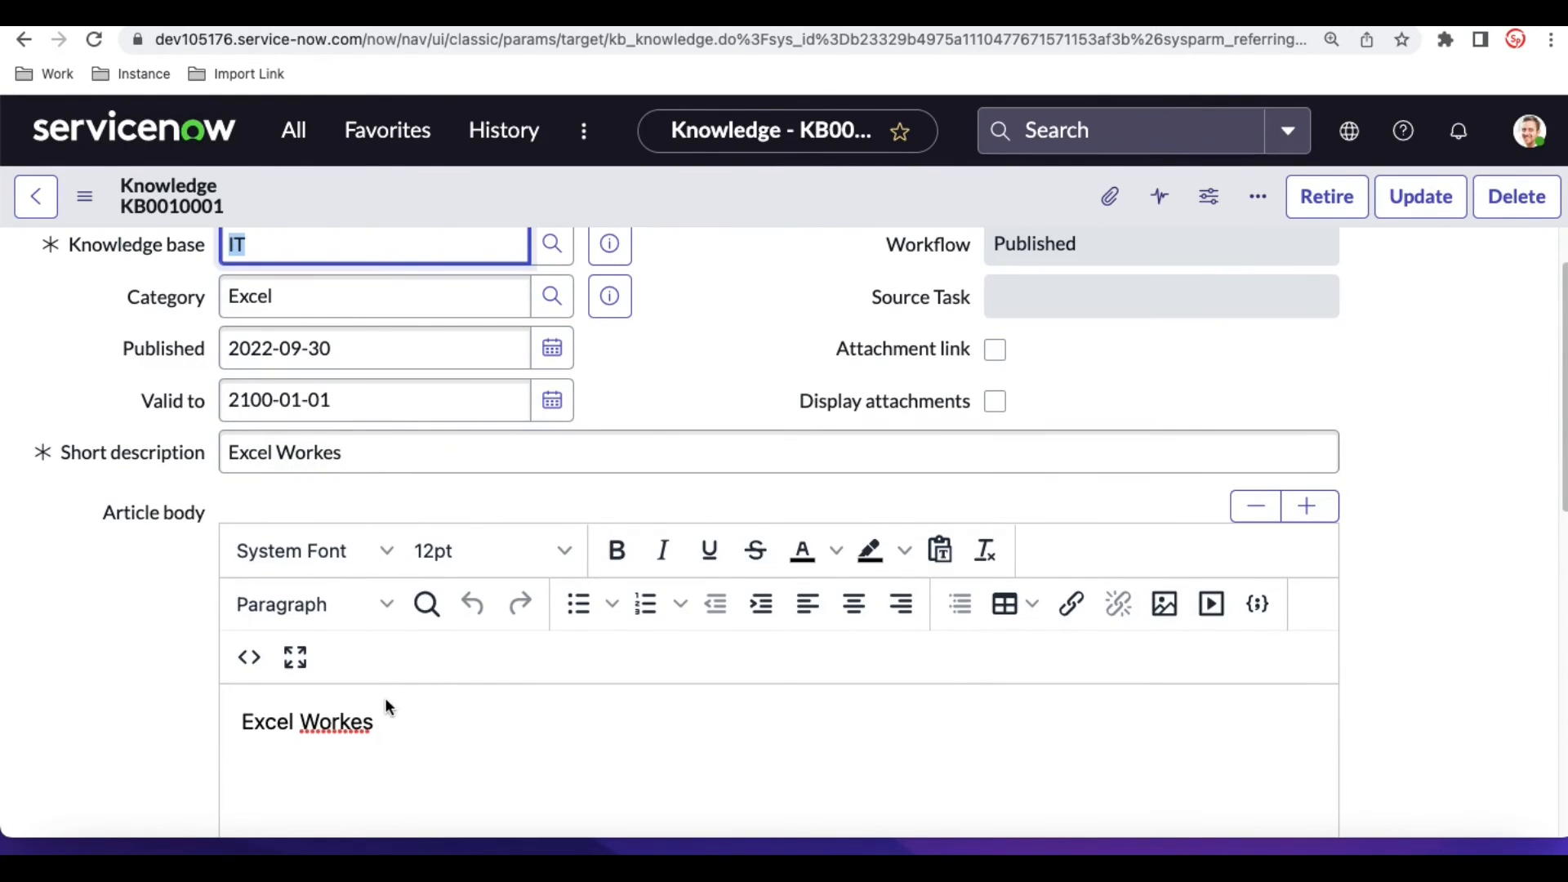
{"action": "left_click", "coordinate": [406, 723]}
{"action": "type", "text": "v2"}
{"action": "scroll", "coordinate": [997, 276], "scroll_direction": "up", "scroll_amount": 1}
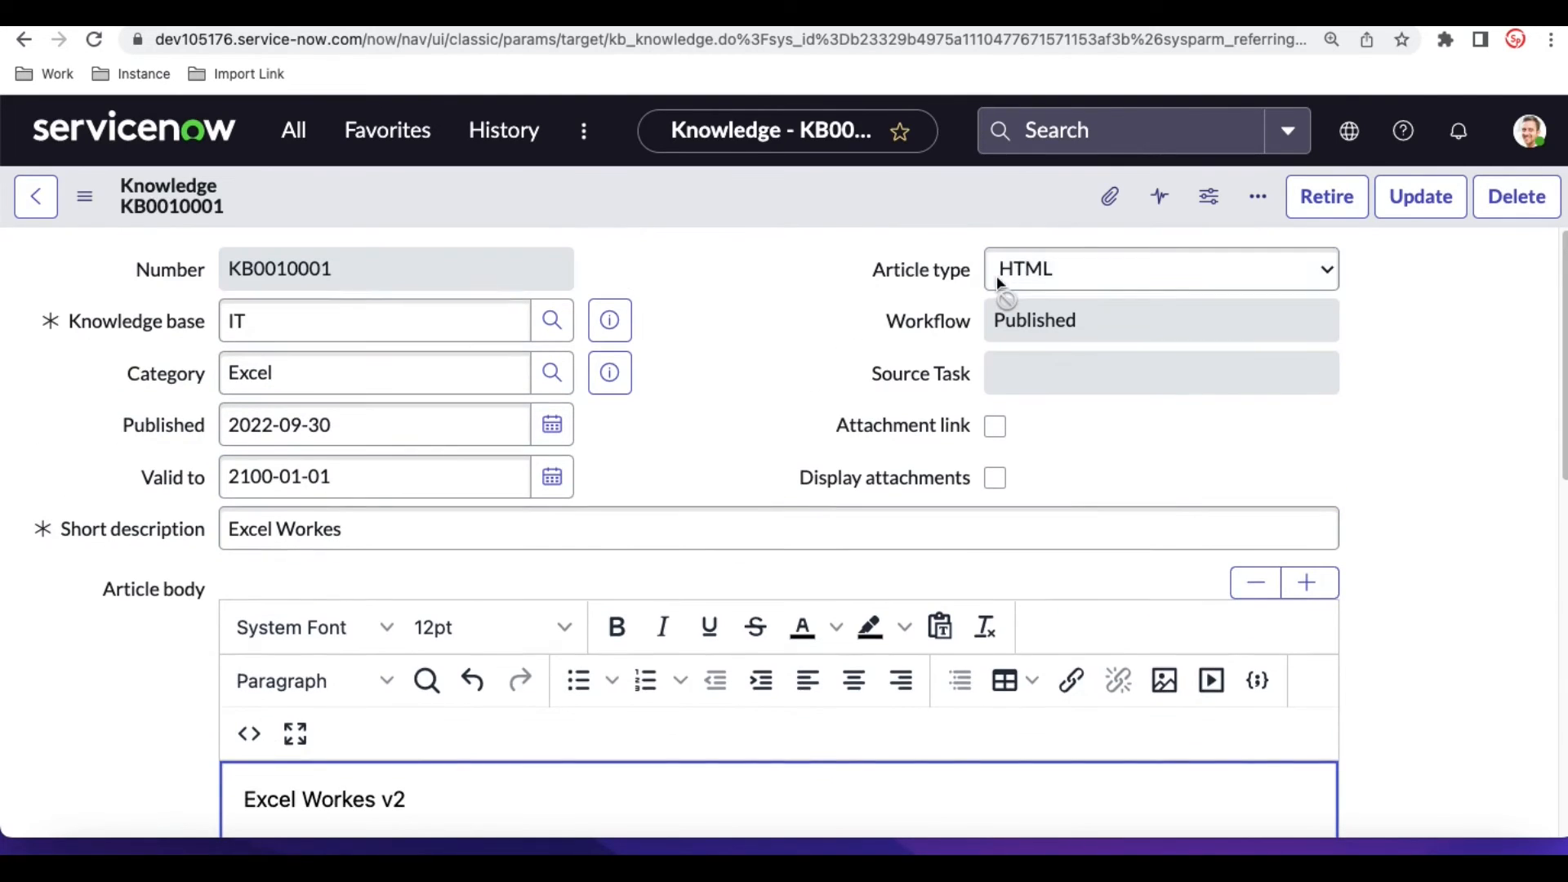
{"action": "right_click", "coordinate": [927, 214]}
{"action": "left_click", "coordinate": [945, 233]}
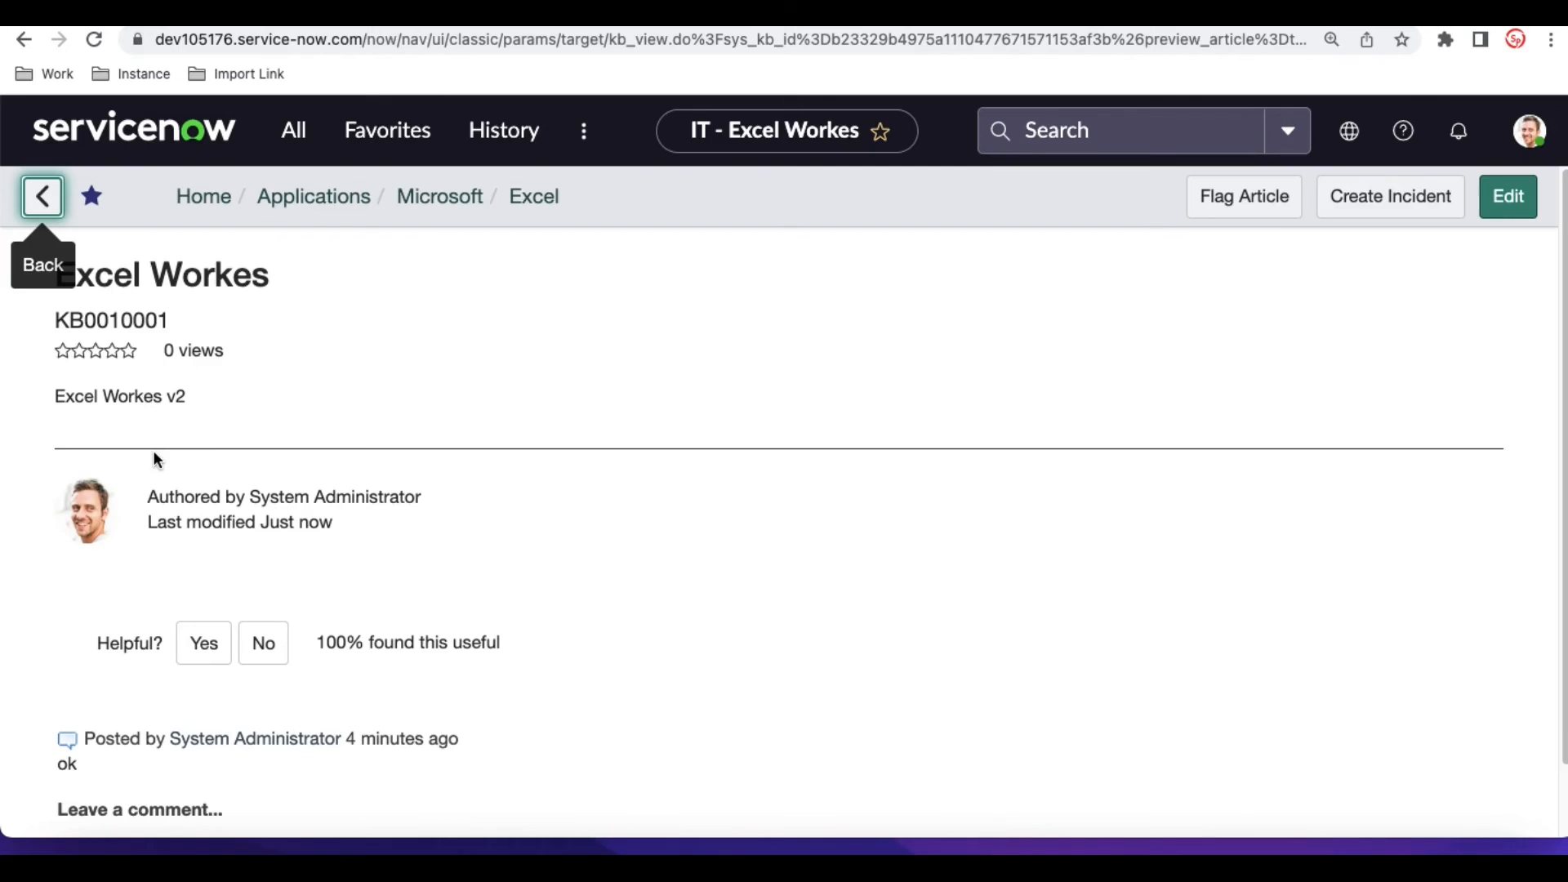
- Start an incident from the Excel Workes article, review the prefilled form including its additional comments, and return to the article without submitting
{"action": "left_click", "coordinate": [1394, 199]}
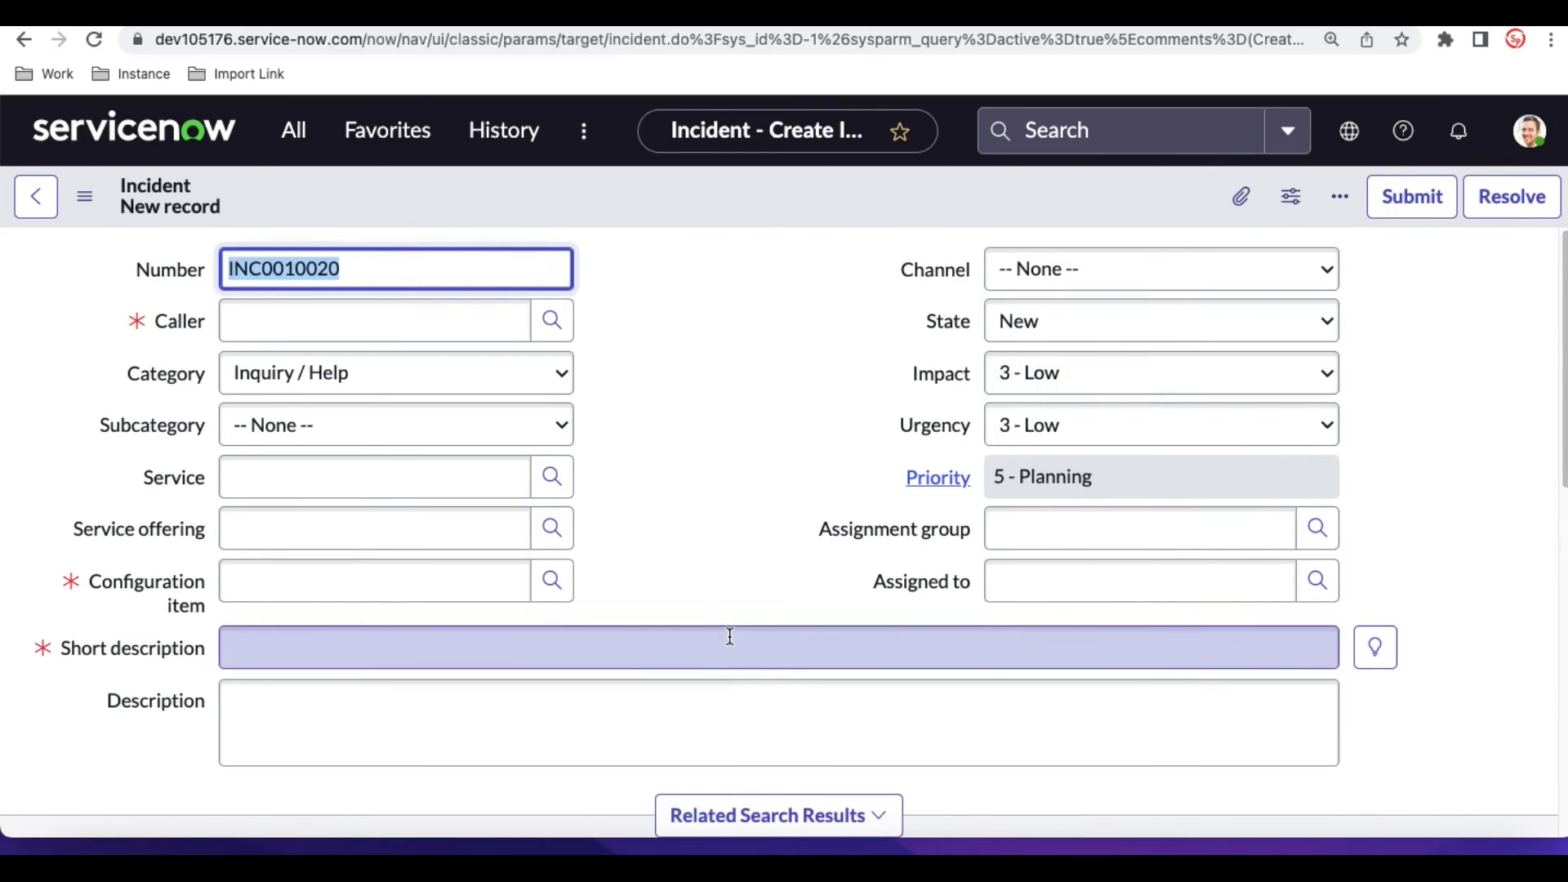
{"action": "scroll", "coordinate": [729, 637], "scroll_direction": "down", "scroll_amount": 5}
{"action": "scroll", "coordinate": [729, 637], "scroll_direction": "up", "scroll_amount": 5}
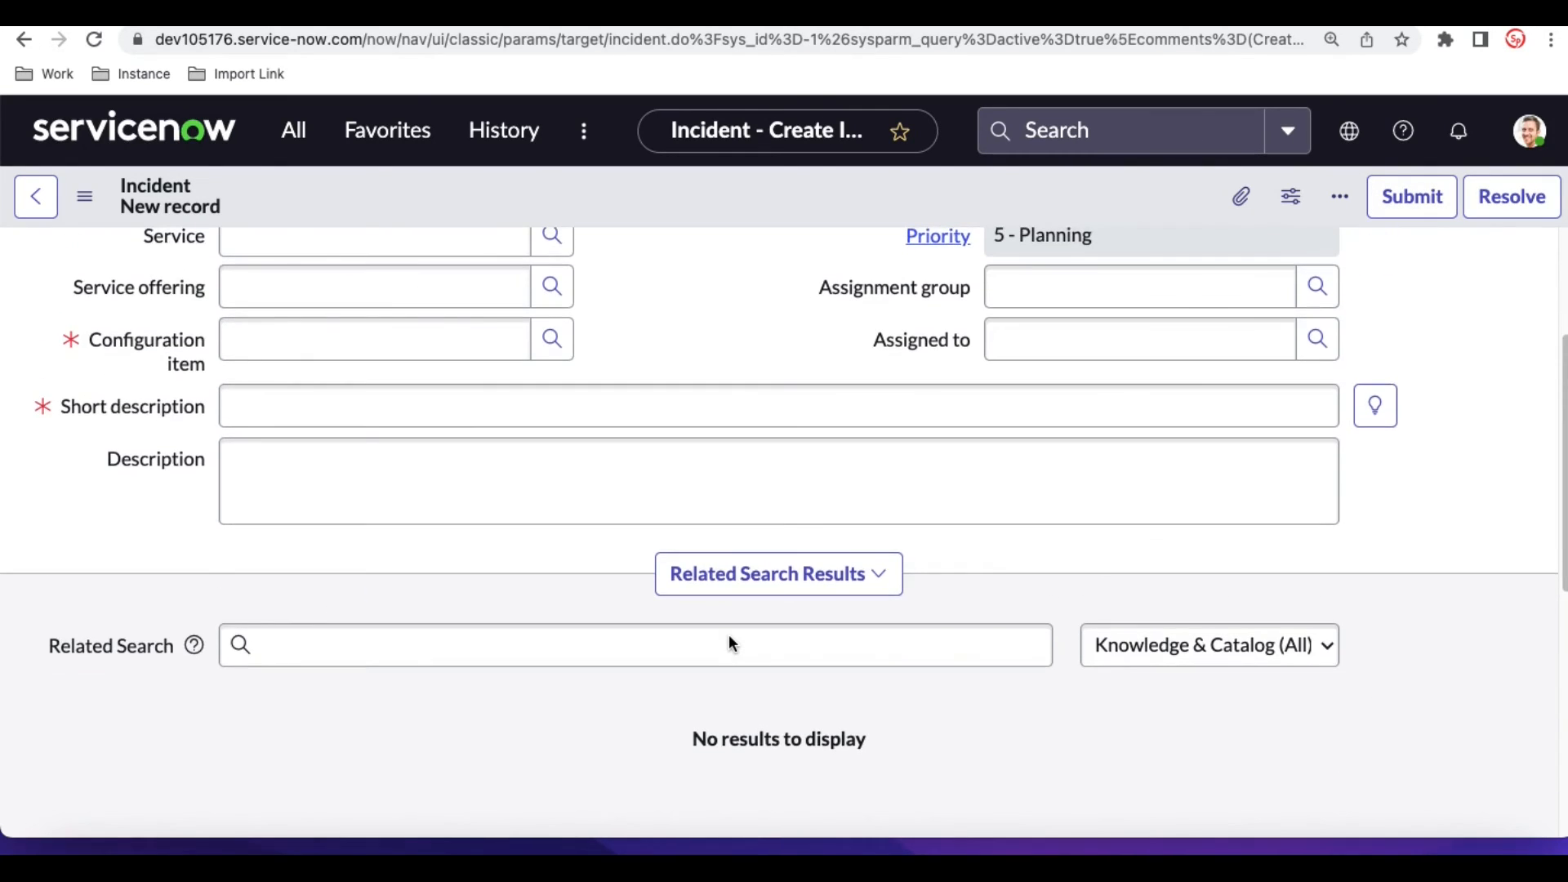
{"action": "scroll", "coordinate": [730, 636], "scroll_direction": "up", "scroll_amount": 1}
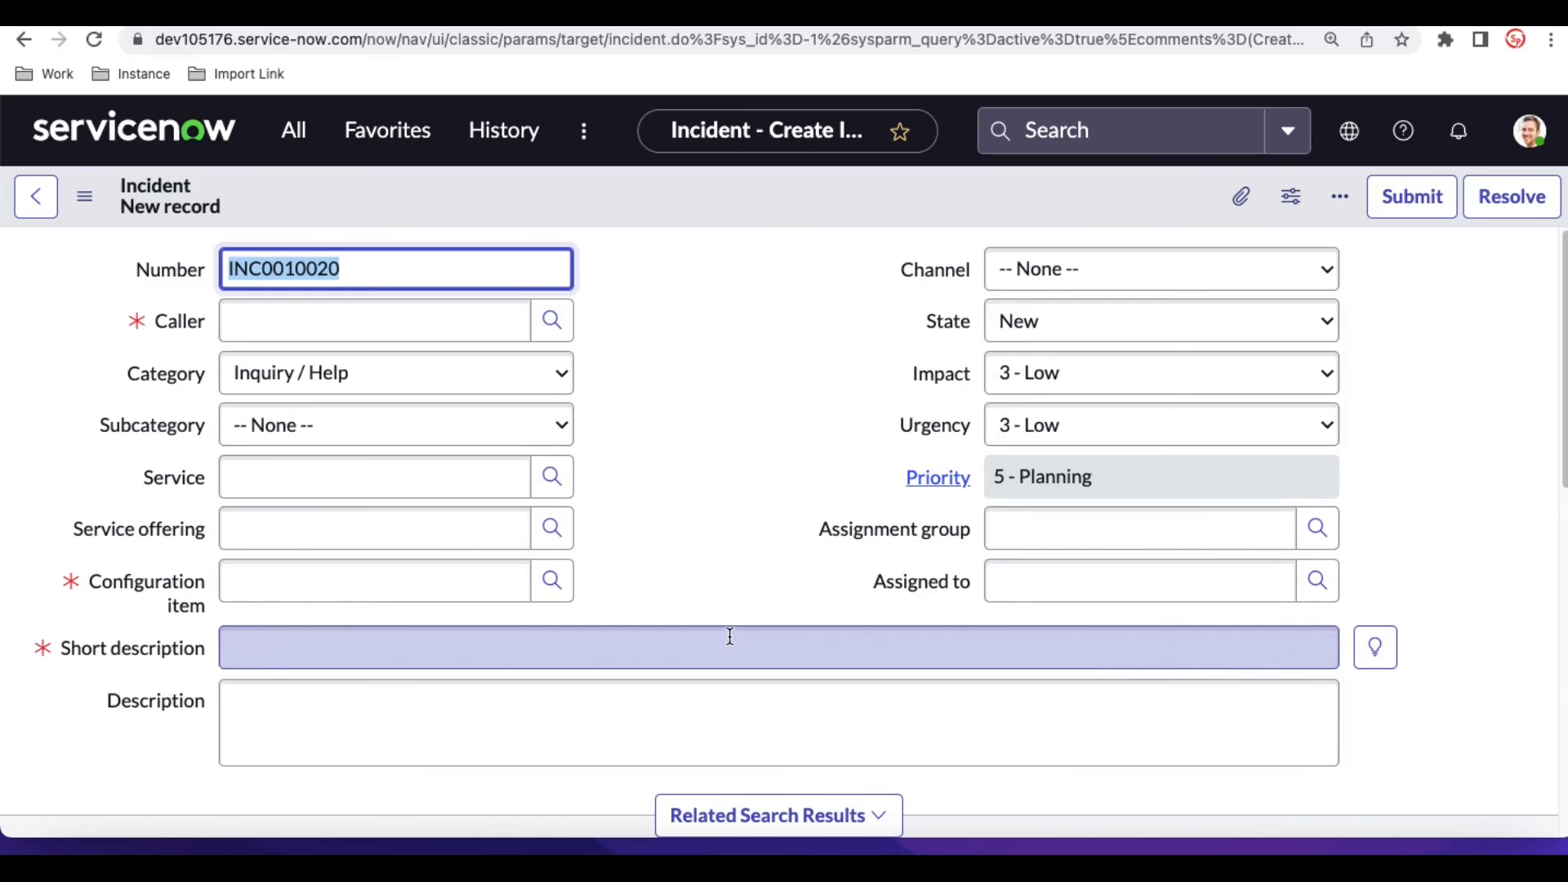
{"action": "scroll", "coordinate": [729, 636], "scroll_direction": "down", "scroll_amount": 6}
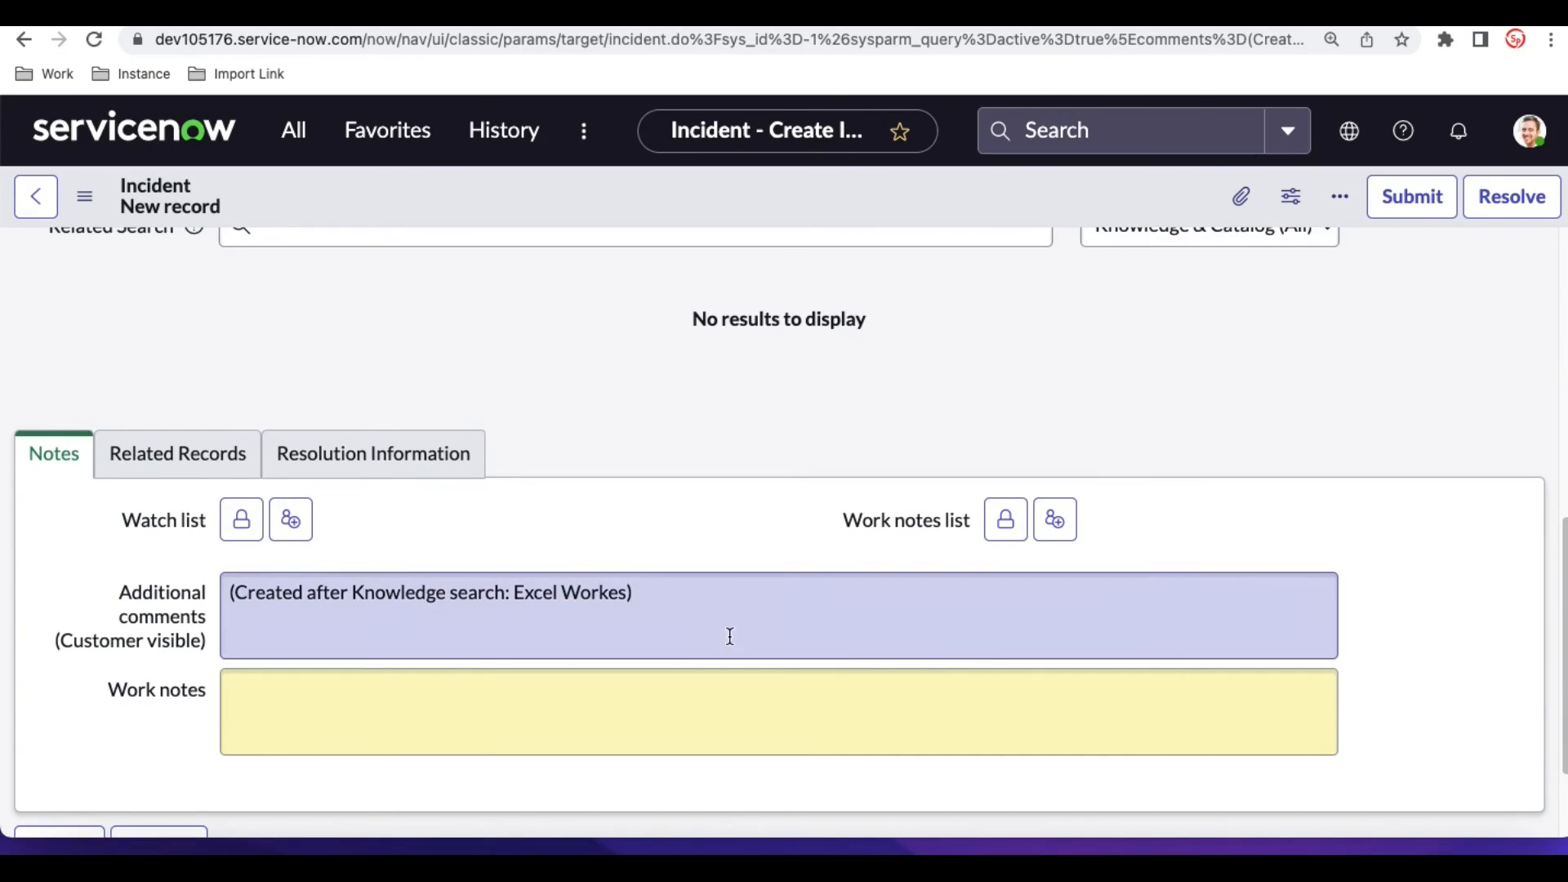
{"action": "left_click_drag", "start_coordinate": [644, 599], "coordinate": [190, 594]}
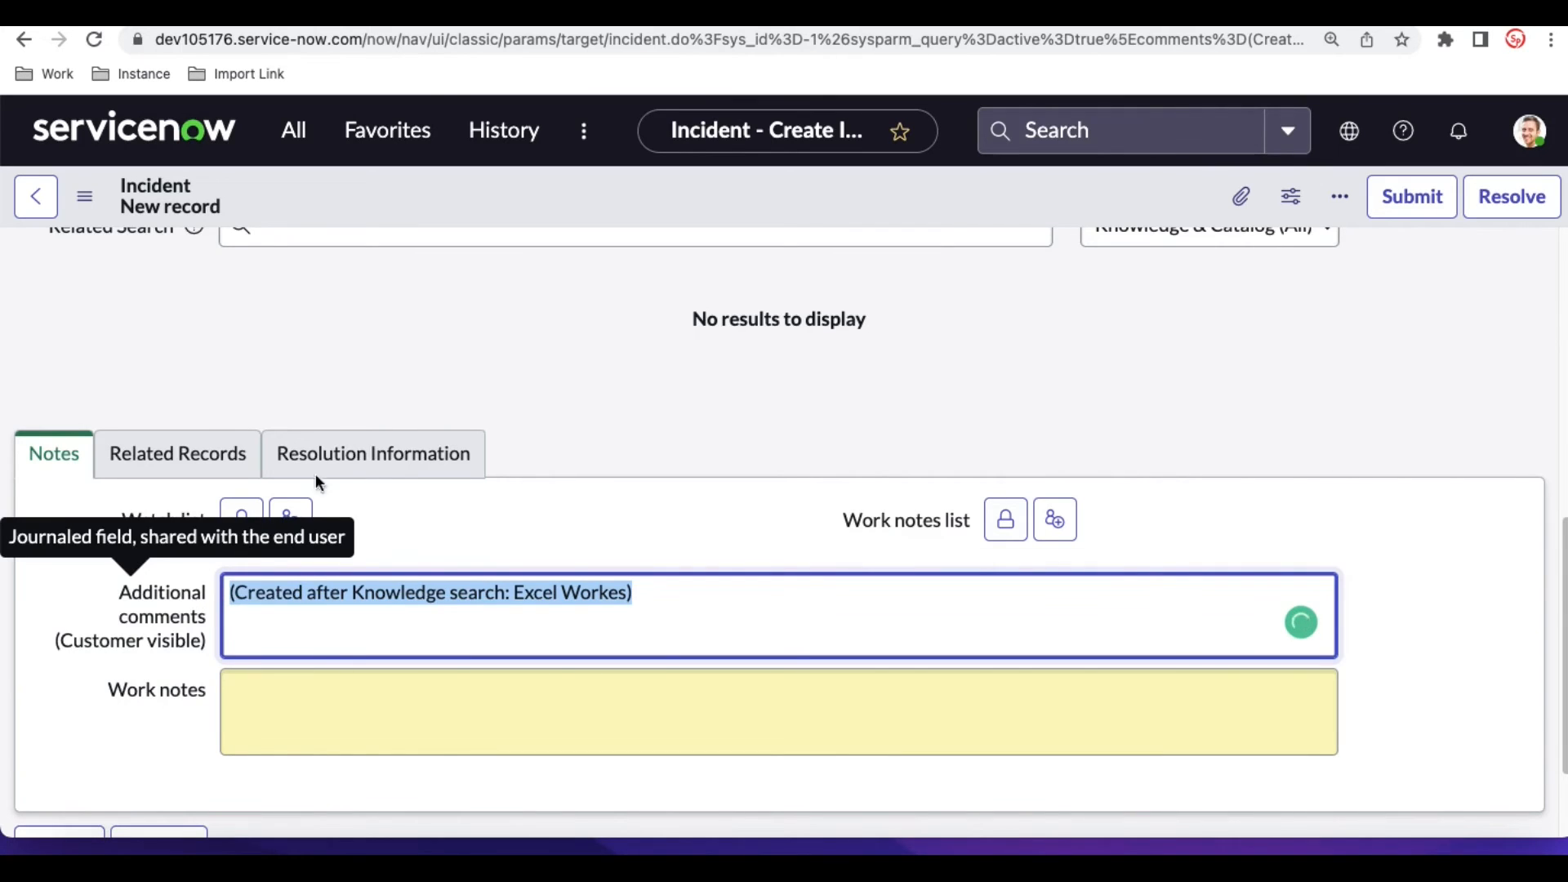
{"action": "scroll", "coordinate": [529, 420], "scroll_direction": "up", "scroll_amount": 10}
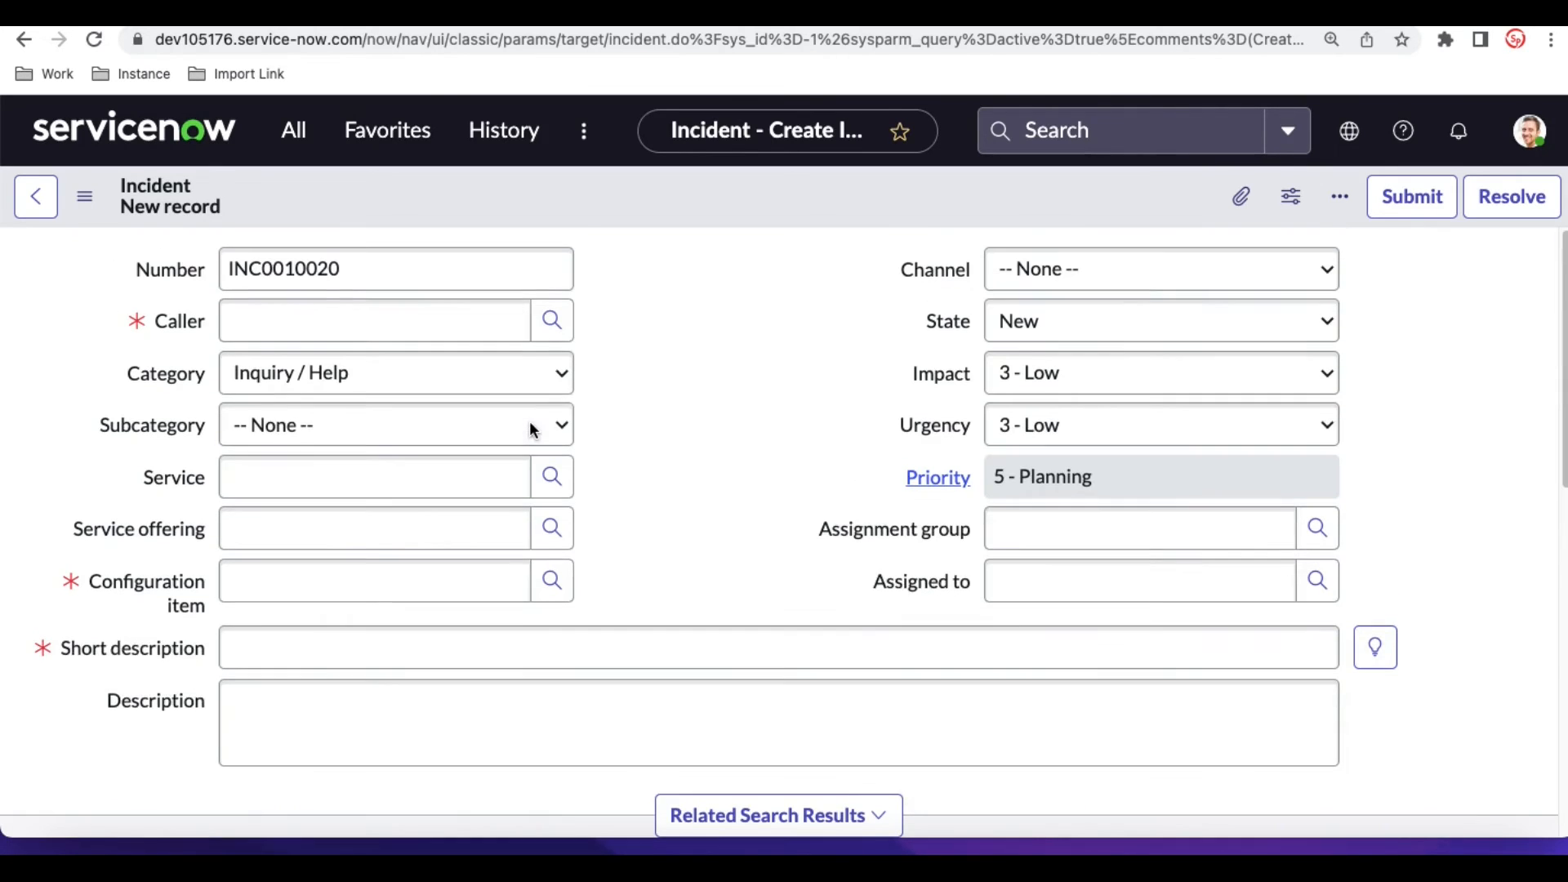
{"action": "left_click", "coordinate": [29, 43]}
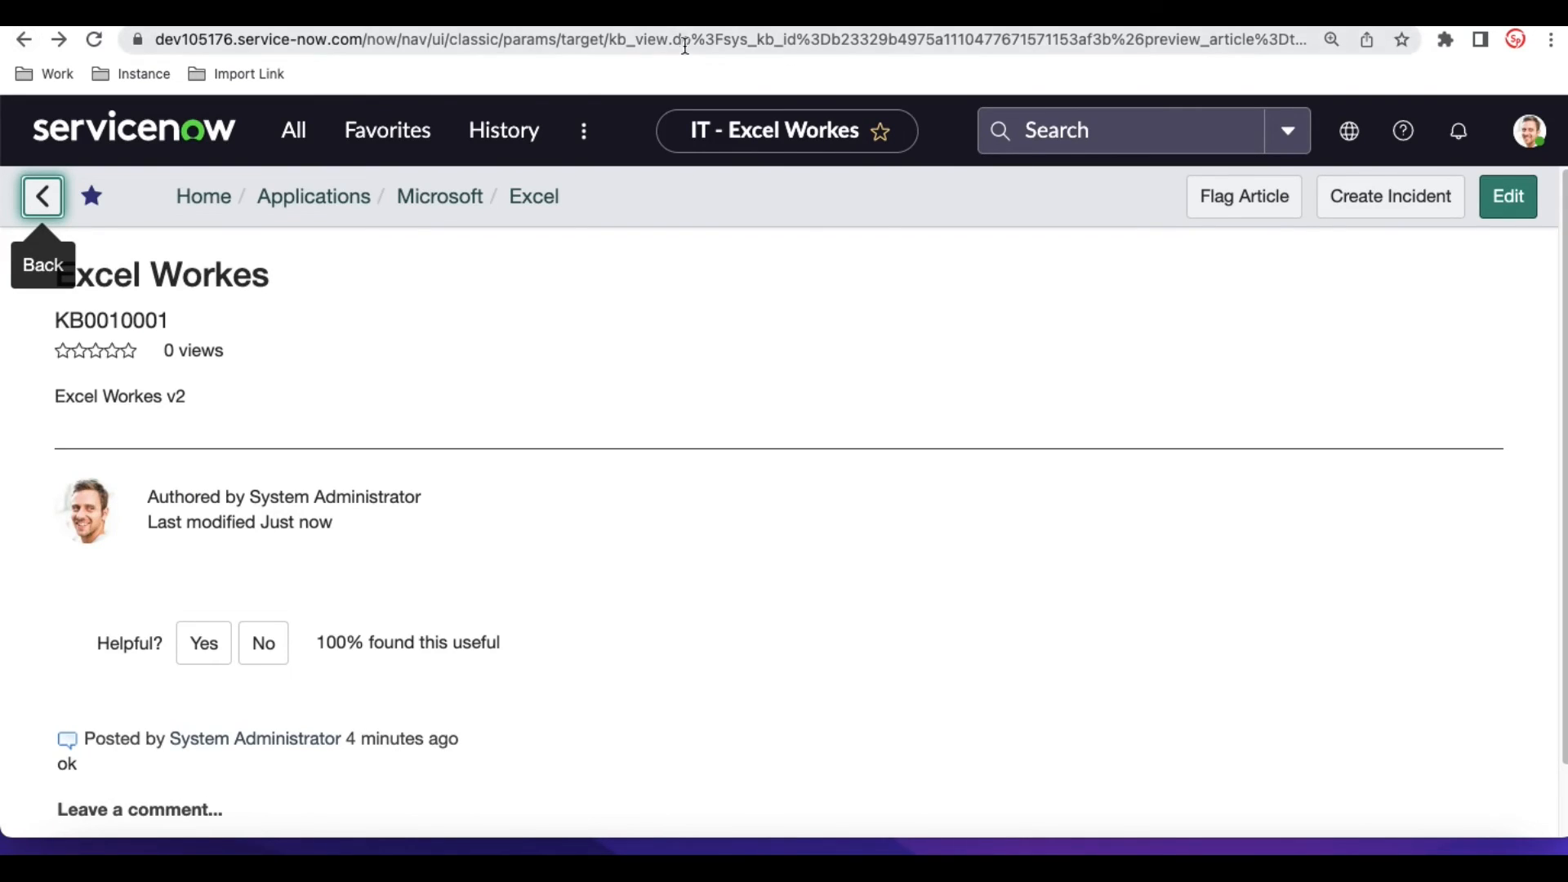
- Flag the Excel Workes article with the reason "New Version" and submit it
{"action": "left_click", "coordinate": [1252, 208]}
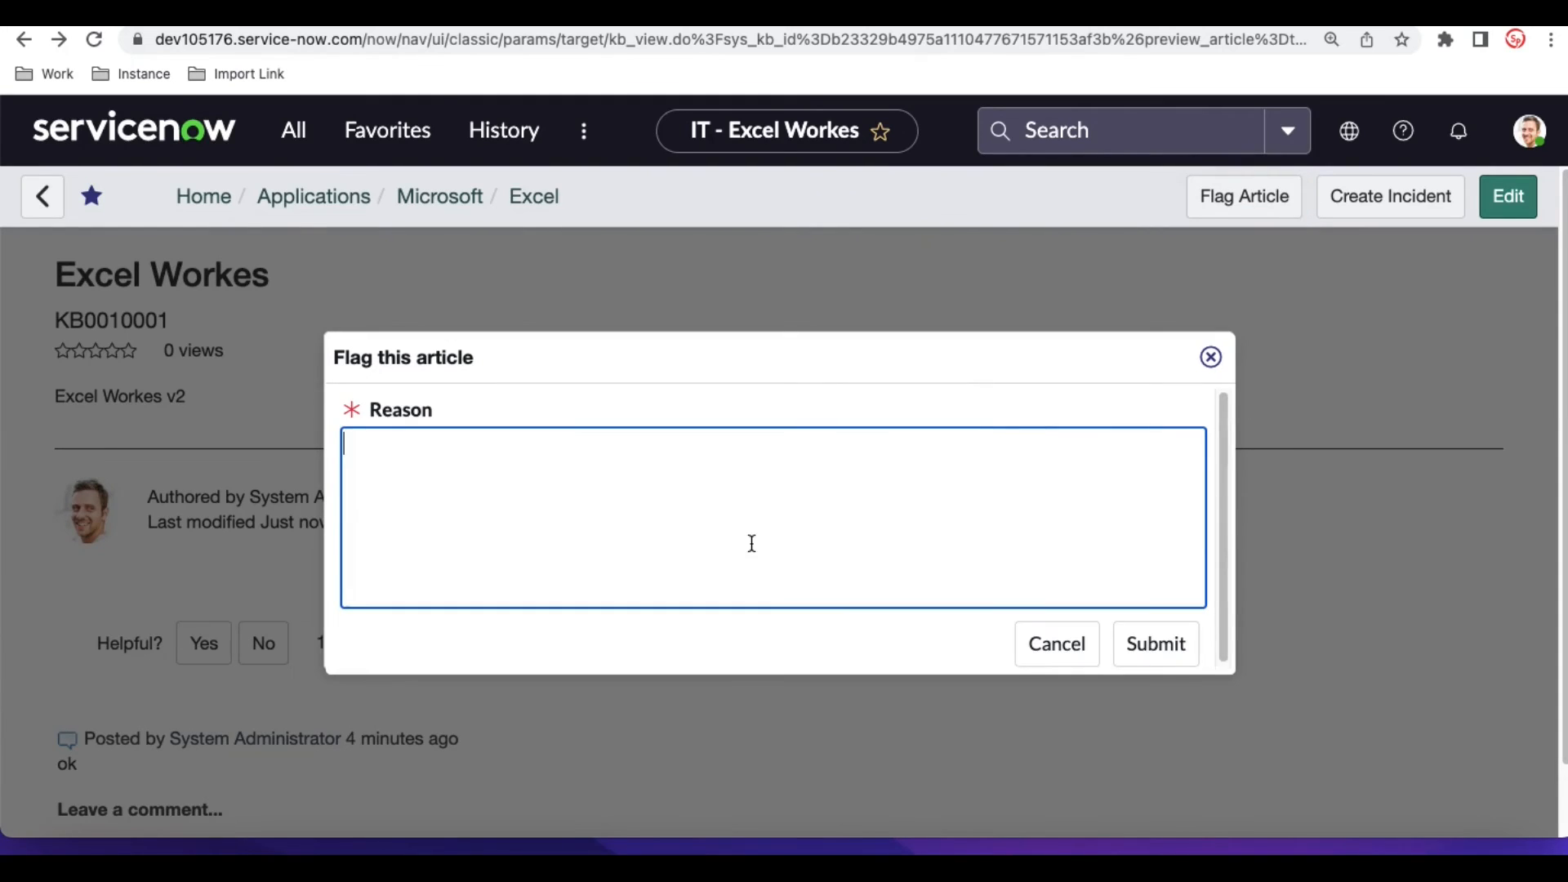
{"action": "type", "text": "New Version"}
{"action": "left_click", "coordinate": [1185, 645]}
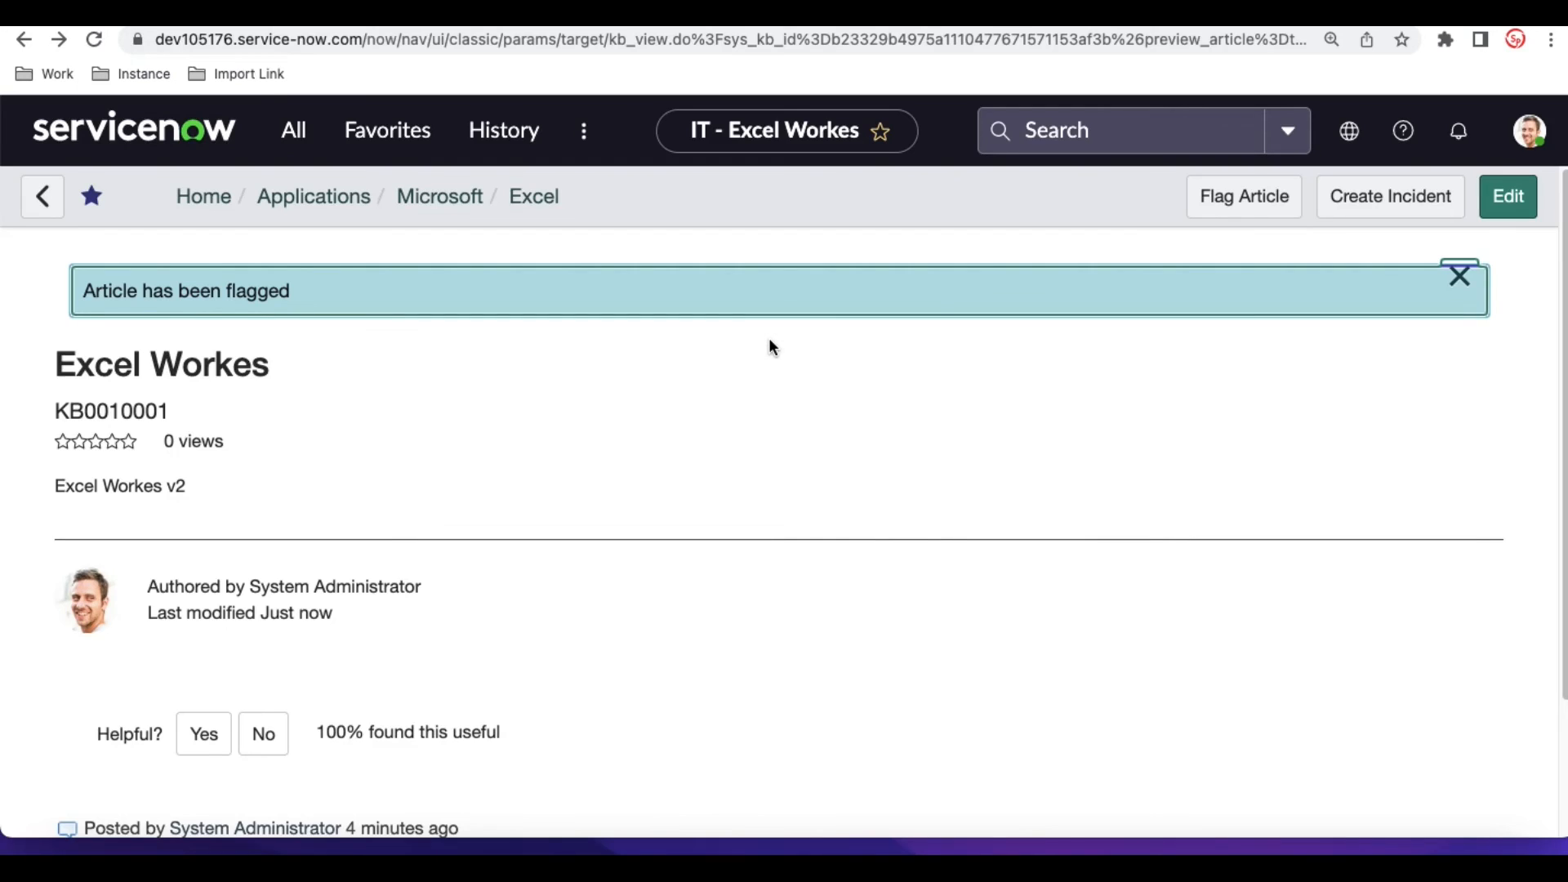
- Go back to the Excel Workes article record and examine its feedback entries, including the new flag comment
{"action": "left_click", "coordinate": [27, 48]}
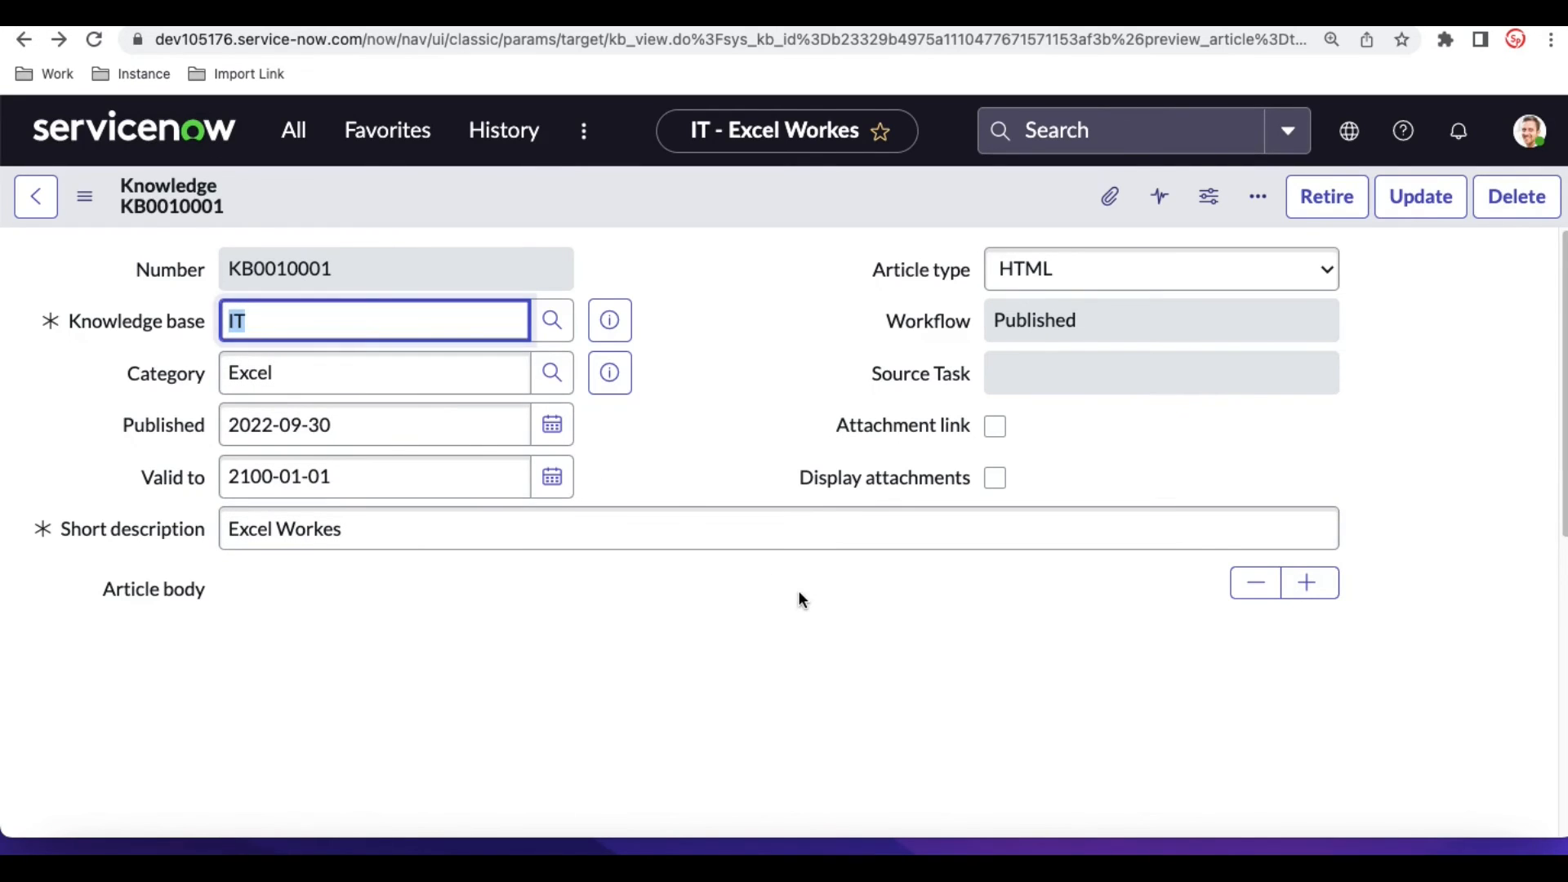
{"action": "scroll", "coordinate": [797, 589], "scroll_direction": "down", "scroll_amount": 5}
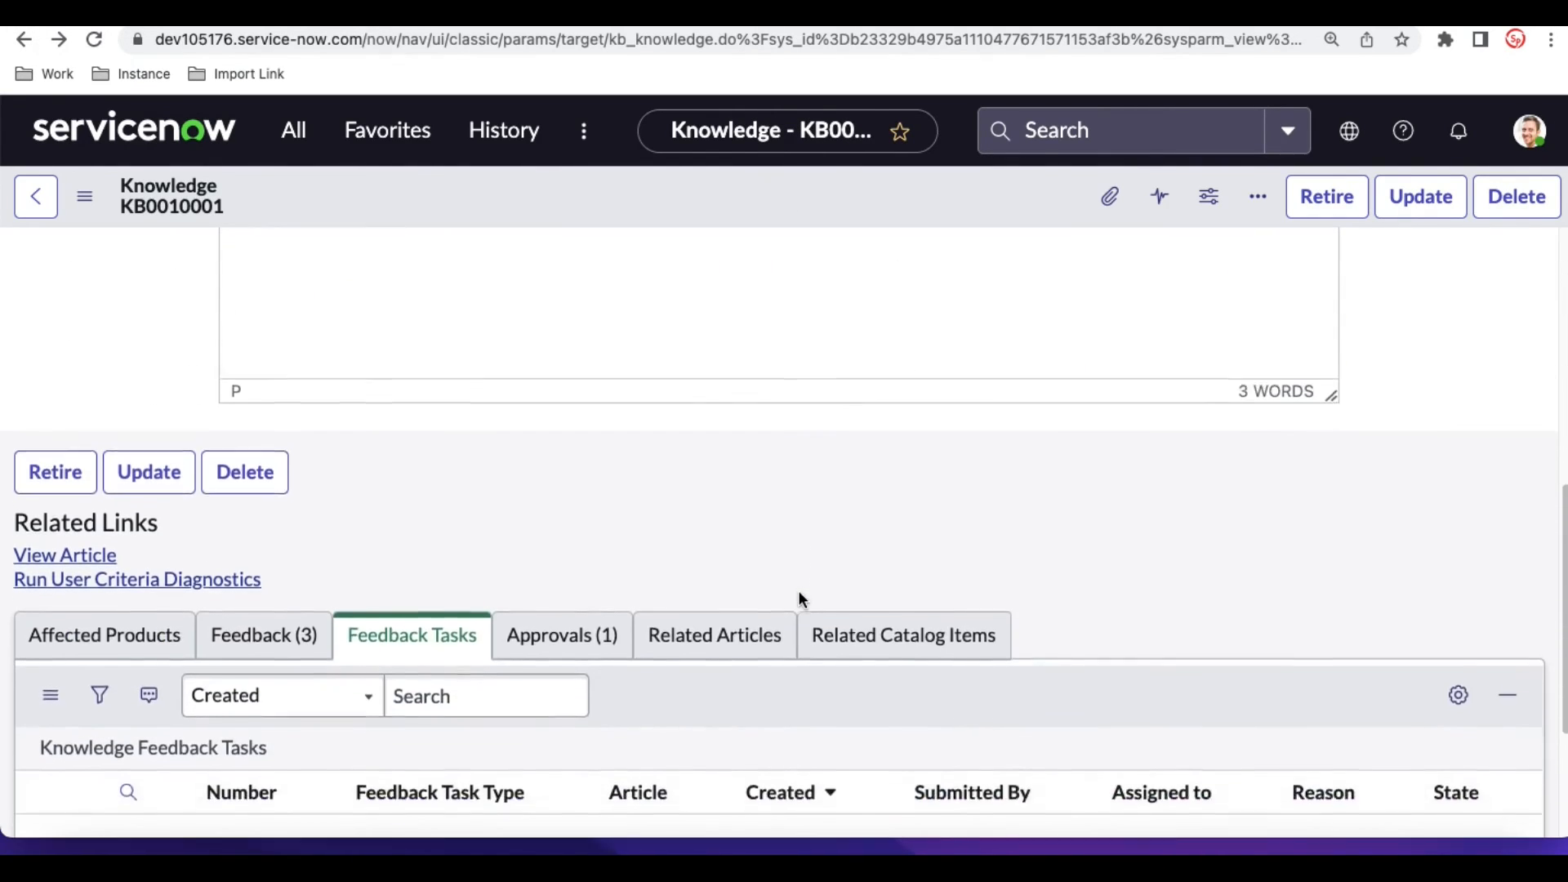
{"action": "left_click", "coordinate": [280, 578]}
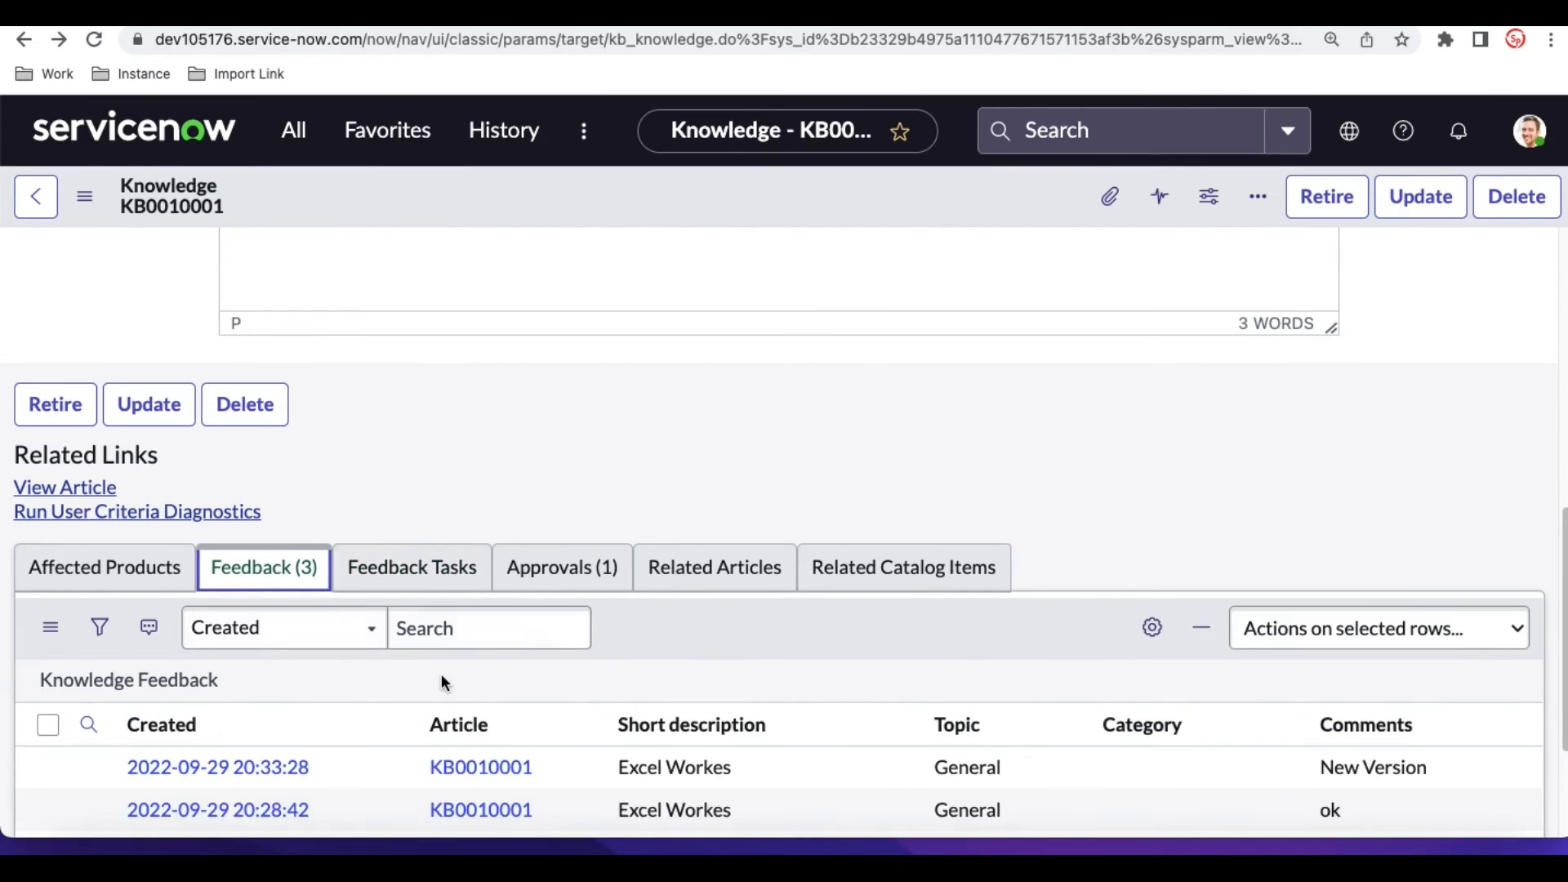
{"action": "scroll", "coordinate": [441, 673], "scroll_direction": "down", "scroll_amount": 1}
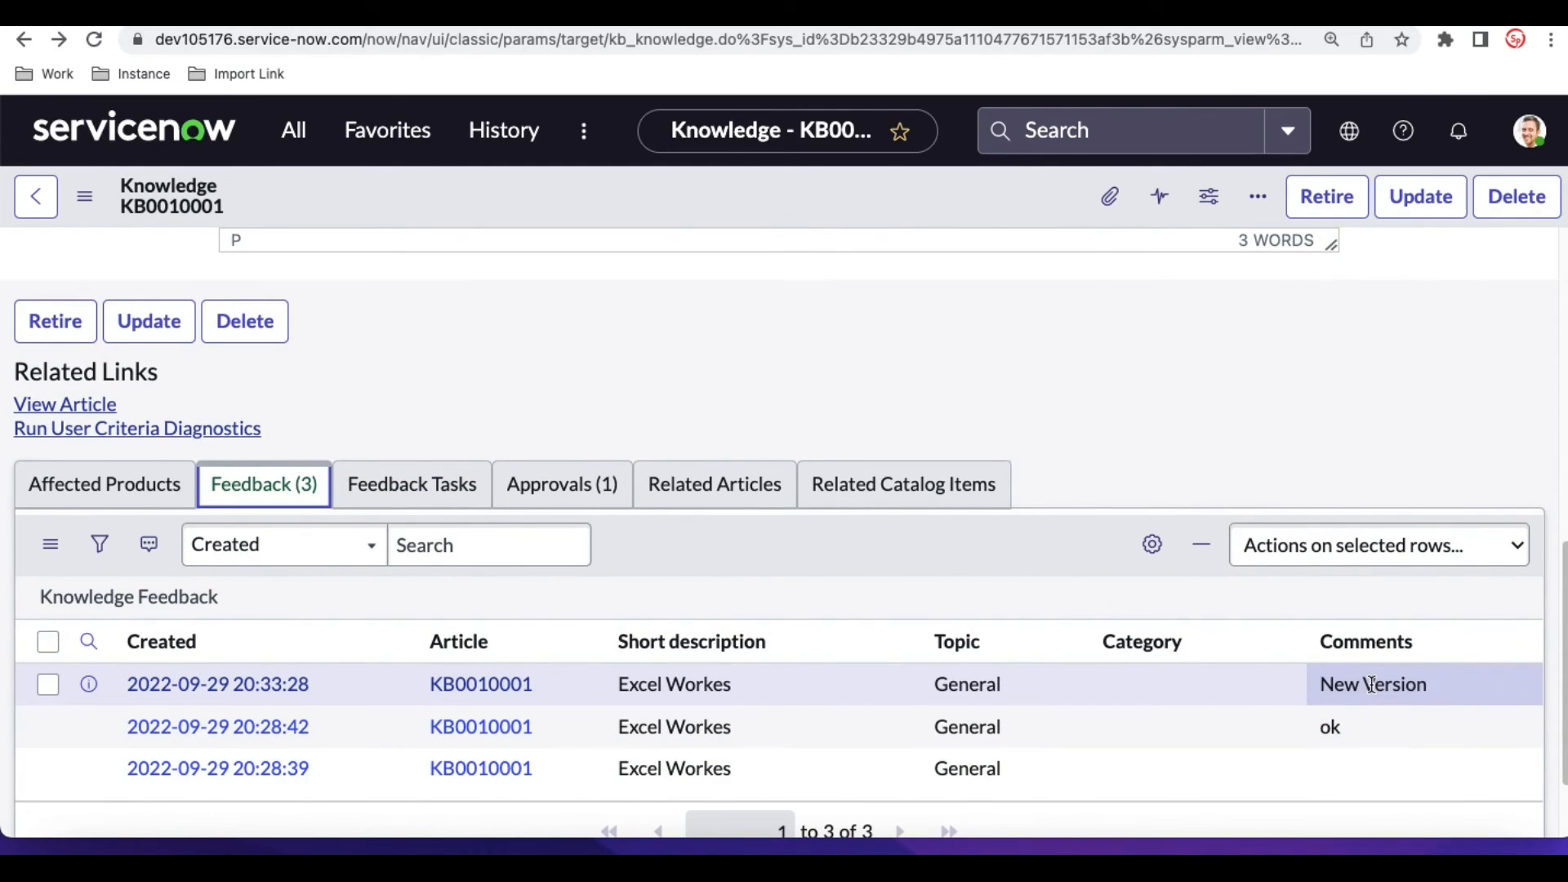
{"action": "scroll", "coordinate": [691, 371], "scroll_direction": "up", "scroll_amount": 10}
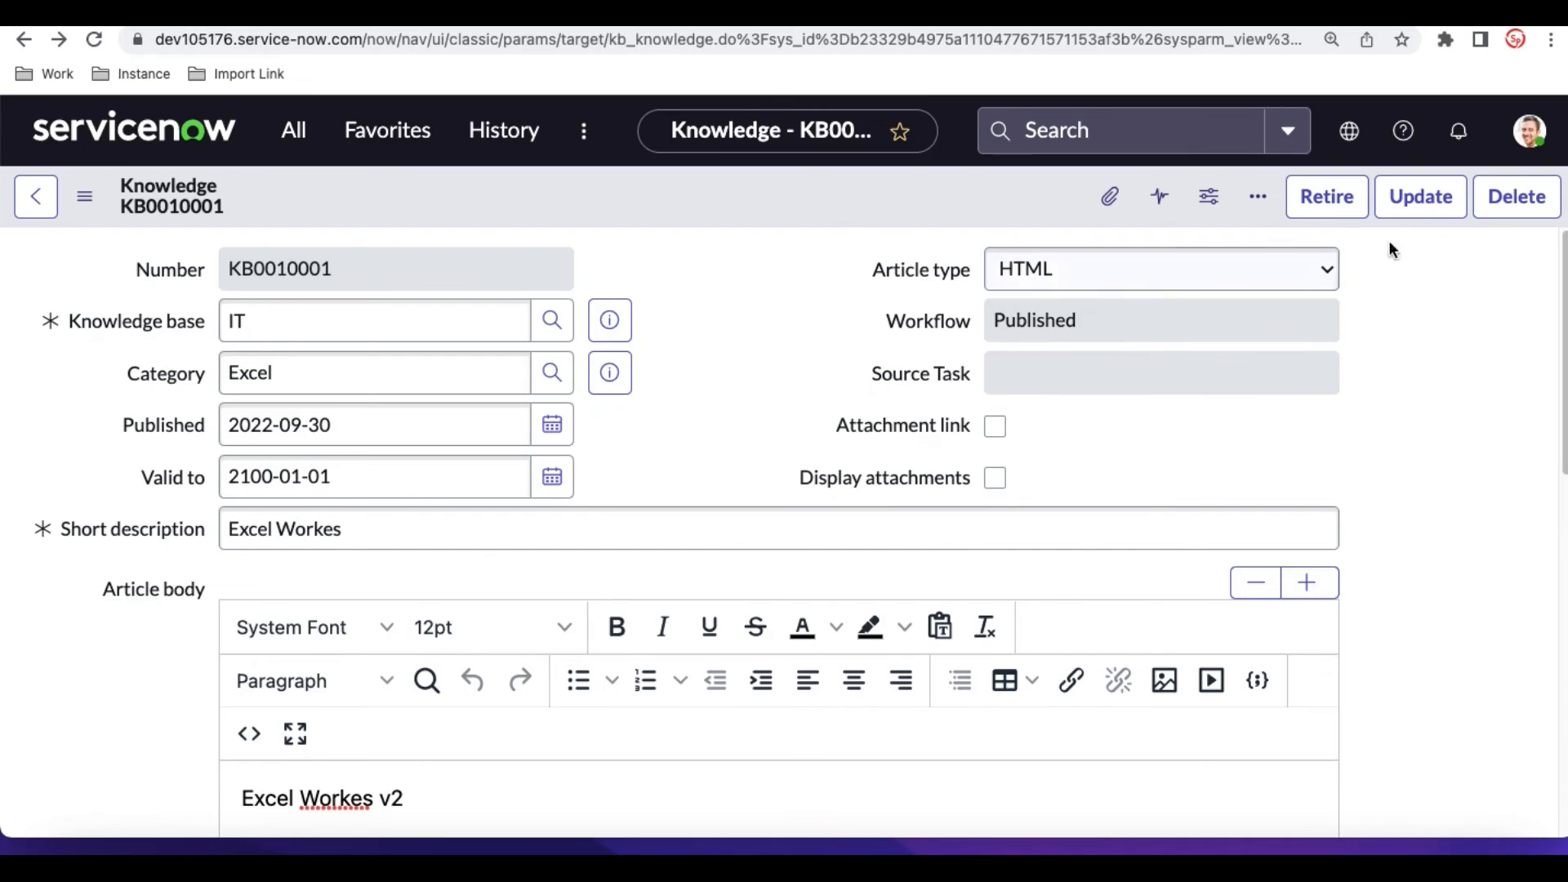
- Retire the Excel Workes article without replacing it with another existing article
{"action": "left_click", "coordinate": [1334, 214]}
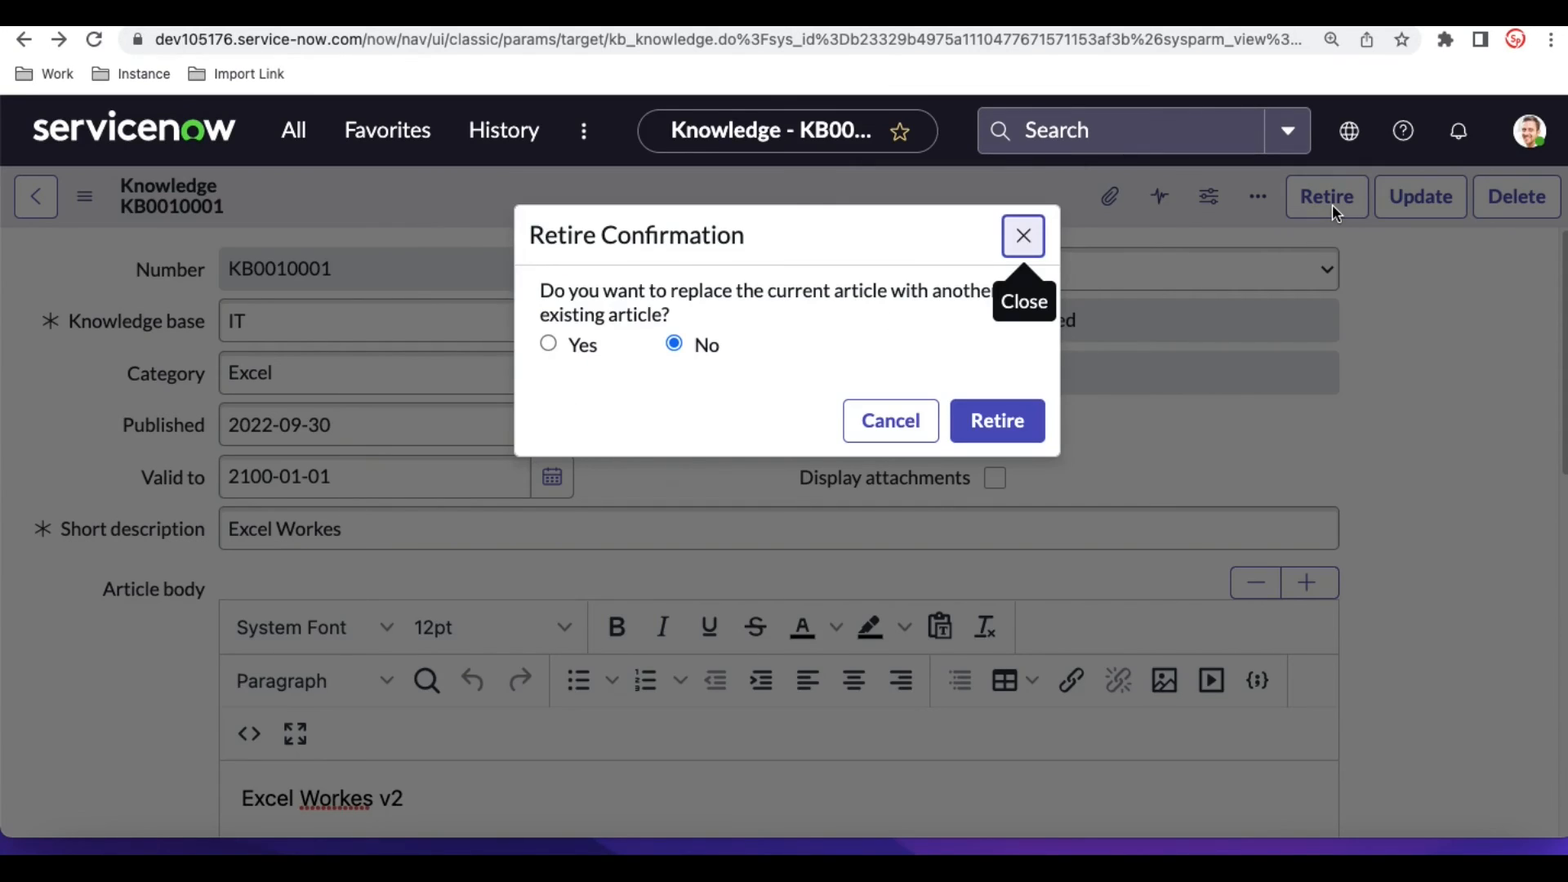
{"action": "left_click", "coordinate": [788, 293]}
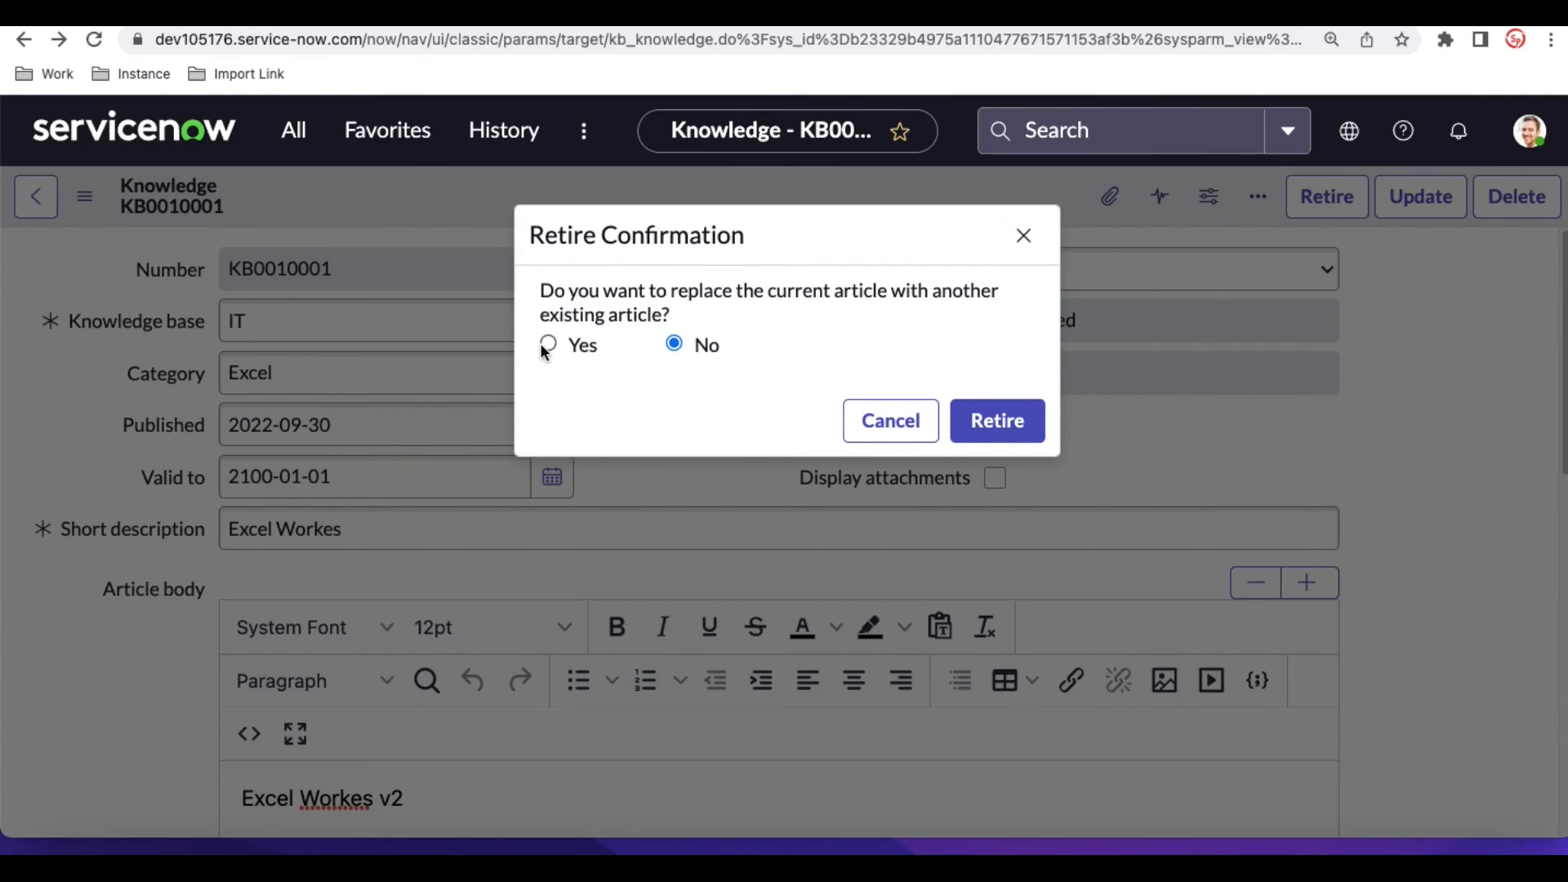
{"action": "left_click", "coordinate": [1016, 416]}
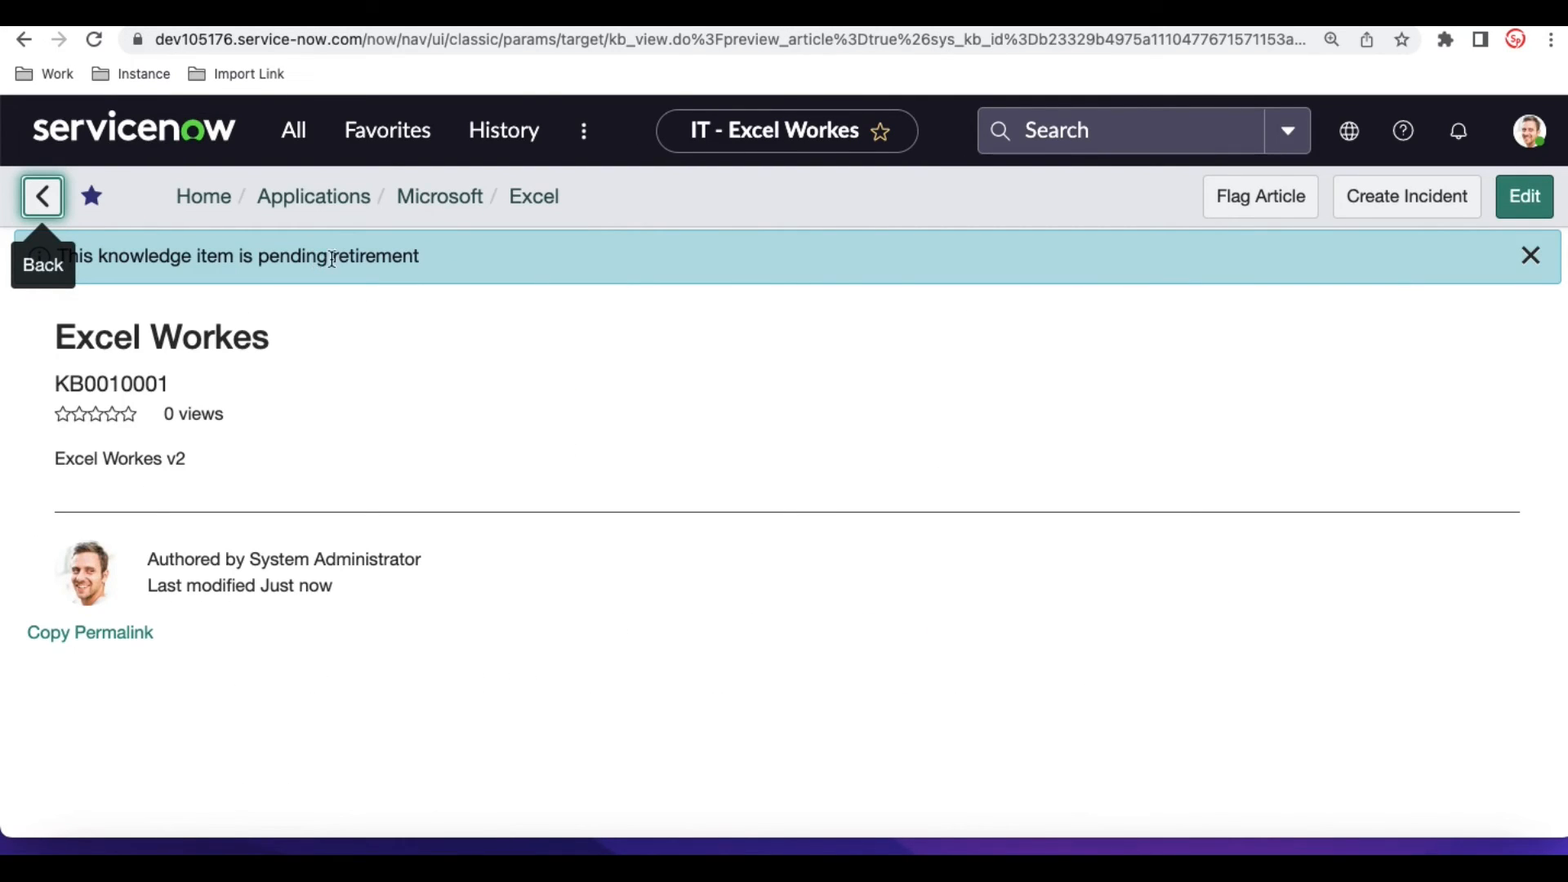
- Return to the article record, display its approvals and approve the requested retirement
{"action": "left_click", "coordinate": [27, 45]}
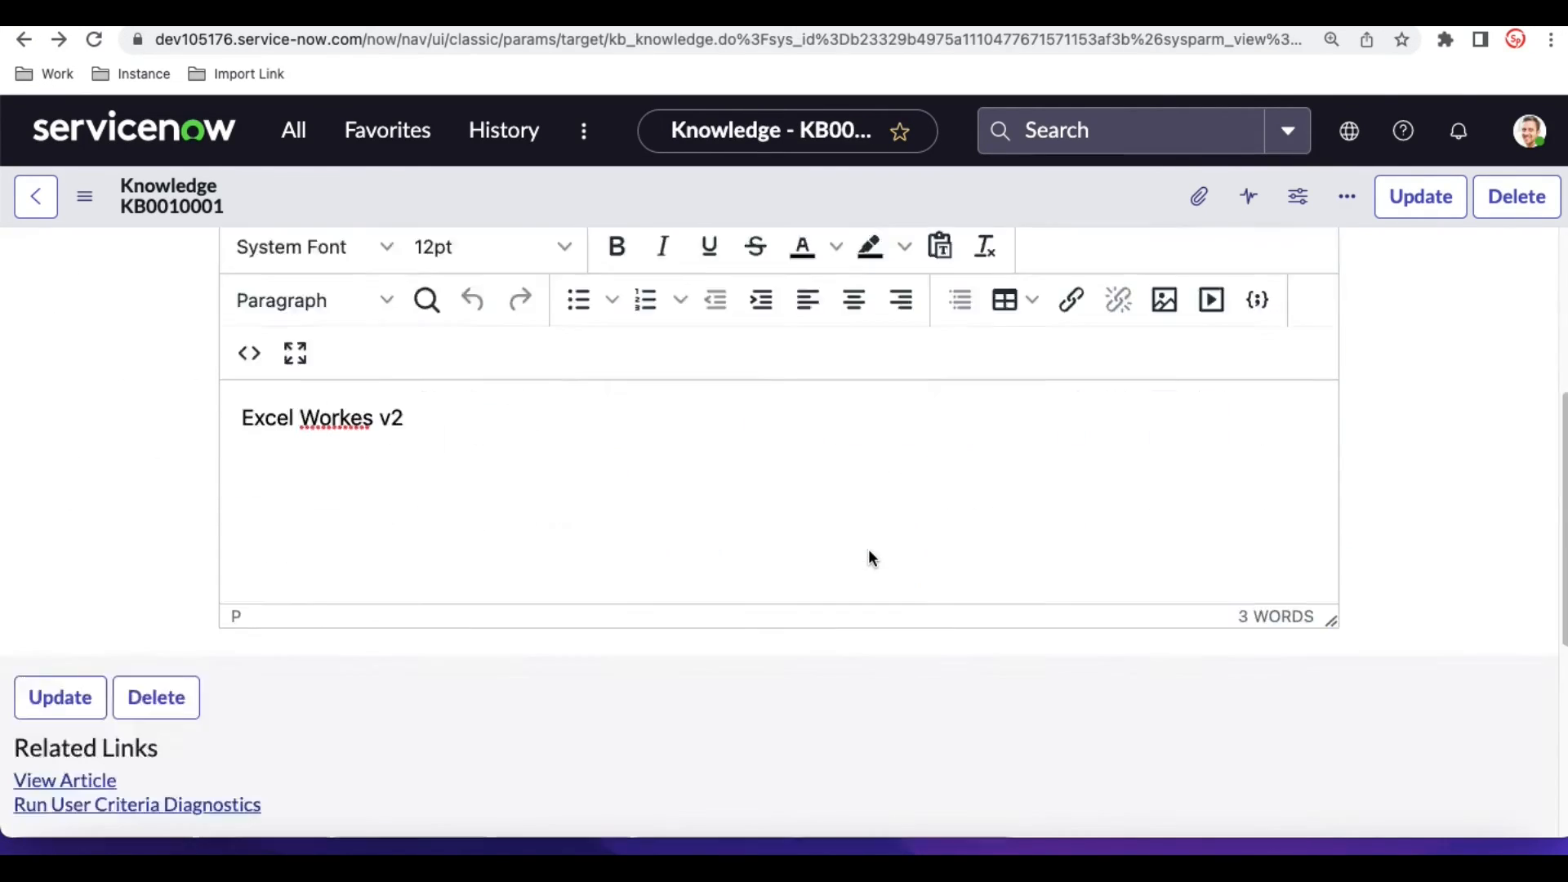
{"action": "scroll", "coordinate": [869, 558], "scroll_direction": "down", "scroll_amount": 6}
{"action": "left_click", "coordinate": [592, 363]}
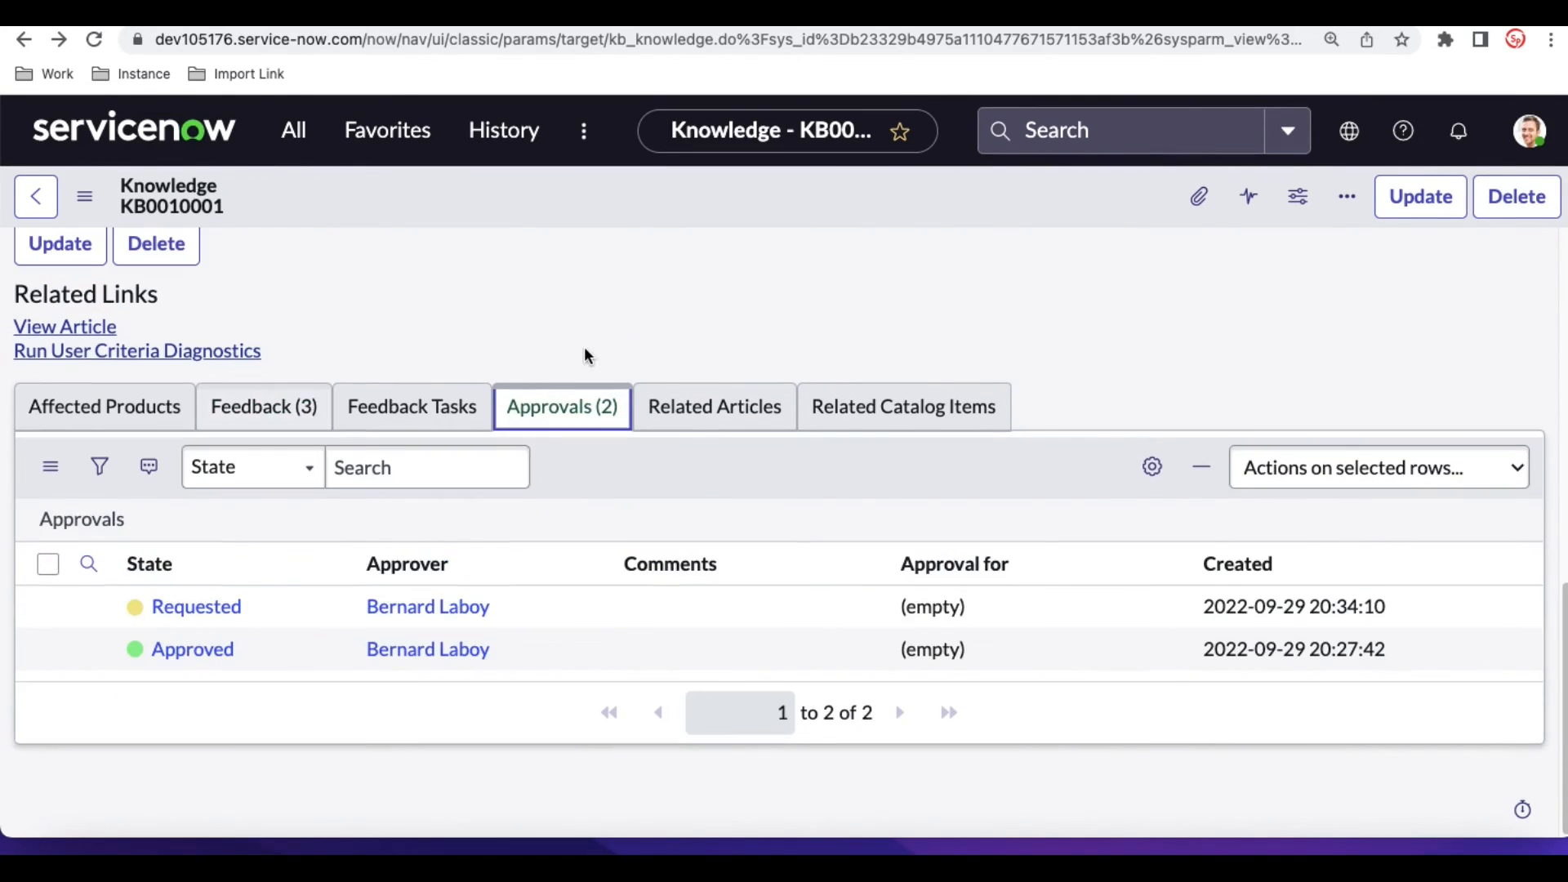
{"action": "right_click", "coordinate": [268, 604]}
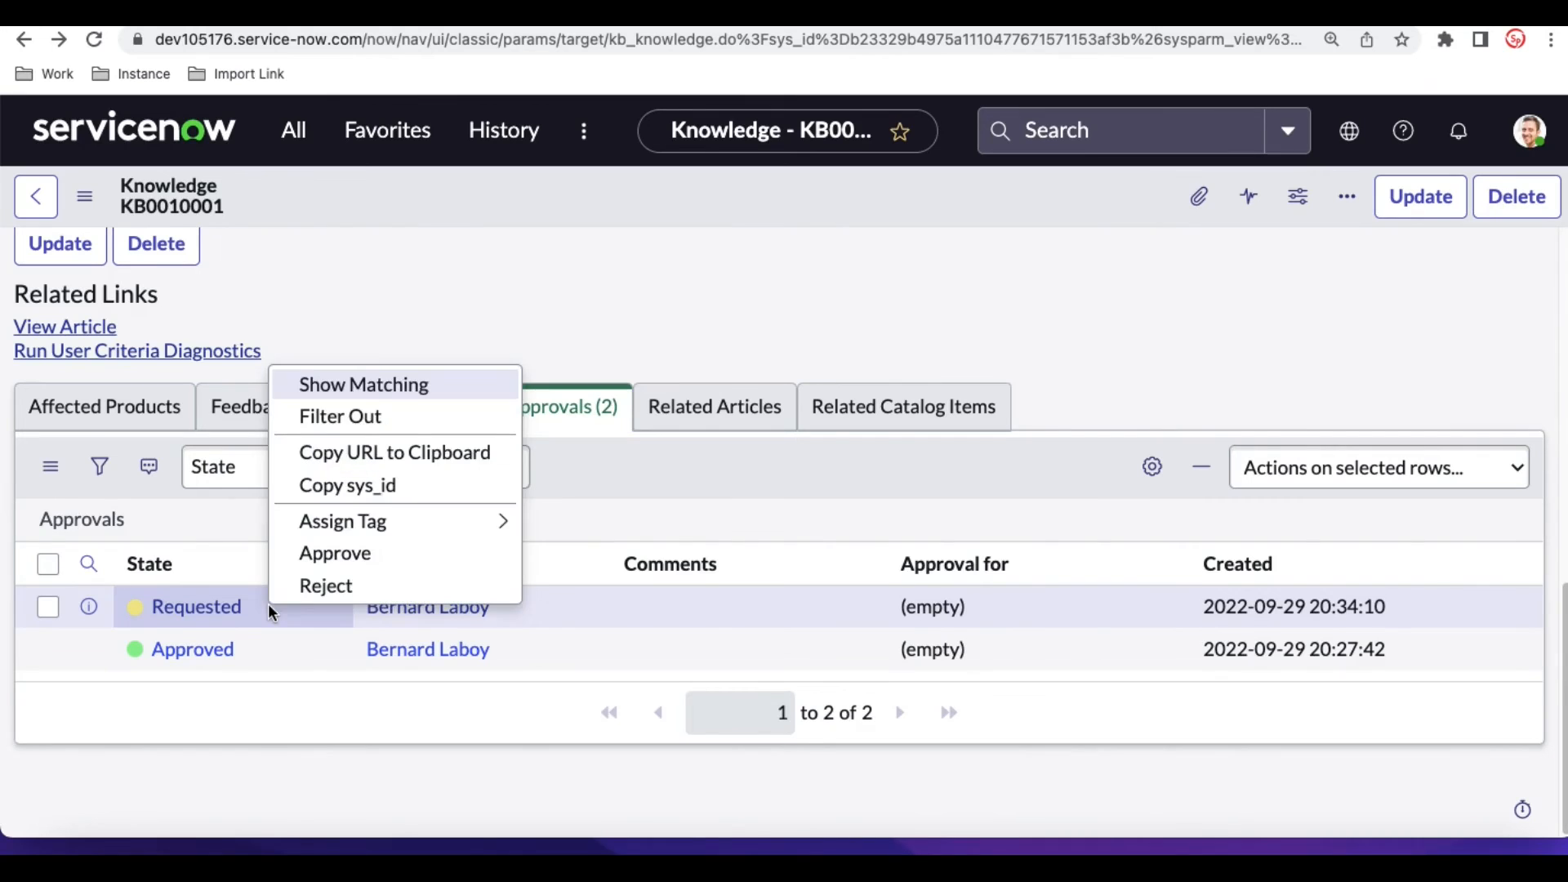
{"action": "left_click", "coordinate": [919, 340]}
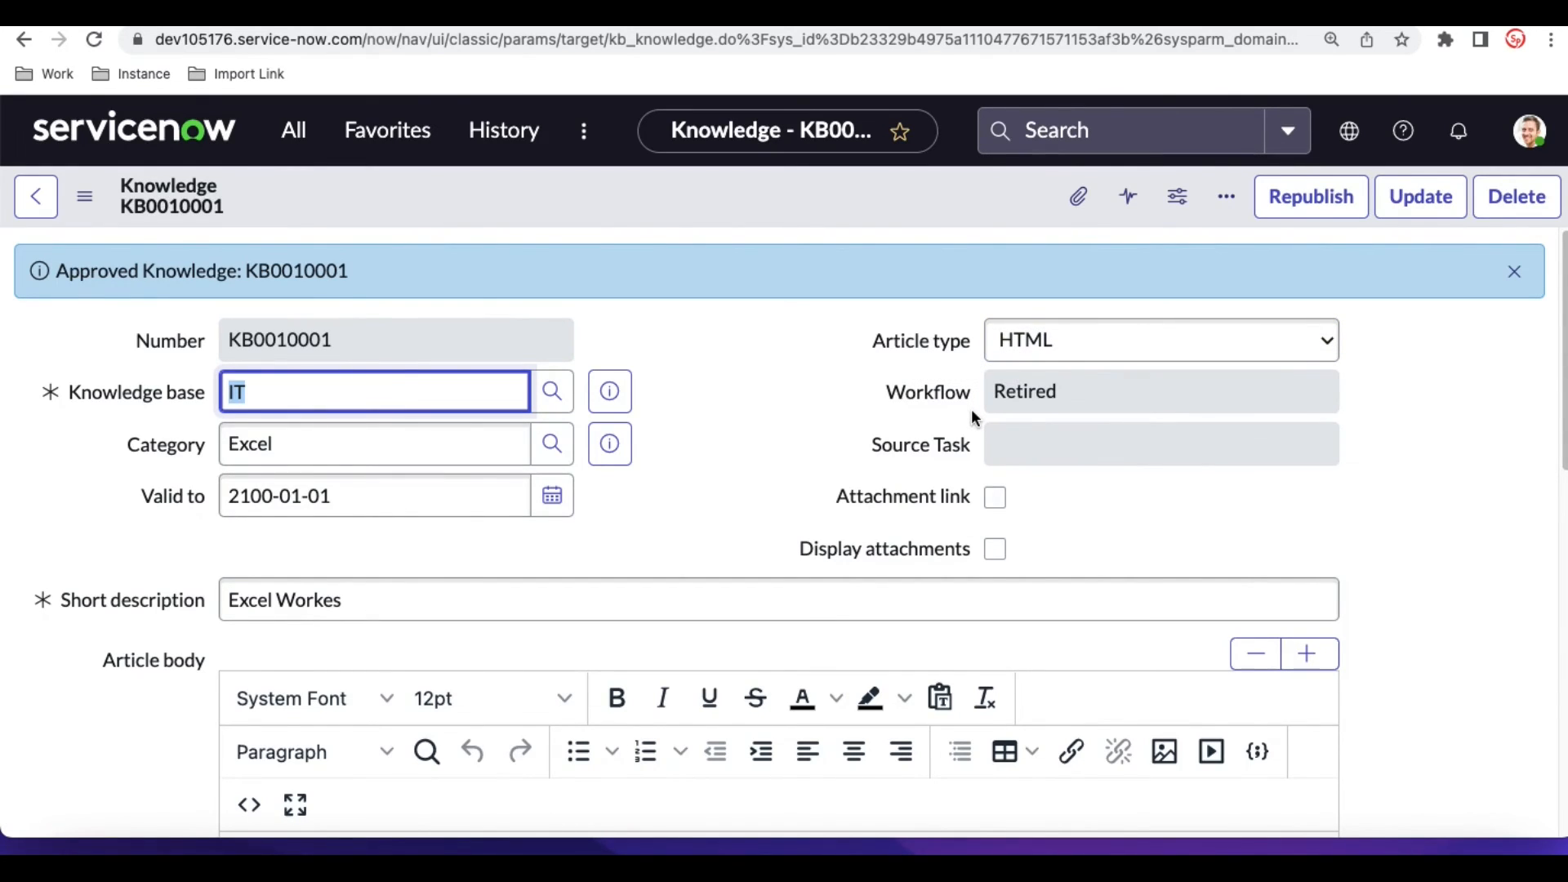
- Check the topic list on the knowledge article web page, return to ServiceNow and open the Import Articles module
{"action": "left_click", "coordinate": [284, 25]}
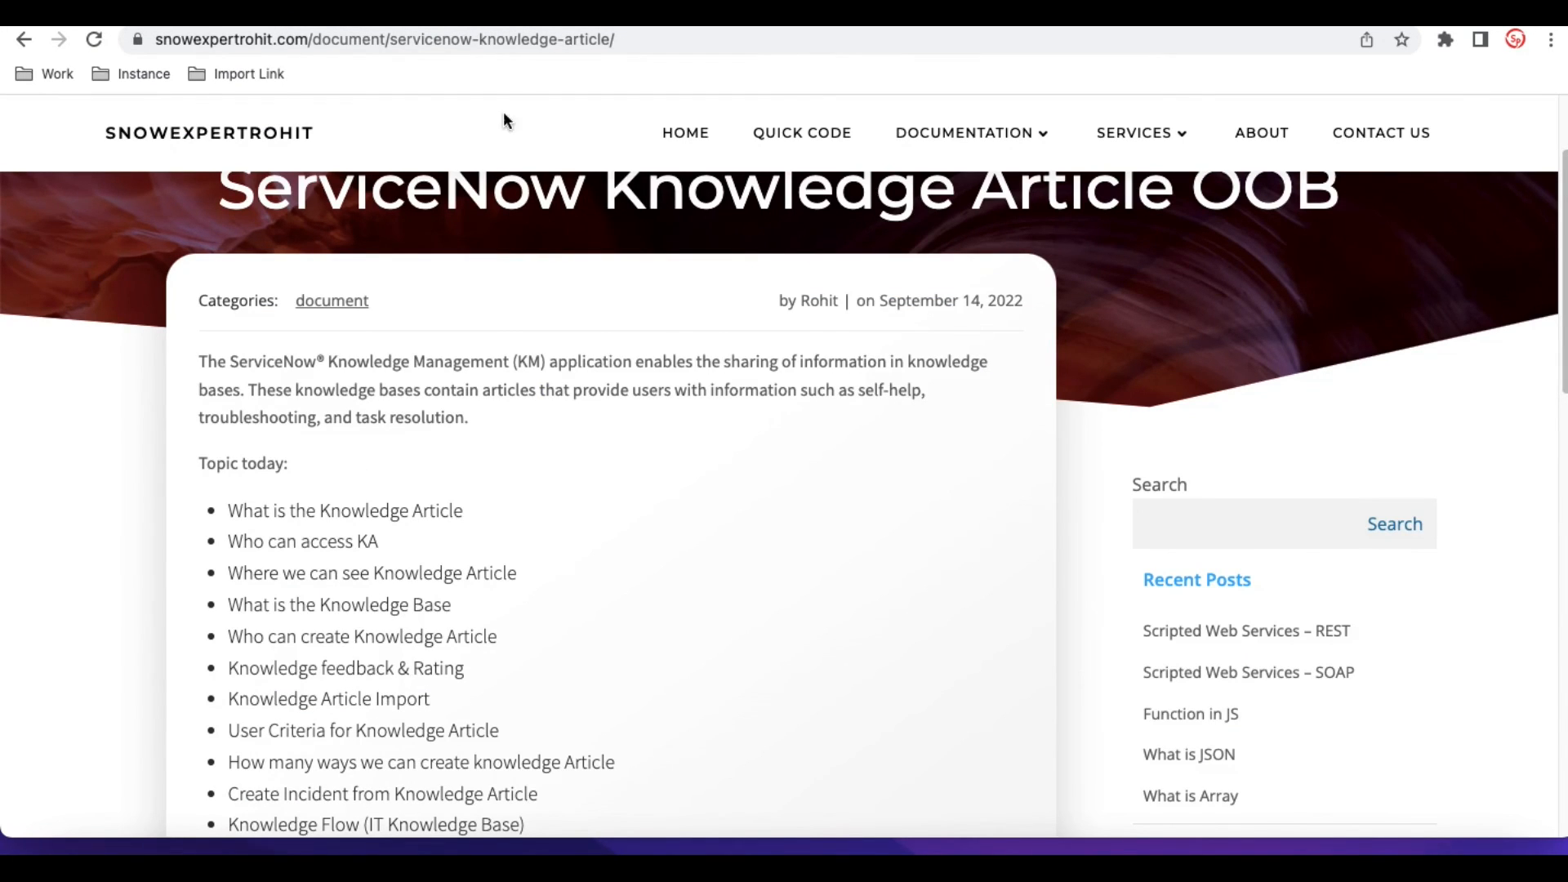
{"action": "left_click", "coordinate": [508, 25]}
{"action": "left_click", "coordinate": [293, 130]}
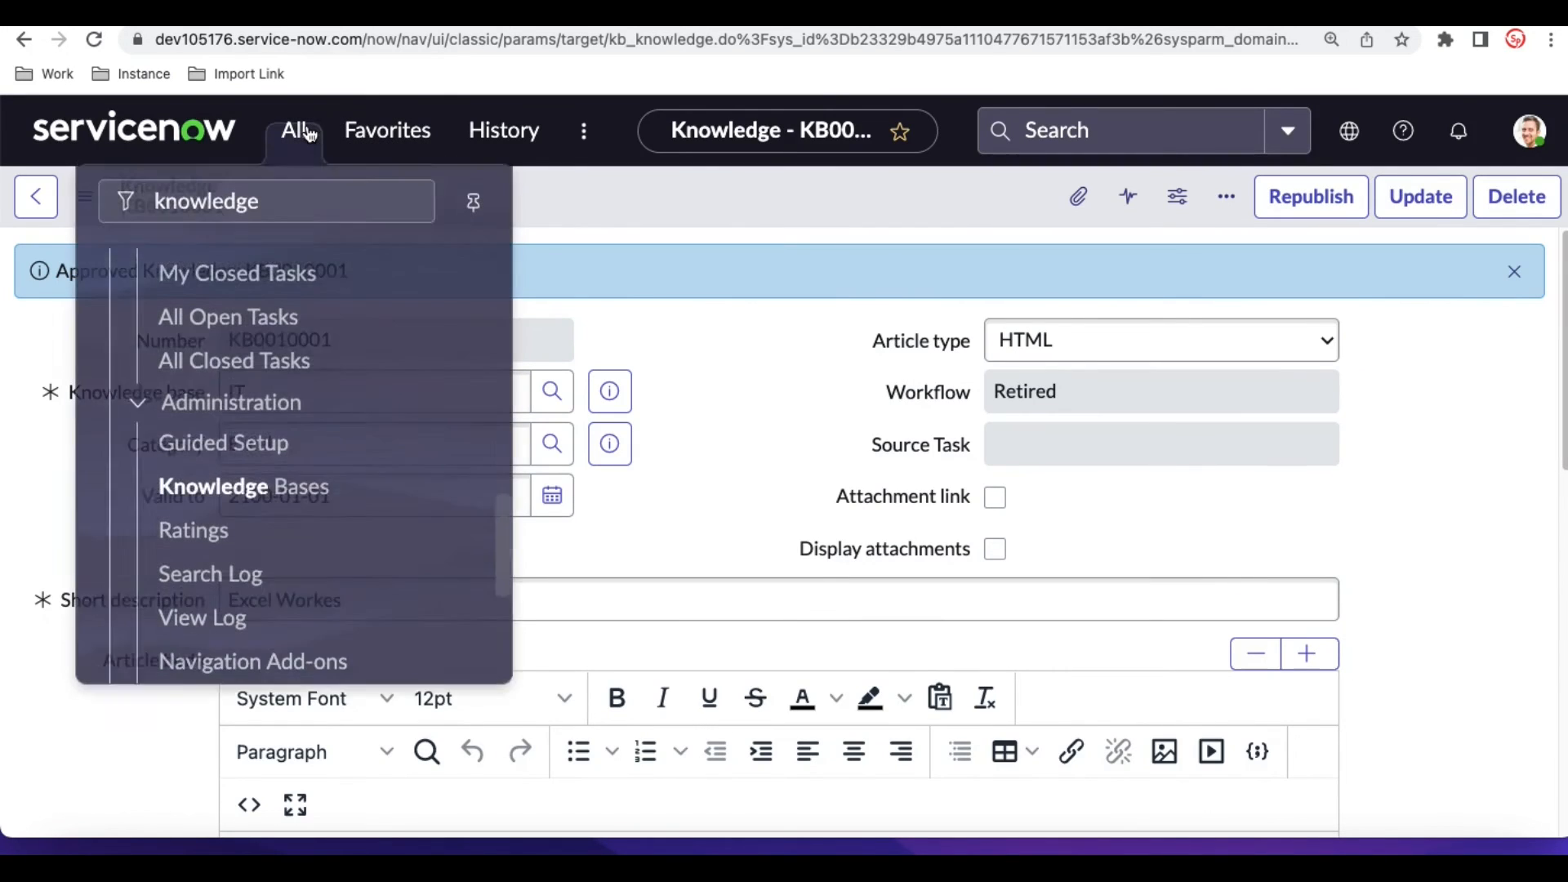
{"action": "scroll", "coordinate": [258, 395], "scroll_direction": "up", "scroll_amount": 5}
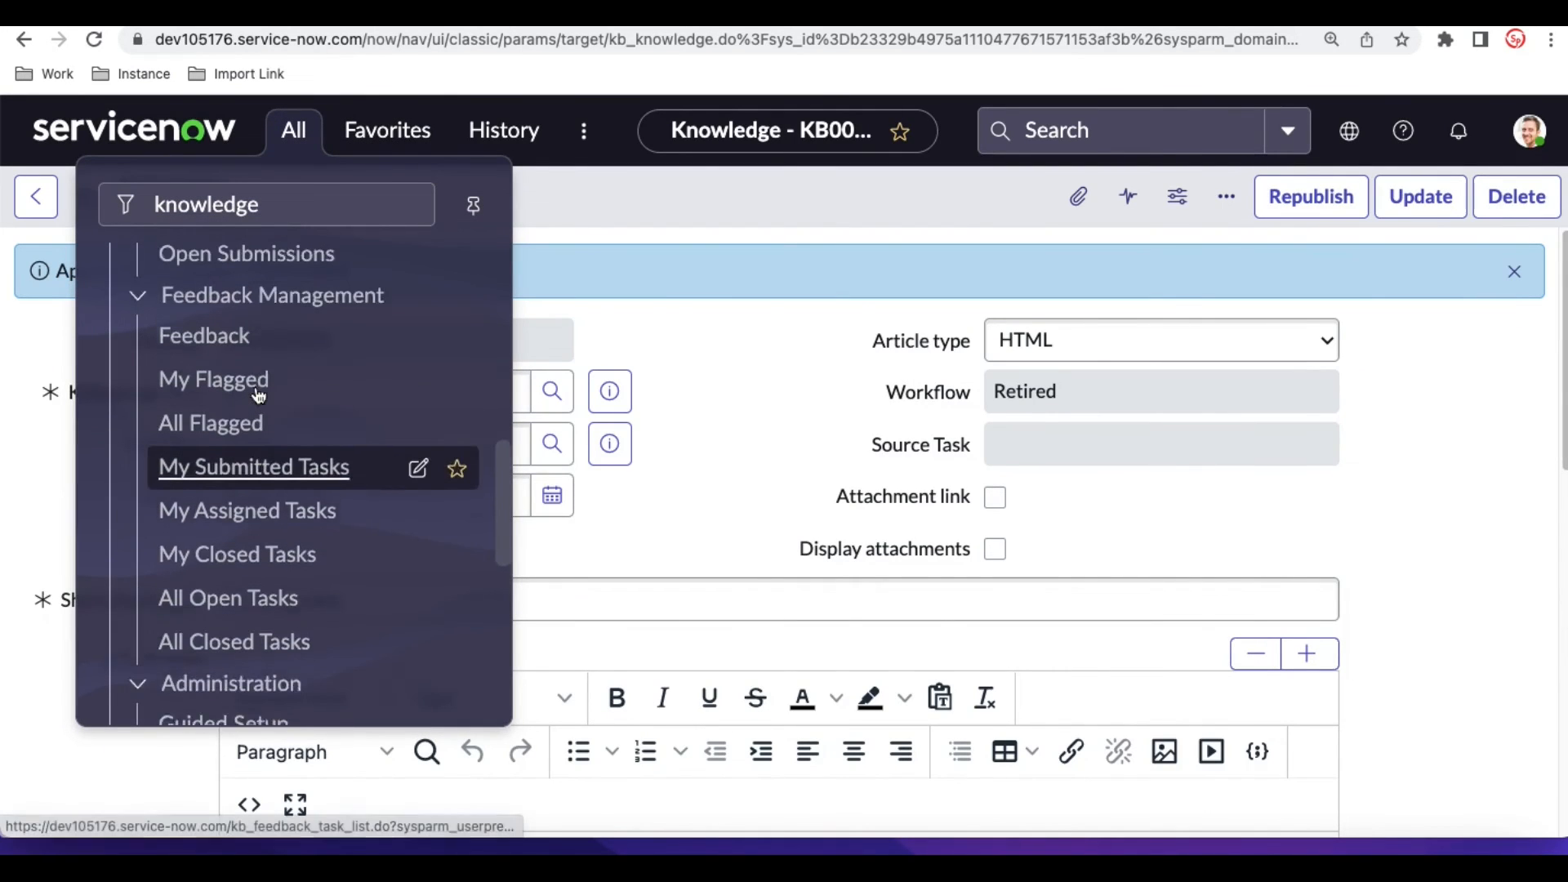
{"action": "scroll", "coordinate": [258, 395], "scroll_direction": "up", "scroll_amount": 5}
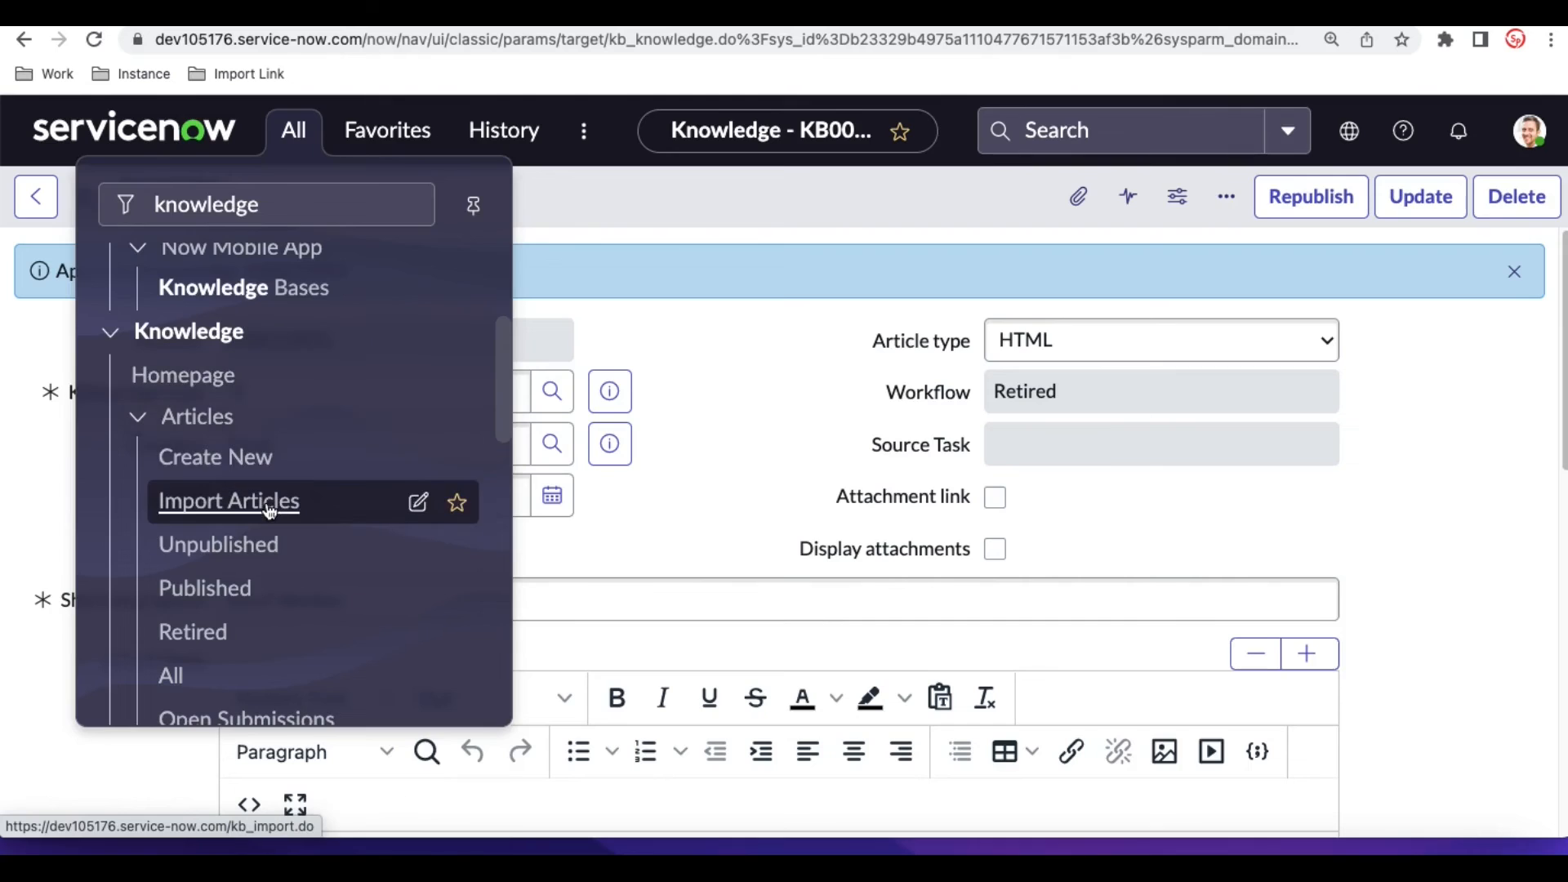
{"action": "left_click", "coordinate": [267, 503]}
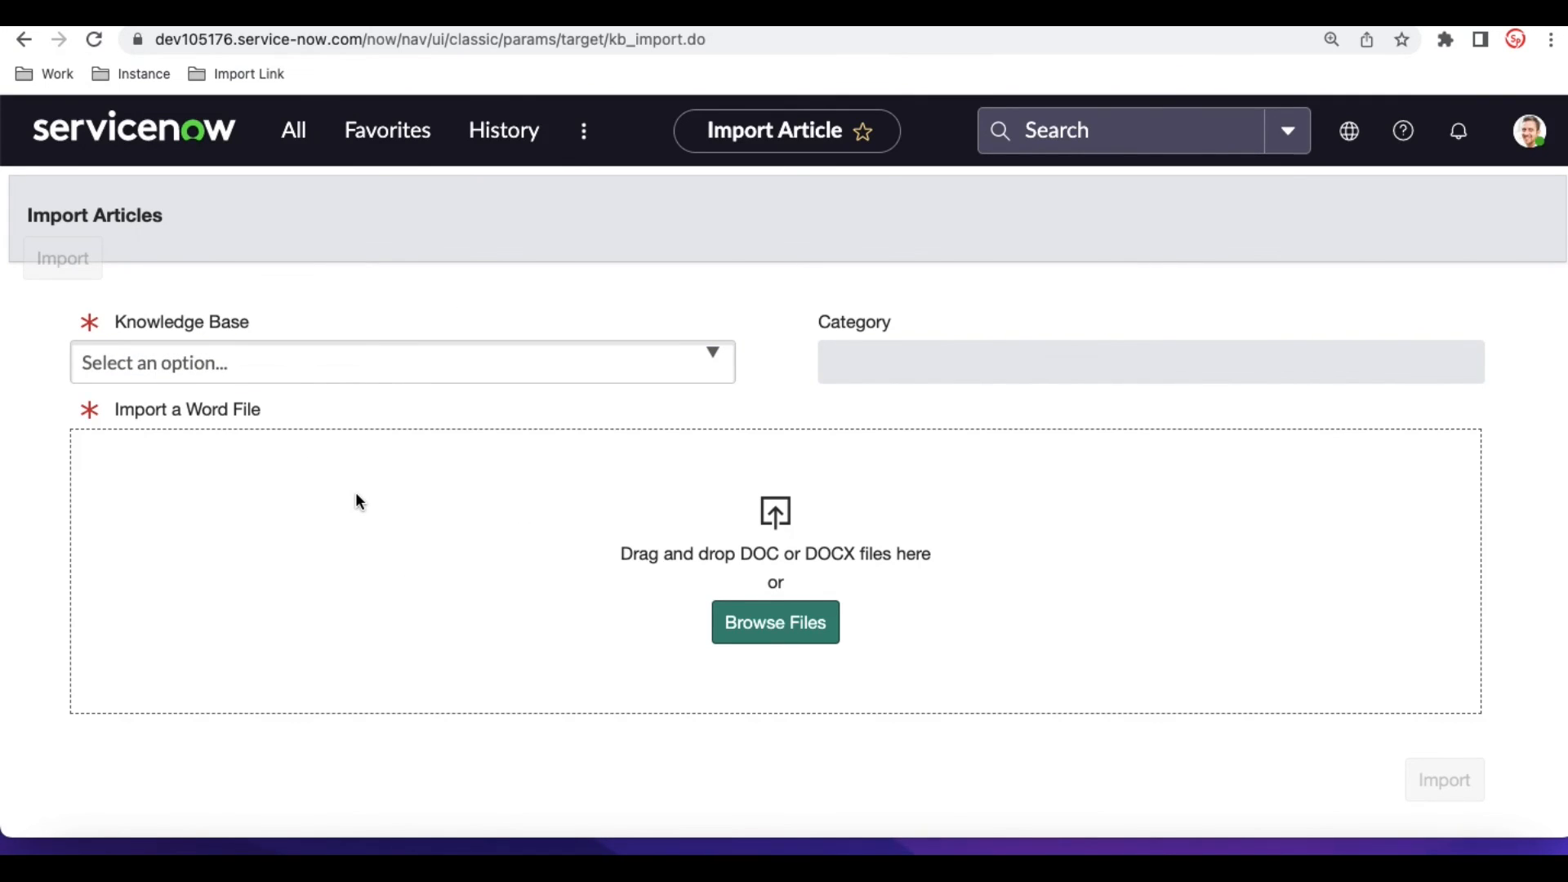
- Choose the IT knowledge base for the article import and select a category for it
{"action": "left_click", "coordinate": [451, 381]}
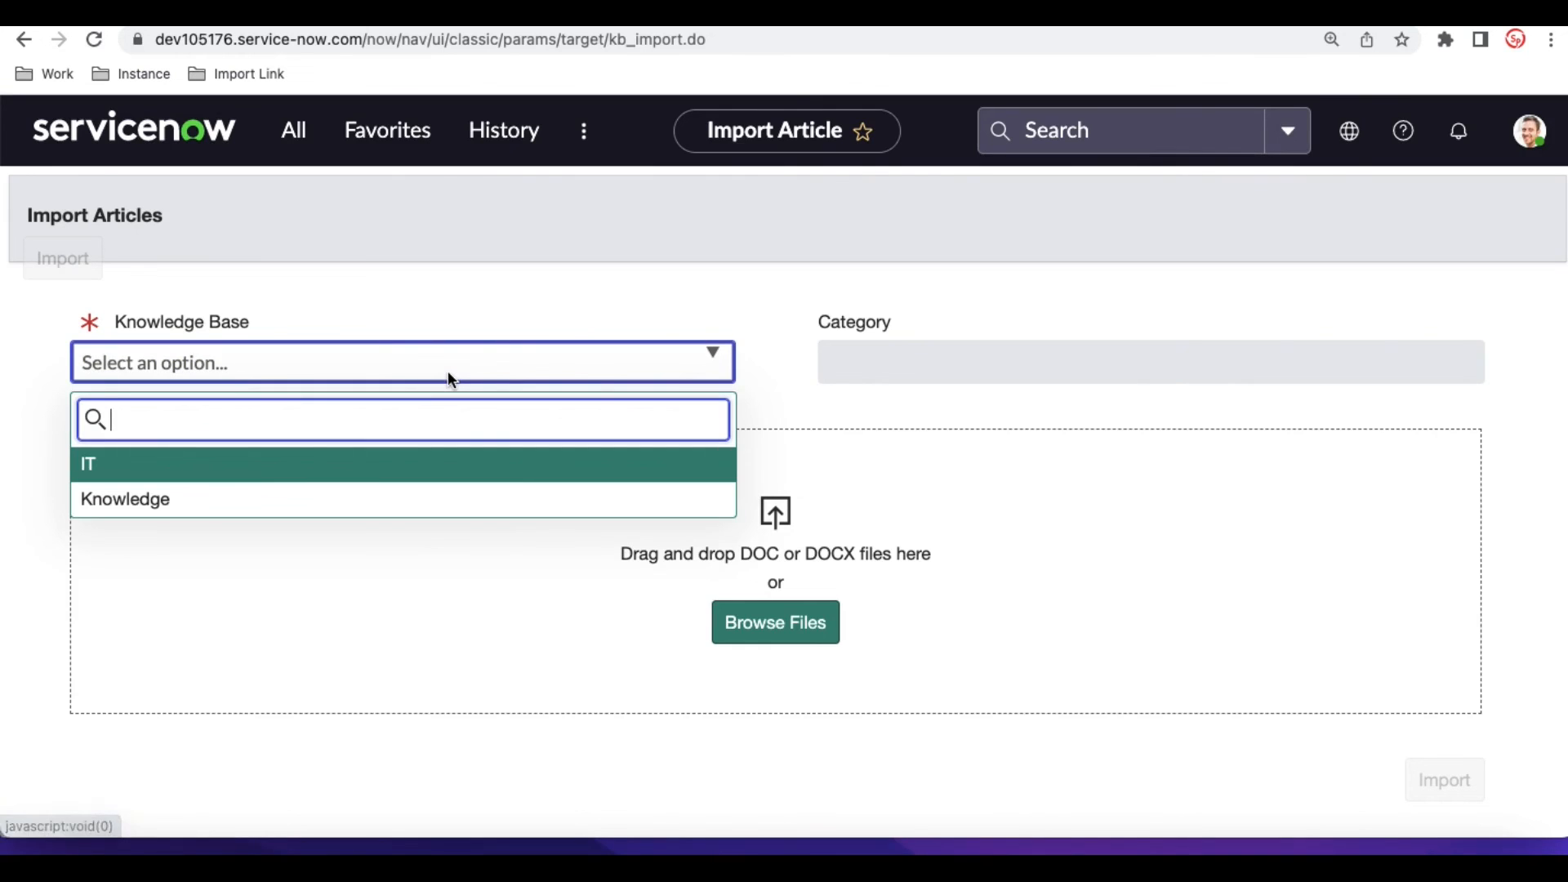
{"action": "left_click", "coordinate": [245, 469]}
{"action": "left_click", "coordinate": [890, 369]}
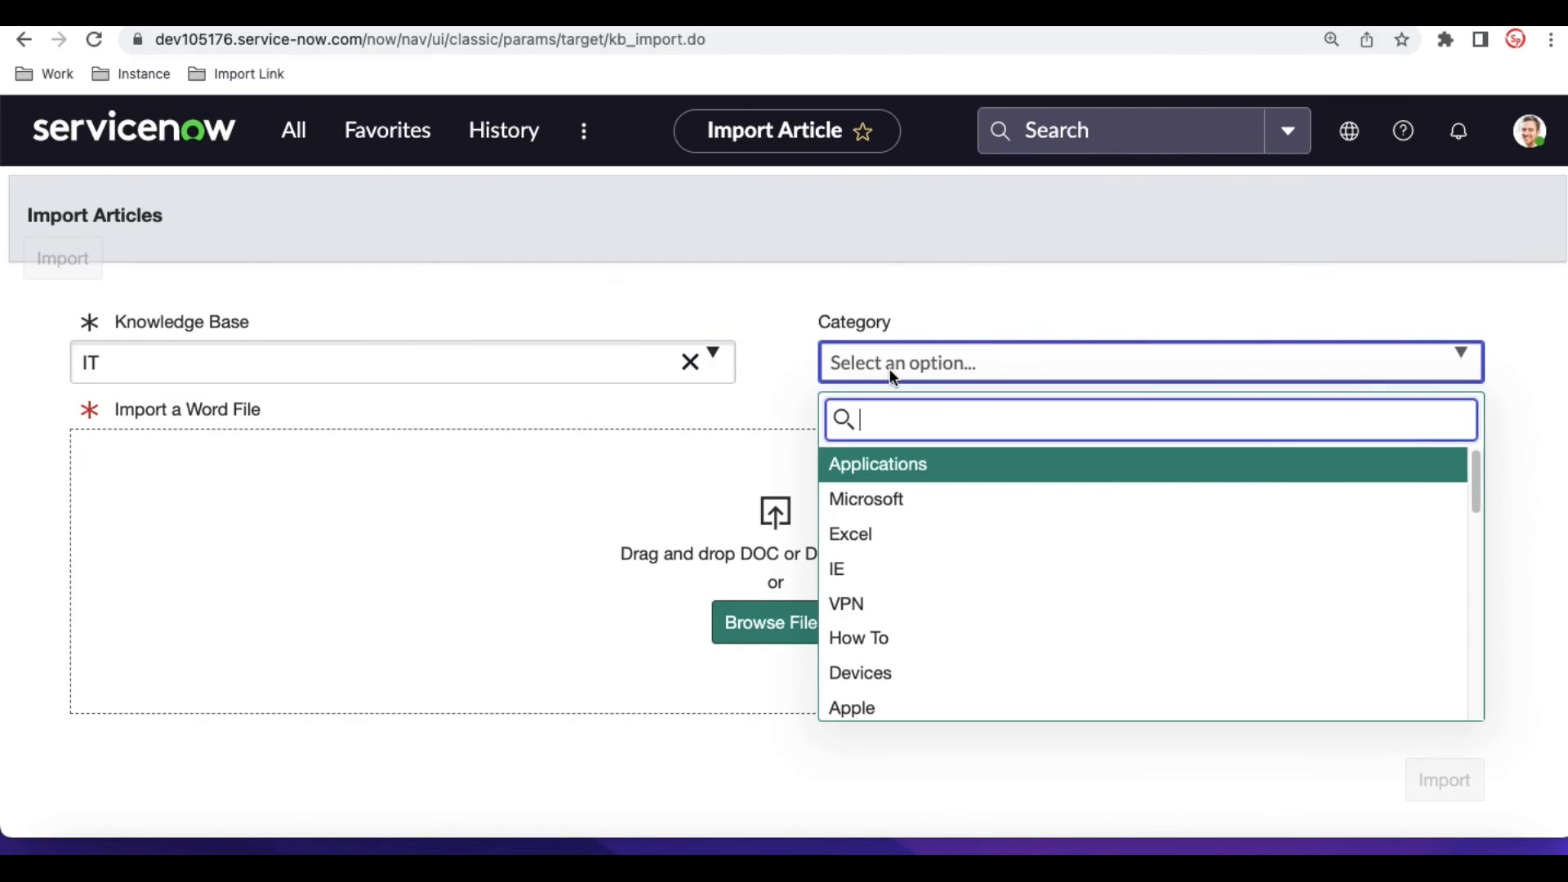
{"action": "left_click", "coordinate": [863, 562]}
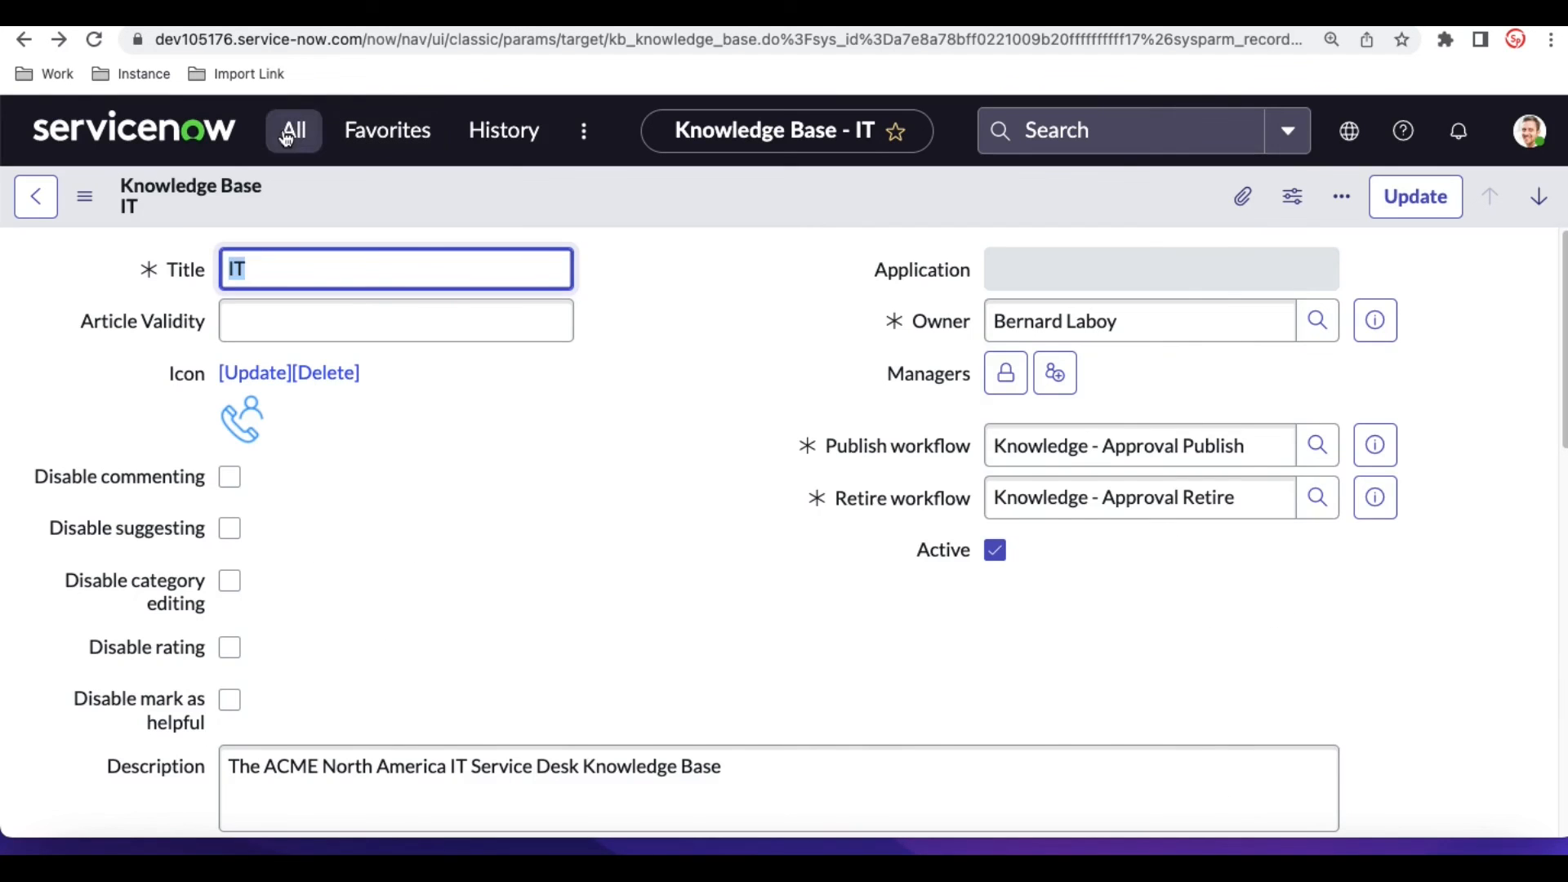
- Open the Knowledge homepage and start a new knowledge article from there
{"action": "left_click", "coordinate": [294, 129]}
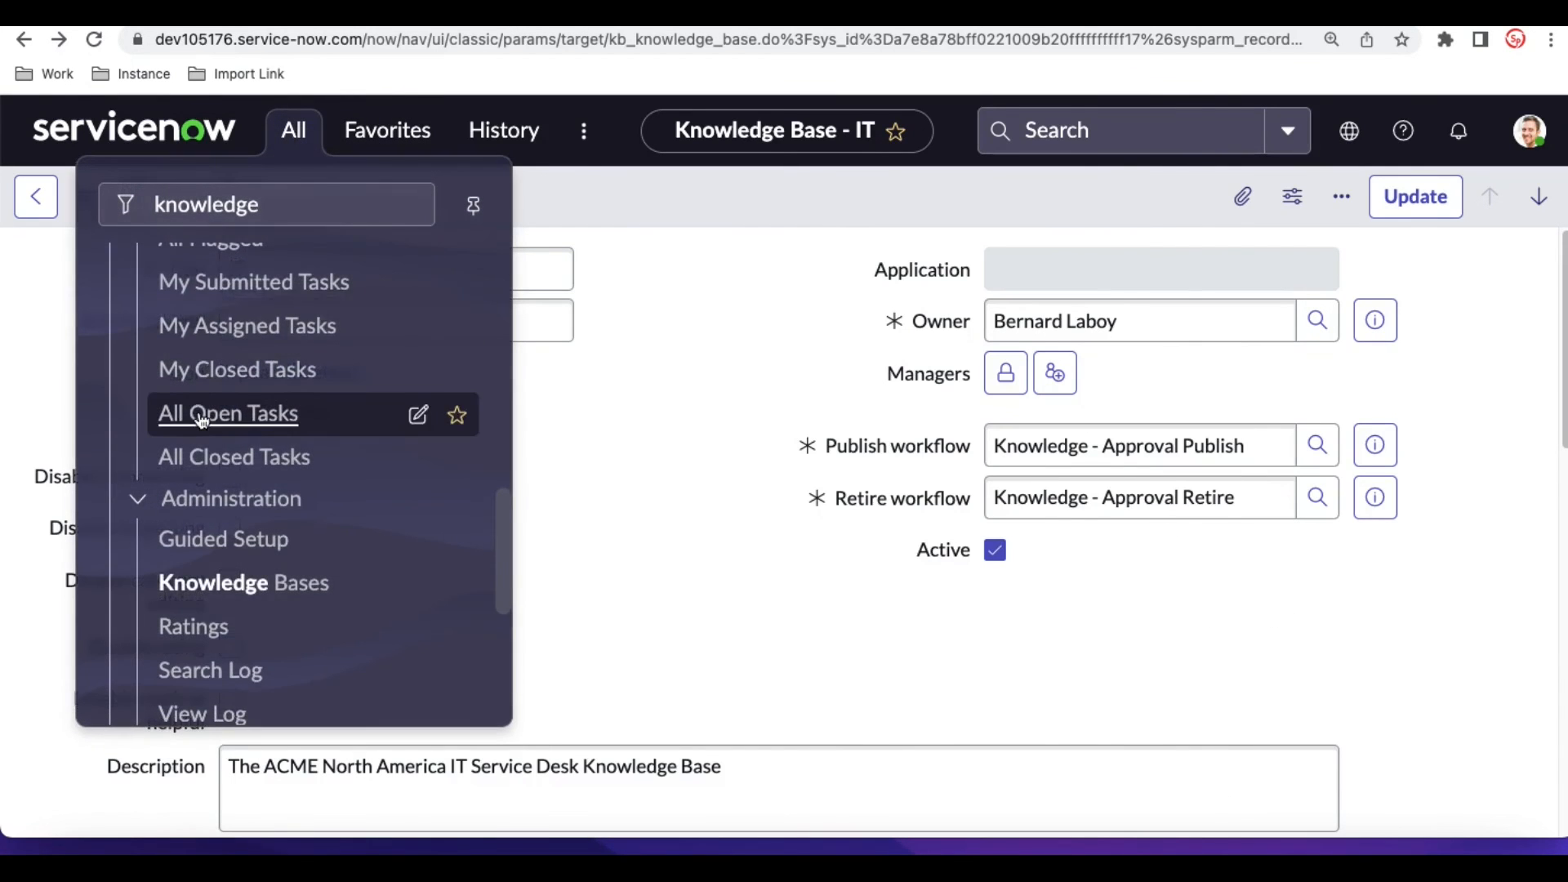
{"action": "scroll", "coordinate": [202, 421], "scroll_direction": "up", "scroll_amount": 8}
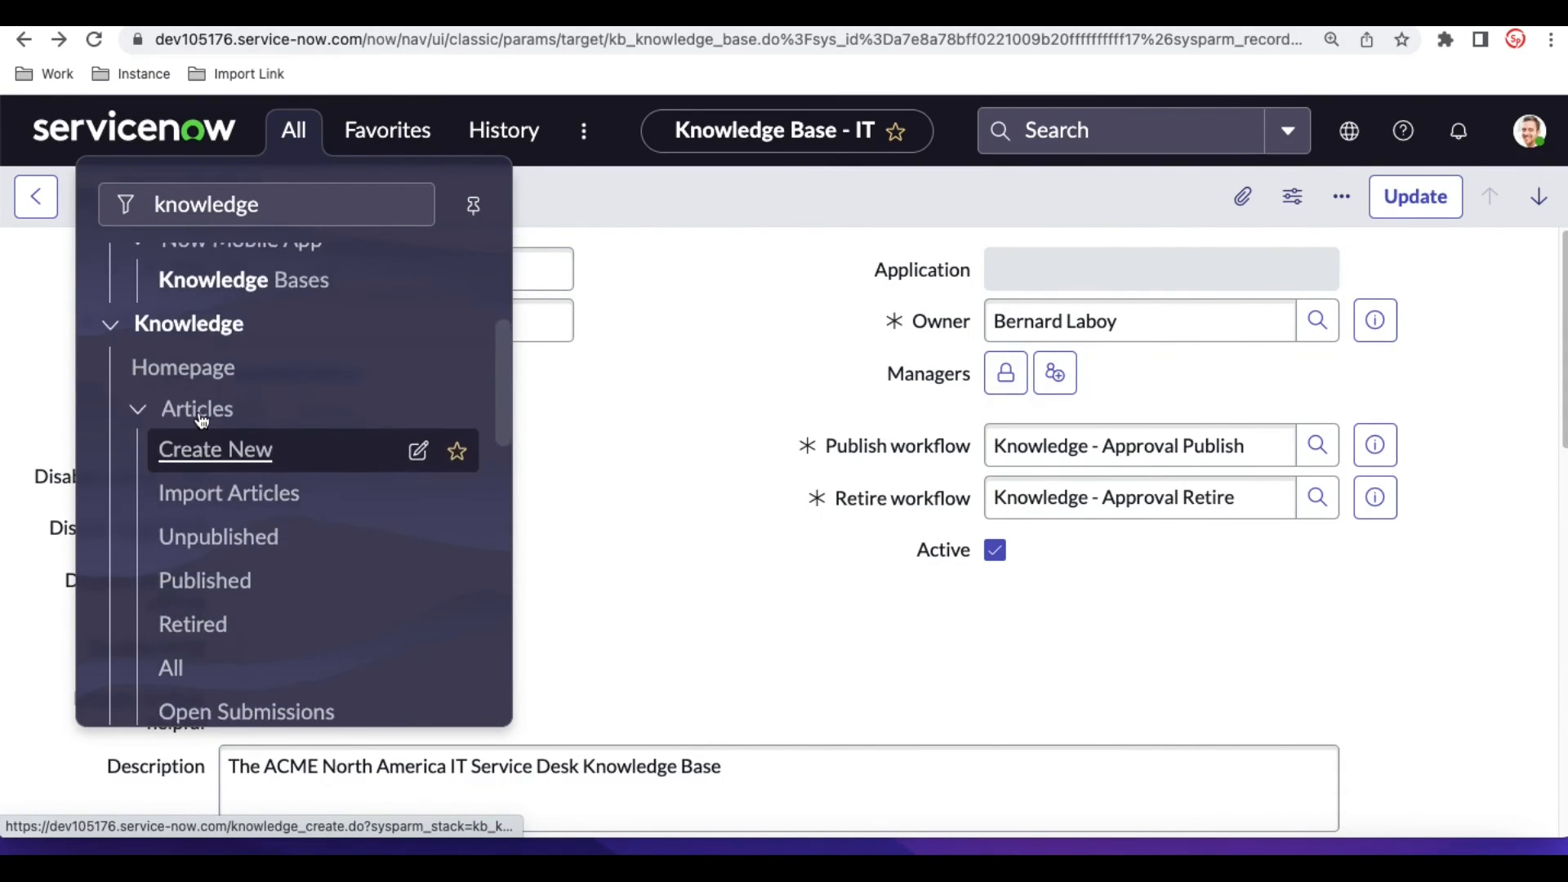
{"action": "left_click", "coordinate": [211, 374]}
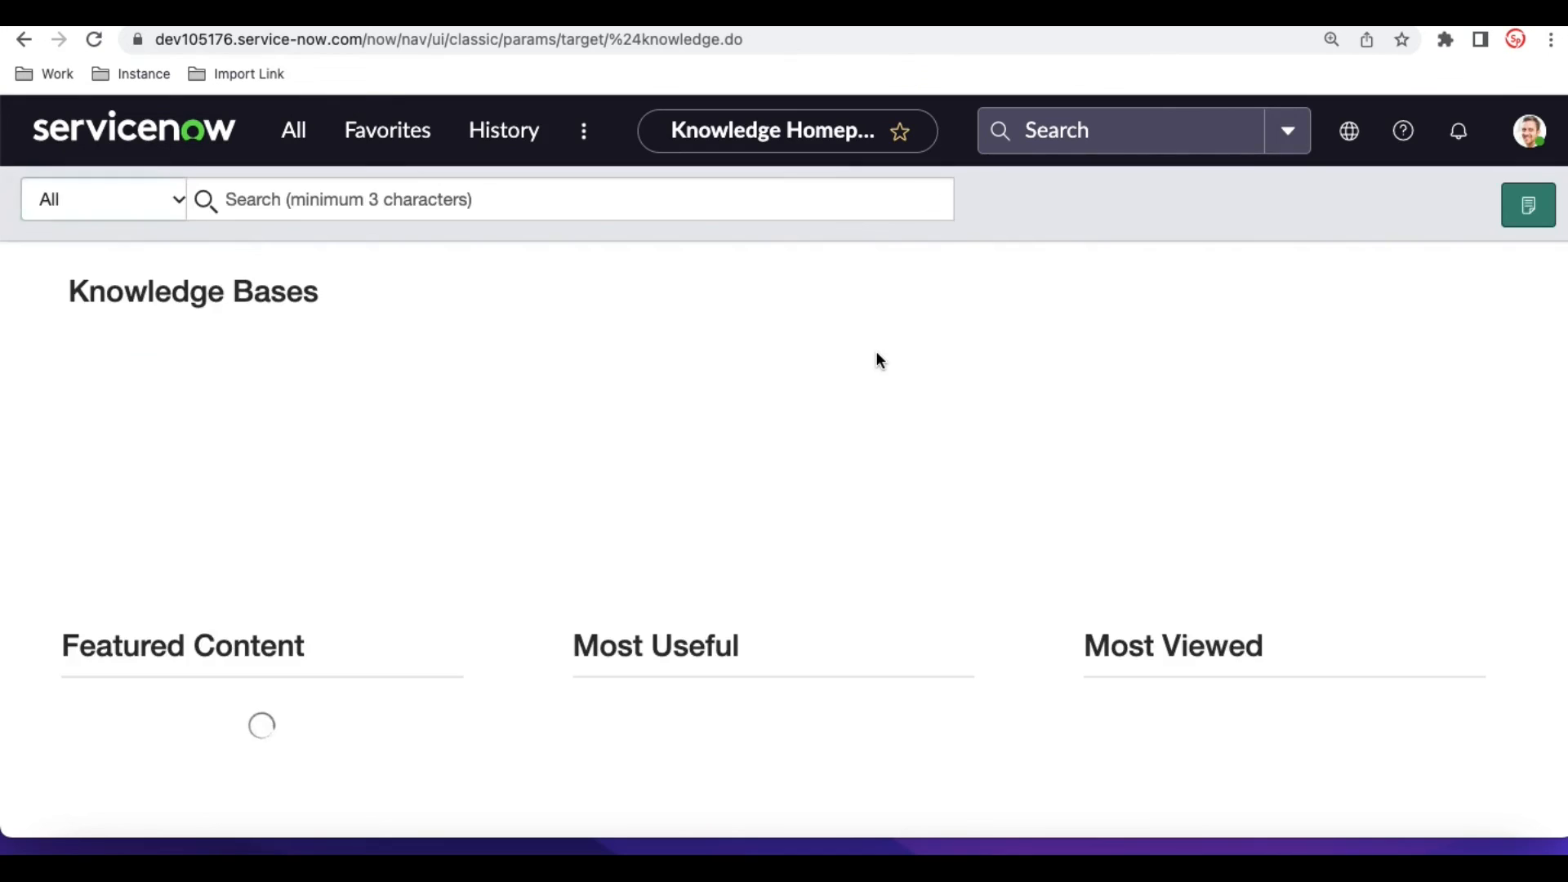
{"action": "left_click", "coordinate": [1539, 214]}
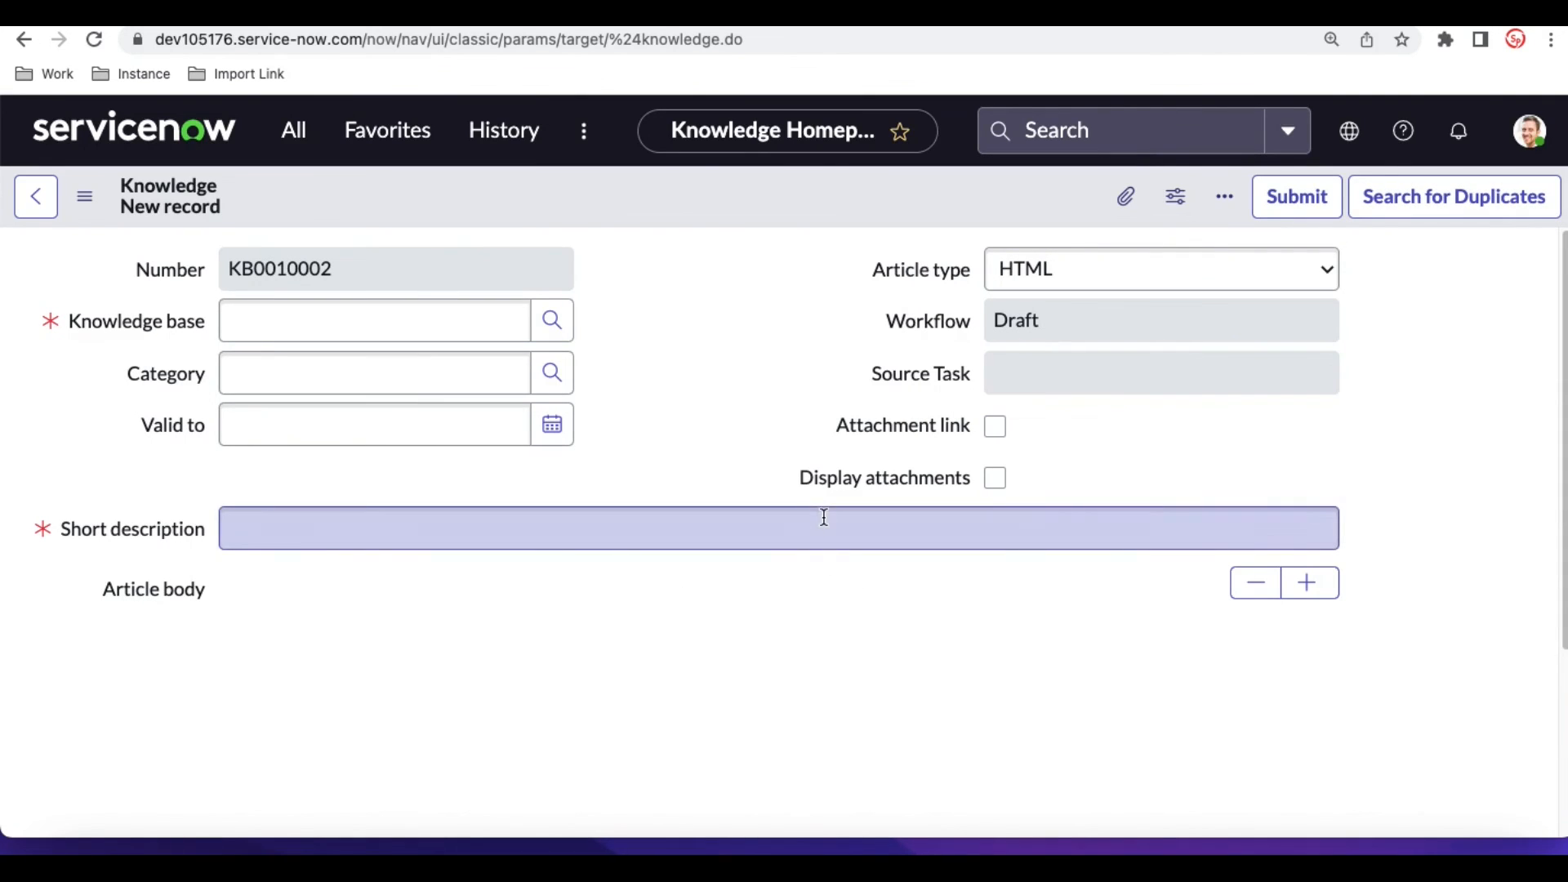
- Find the incident modules, list all incidents and open incident INC0010017
{"action": "left_click", "coordinate": [294, 135]}
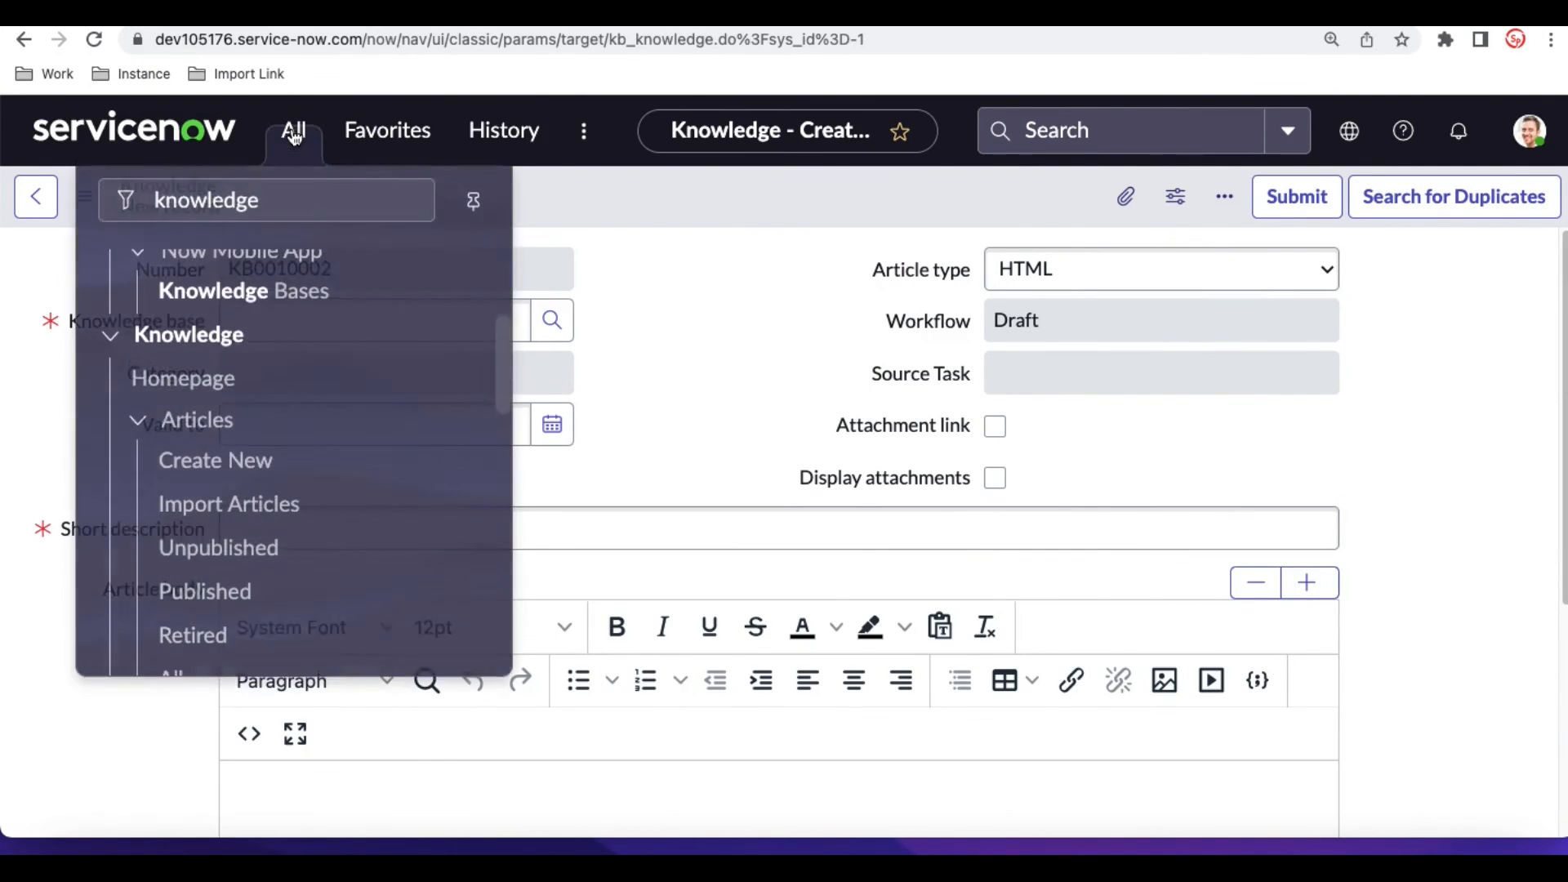
{"action": "left_click_drag", "start_coordinate": [283, 203], "coordinate": [108, 205]}
{"action": "type", "text": "incident"}
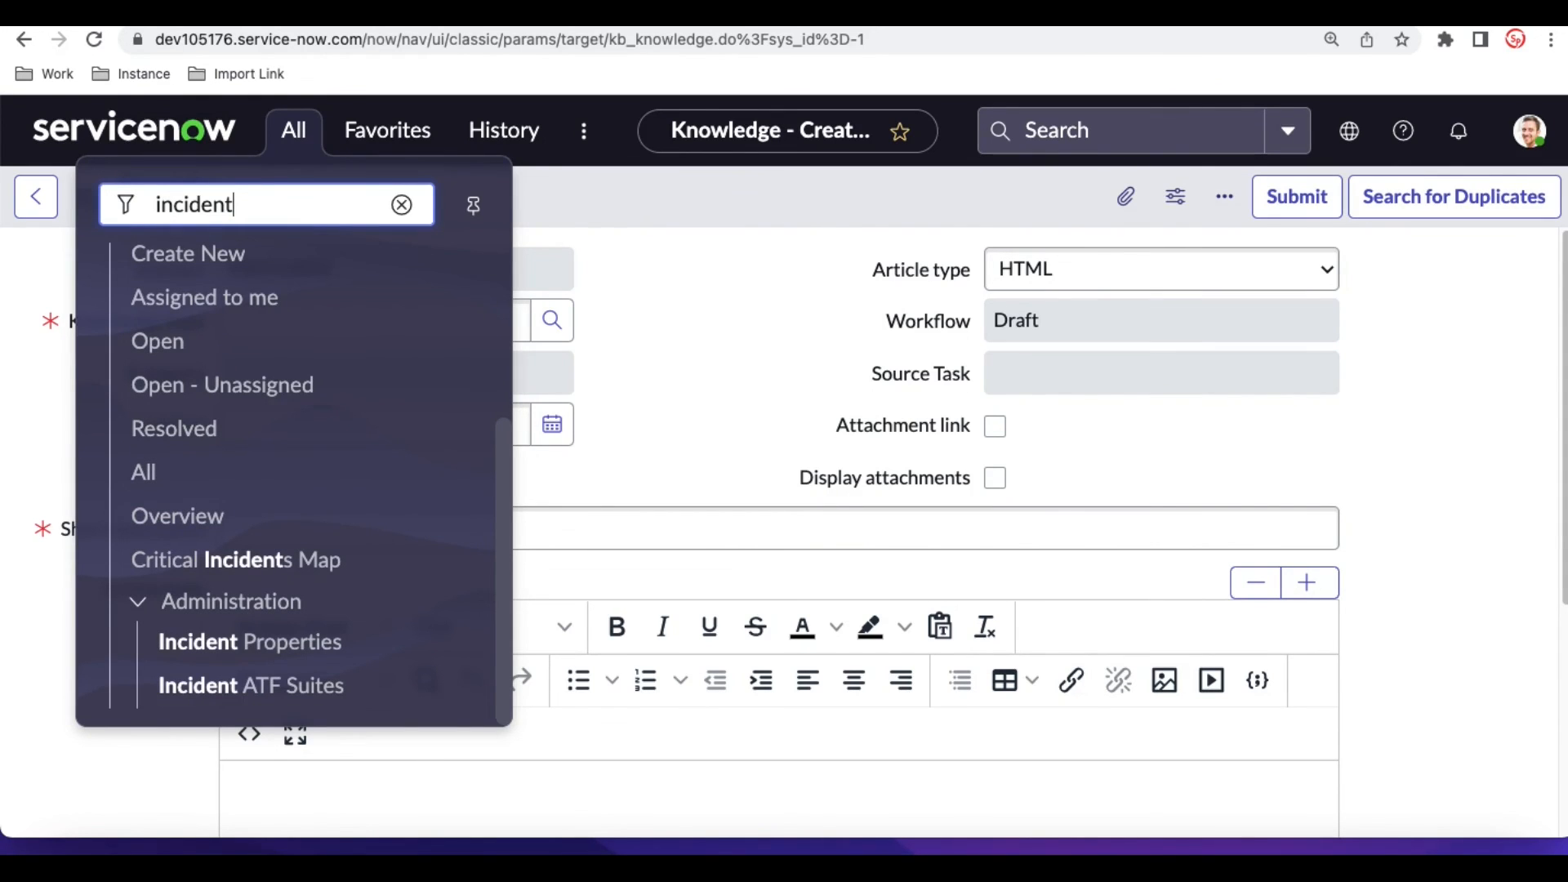
{"action": "left_click", "coordinate": [162, 477]}
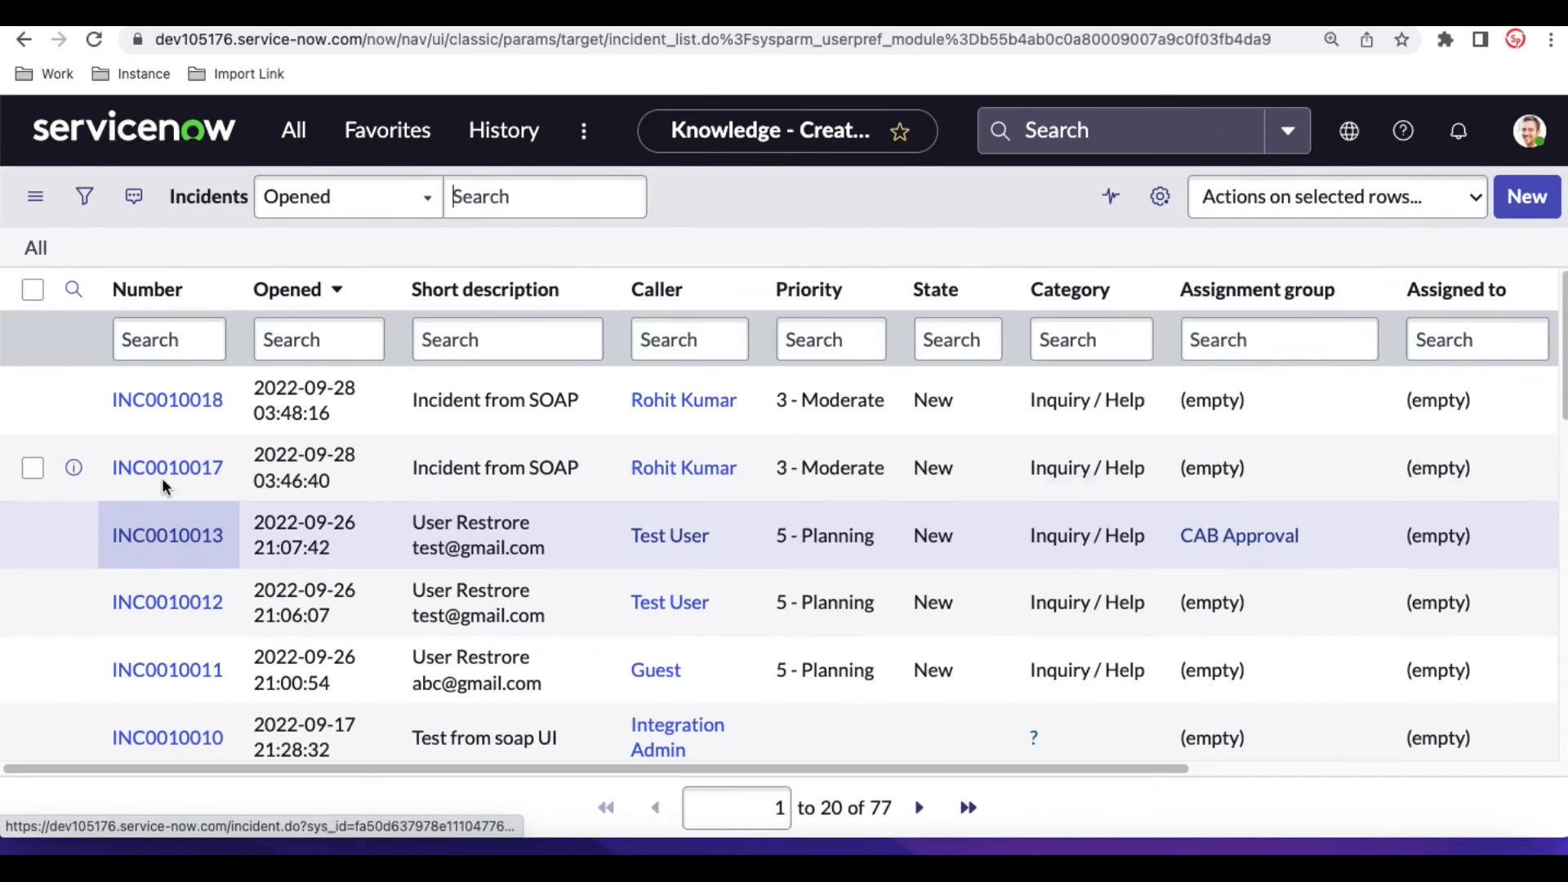
{"action": "left_click", "coordinate": [162, 477]}
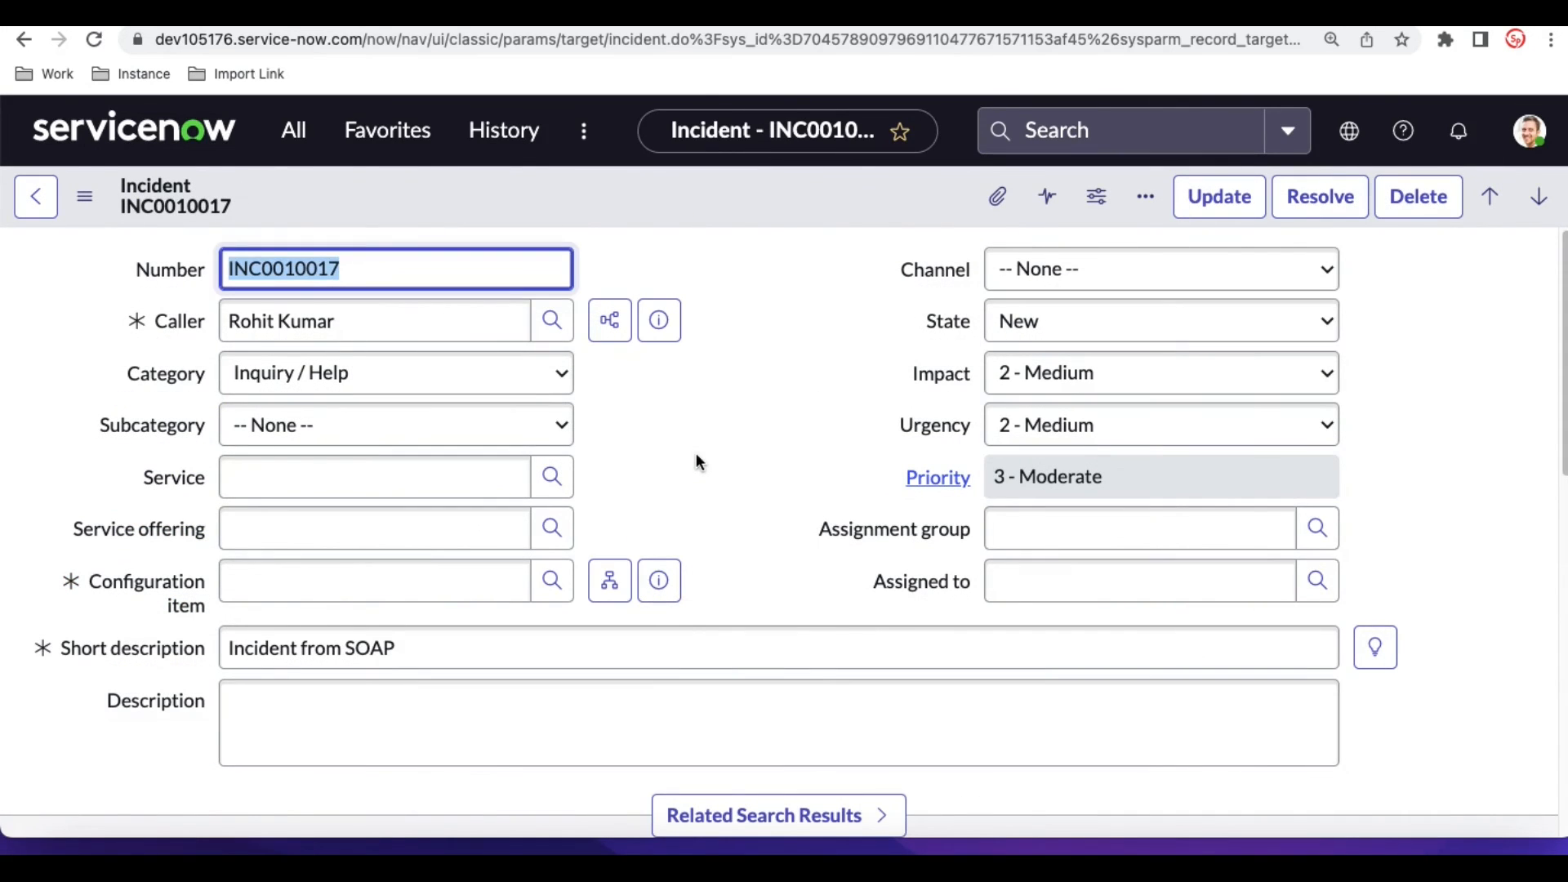
- Enable the Knowledge option in the incident's resolution information and set its state to Resolved
{"action": "scroll", "coordinate": [695, 462], "scroll_direction": "down", "scroll_amount": 5}
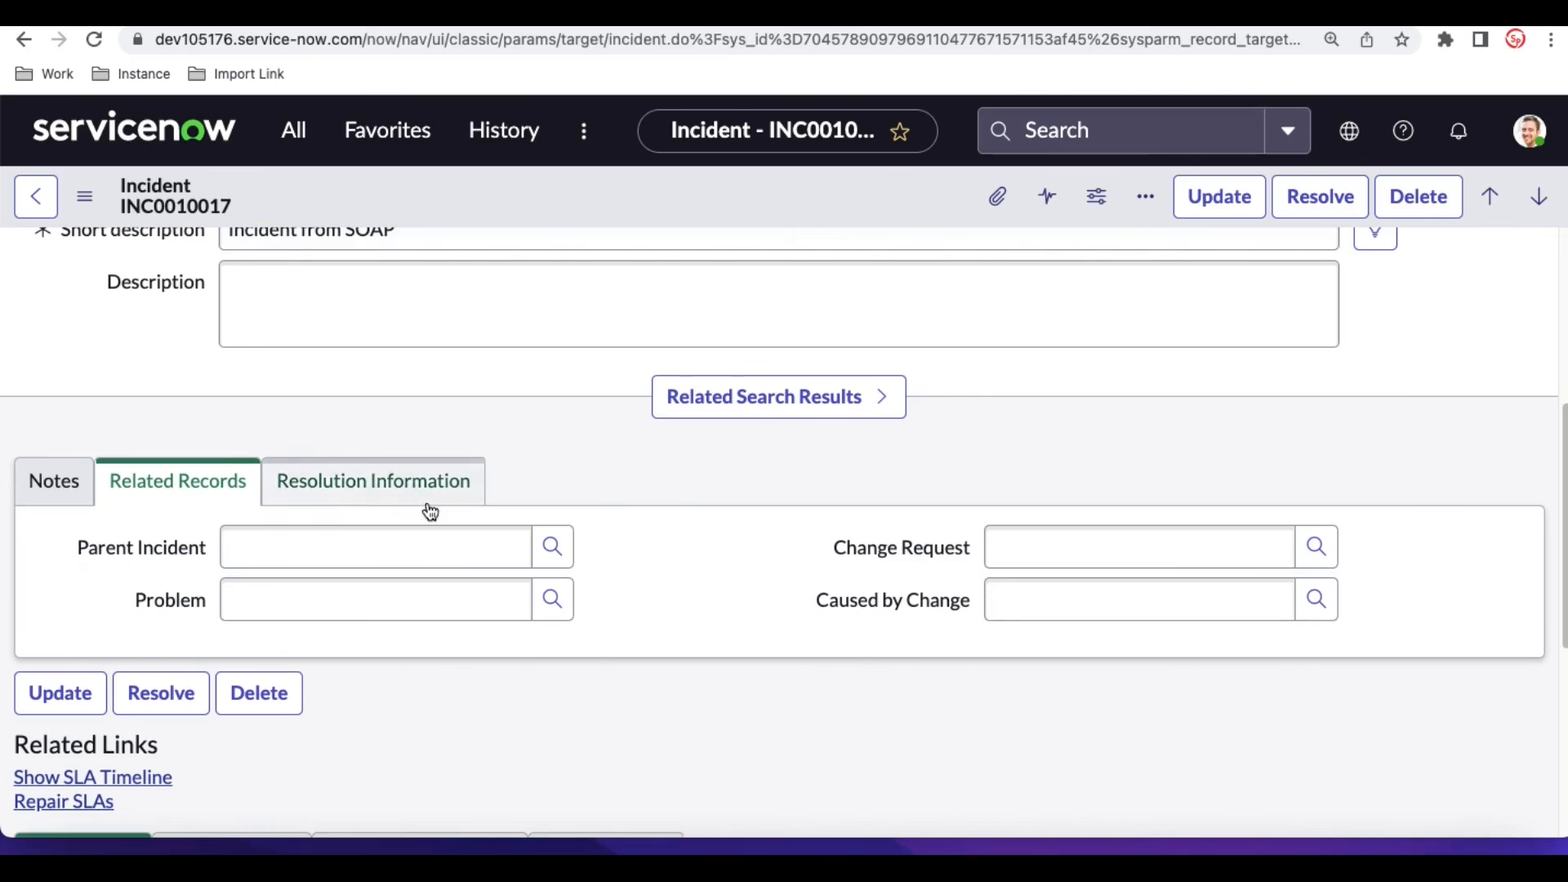
{"action": "left_click", "coordinate": [395, 497]}
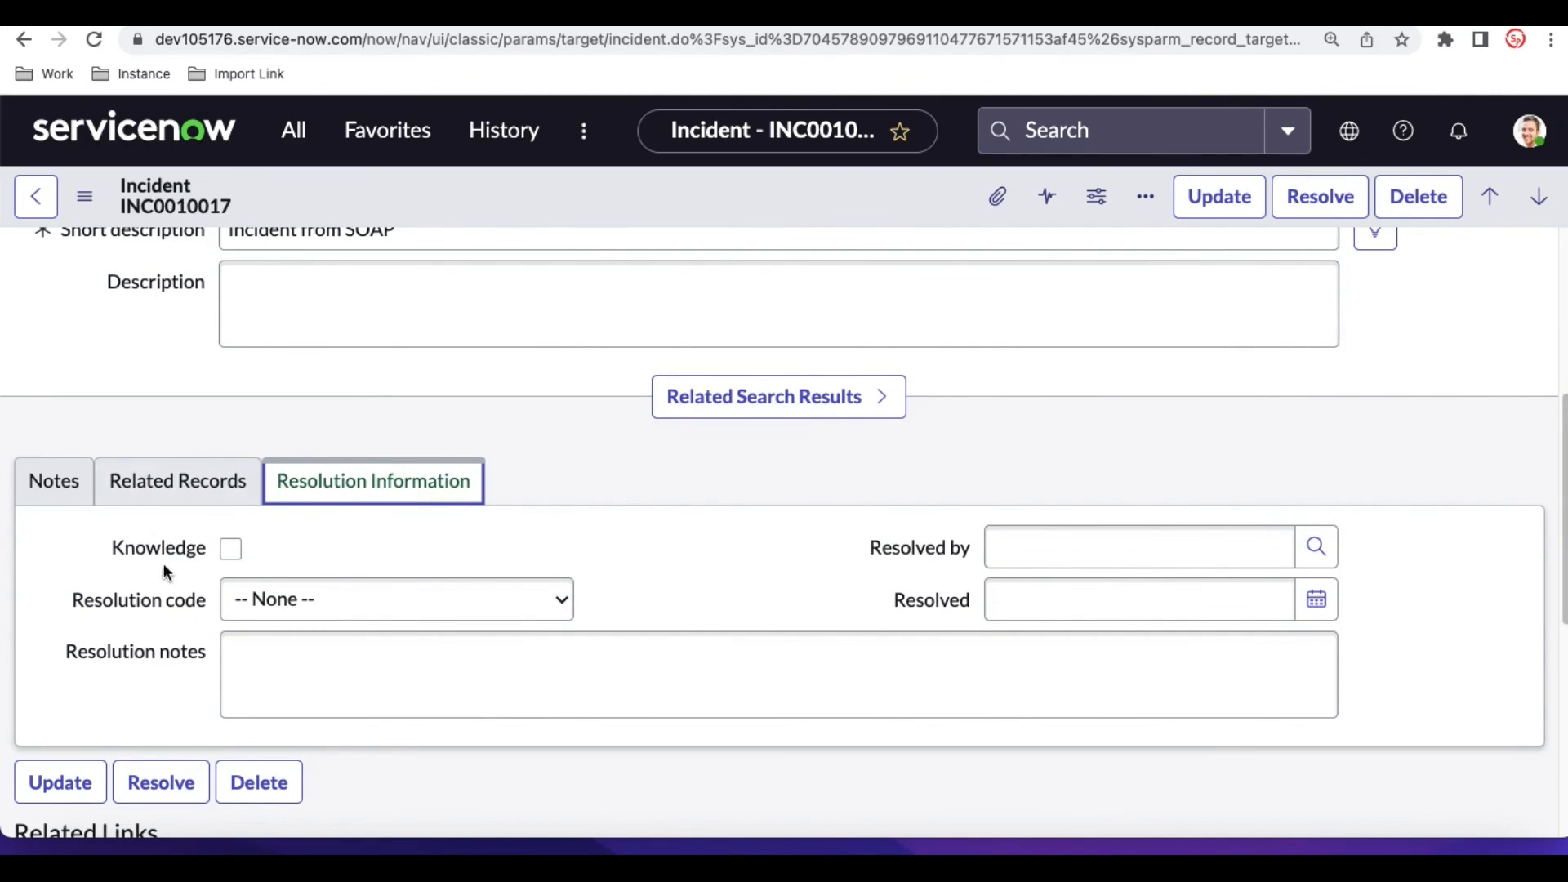
{"action": "left_click", "coordinate": [228, 552]}
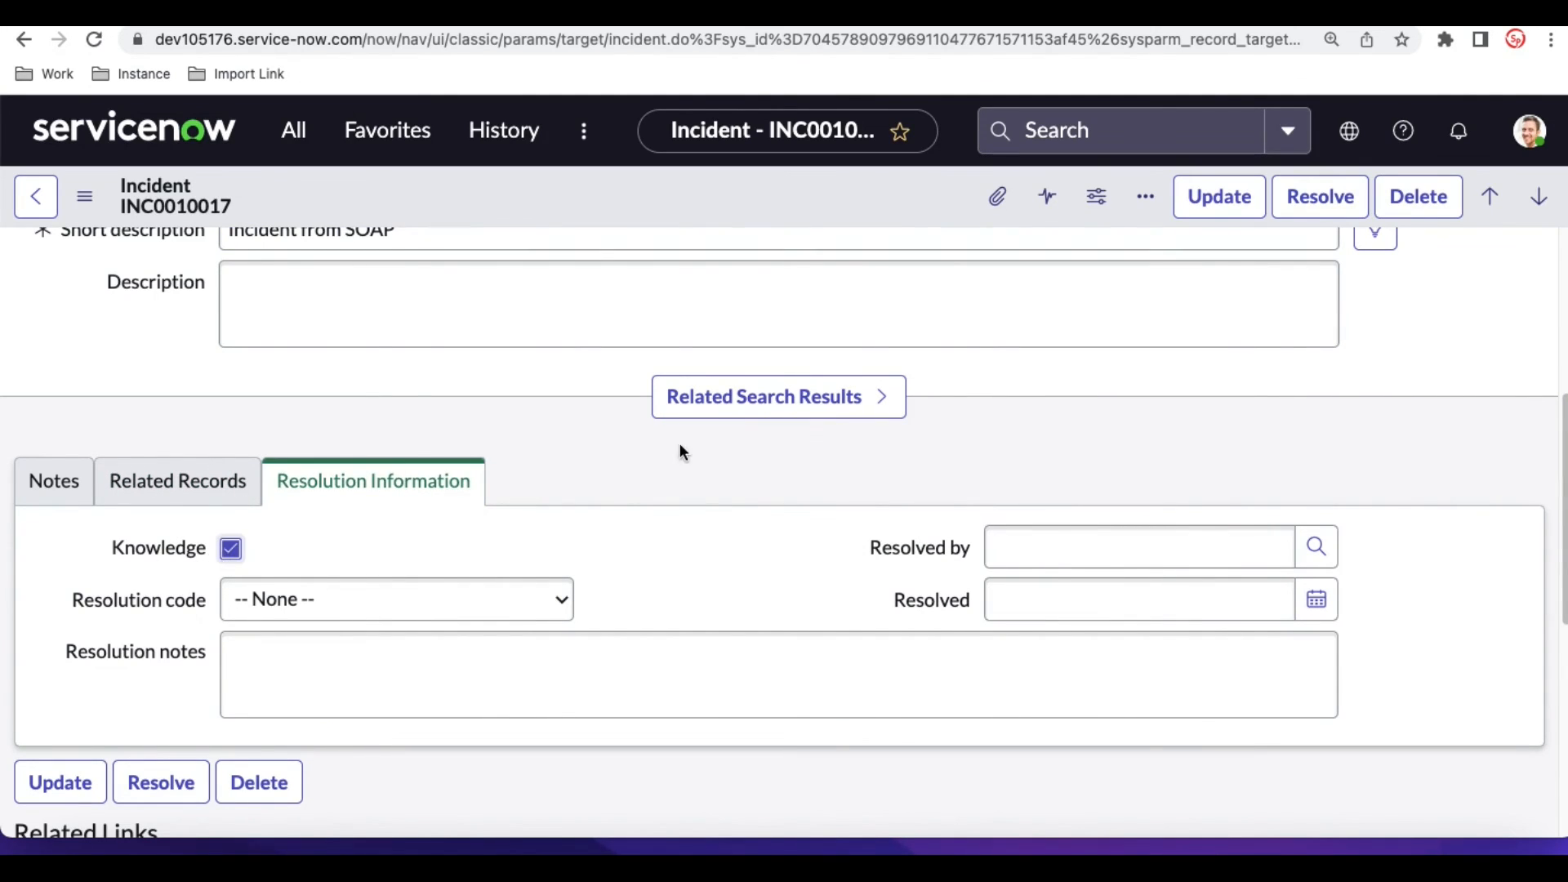
{"action": "scroll", "coordinate": [679, 447], "scroll_direction": "up", "scroll_amount": 5}
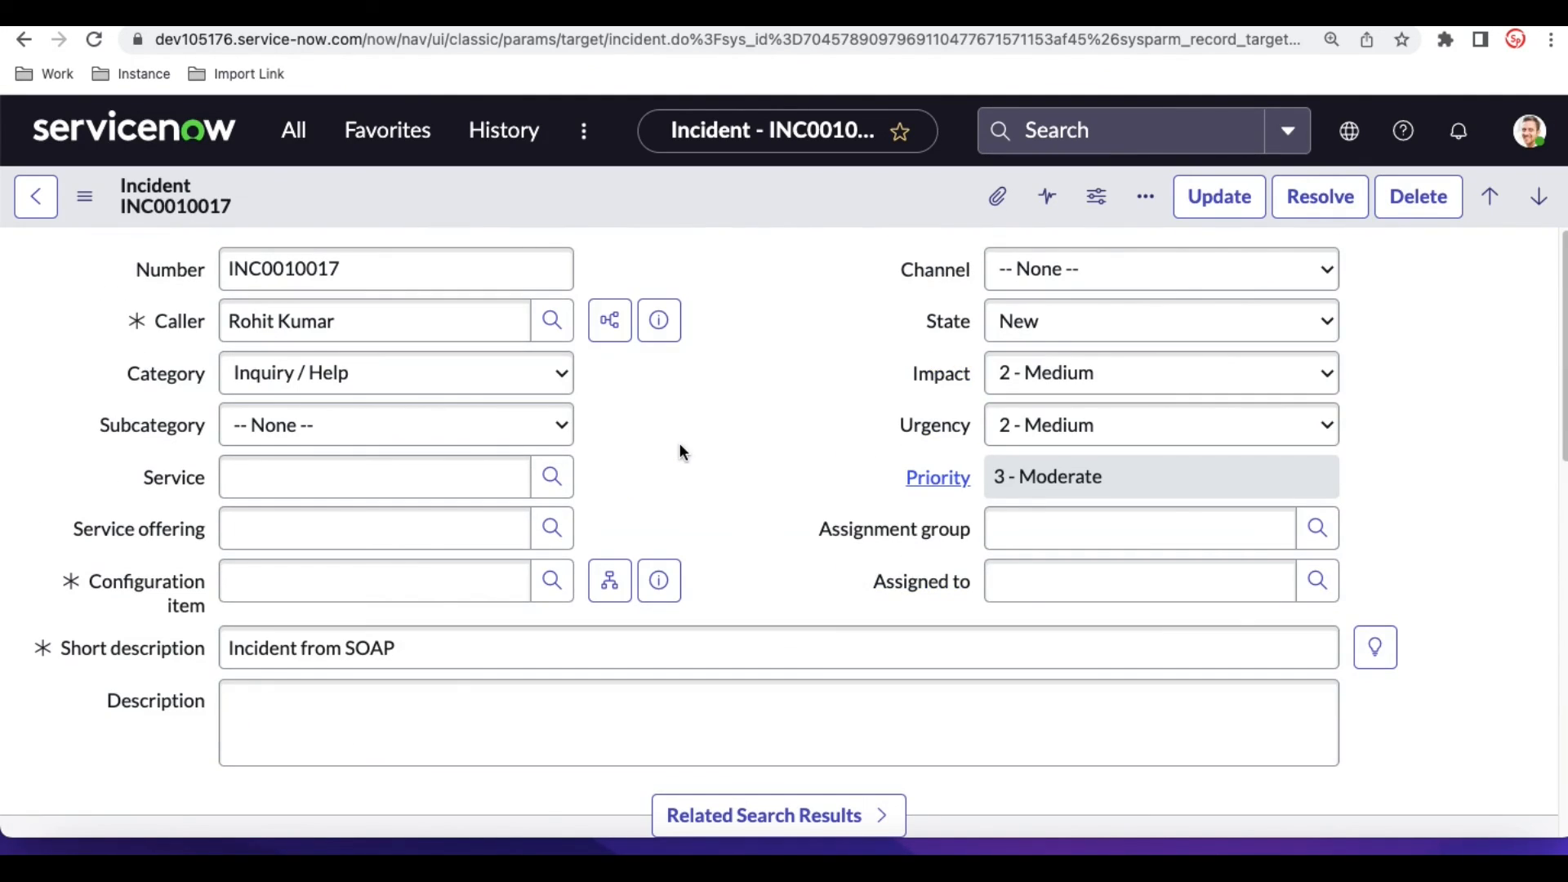
{"action": "left_click", "coordinate": [1042, 320]}
{"action": "left_click", "coordinate": [1045, 415]}
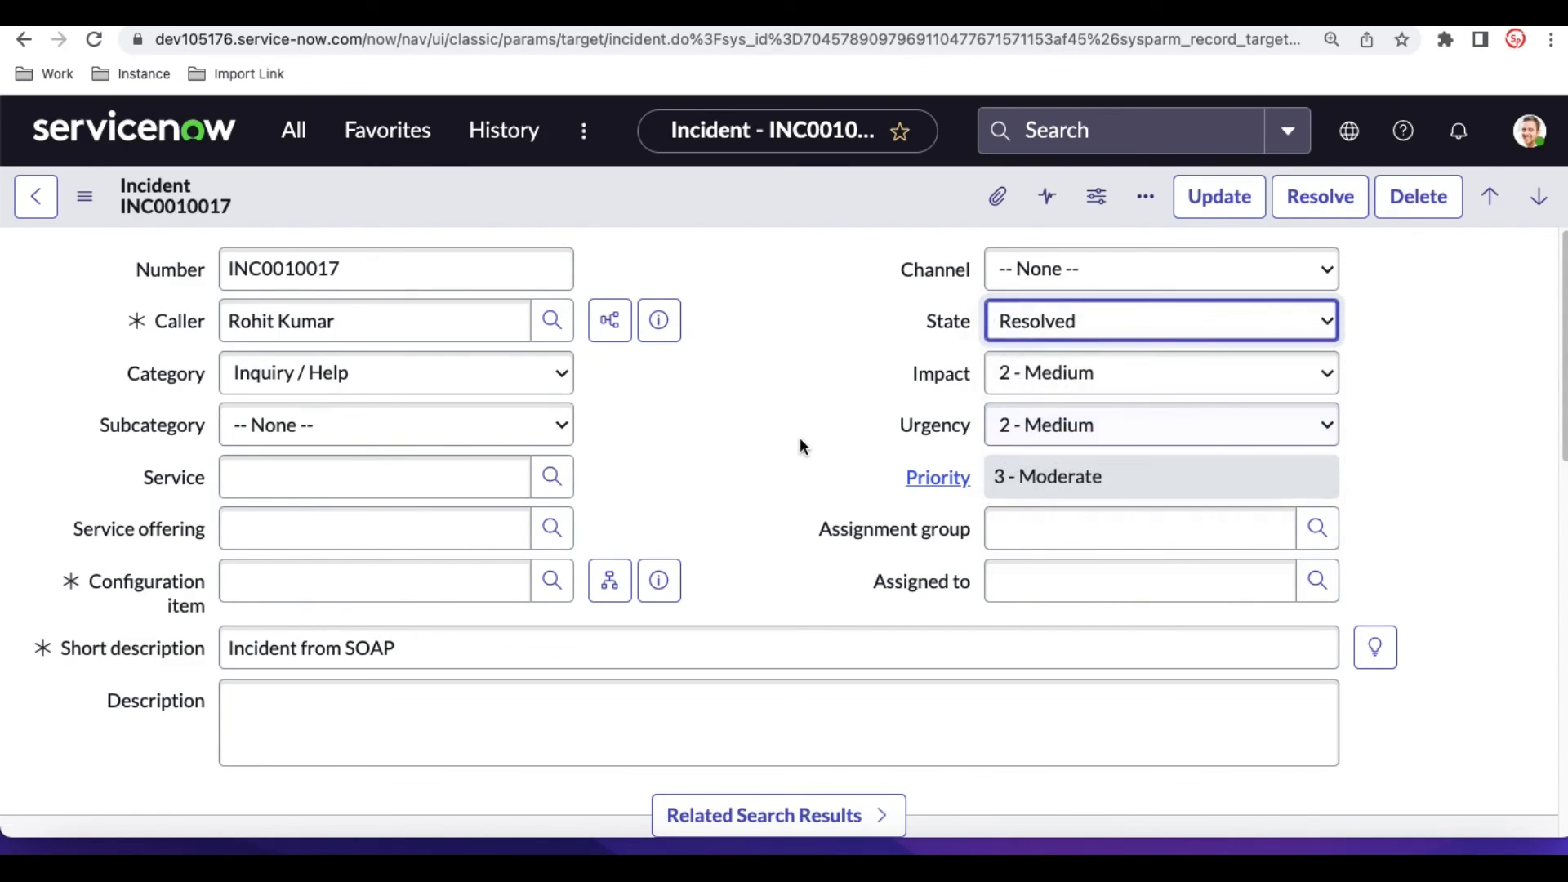
- Set the incident's resolution code to Duplicate and enter "Complete" as the resolution notes
{"action": "scroll", "coordinate": [801, 445], "scroll_direction": "down", "scroll_amount": 5}
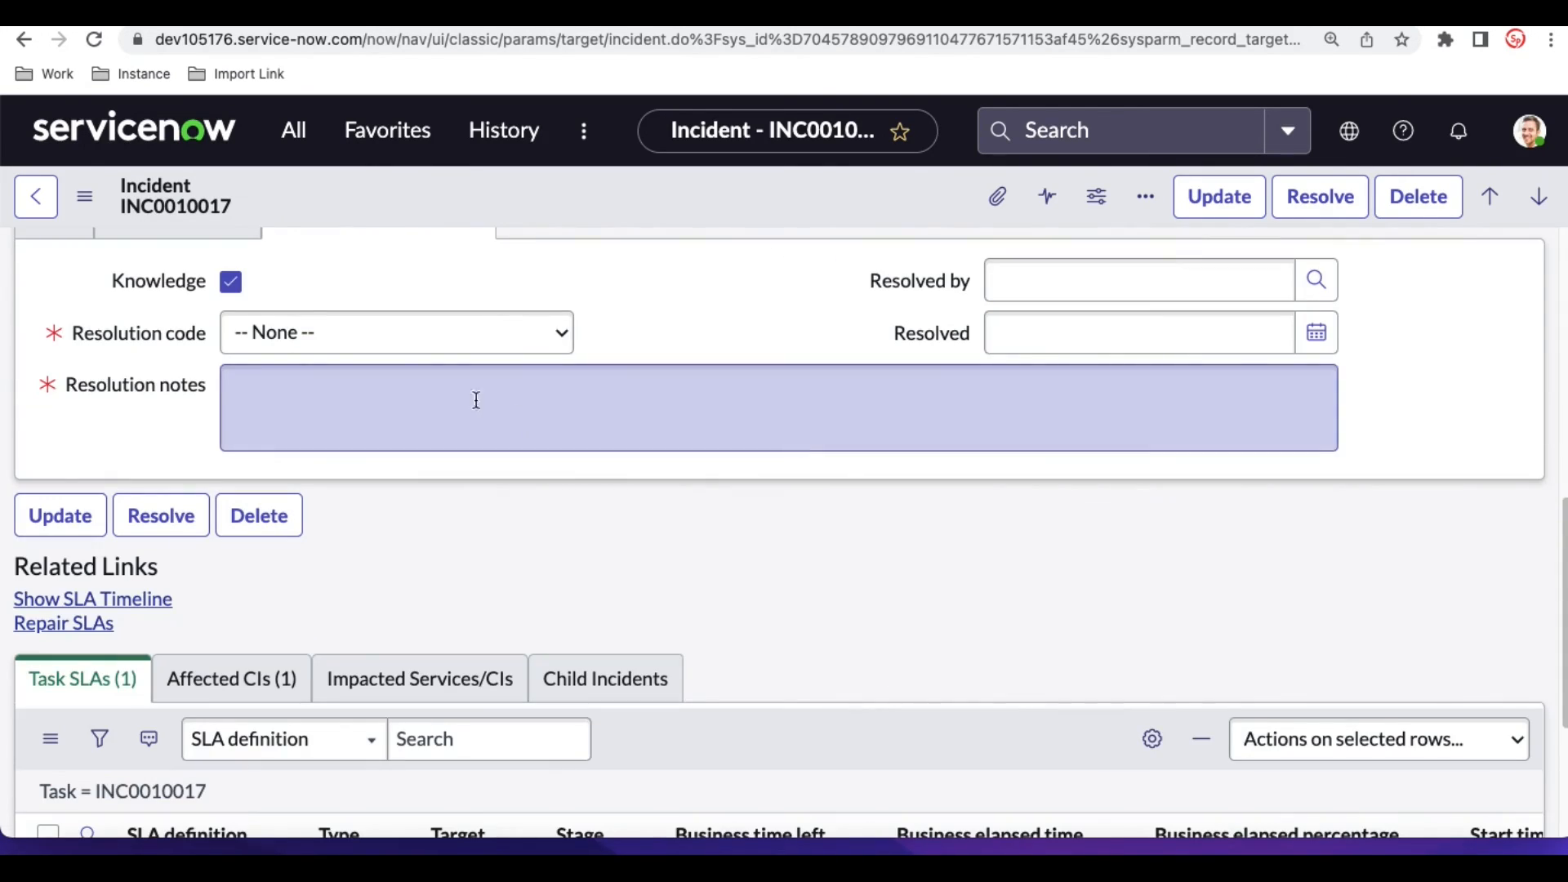
{"action": "left_click", "coordinate": [415, 340]}
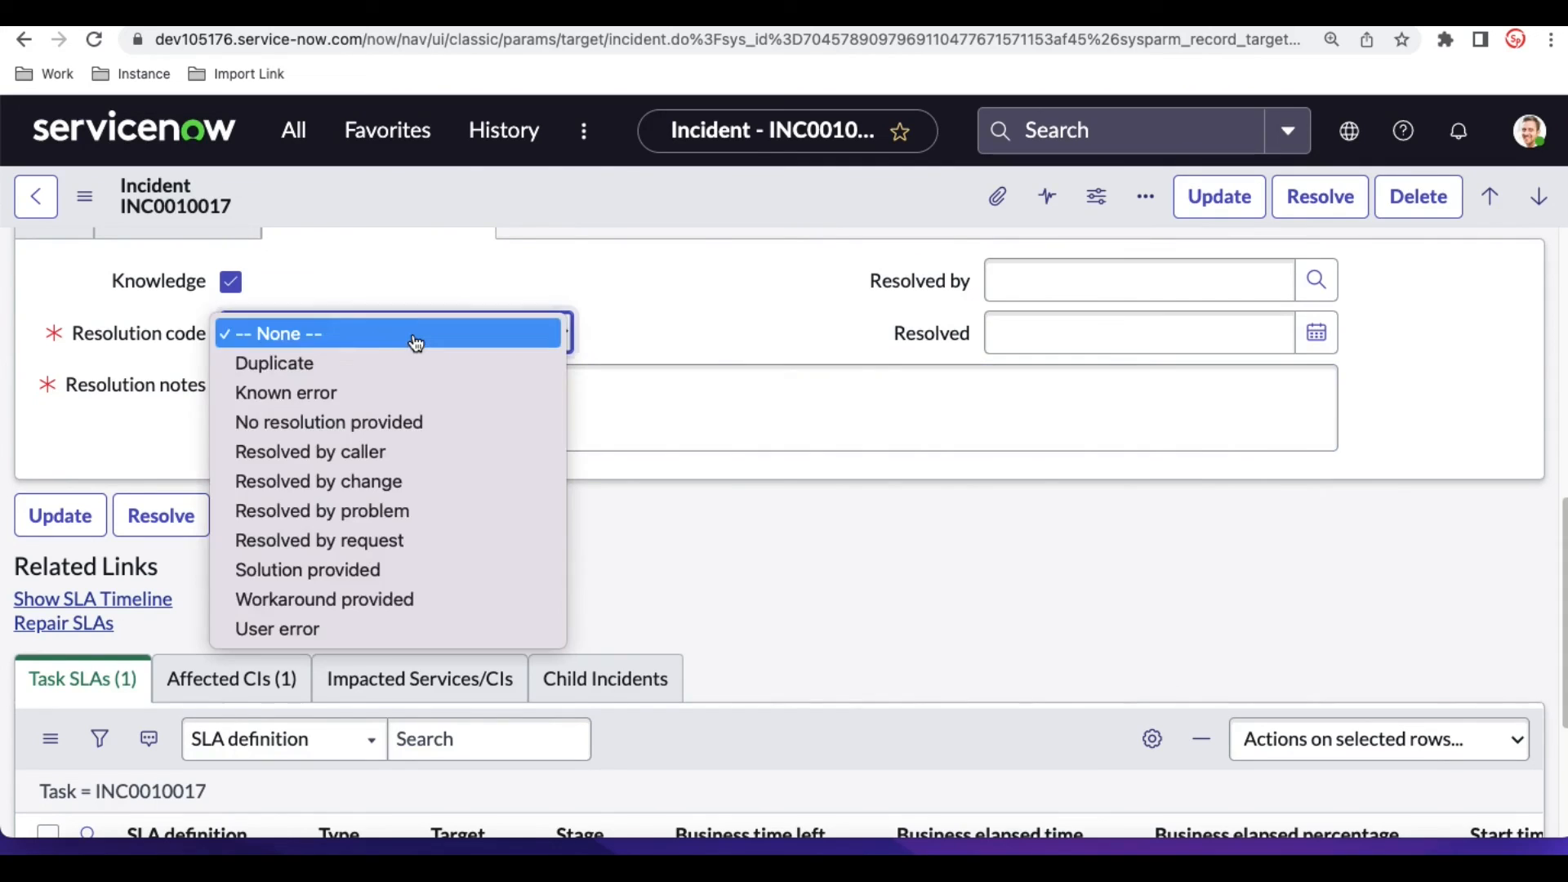
{"action": "left_click", "coordinate": [345, 367]}
{"action": "left_click", "coordinate": [414, 399]}
{"action": "type", "text": "Co"}
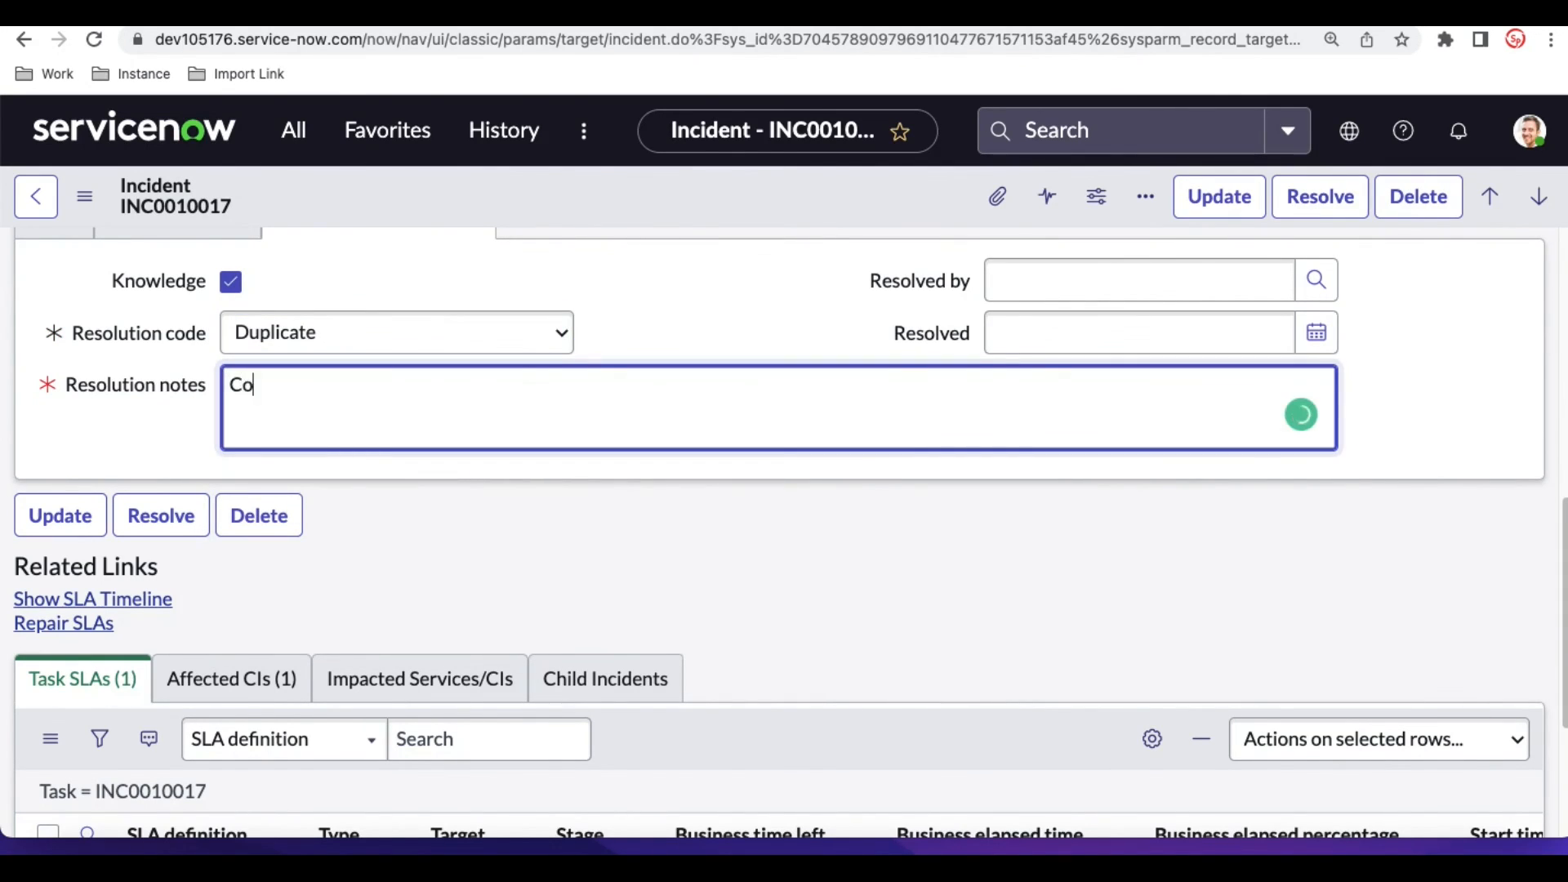
{"action": "type", "text": "mplete"}
- Save the resolved incident and close it
{"action": "scroll", "coordinate": [744, 263], "scroll_direction": "up", "scroll_amount": 10}
{"action": "right_click", "coordinate": [752, 201]}
{"action": "left_click", "coordinate": [771, 220]}
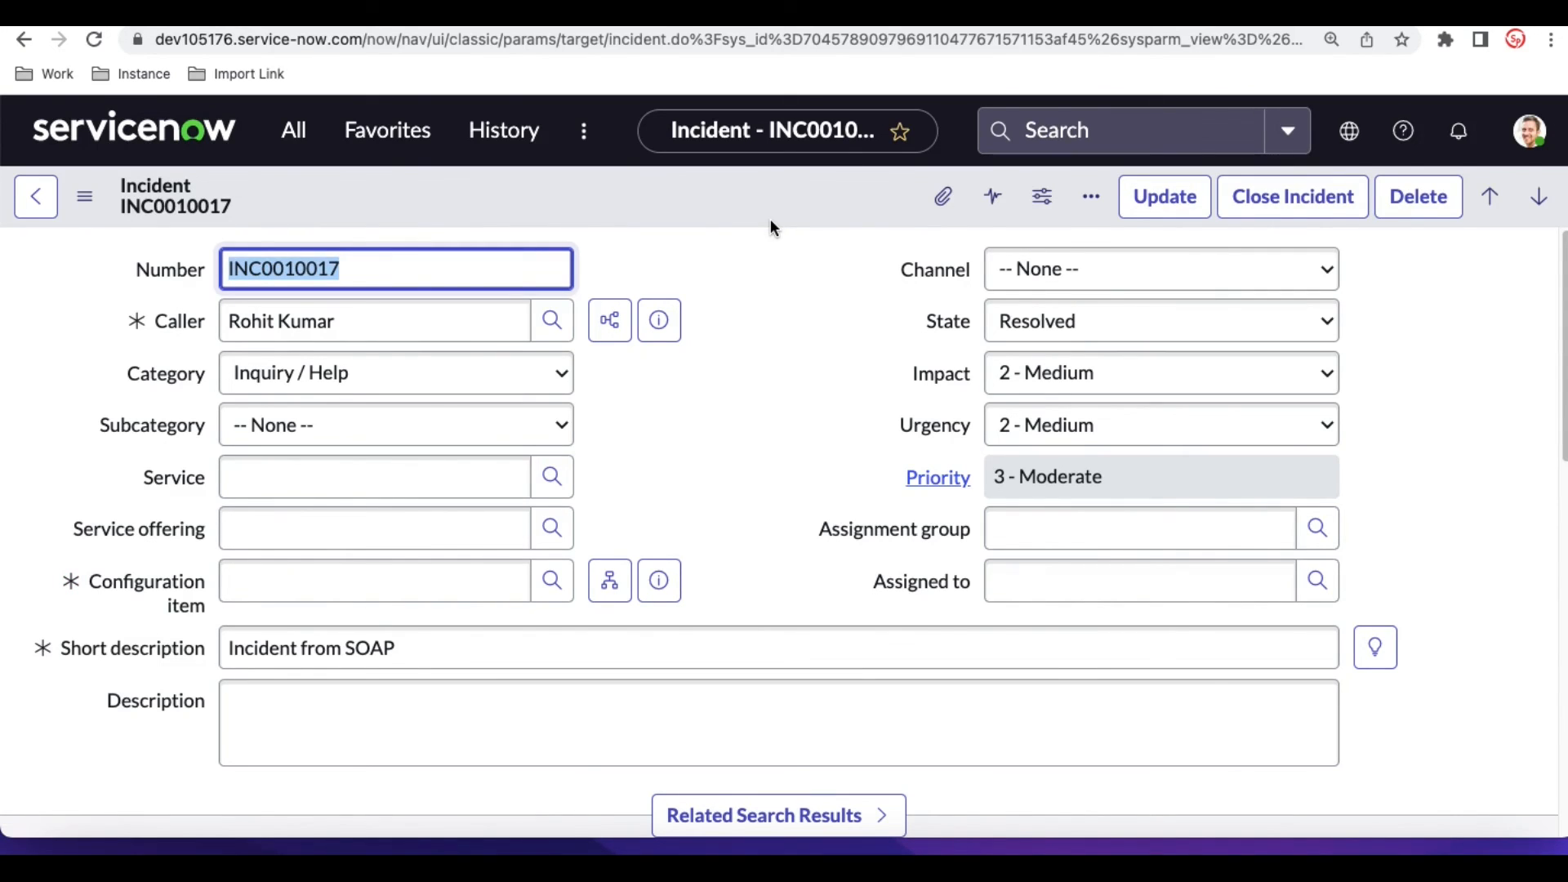
{"action": "left_click", "coordinate": [1248, 207]}
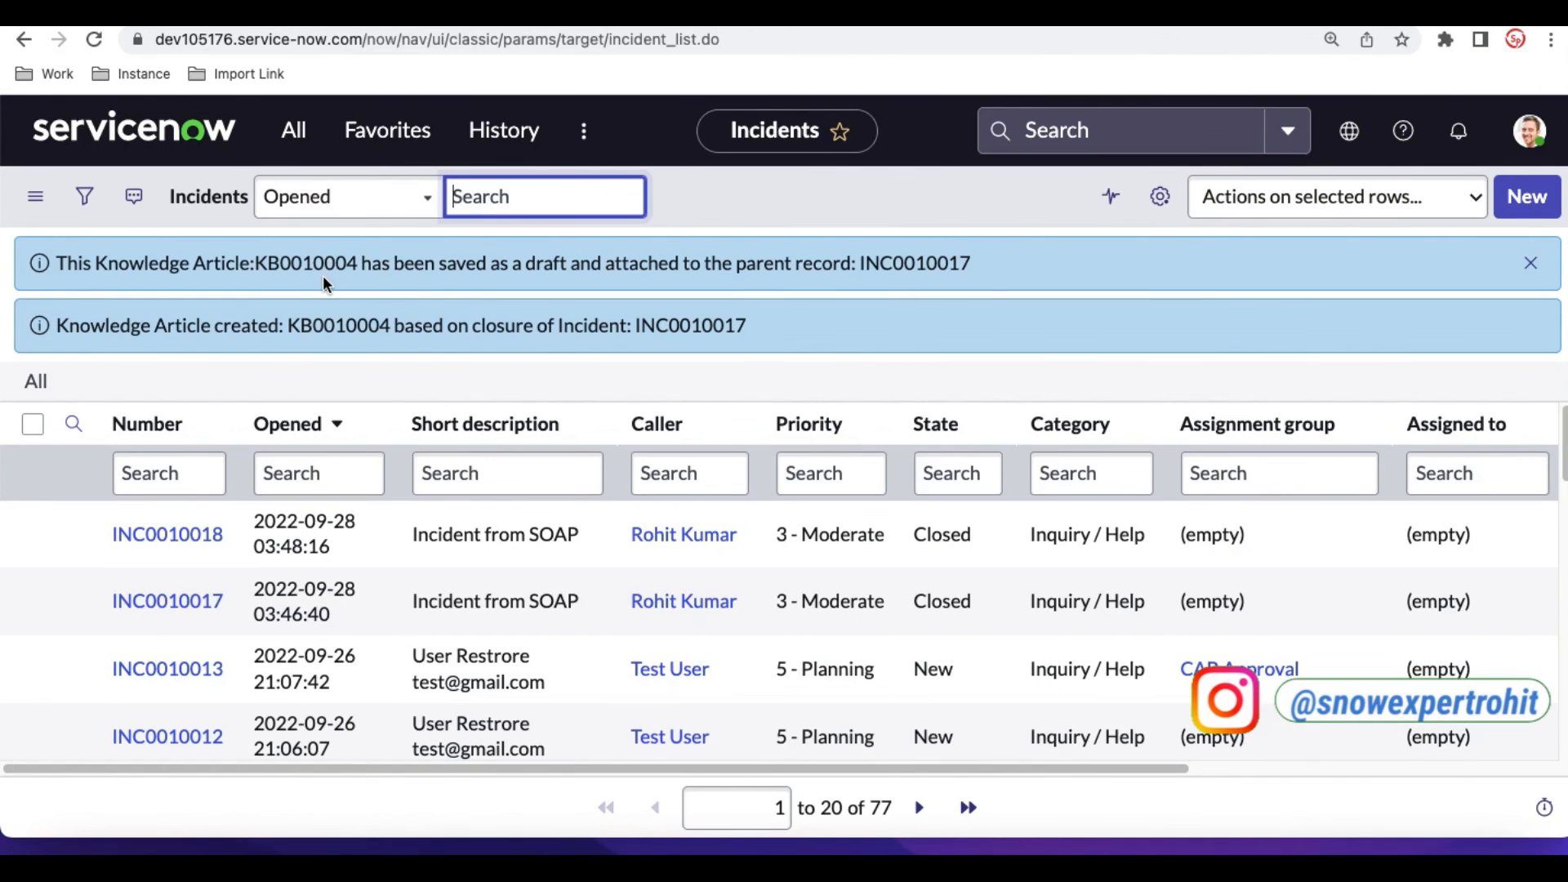
- Copy the created article's number, return to the closed incident and open the knowledge article attached in its related records
{"action": "left_click", "coordinate": [305, 261]}
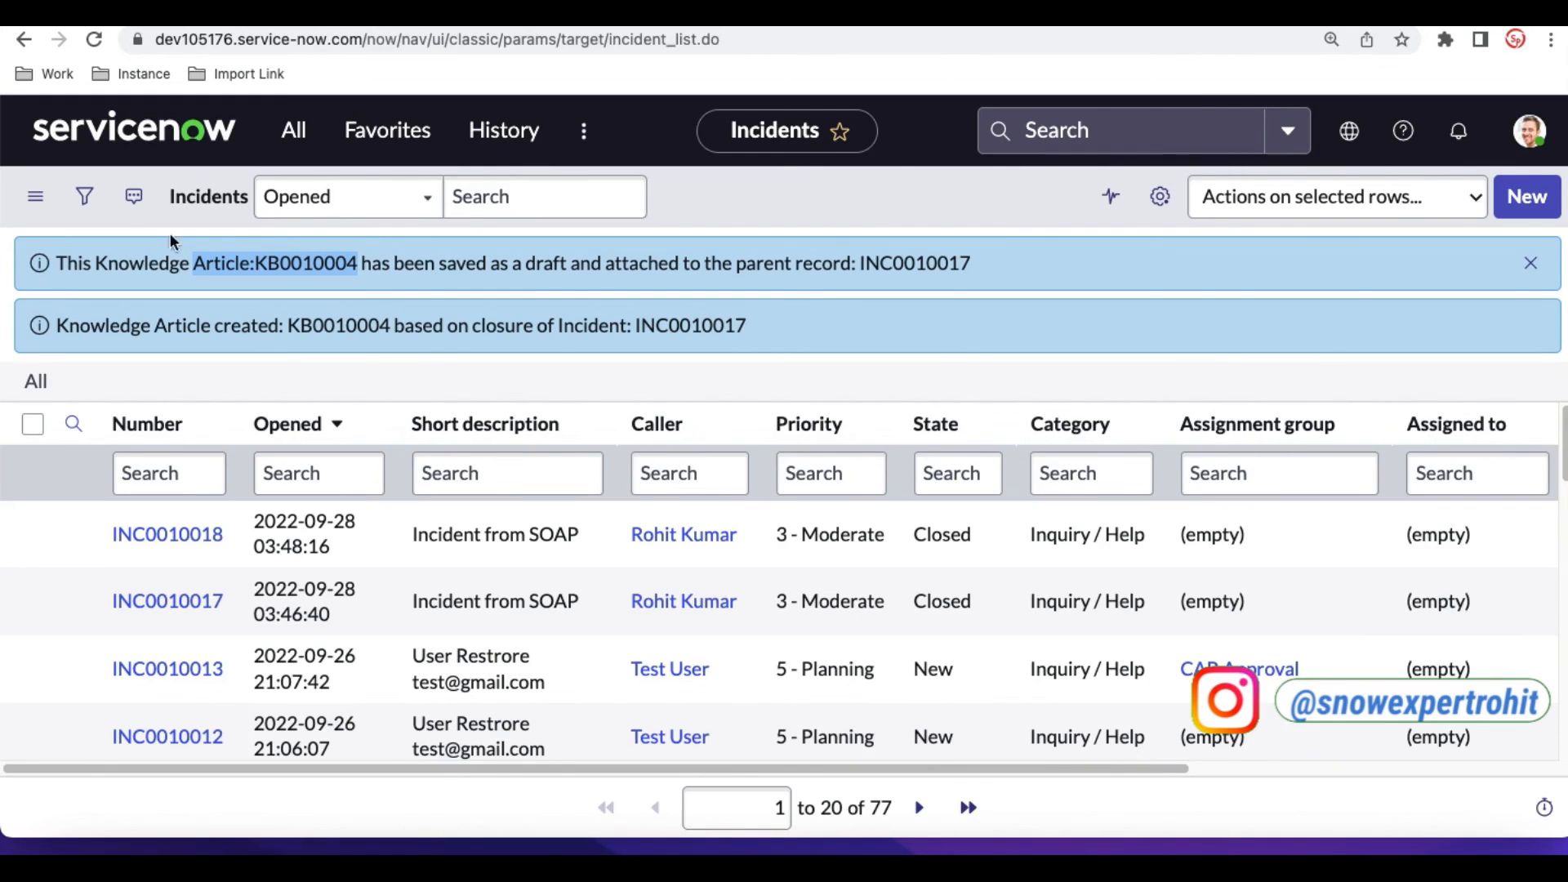
{"action": "left_click", "coordinate": [24, 40]}
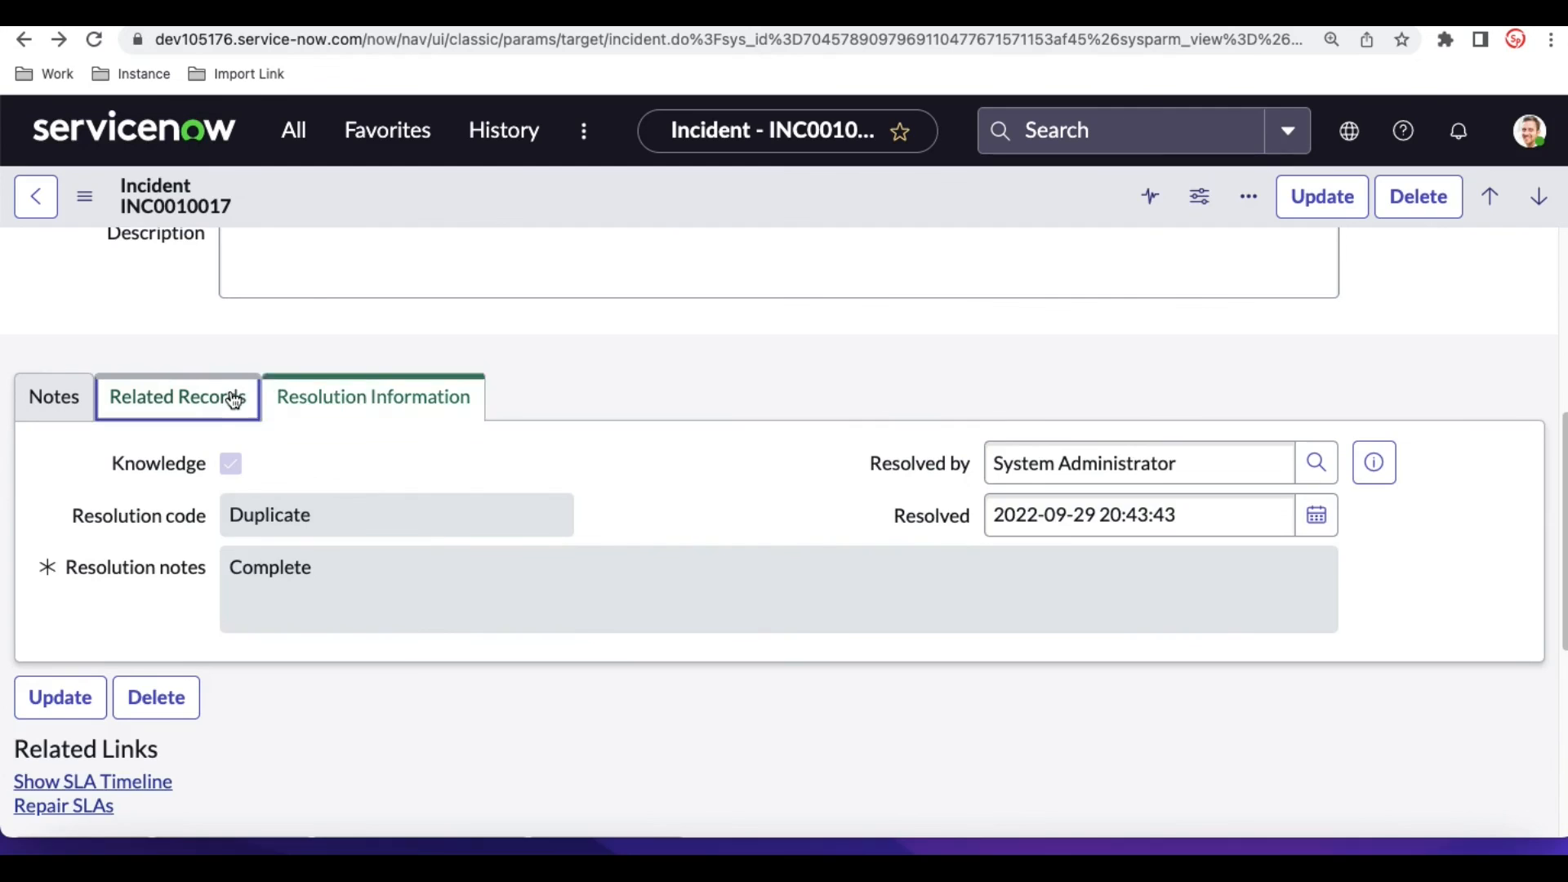
{"action": "left_click", "coordinate": [234, 399]}
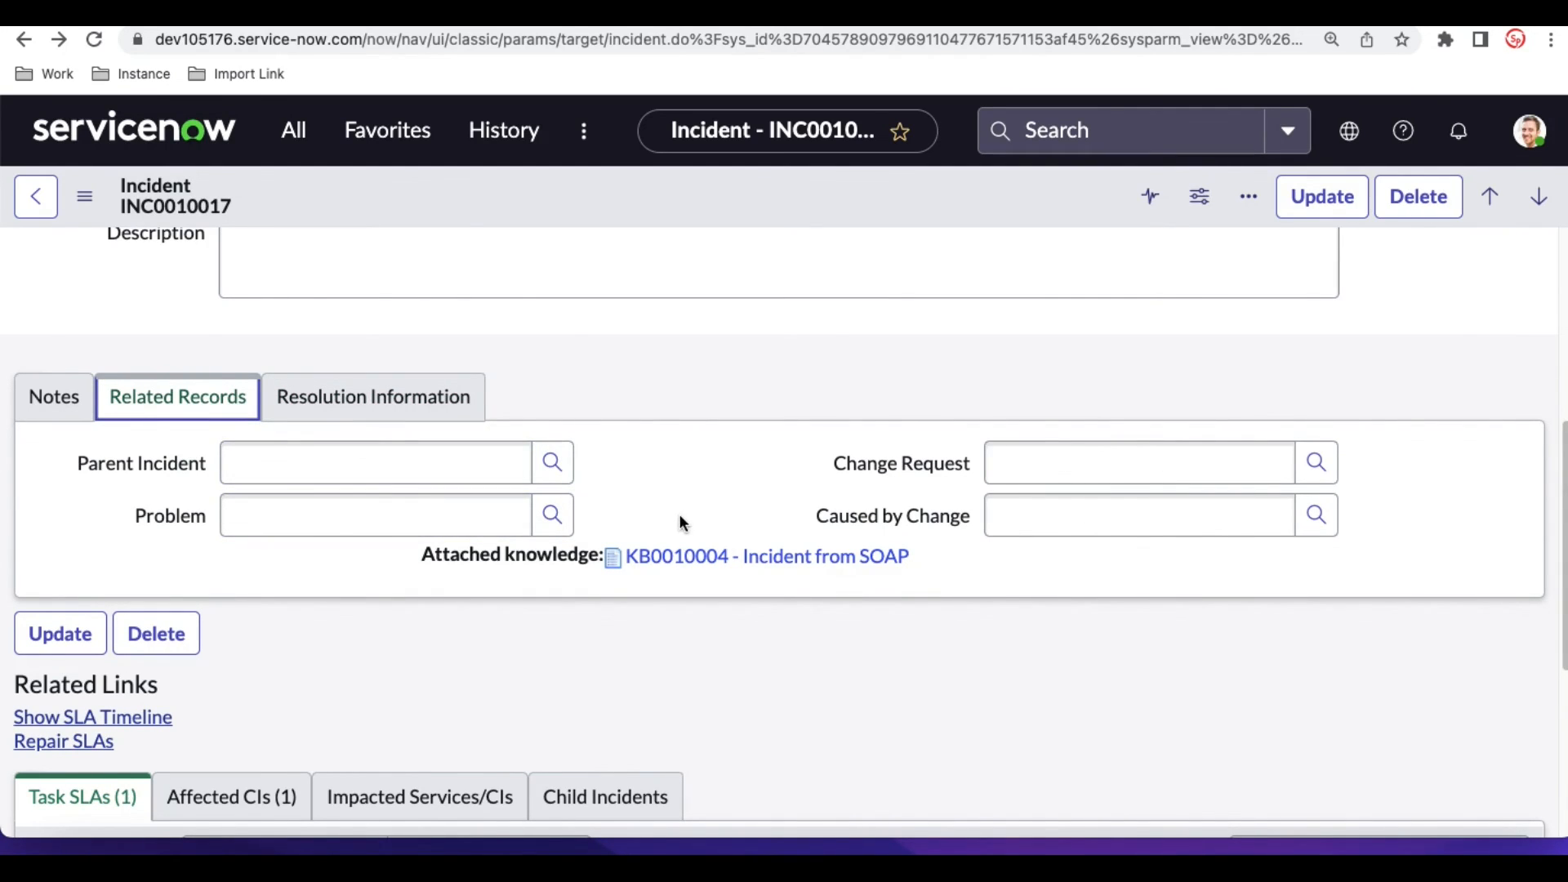
{"action": "left_click", "coordinate": [728, 556]}
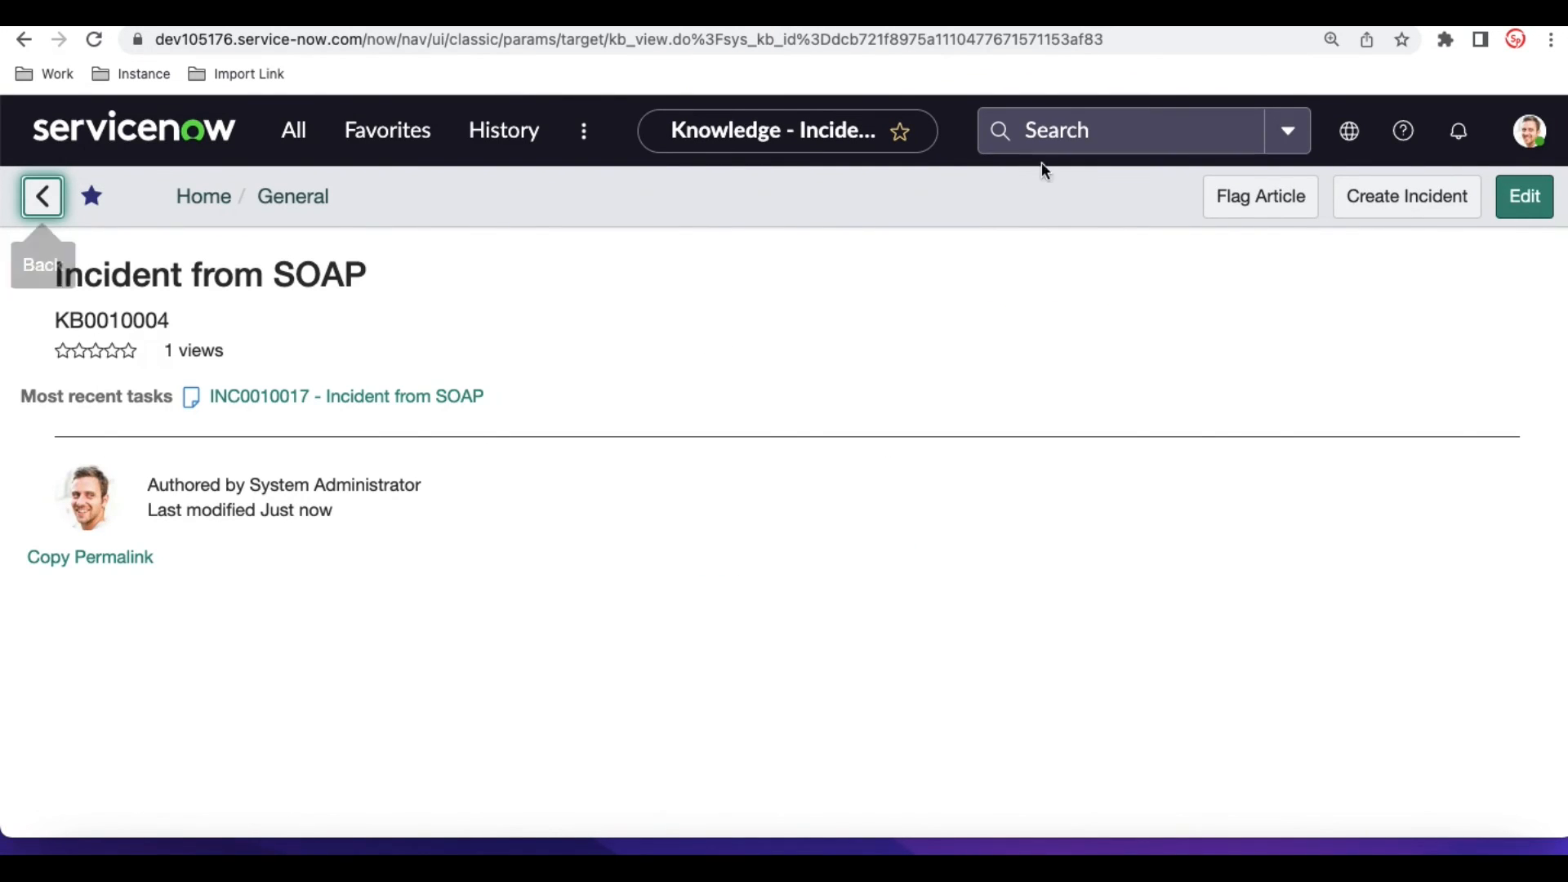
- Open the knowledge article list and filter it by the number KB0010004
{"action": "left_click", "coordinate": [1045, 138]}
{"action": "type", "text": "Article:KB0010004"}
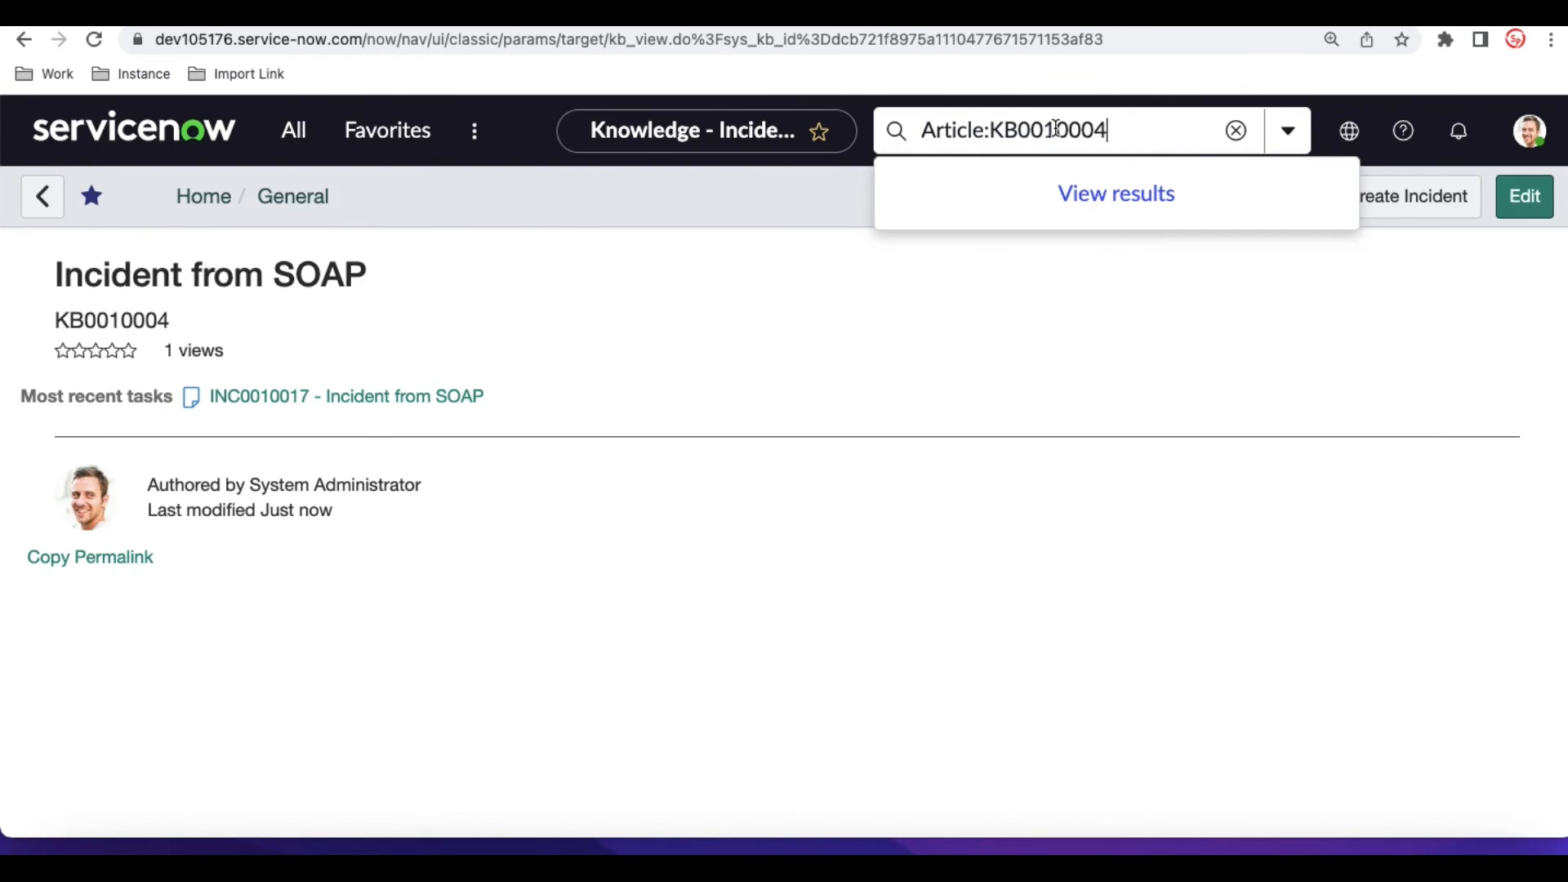
{"action": "key", "text": "Return"}
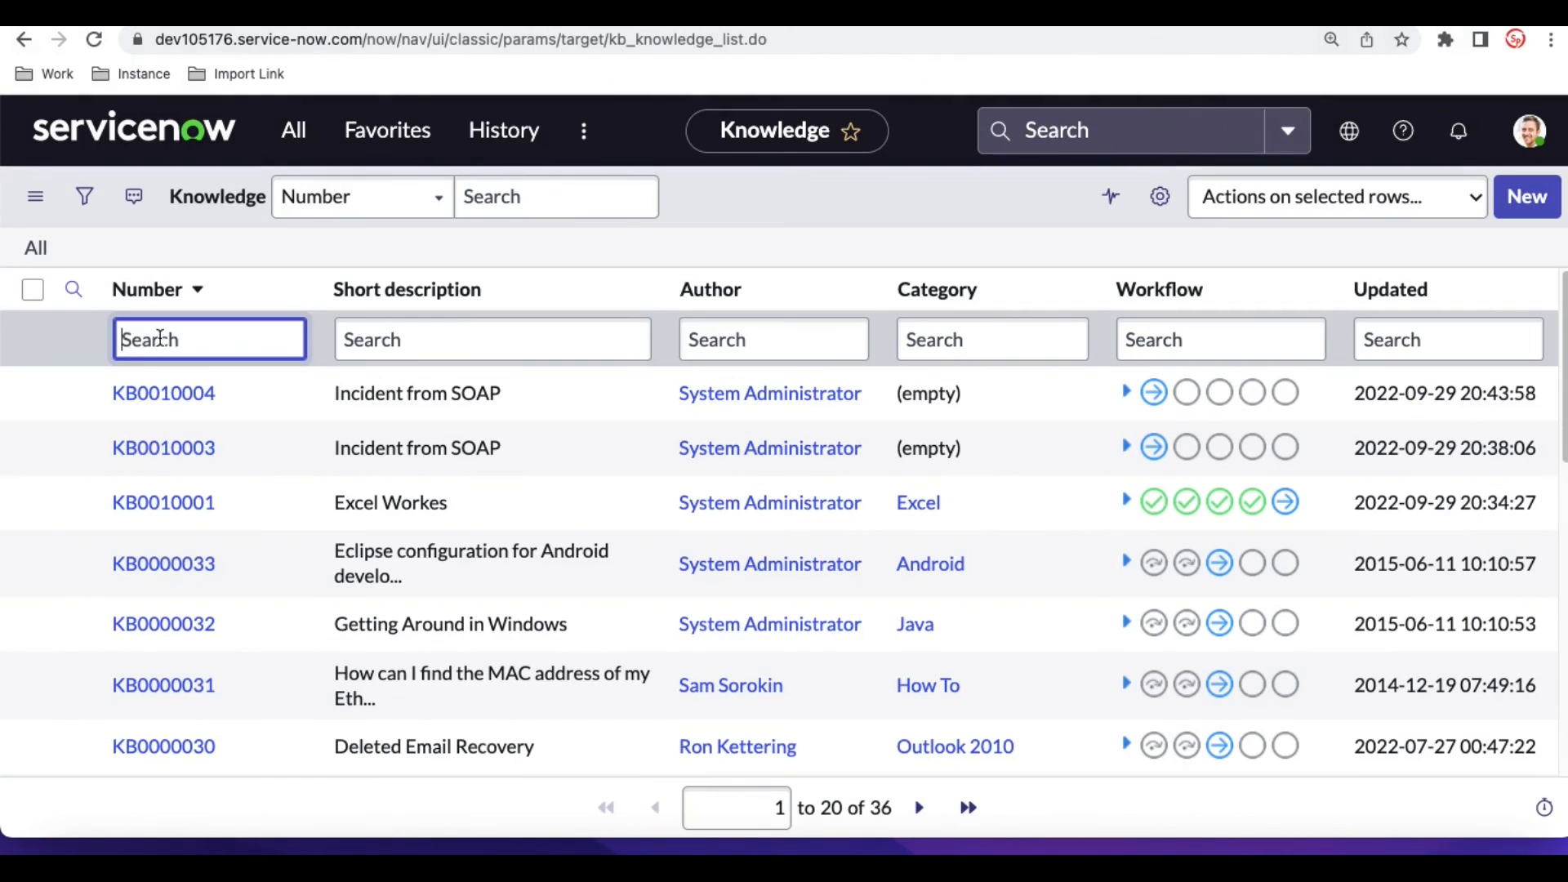
{"action": "key", "text": "Return"}
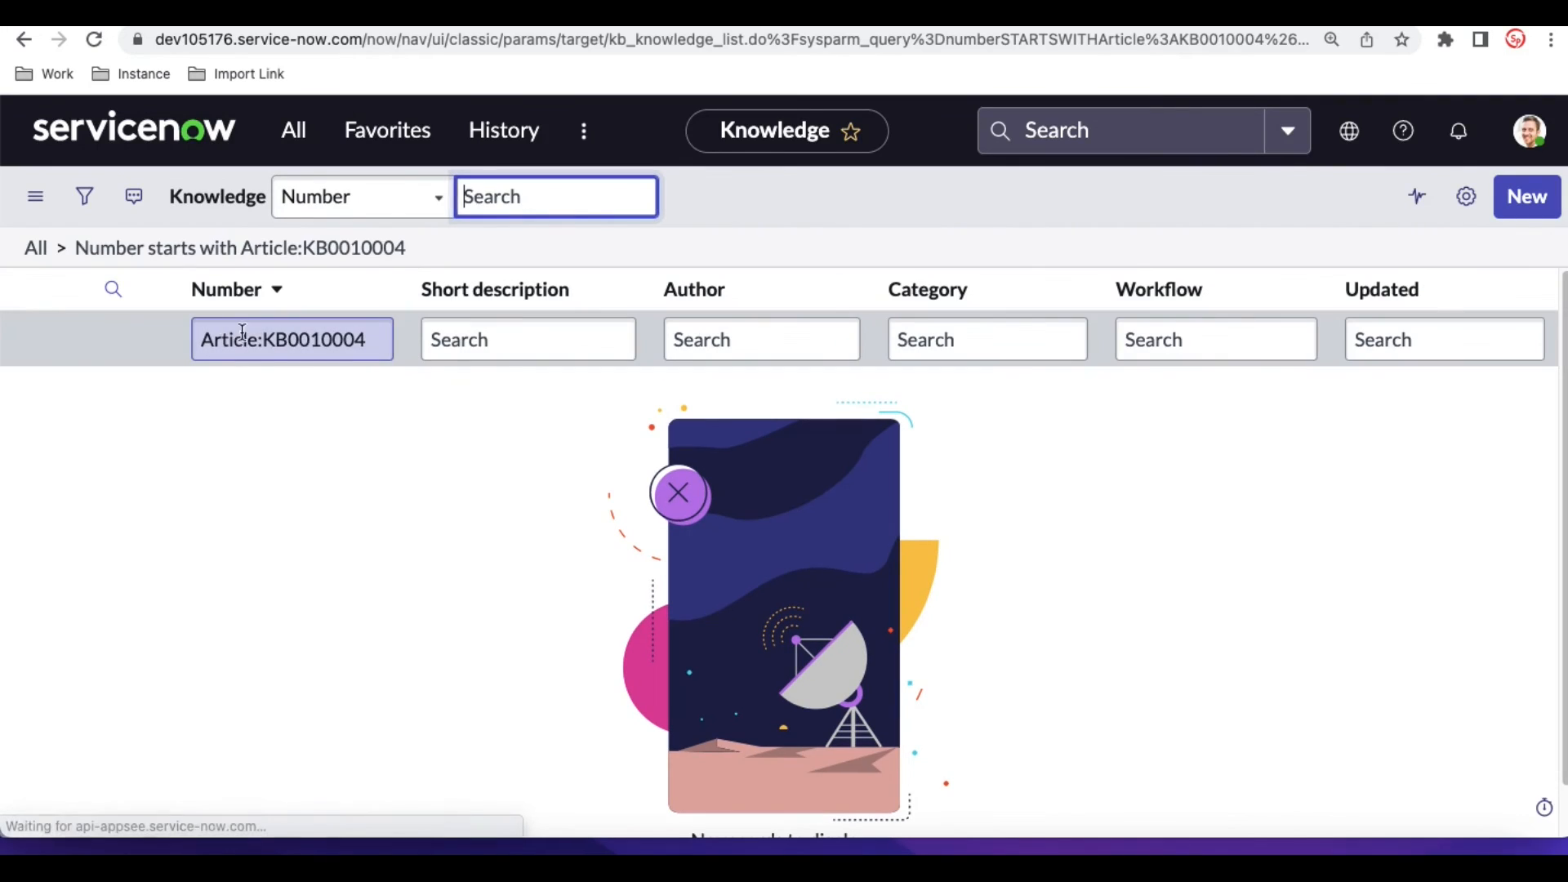
{"action": "left_click_drag", "start_coordinate": [266, 338], "coordinate": [101, 350]}
{"action": "key", "text": "BackSpace"}
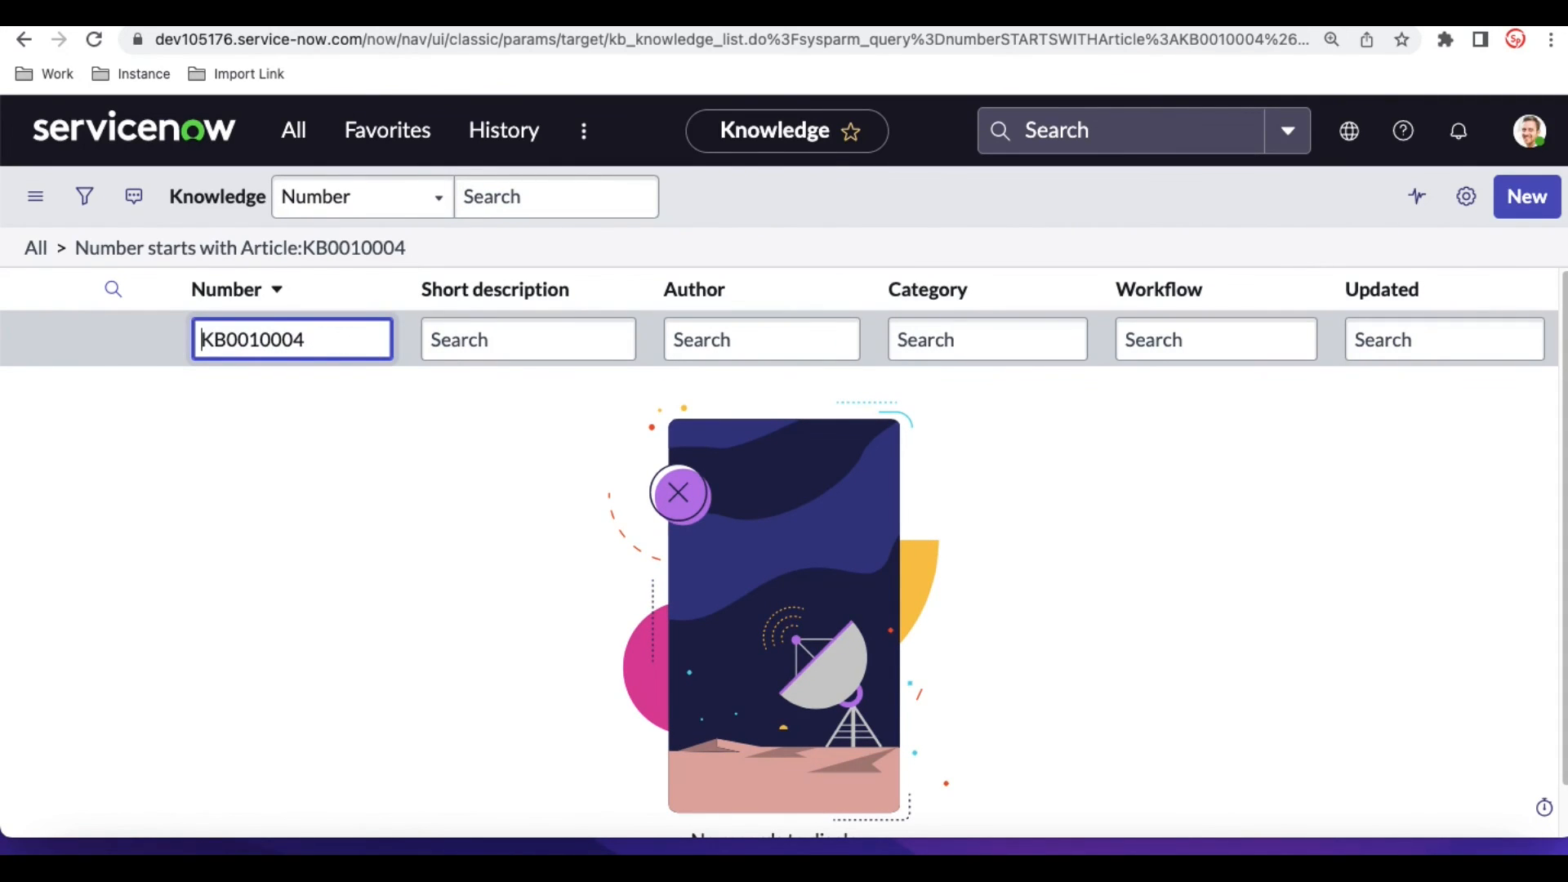
{"action": "key", "text": "Return"}
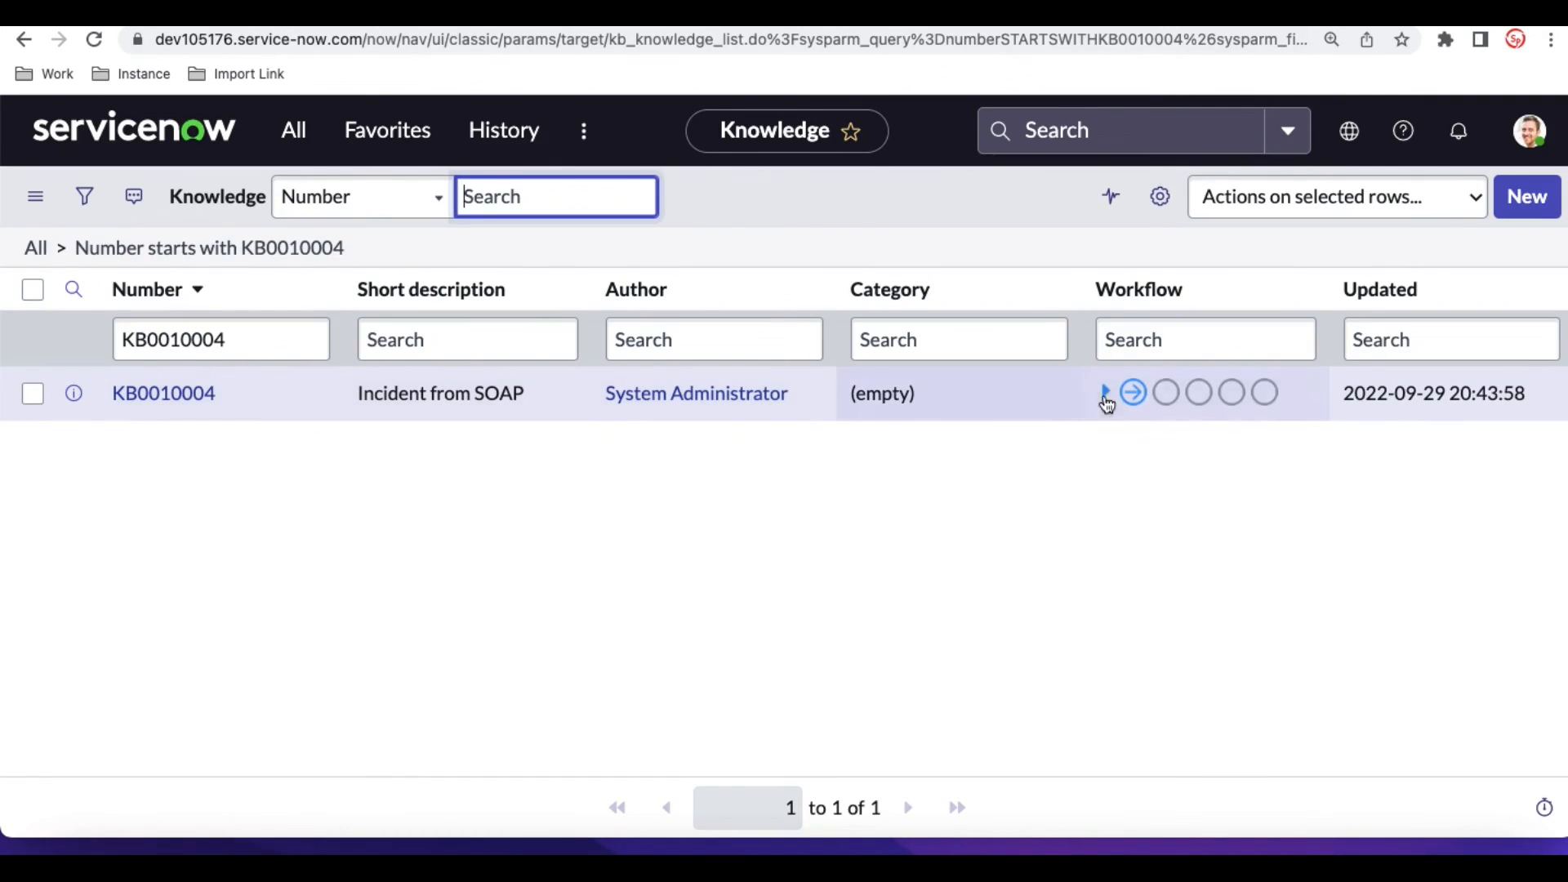
- Open article KB0010004, publish it and return to its record
{"action": "left_click", "coordinate": [196, 396]}
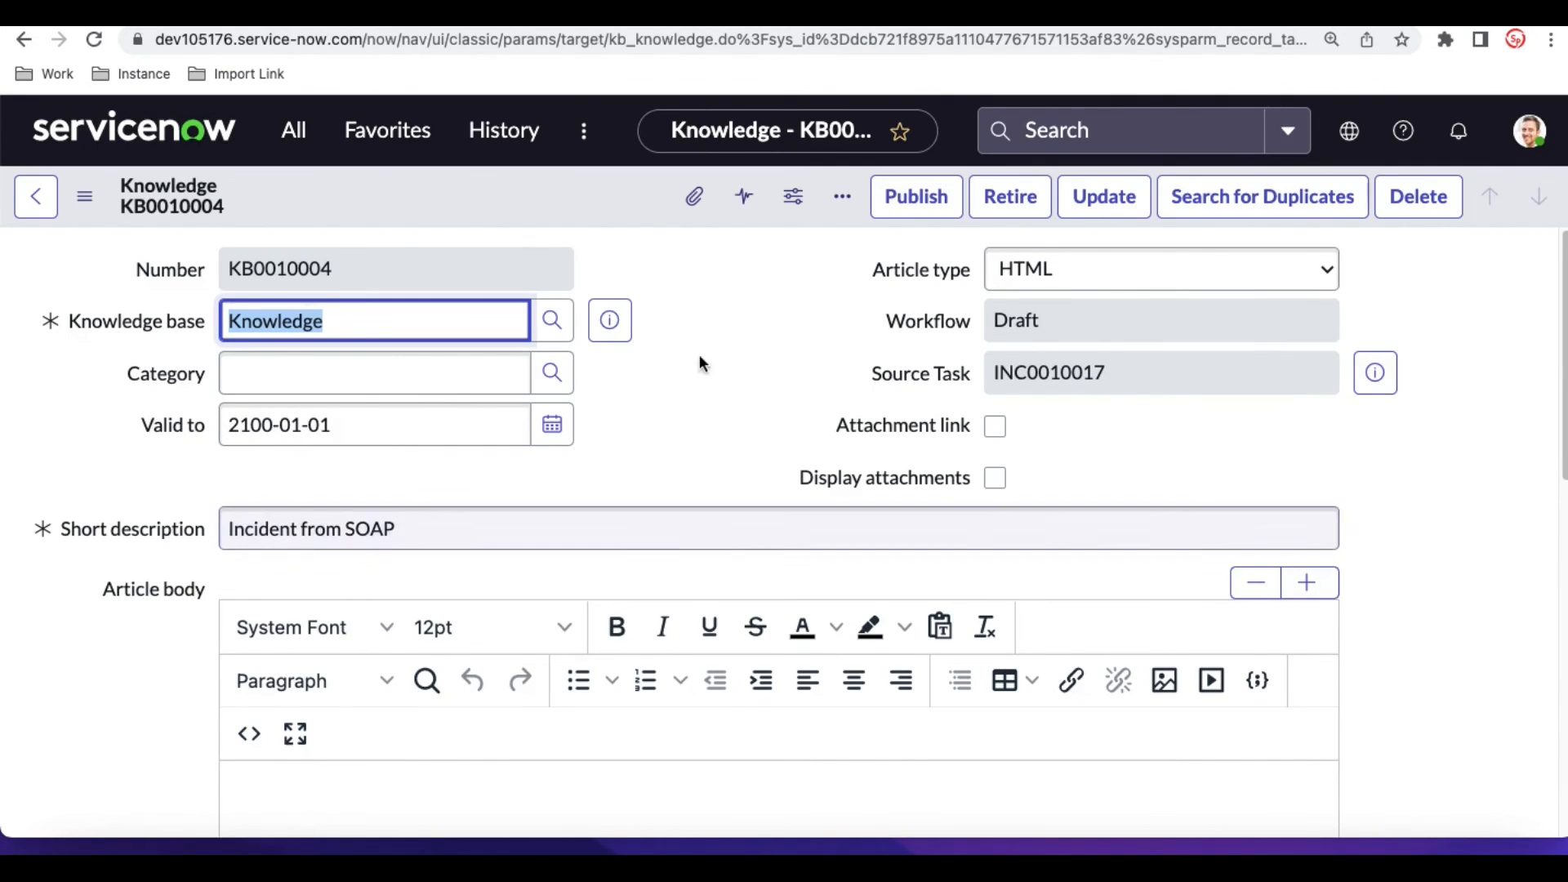
{"action": "scroll", "coordinate": [719, 335], "scroll_direction": "down", "scroll_amount": 2}
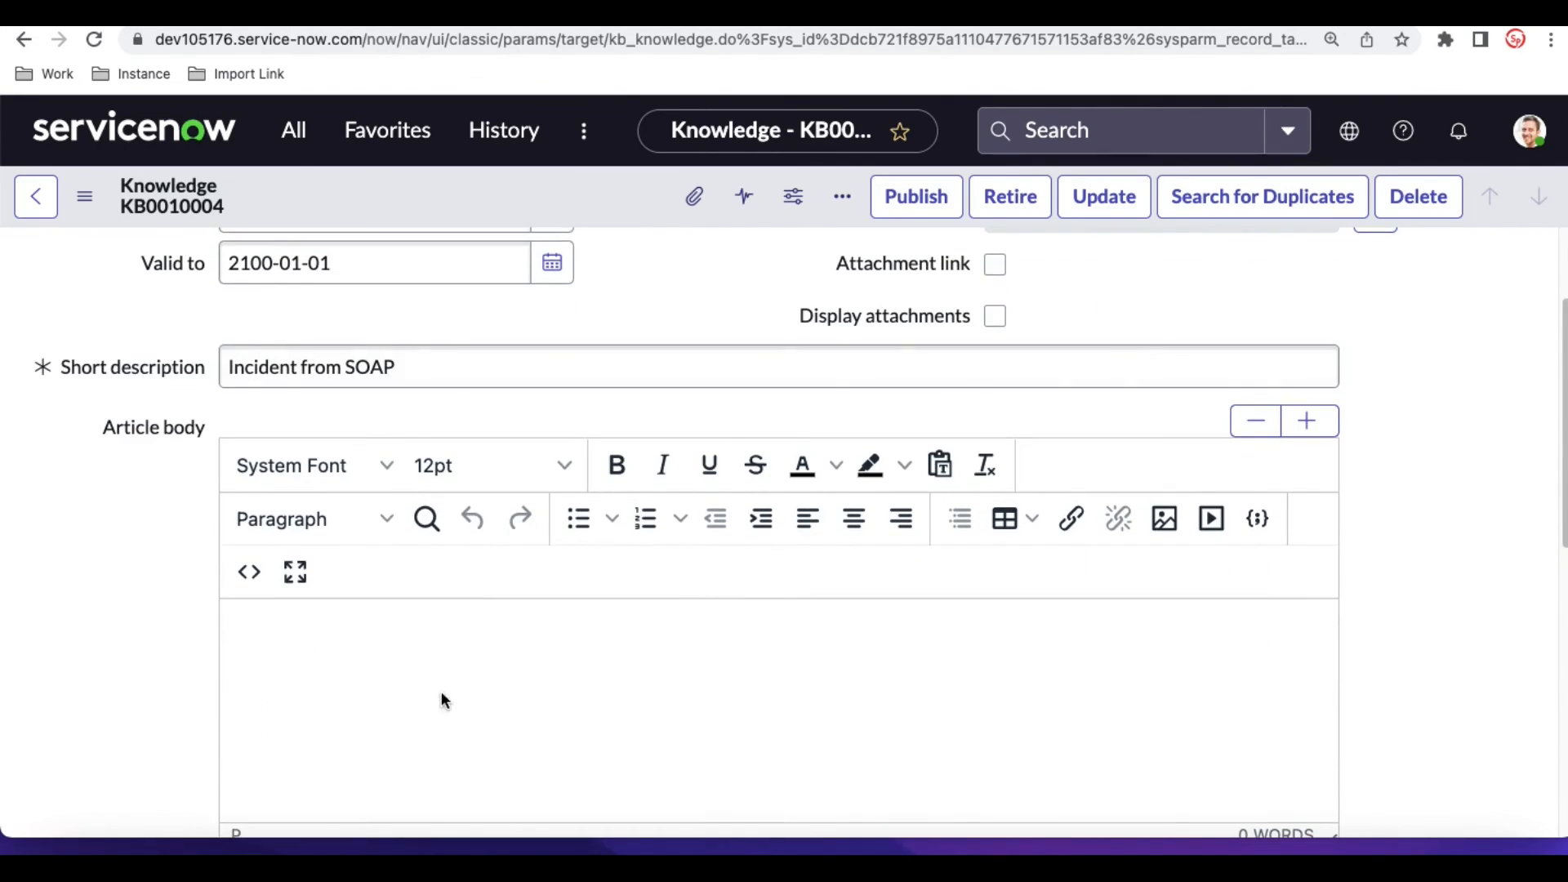
{"action": "left_click", "coordinate": [929, 209]}
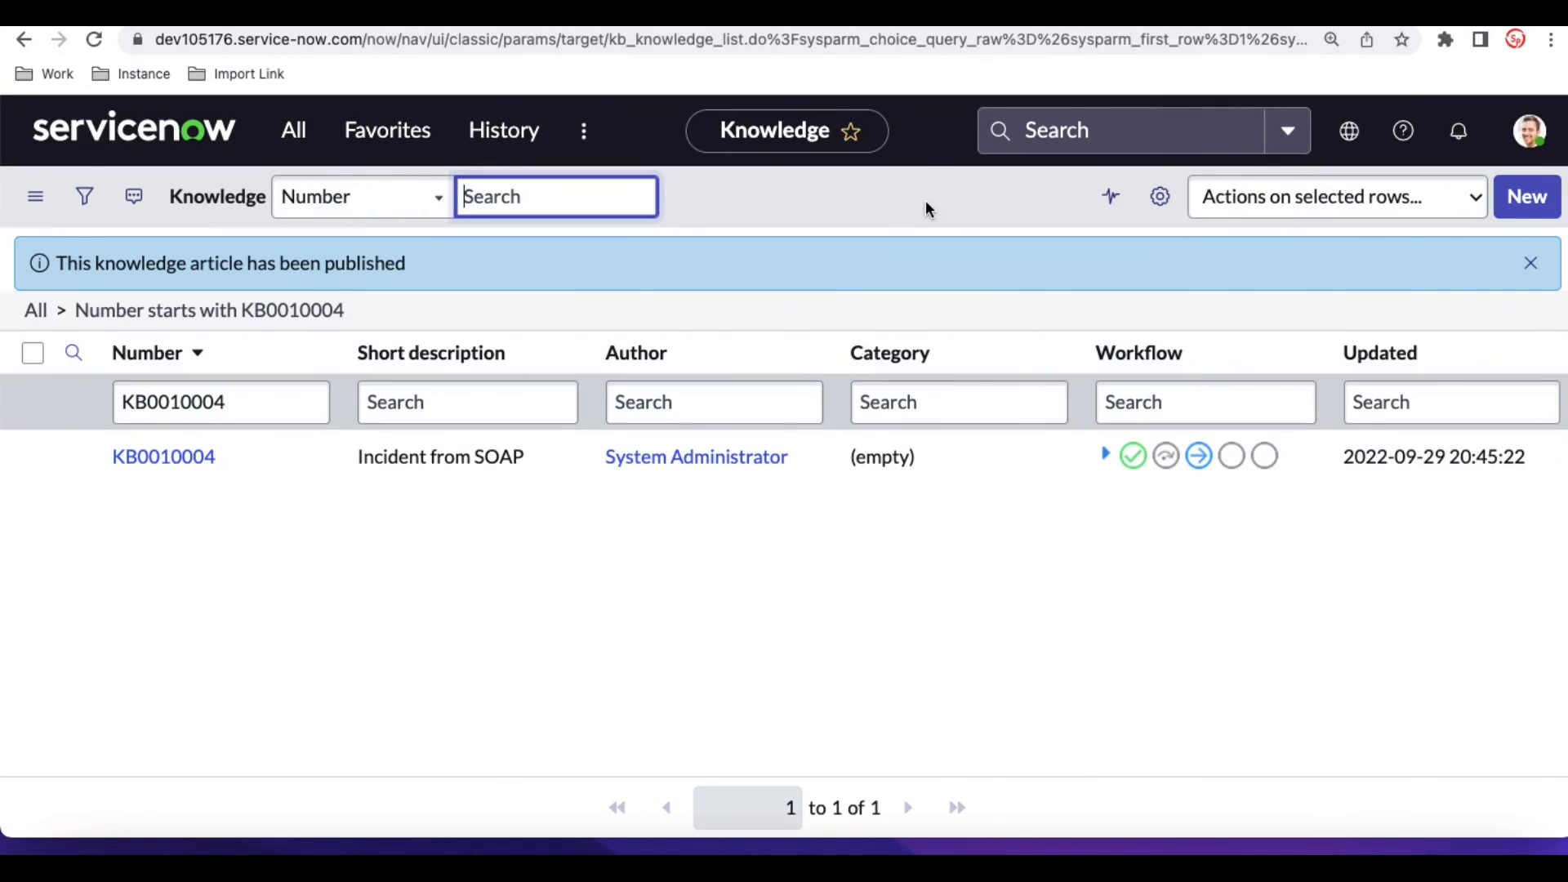
{"action": "left_click", "coordinate": [24, 41]}
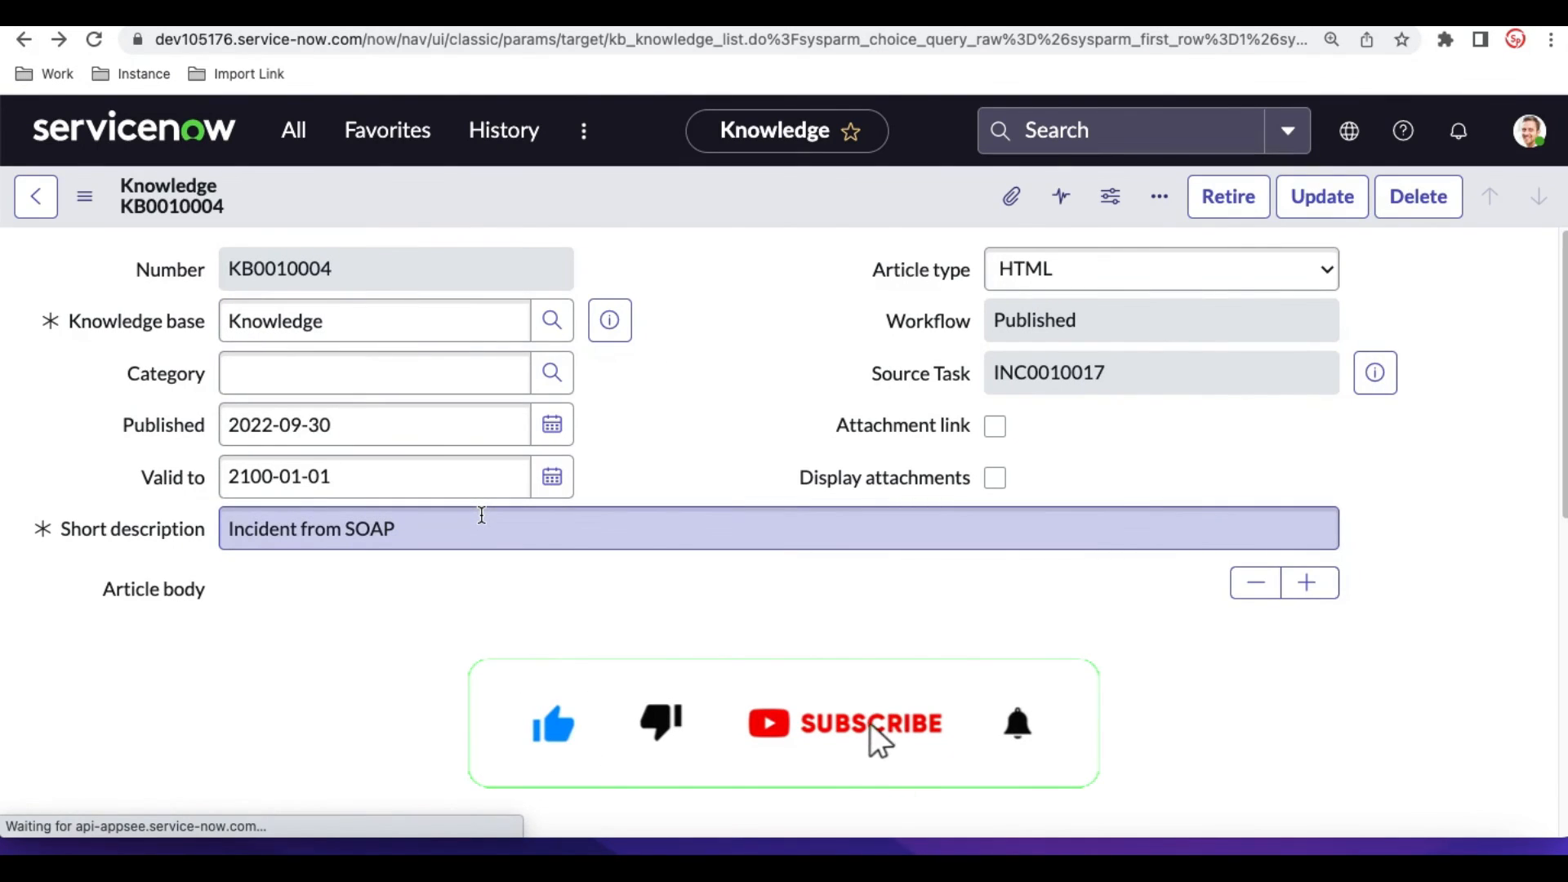